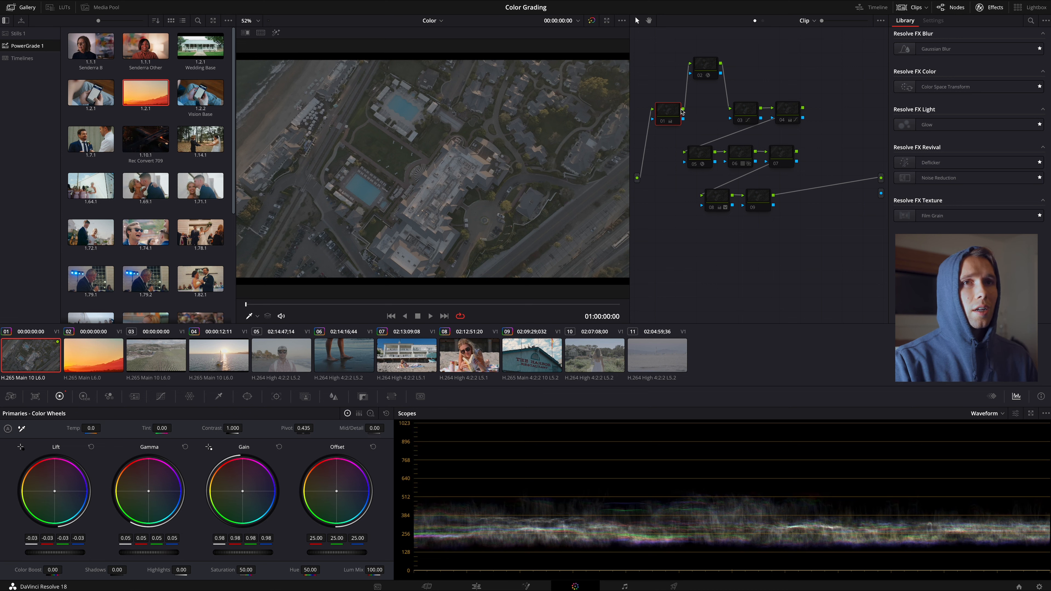
# Step: Nudge node 01 slightly in the node graph and label it "Exp"
pyautogui.moveTo(669, 114); pyautogui.dragTo(660, 119)
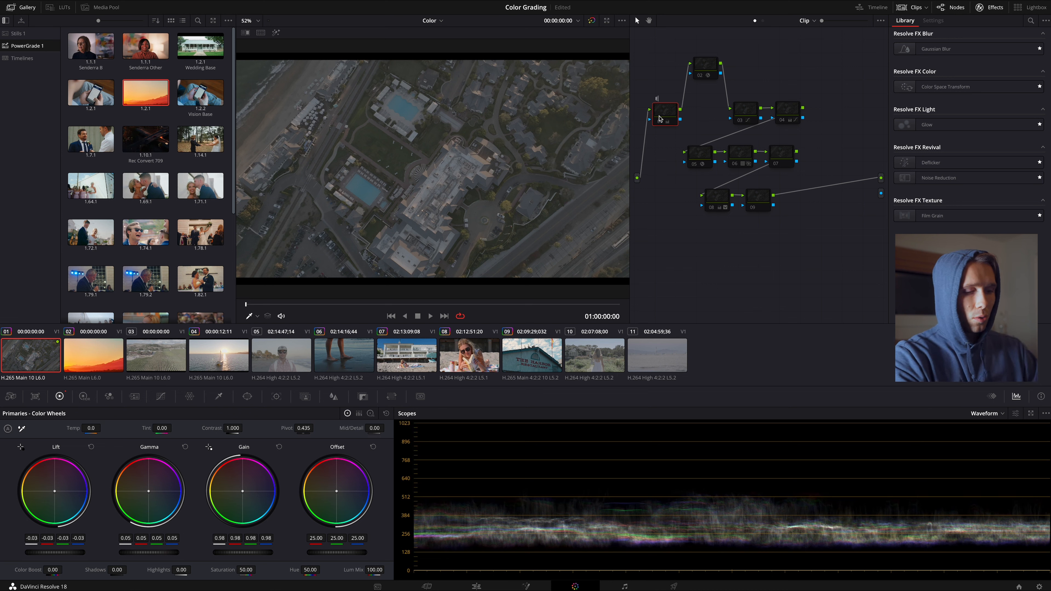
pyautogui.doubleClick(659, 118)
pyautogui.write('Exp')
pyautogui.press('Return')
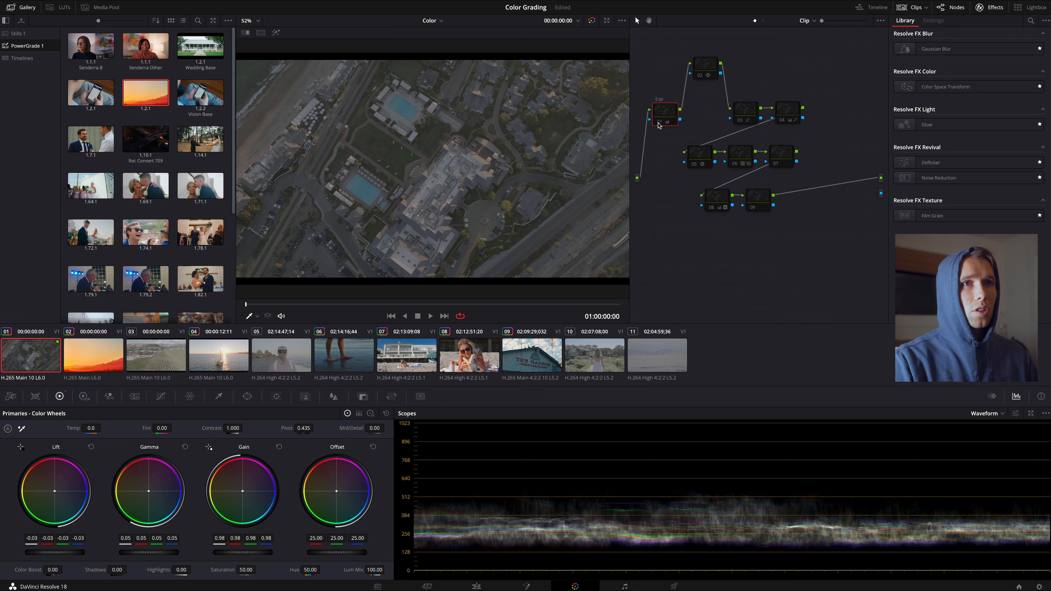
# Step: Enable the Exp node and inspect its effect on the flat aerial footage
pyautogui.scroll(4, 548, 167)
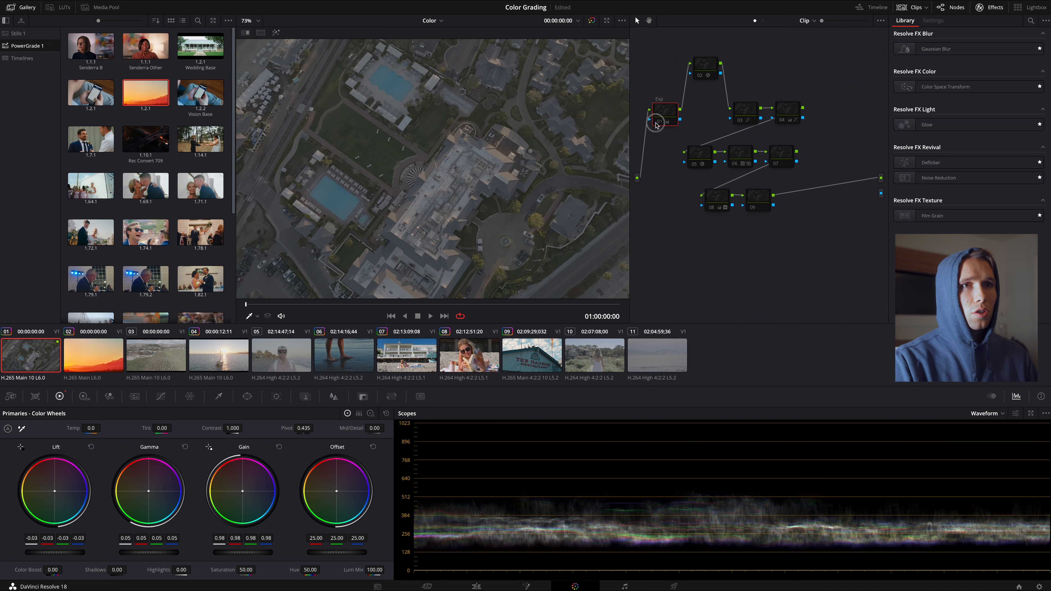
pyautogui.scroll(-2, 585, 190)
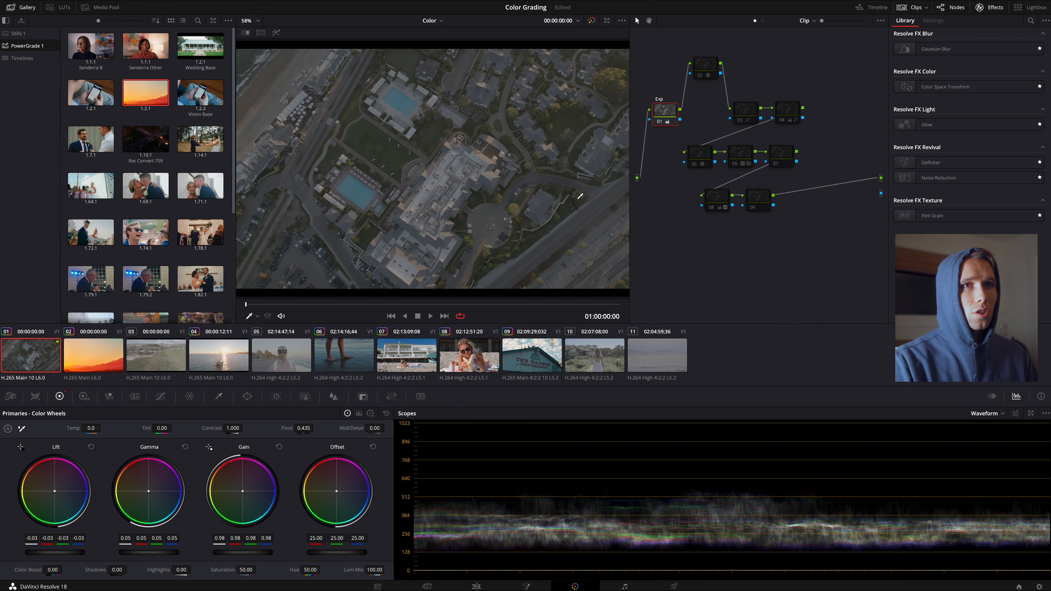
pyautogui.scroll(-1, 580, 196)
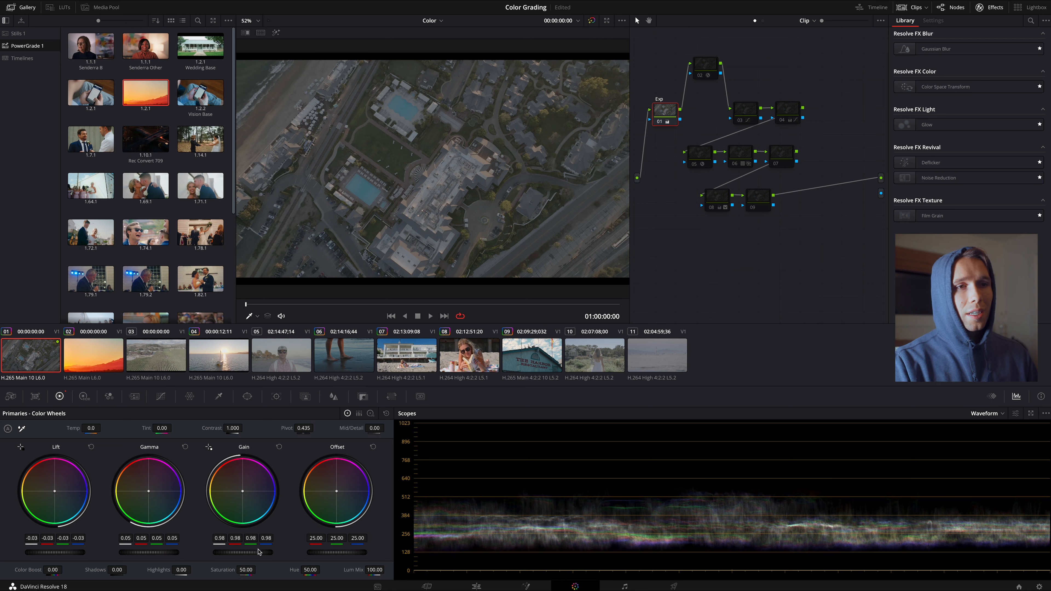
pyautogui.scroll(3, 456, 143)
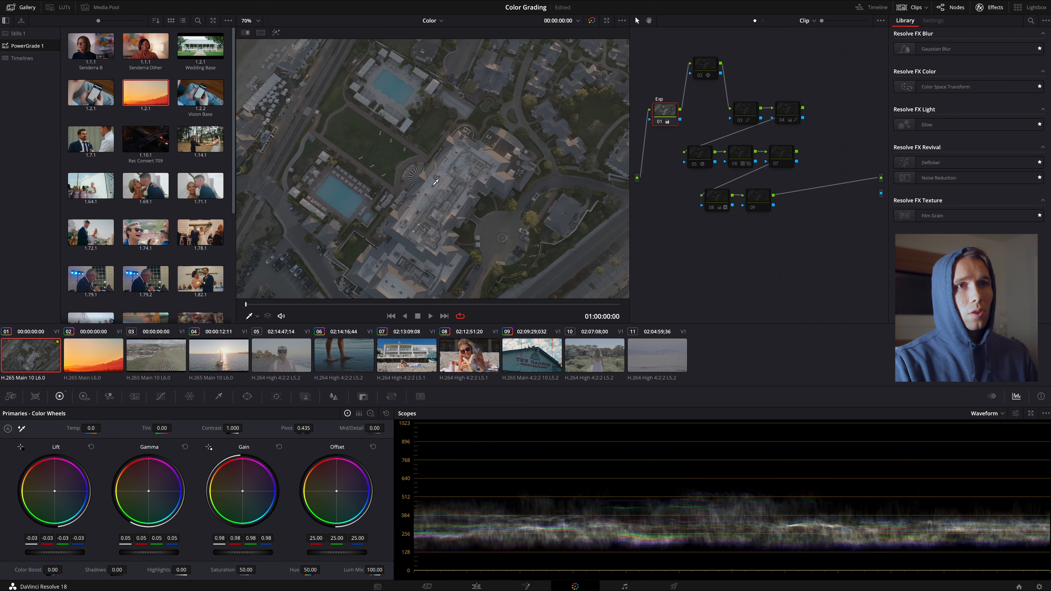
pyautogui.scroll(-3, 407, 238)
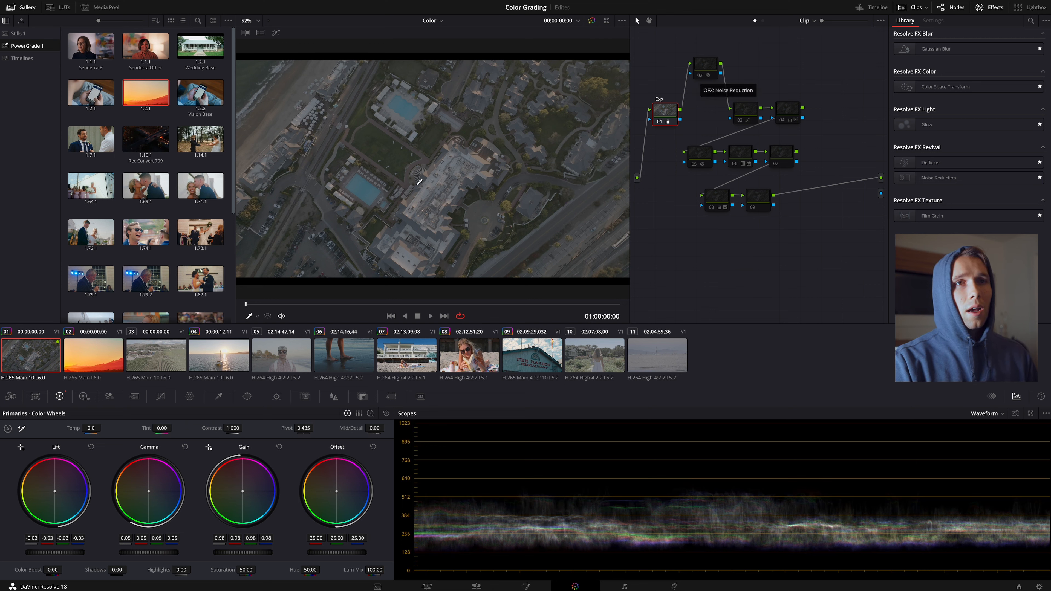
pyautogui.scroll(2, 419, 183)
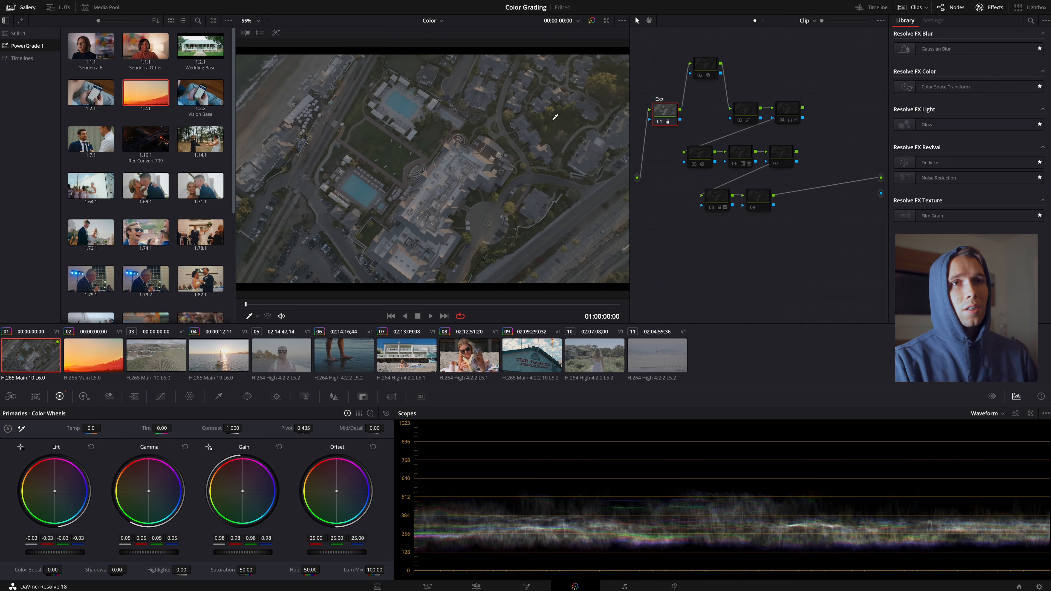
# Step: Enable node 02, open its Noise Reduction settings and inspect the rooftop detail up close
pyautogui.click(698, 79)
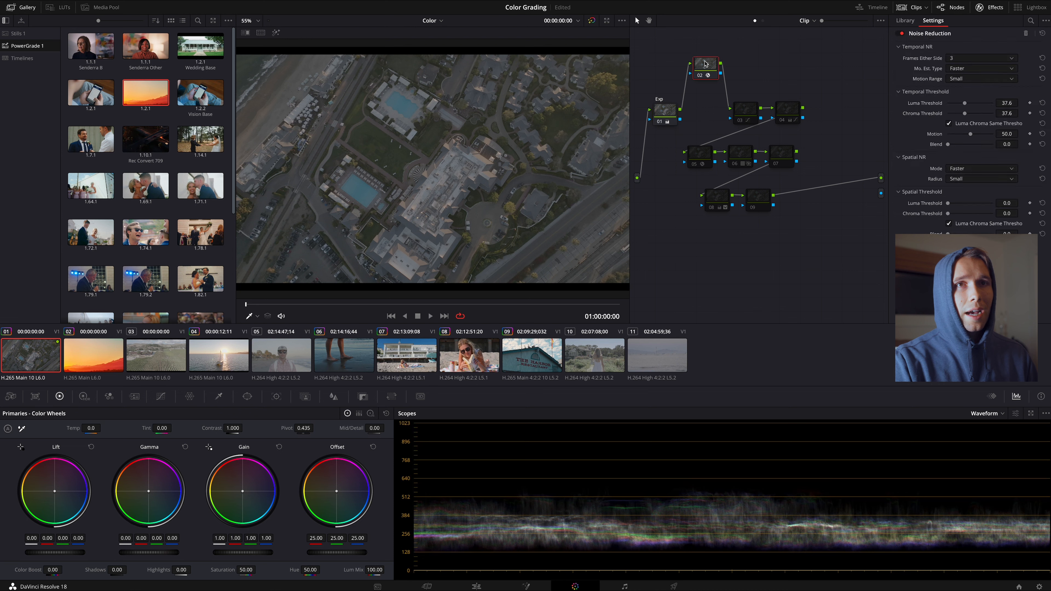
pyautogui.scroll(8, 433, 131)
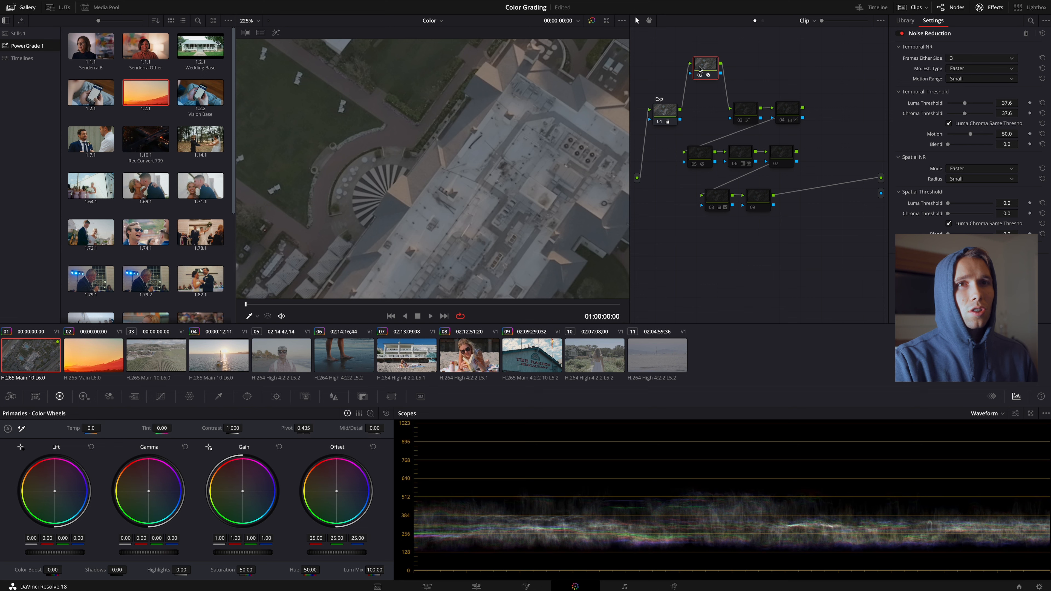
# Step: Open the Color Space Transform settings of node 05 and enable the node to convert the aerial footage
pyautogui.click(699, 159)
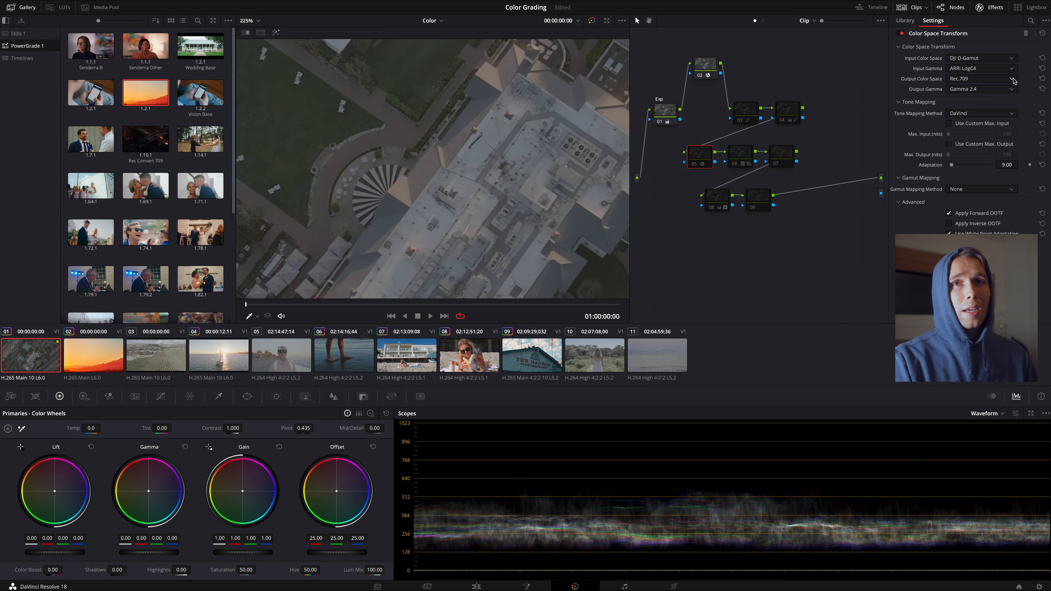
pyautogui.click(694, 168)
pyautogui.scroll(-2, 531, 212)
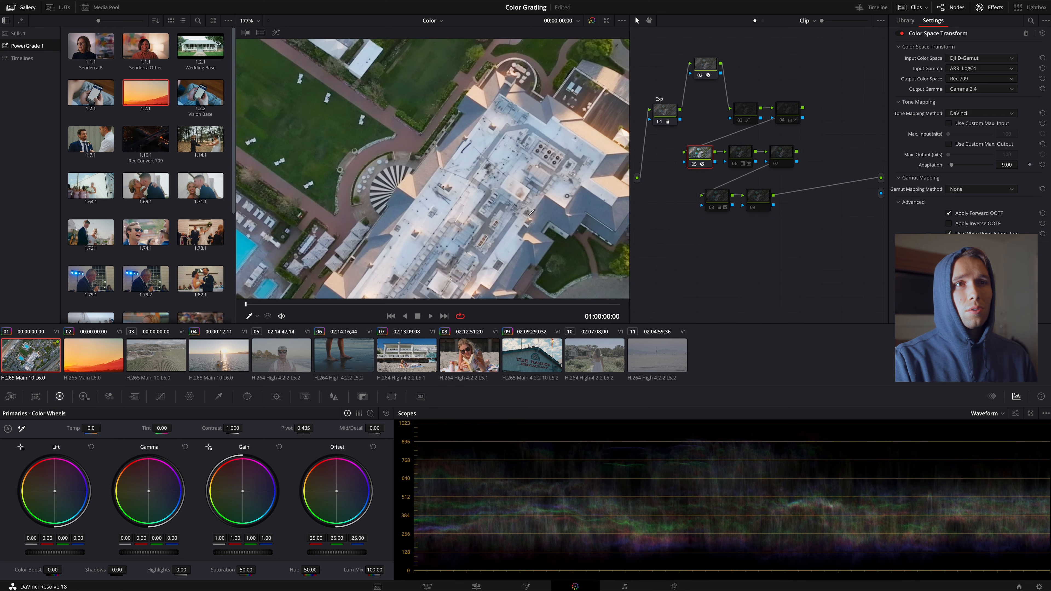
pyautogui.scroll(-8, 531, 212)
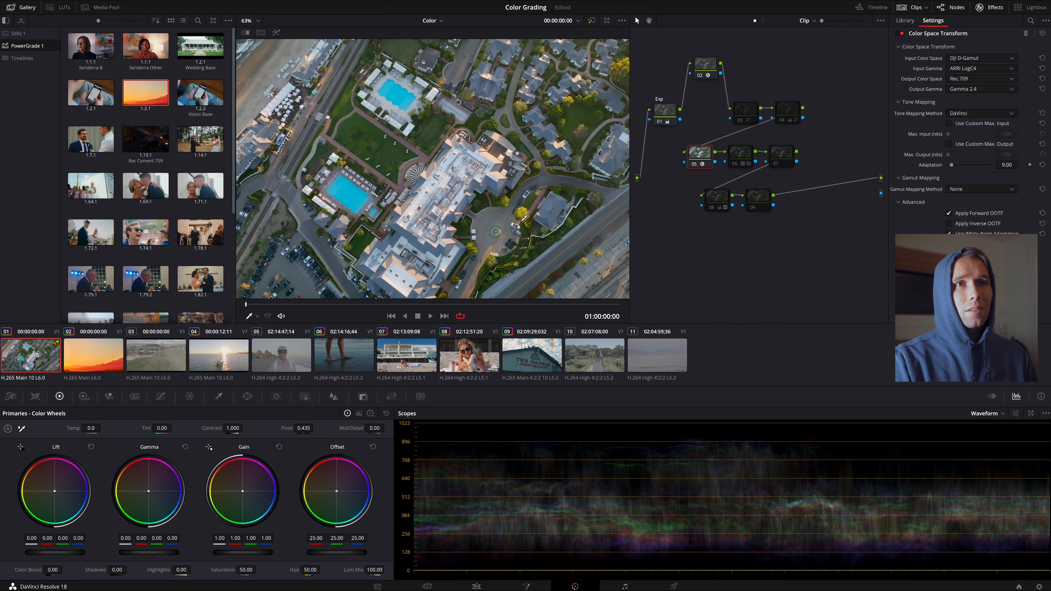
pyautogui.scroll(-1, 523, 218)
# Step: Hide the gallery to enlarge the viewer, and compare the image with node 05 bypassed and re-enabled
pyautogui.click(11, 8)
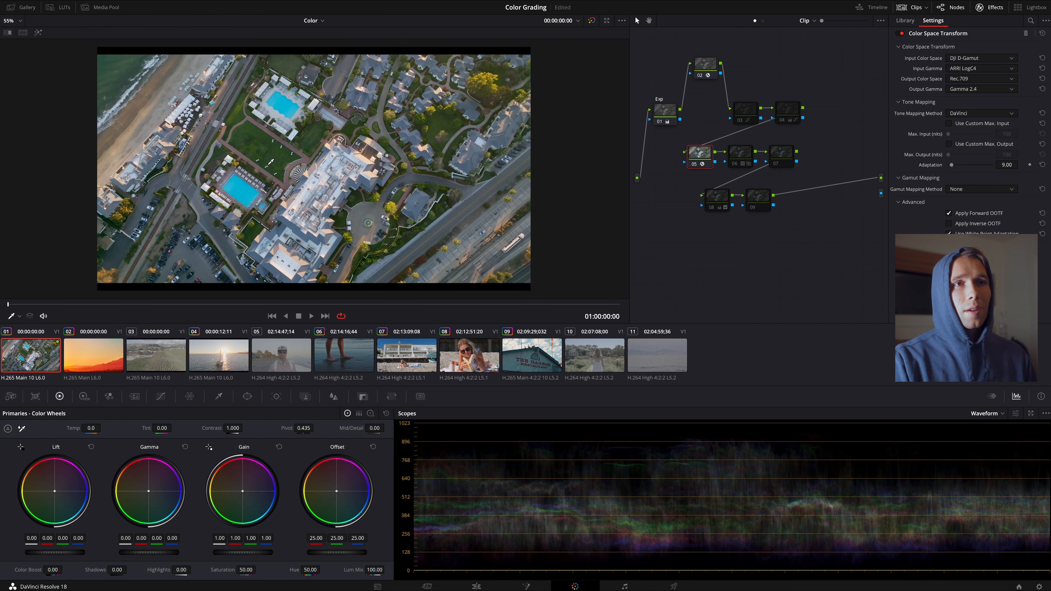
pyautogui.scroll(1, 271, 162)
pyautogui.click(694, 164)
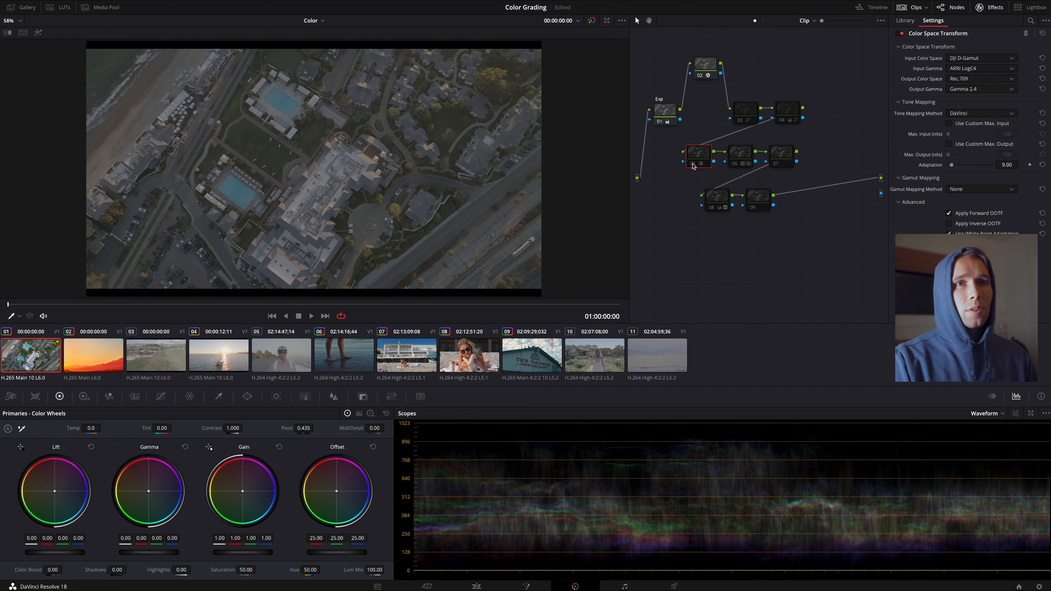
pyautogui.click(694, 164)
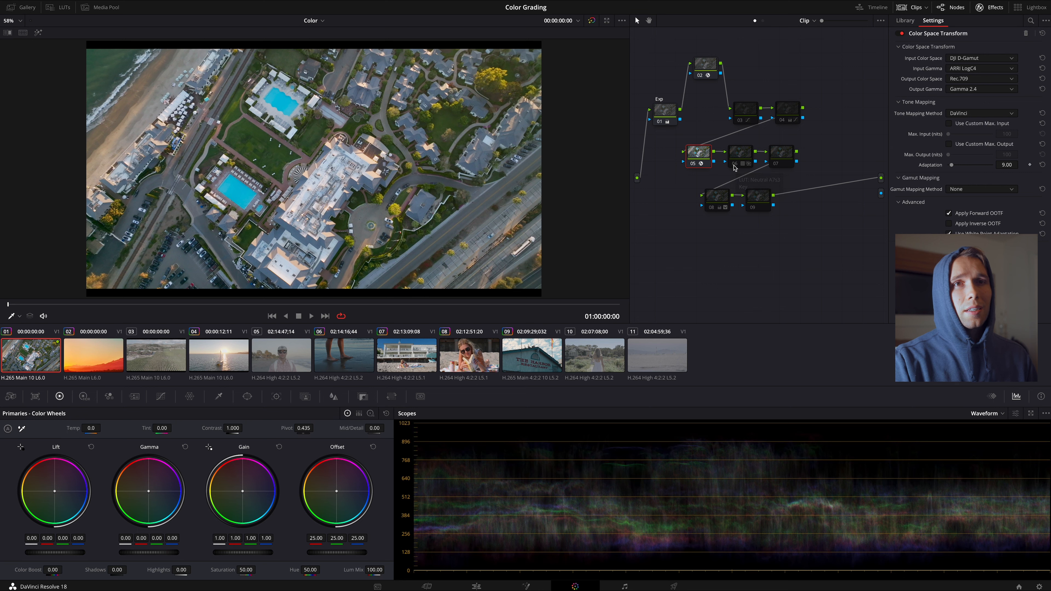
# Step: Enable node 06, compare the image with and without it, and select the node
pyautogui.click(733, 167)
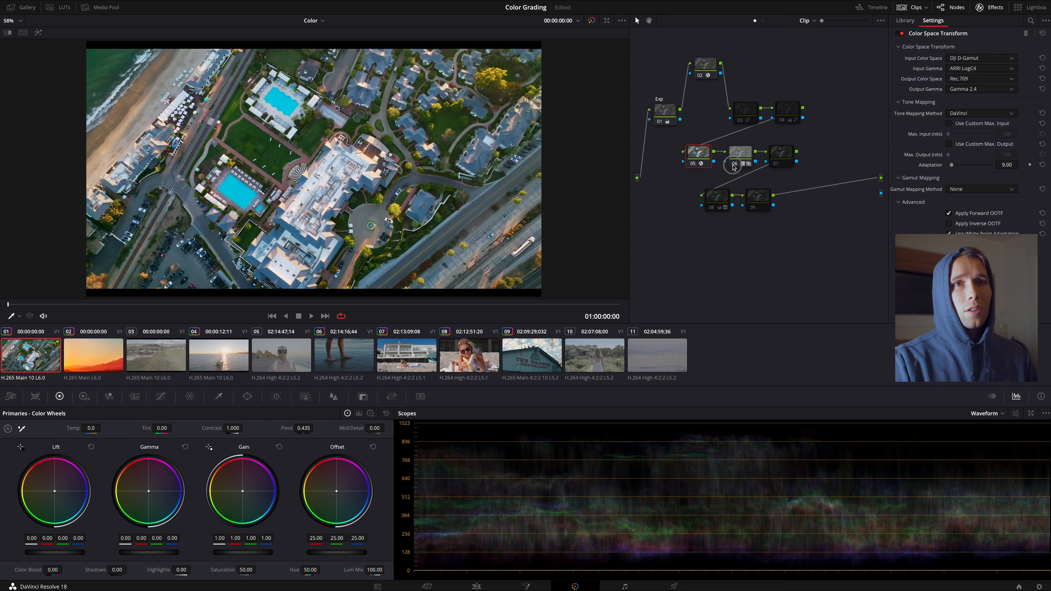
pyautogui.click(733, 167)
pyautogui.click(733, 167)
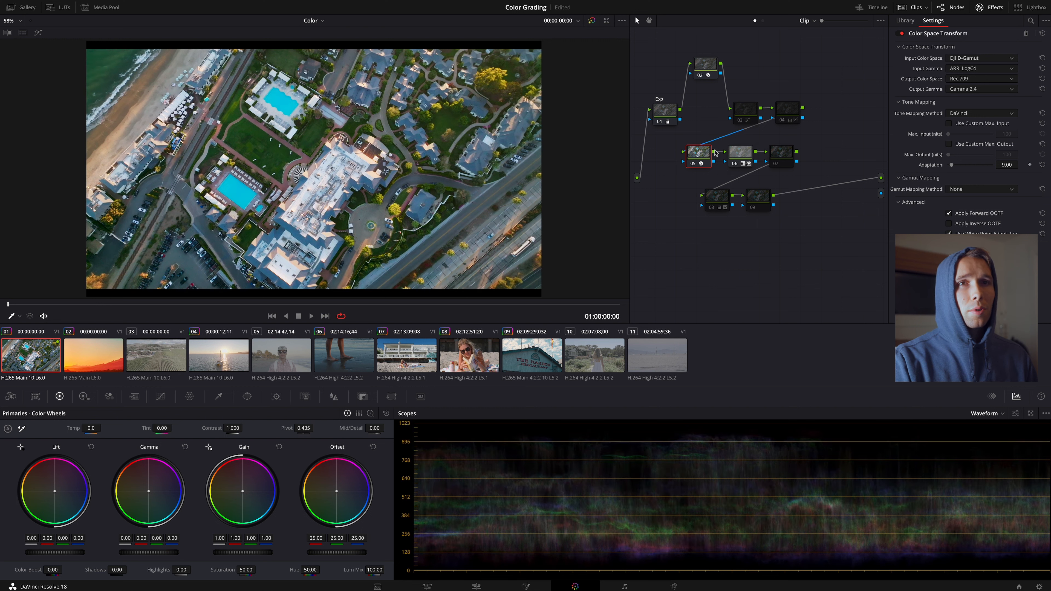
pyautogui.click(740, 160)
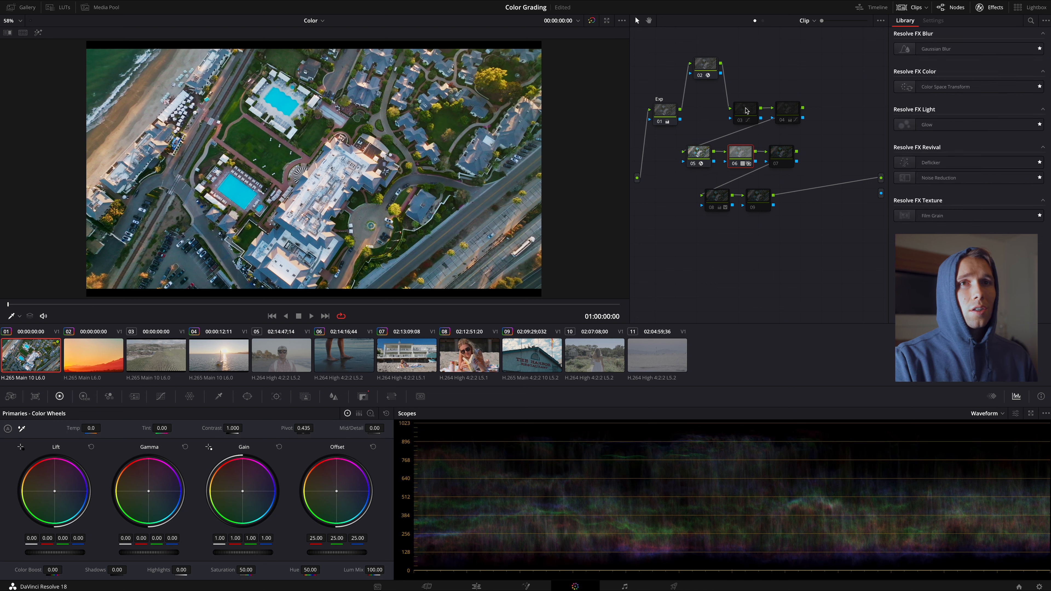
# Step: Enable node 03 and open its custom curve with only the luminance (Y) channel active for editing
pyautogui.click(741, 121)
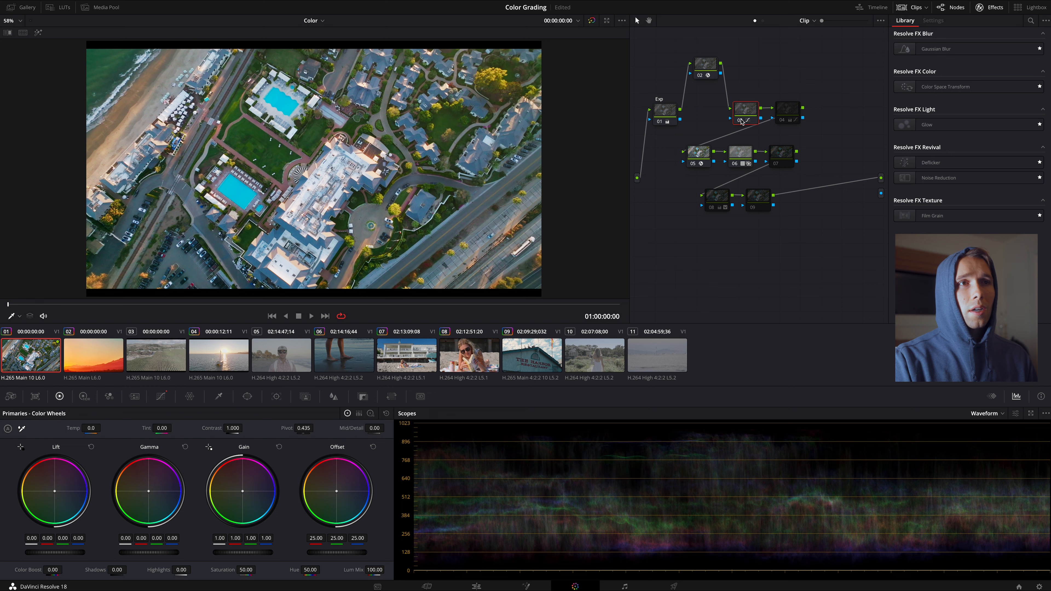
pyautogui.click(741, 120)
pyautogui.click(741, 120)
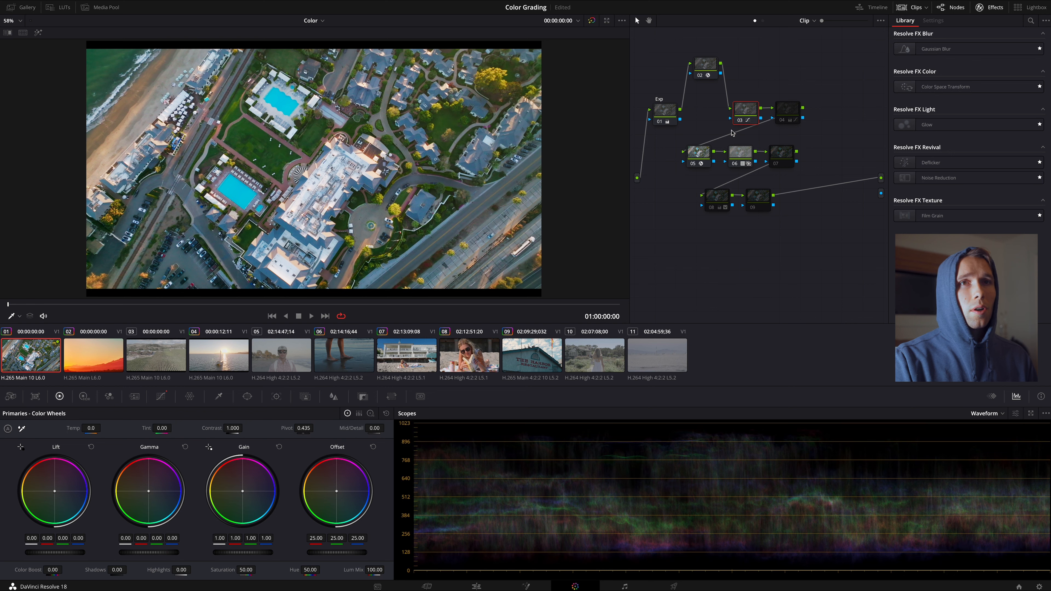
pyautogui.click(161, 396)
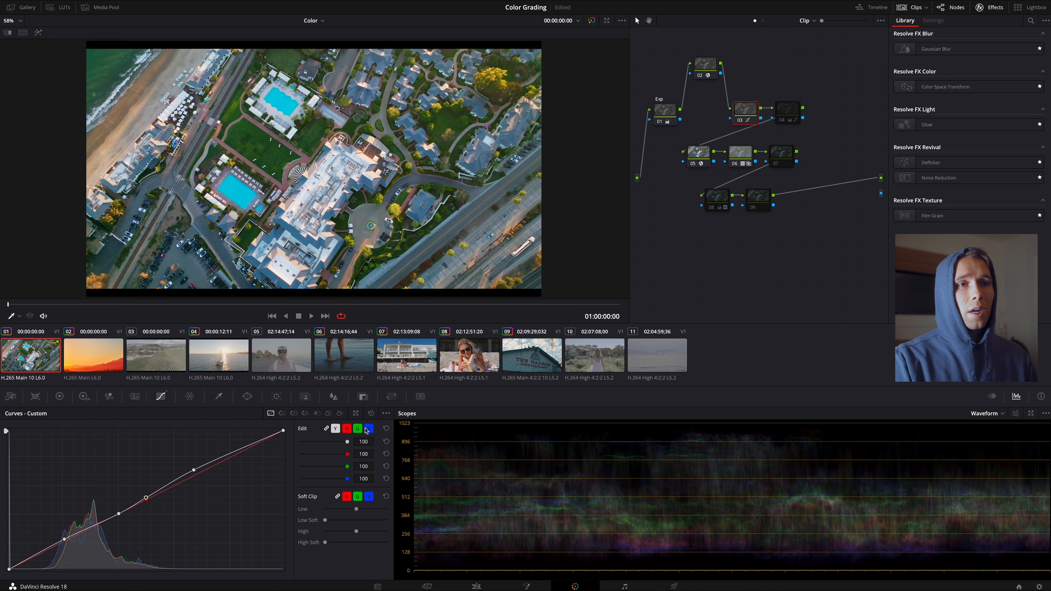
pyautogui.click(336, 429)
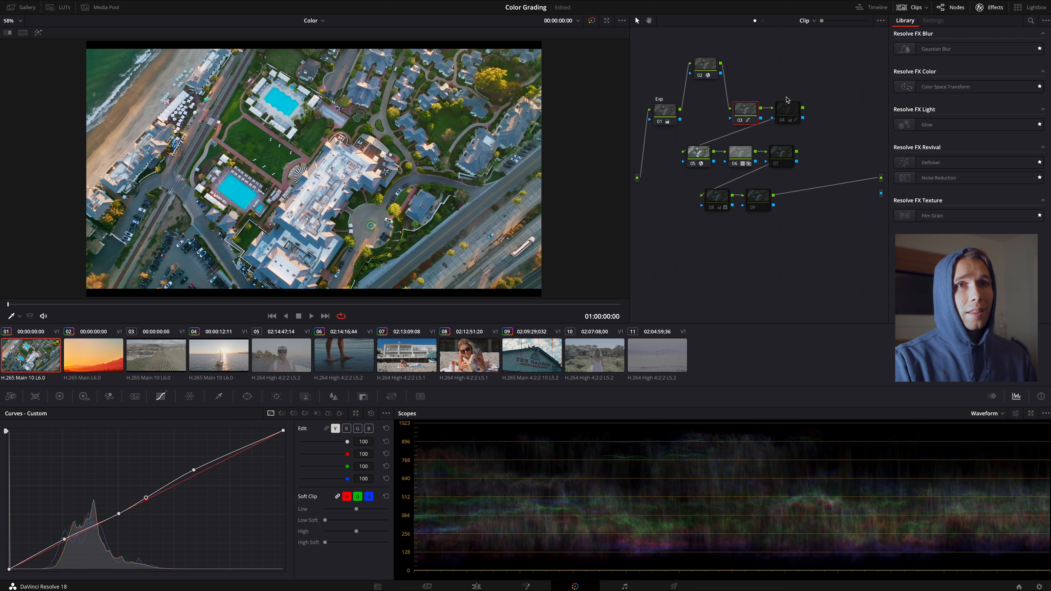
# Step: Bypass and re-enable the Exp node and node 03 to compare their effect on the image
pyautogui.click(660, 121)
pyautogui.click(660, 121)
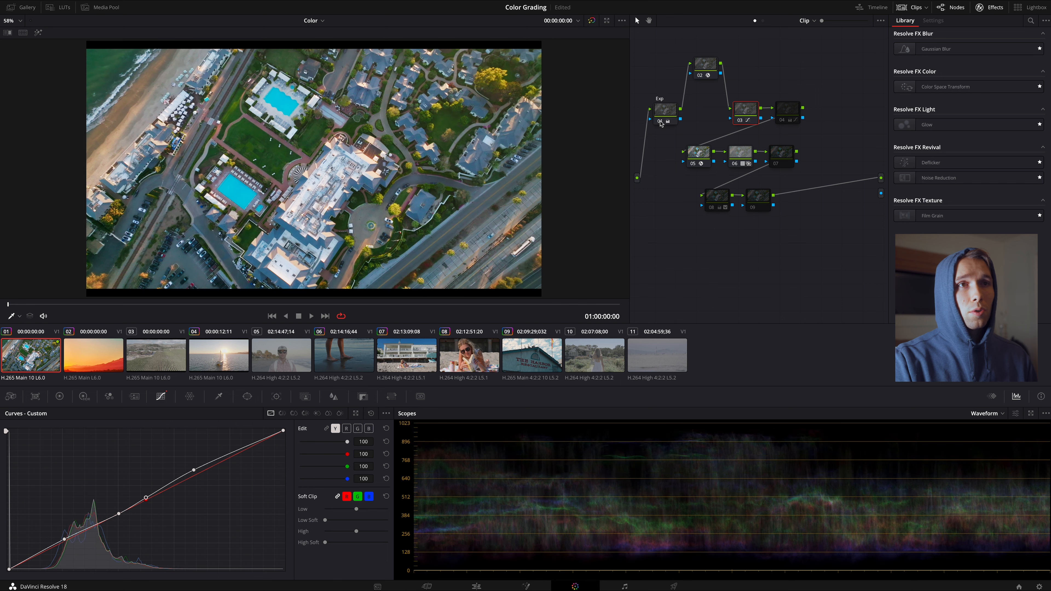
pyautogui.click(661, 122)
pyautogui.click(660, 121)
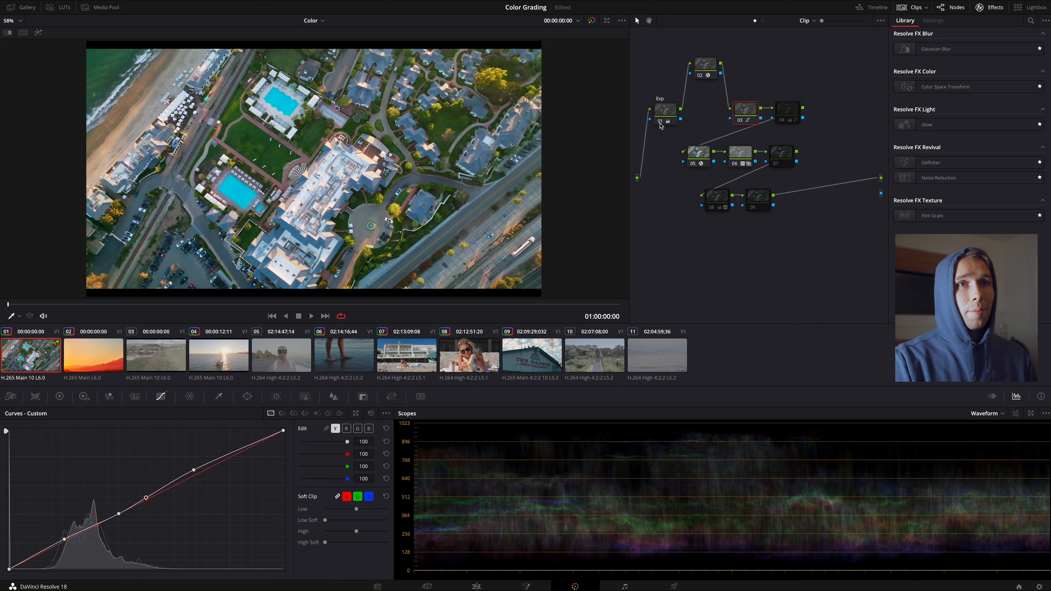
pyautogui.click(743, 121)
pyautogui.click(744, 121)
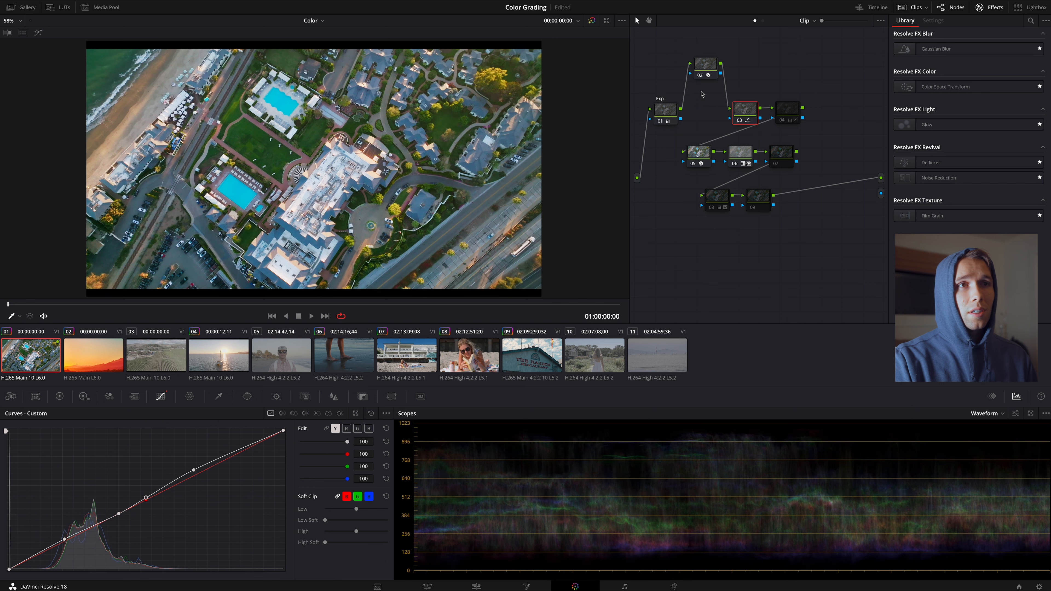
# Step: Enable node 04 and review its Hue Vs Hue and Hue Vs Sat curves against the footage
pyautogui.click(781, 121)
pyautogui.click(781, 121)
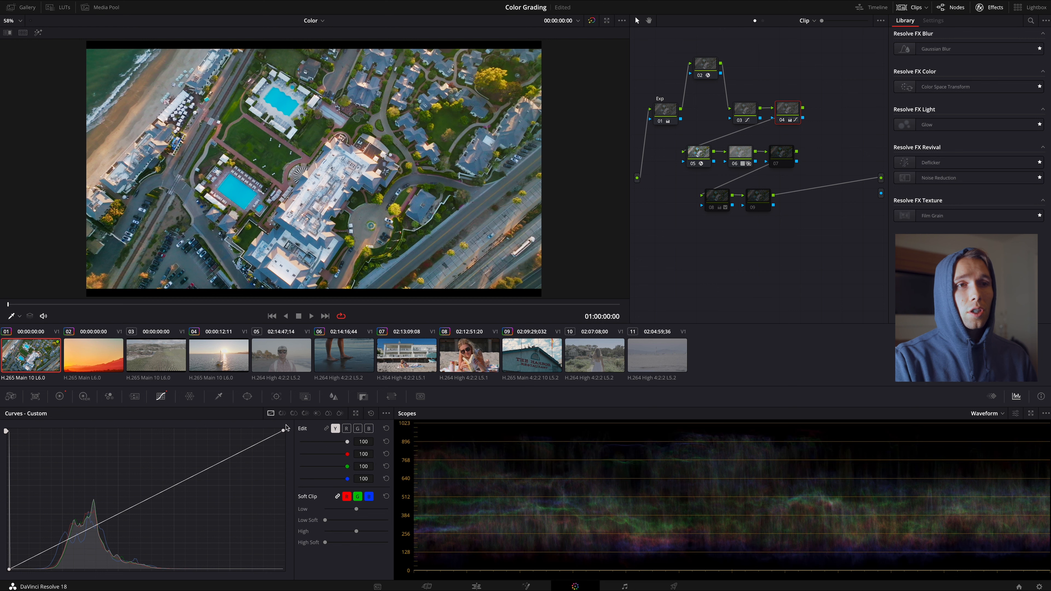
pyautogui.click(282, 414)
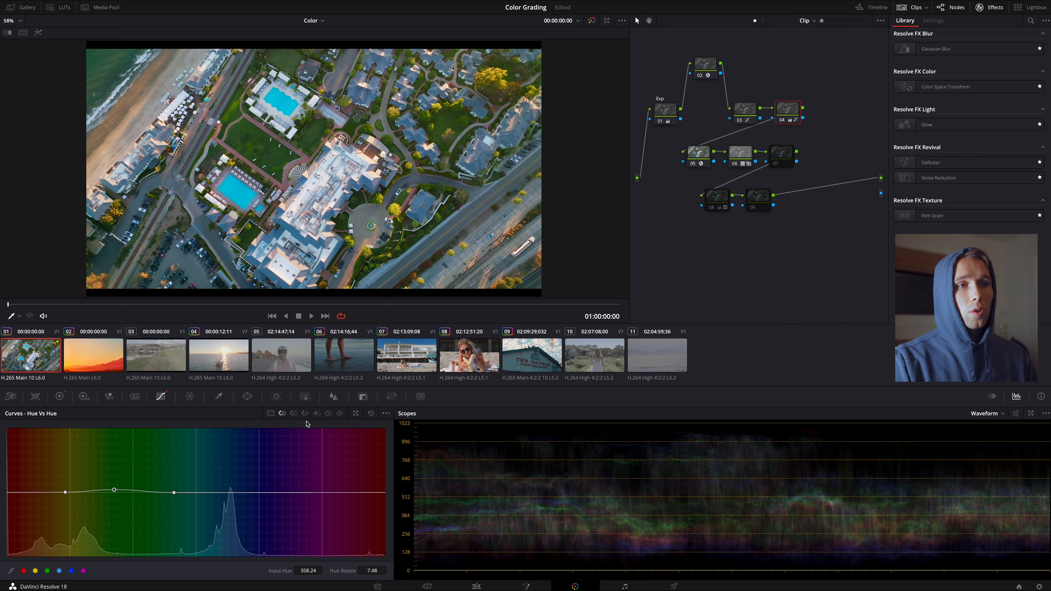
pyautogui.click(293, 413)
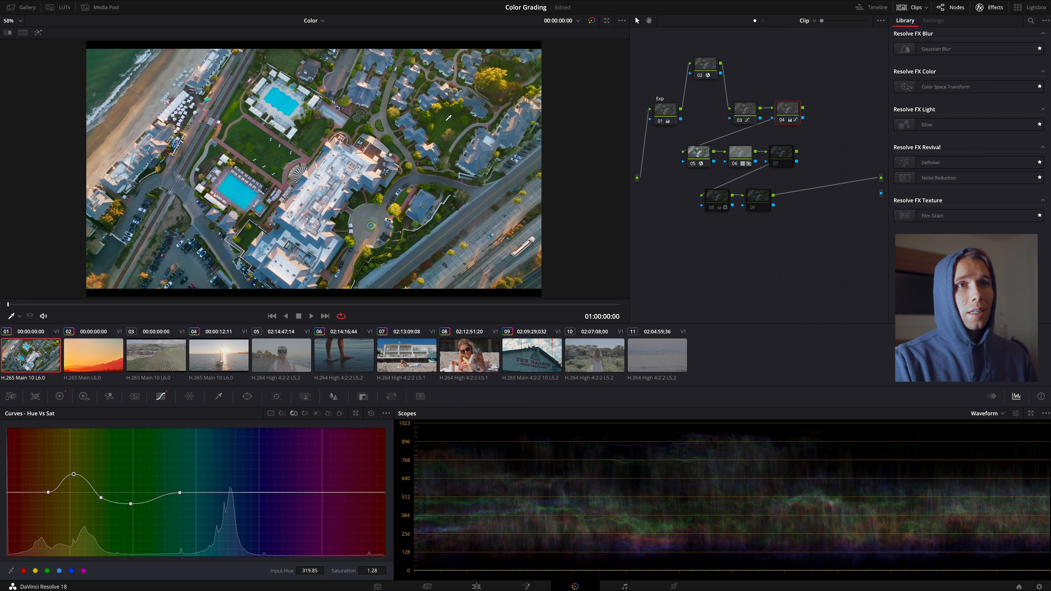
pyautogui.scroll(1, 448, 118)
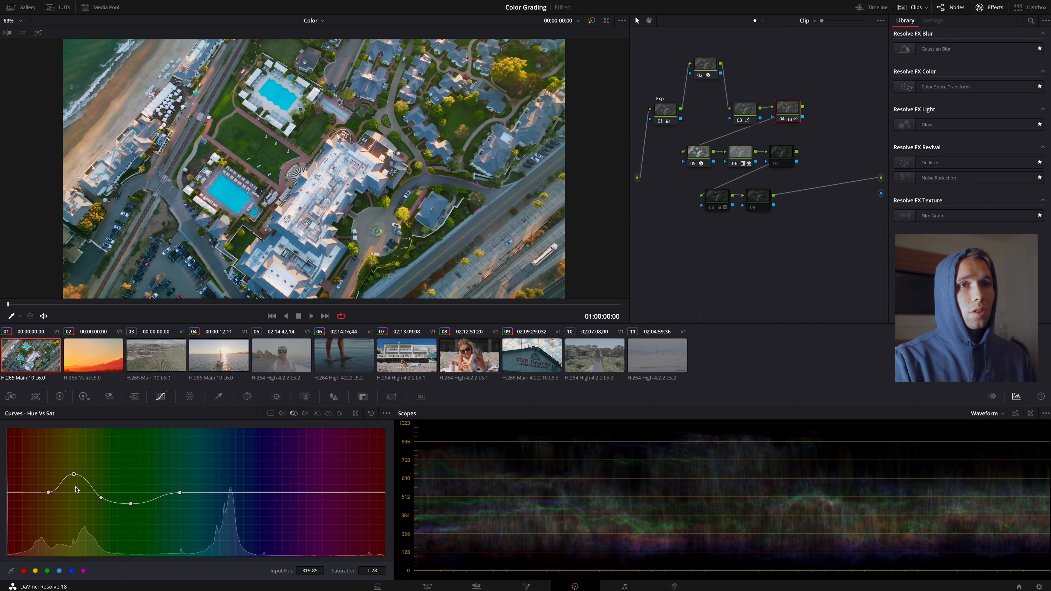
pyautogui.scroll(-2, 311, 185)
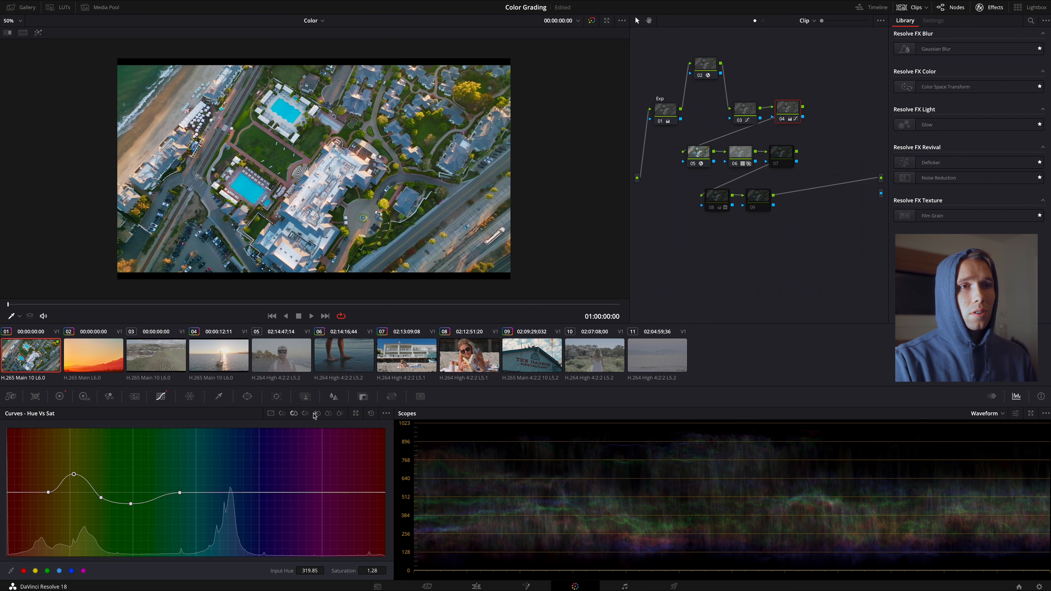
# Step: Review node 04's Hue Vs Lum curve against the footage and compare the image with and without the node
pyautogui.click(304, 414)
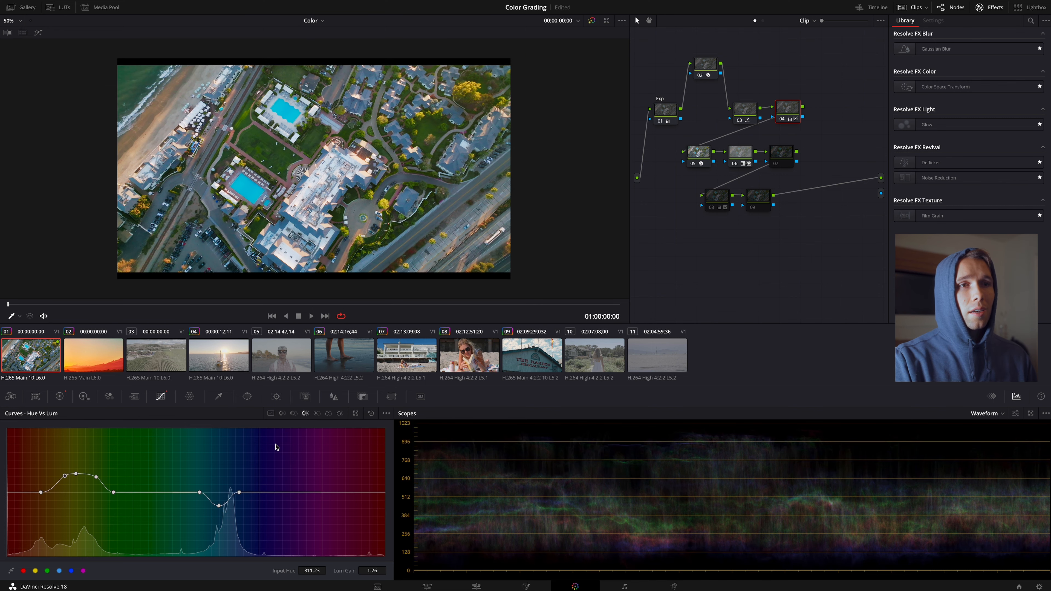
pyautogui.scroll(3, 264, 153)
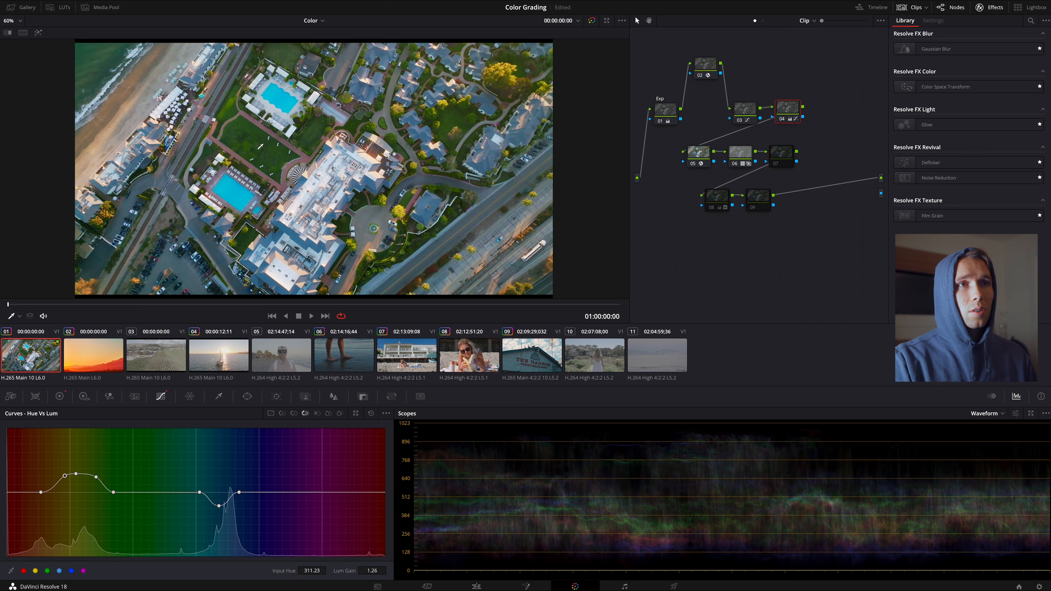
pyautogui.scroll(-3, 251, 187)
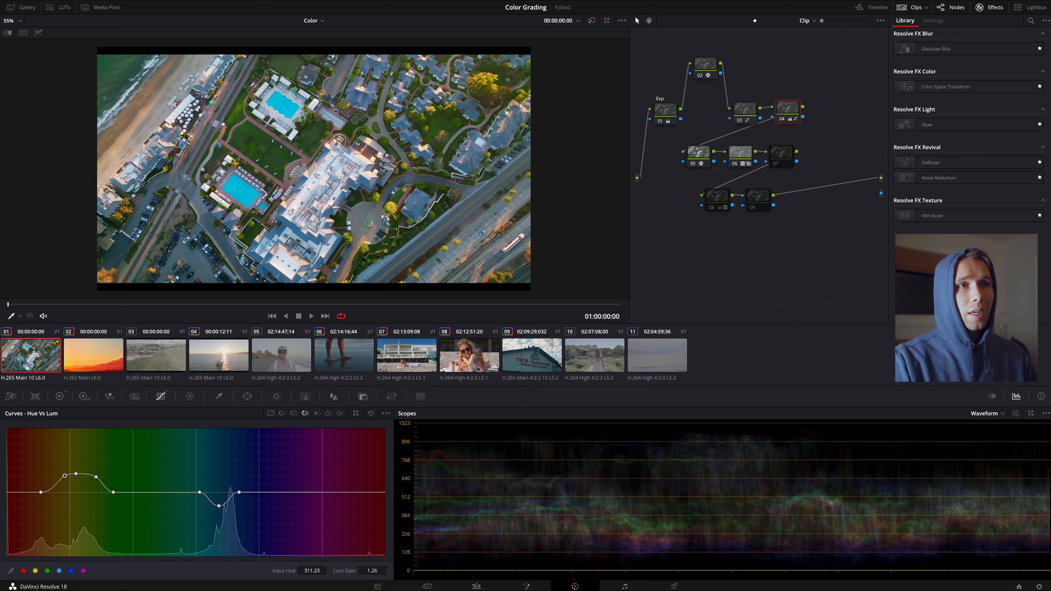
pyautogui.click(782, 121)
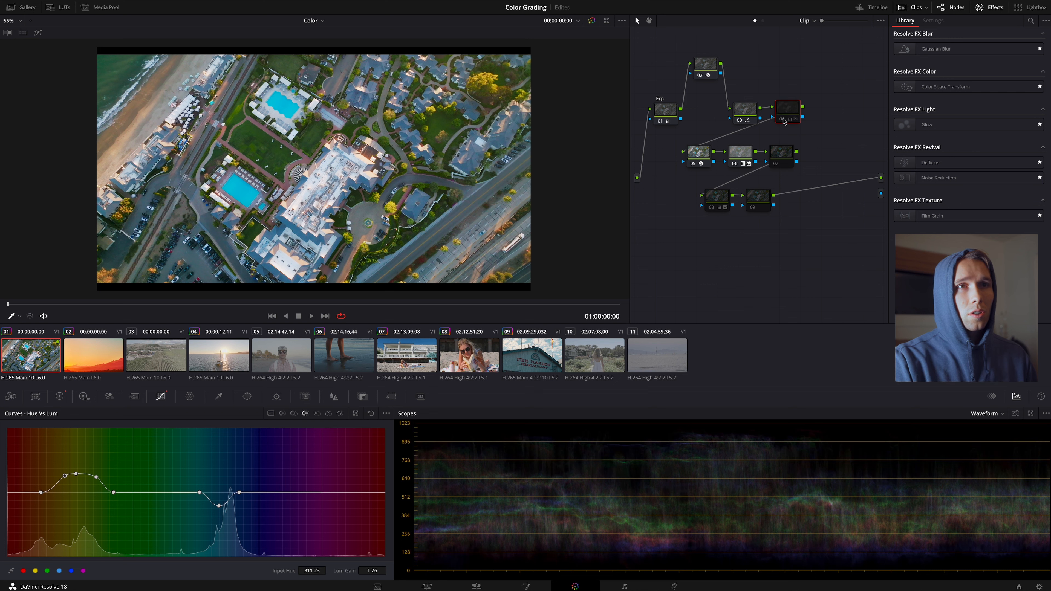
pyautogui.click(783, 121)
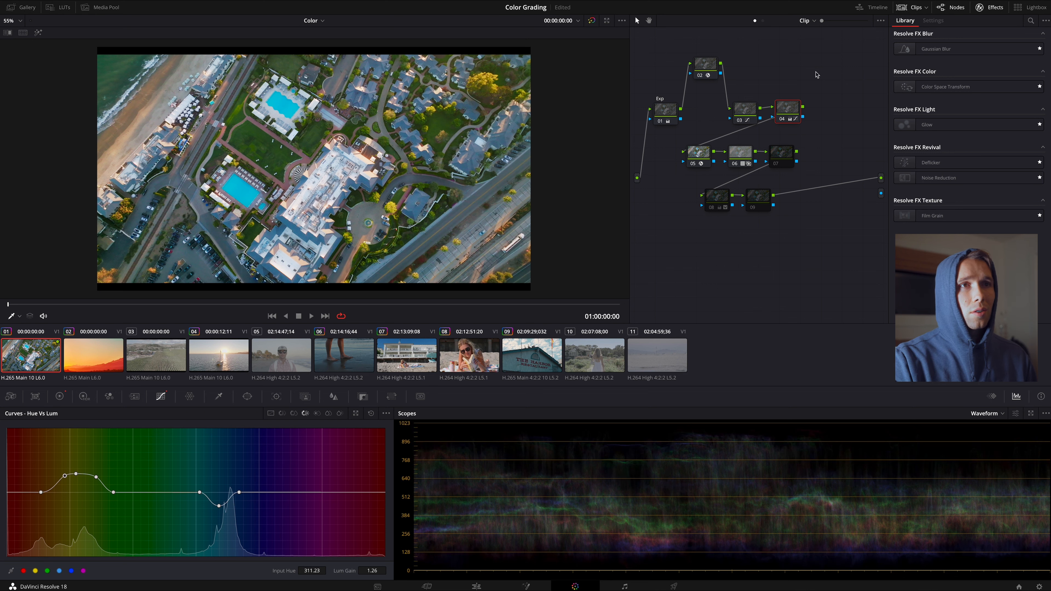
pyautogui.click(779, 119)
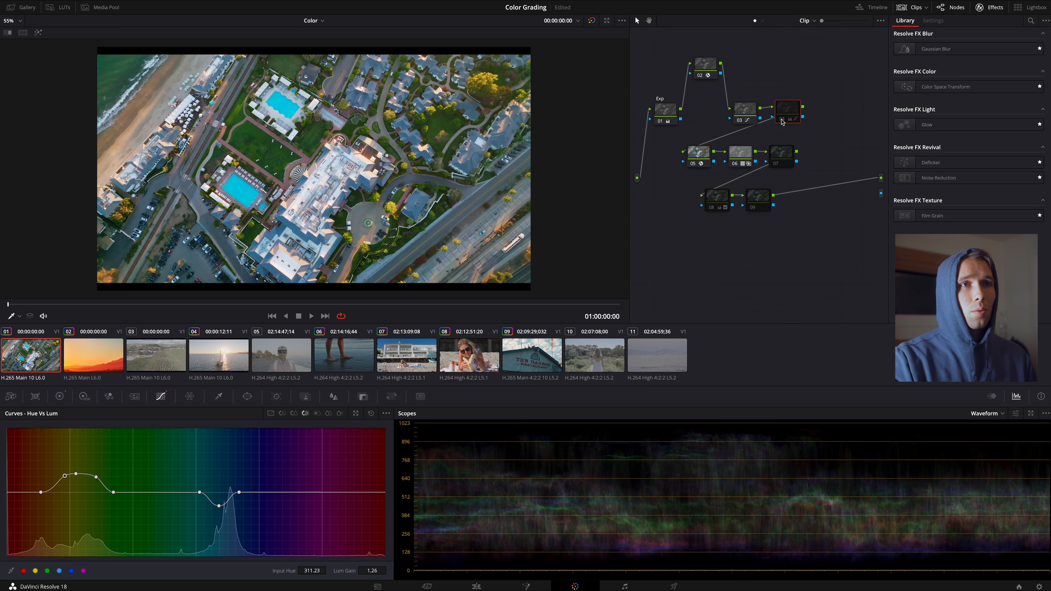
pyautogui.click(779, 119)
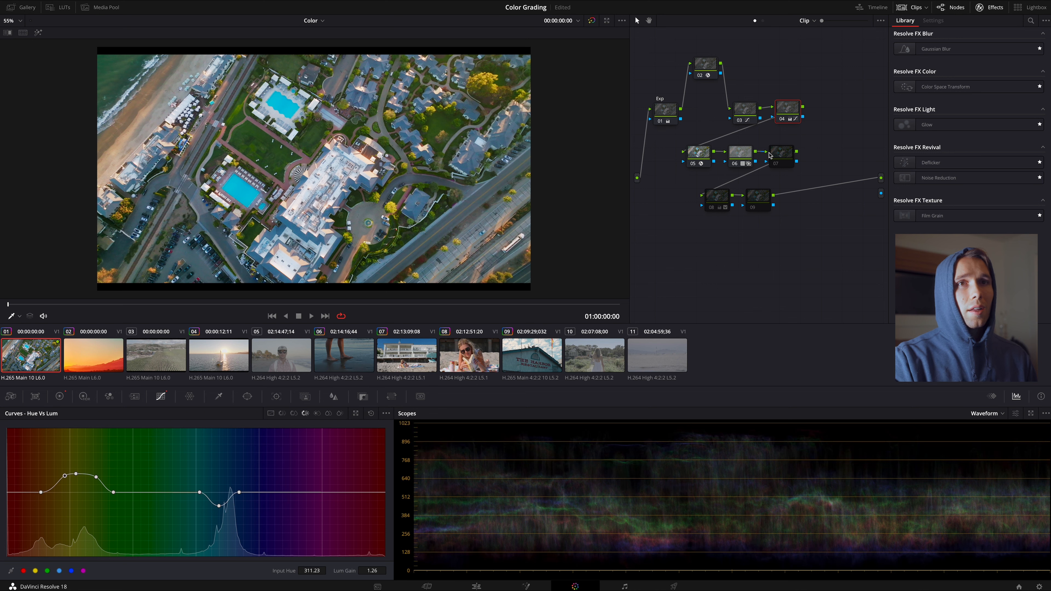
# Step: Shift node 07 slightly in the node graph, then enable node 08 and move it a little away from its neighbour
pyautogui.moveTo(779, 154); pyautogui.dragTo(790, 155)
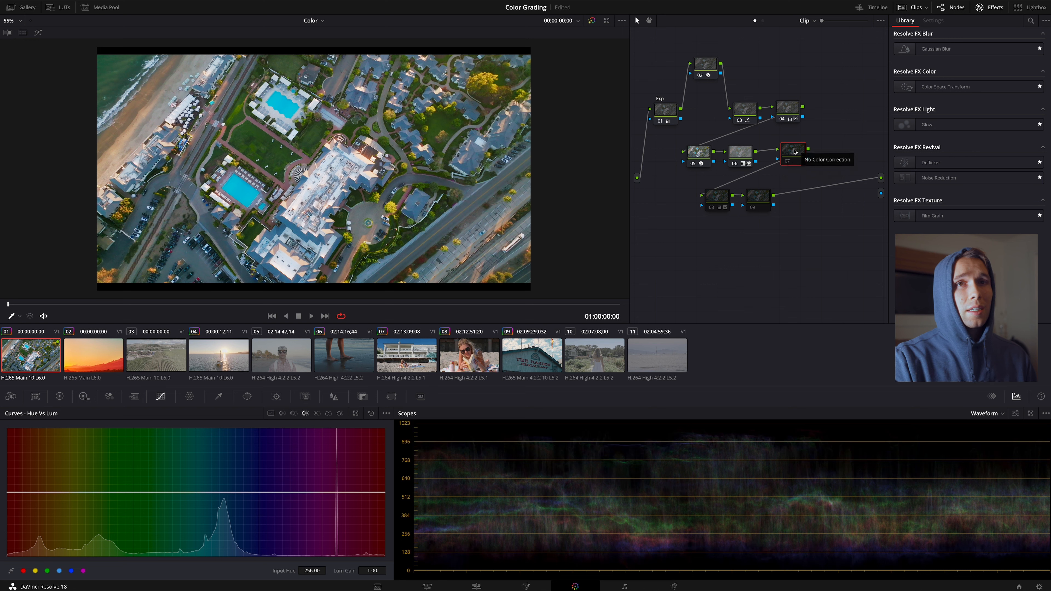
pyautogui.click(713, 198)
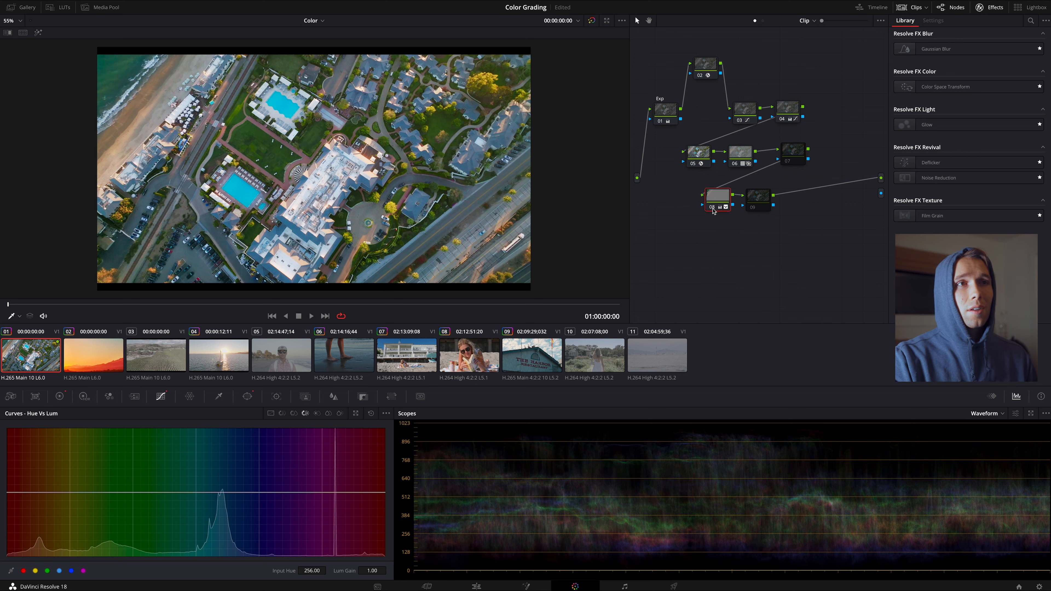
pyautogui.moveTo(720, 196); pyautogui.dragTo(713, 198)
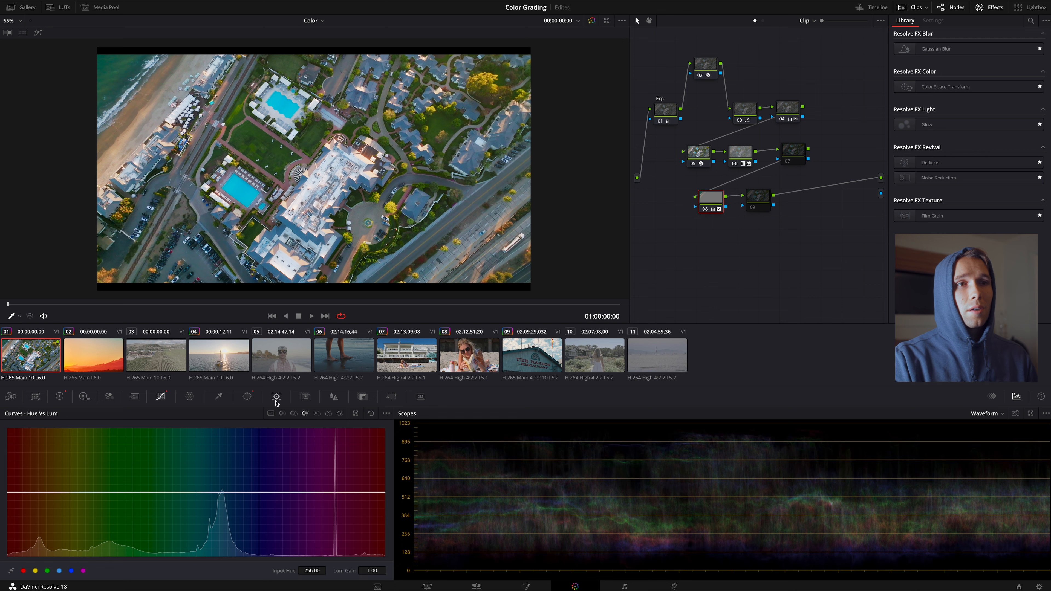
# Step: Examine node 08's gradient window with its masked area highlighted, and its primary color wheel adjustments
pyautogui.click(248, 399)
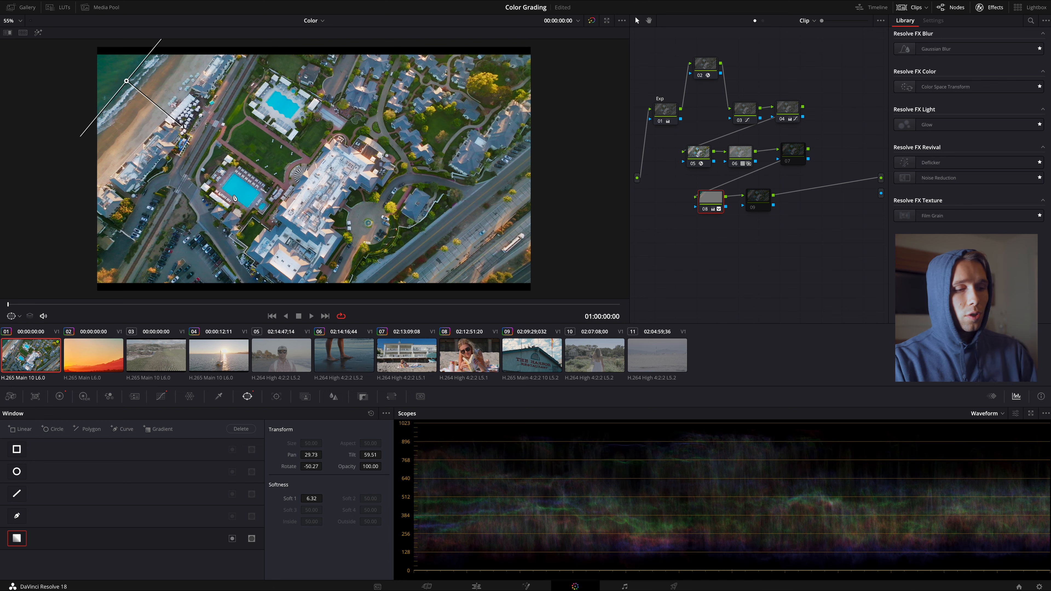
pyautogui.hotkey('shift', 'h')
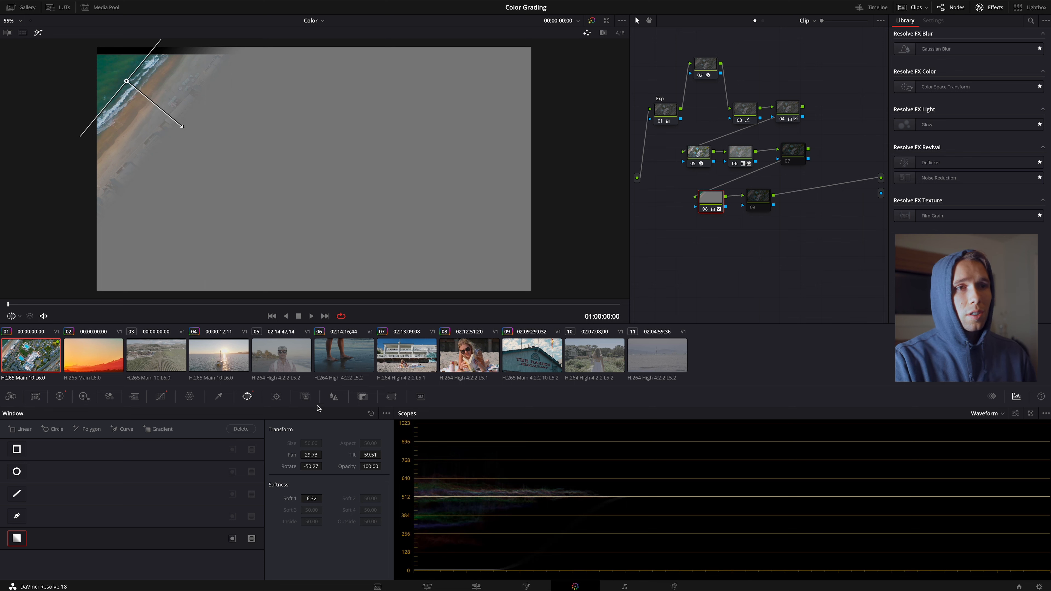
pyautogui.click(60, 398)
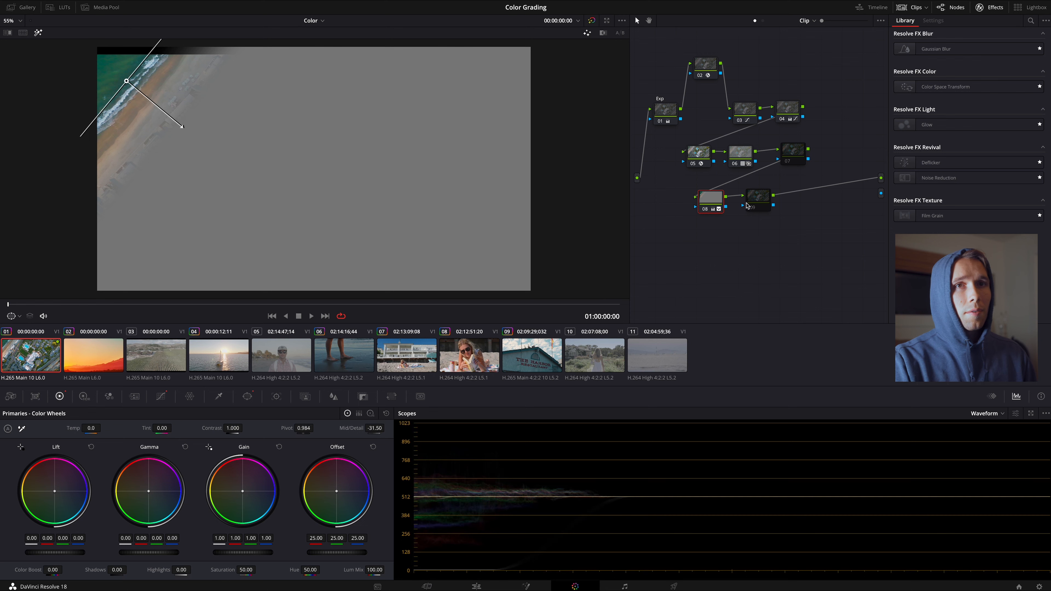
# Step: Enable the remaining nodes 09 and 07 of the aerial clip
pyautogui.click(763, 197)
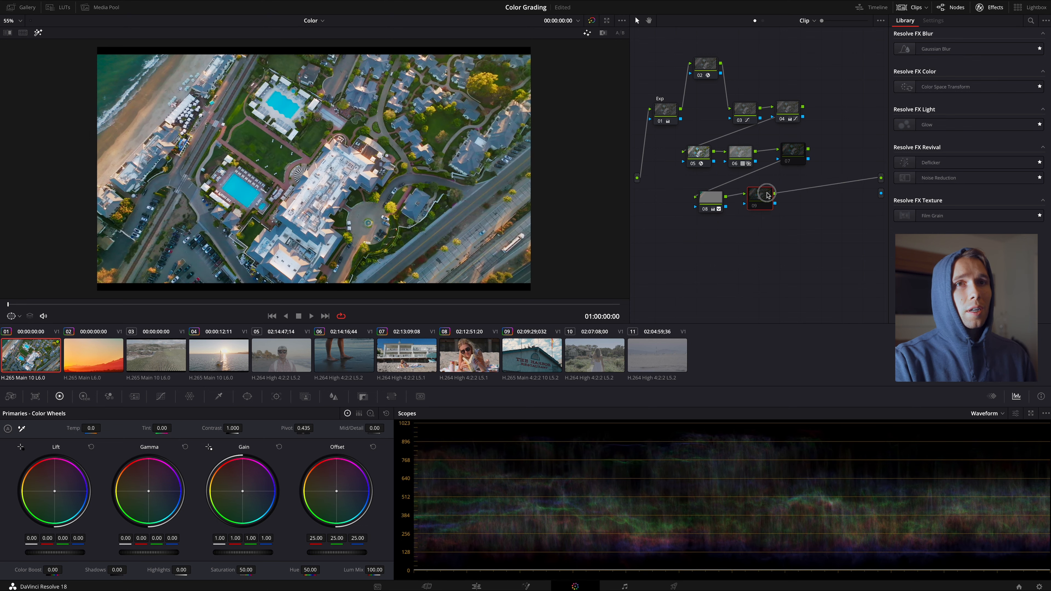
pyautogui.moveTo(767, 196); pyautogui.dragTo(767, 198)
pyautogui.click(755, 209)
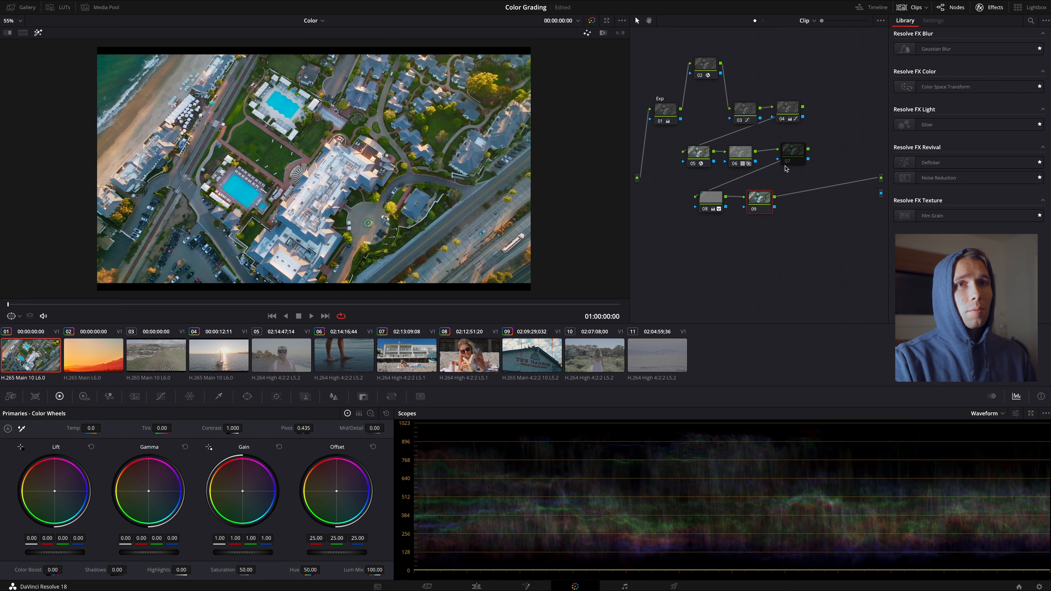
pyautogui.click(787, 161)
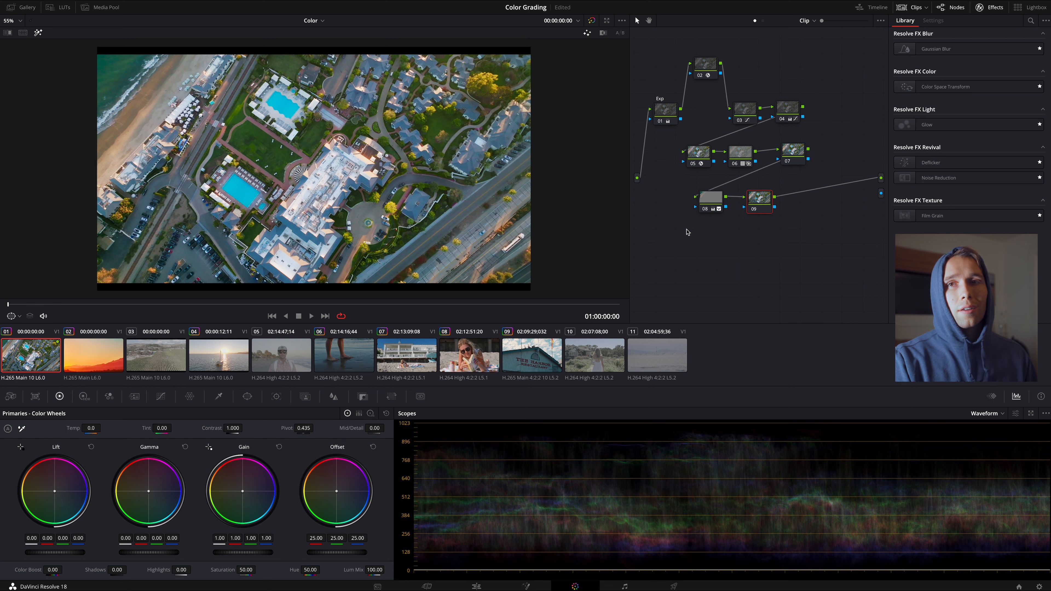
# Step: Open clip 02 with the sunset and bypass its entire grade to compare it with the graded image
pyautogui.click(113, 347)
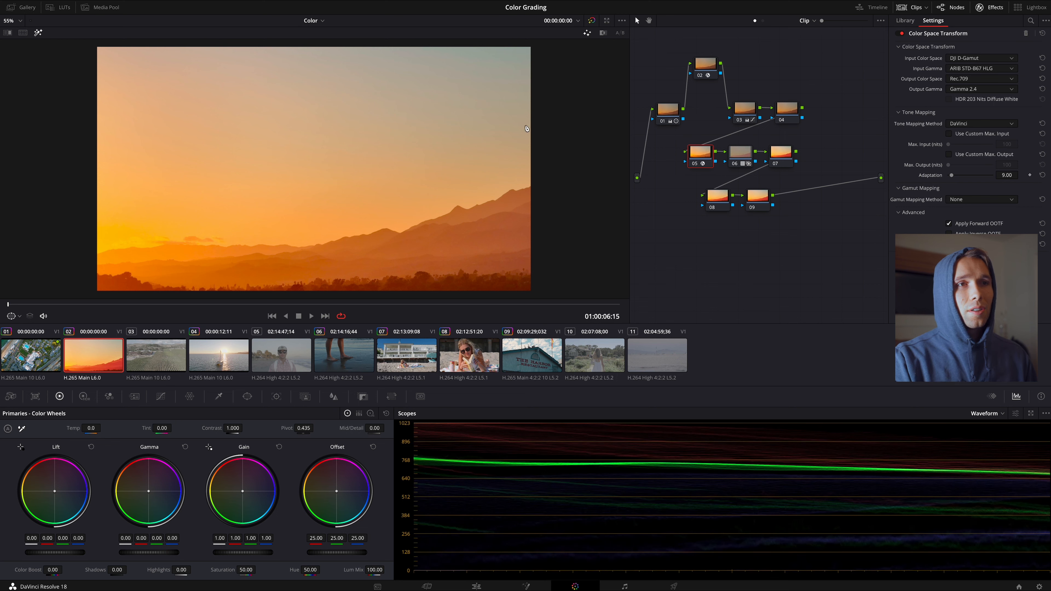
pyautogui.click(592, 20)
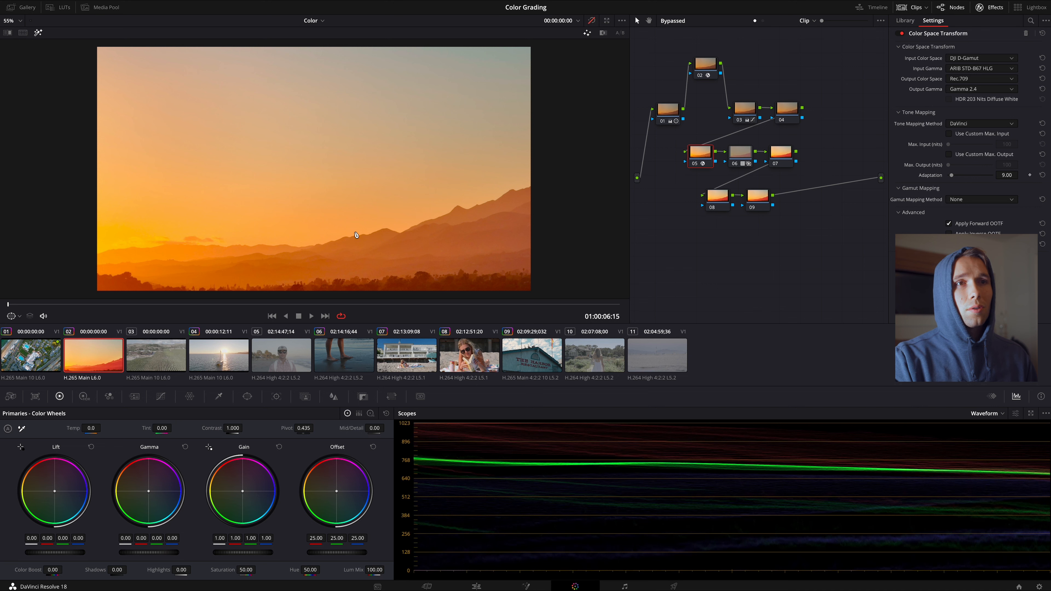
pyautogui.click(592, 20)
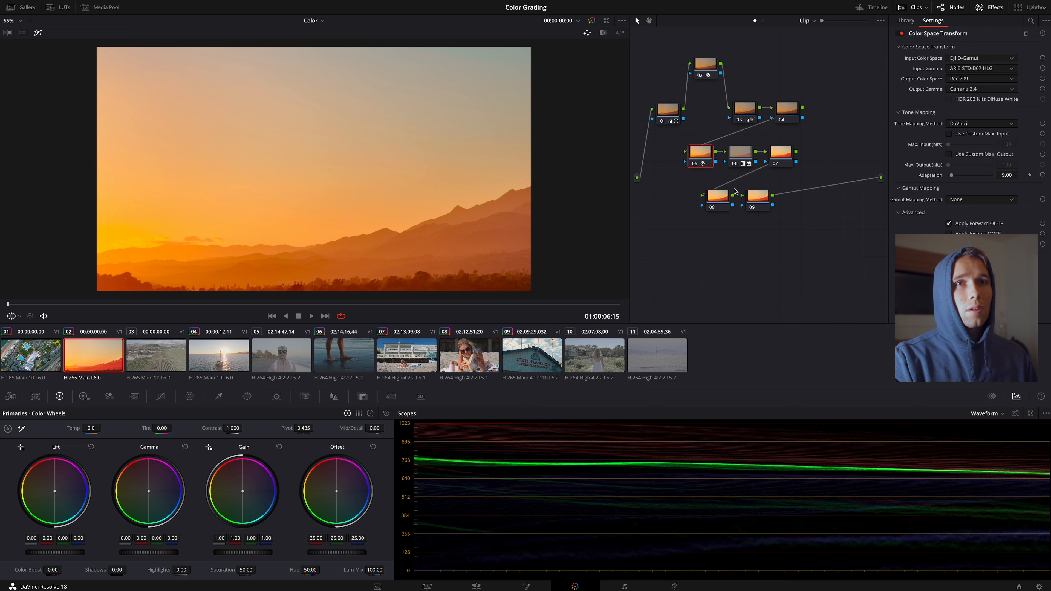
# Step: Disable all nine nodes of the sunset clip, working back from node 09 to node 01
pyautogui.click(753, 208)
pyautogui.click(712, 208)
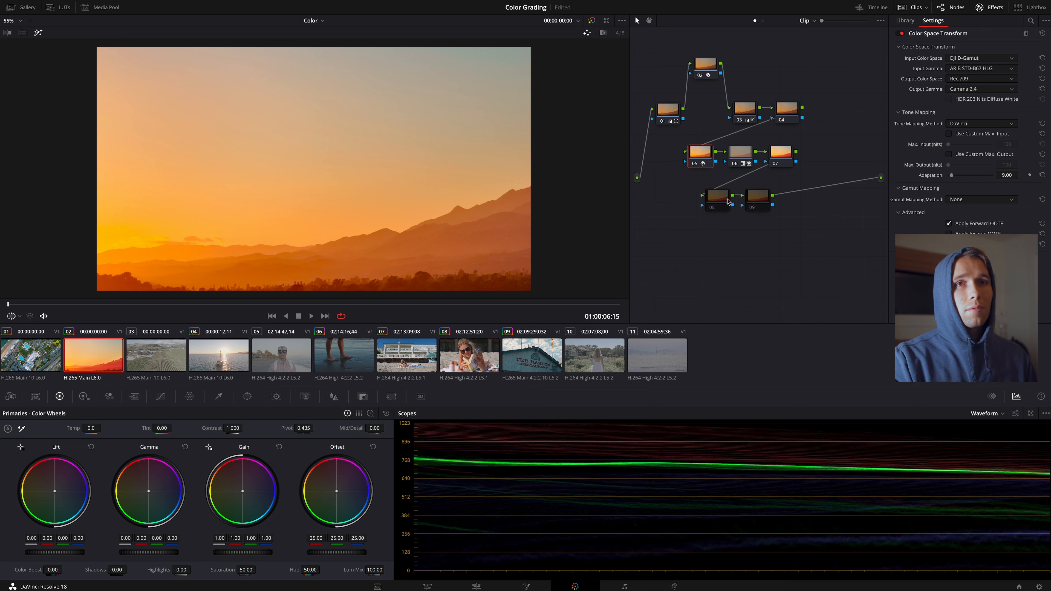
pyautogui.click(773, 165)
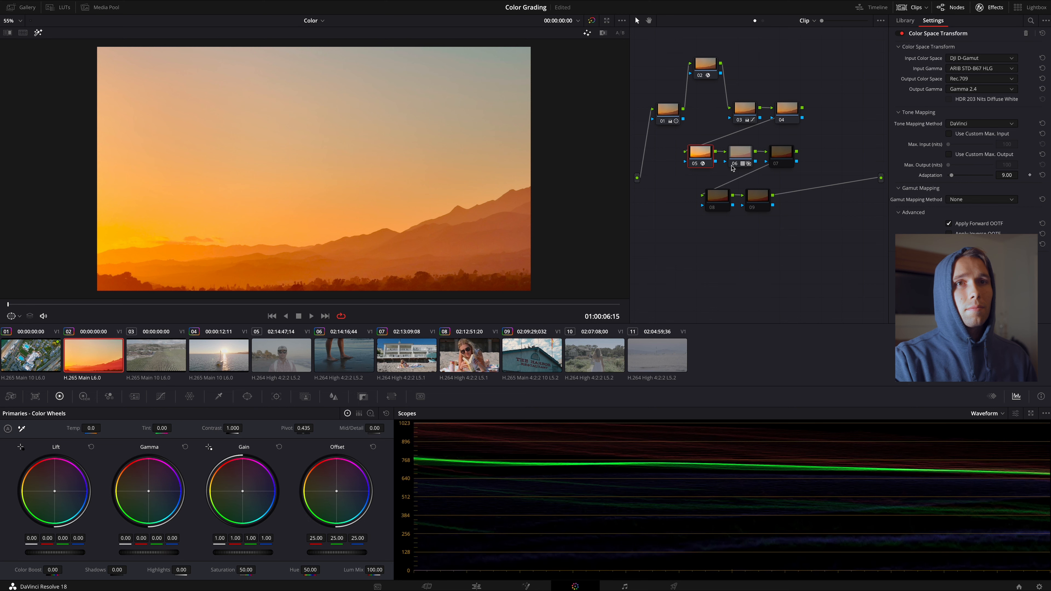
pyautogui.click(731, 165)
pyautogui.click(695, 165)
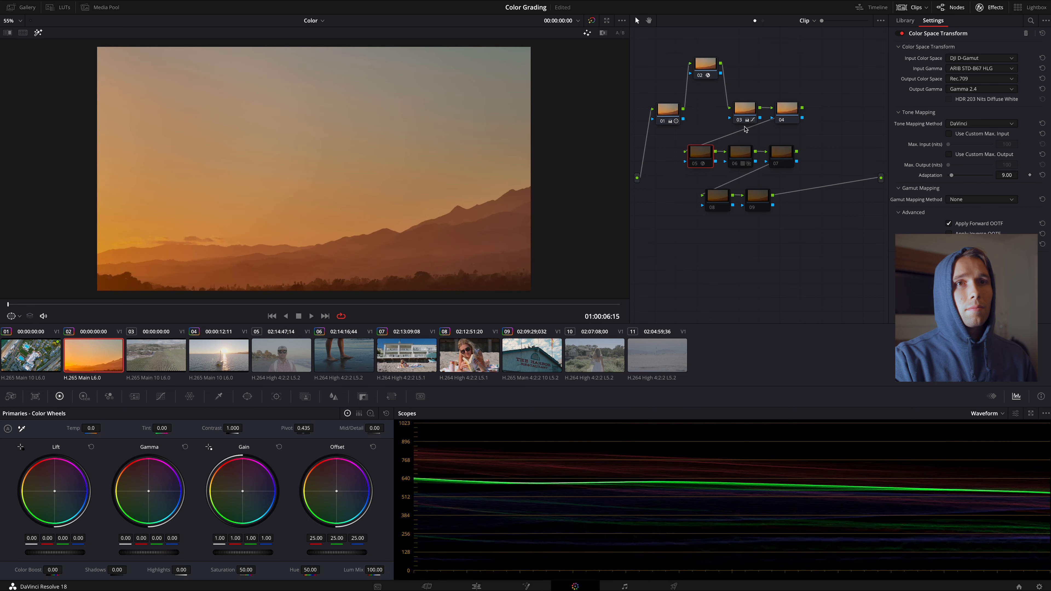
pyautogui.click(778, 120)
pyautogui.click(739, 121)
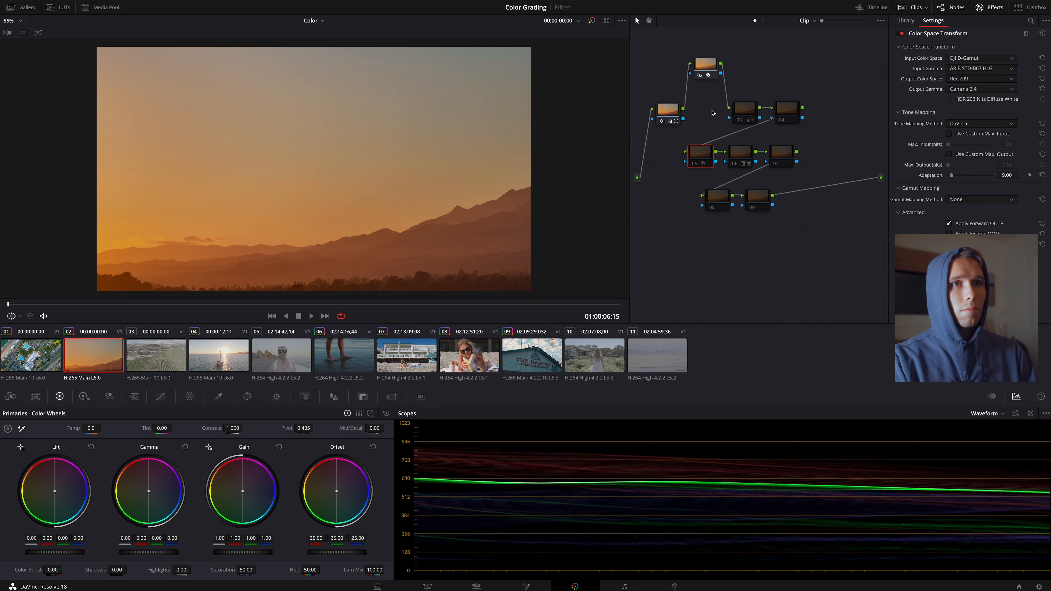
pyautogui.click(700, 75)
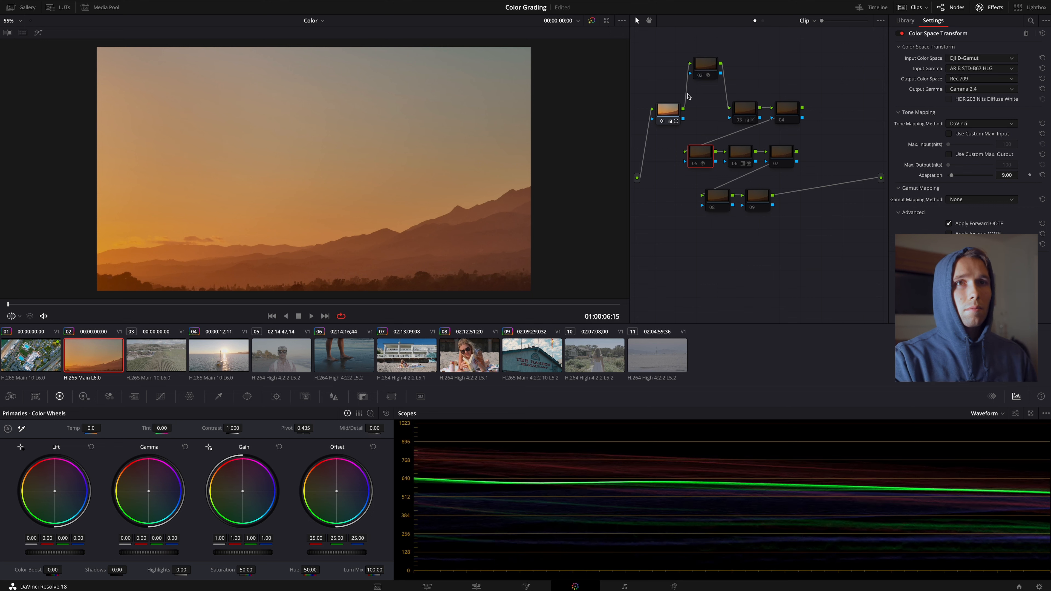
pyautogui.click(664, 121)
pyautogui.scroll(-1, 304, 240)
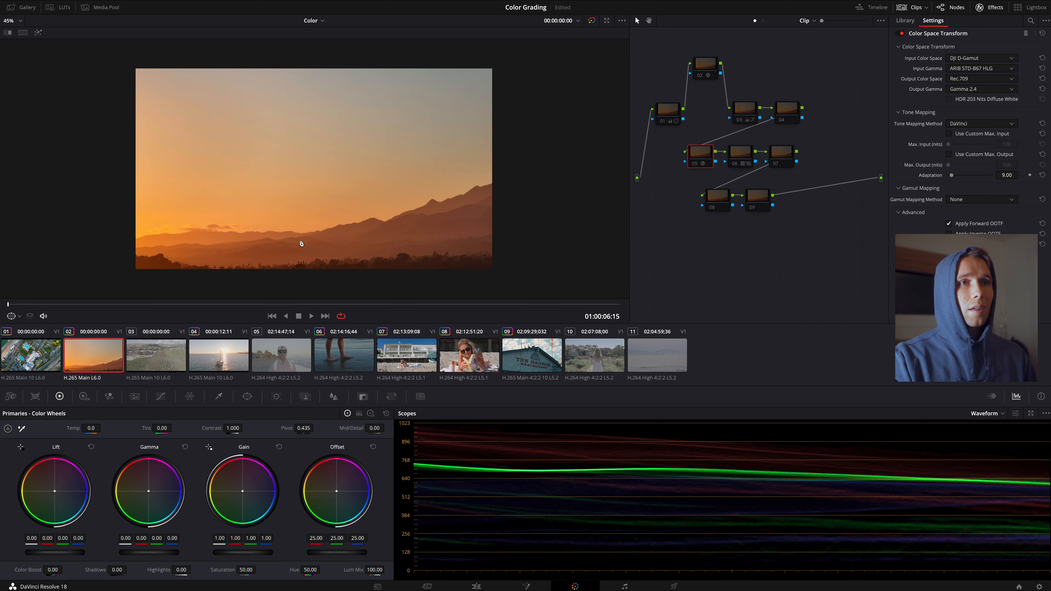
# Step: Enable node 01 after comparing the image with and without it, then enable node 02 and show its Noise Reduction settings
pyautogui.click(663, 121)
pyautogui.click(664, 121)
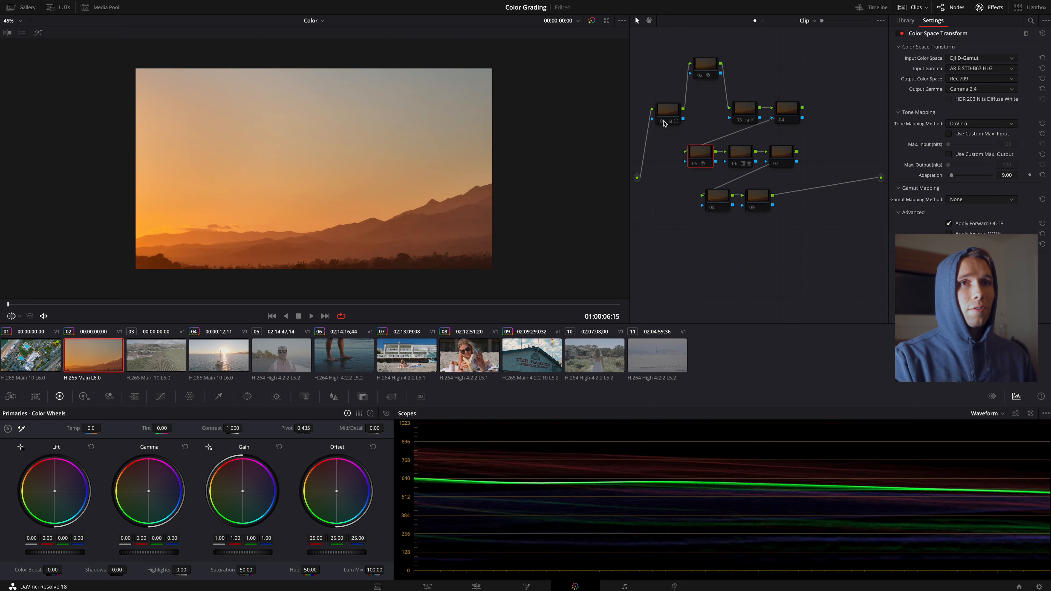
pyautogui.click(664, 121)
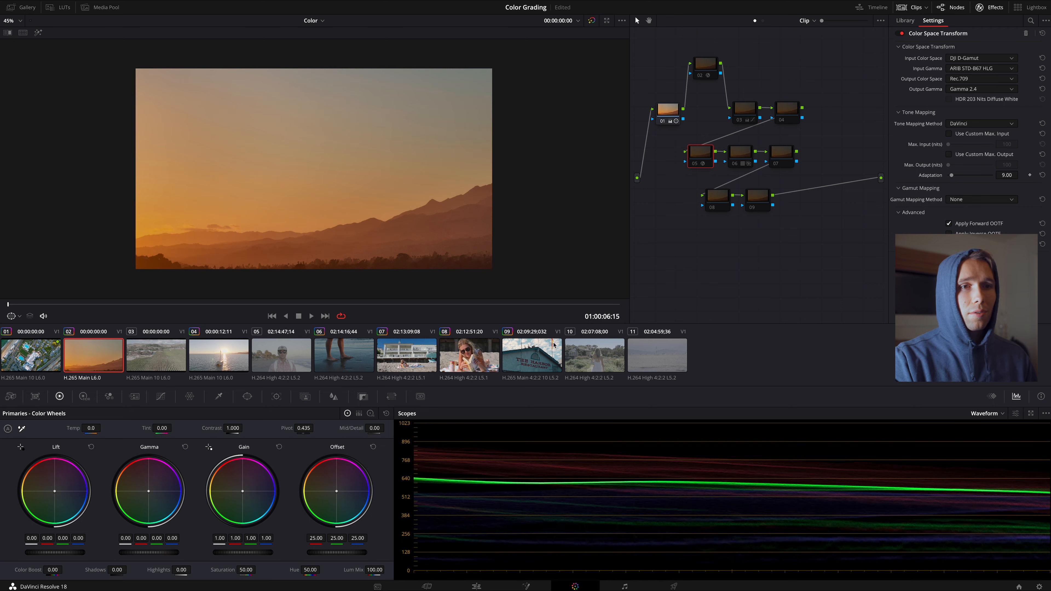
pyautogui.click(699, 76)
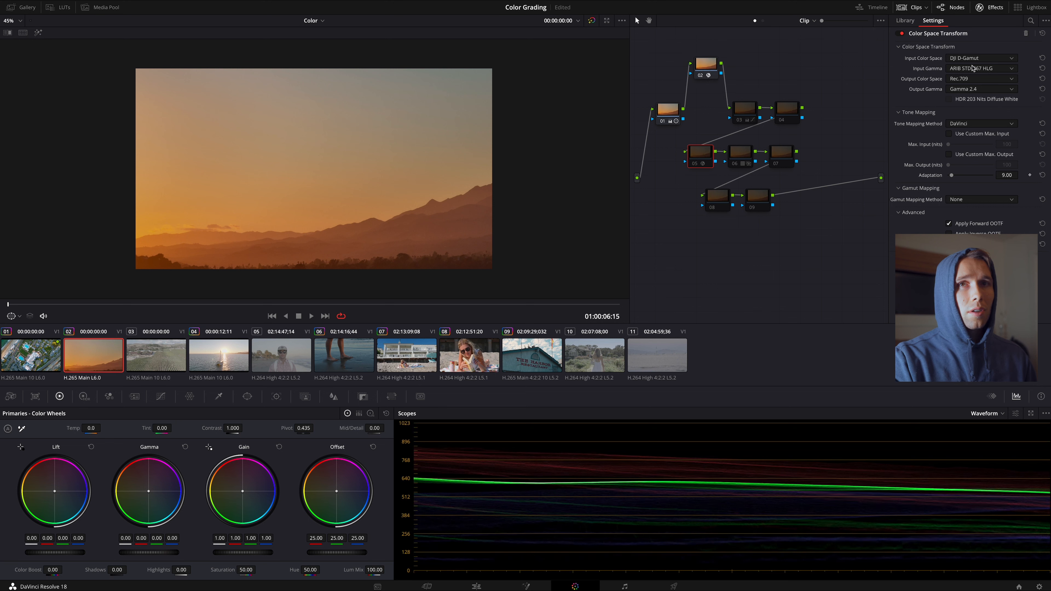
pyautogui.click(706, 73)
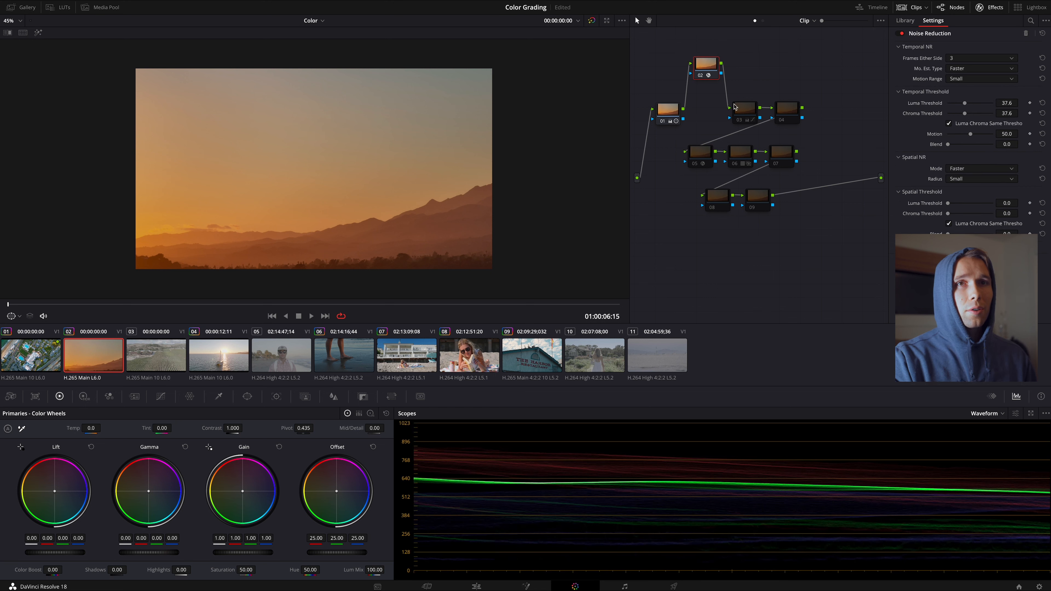
# Step: Select and enable node 05 with the Color Space Transform, comparing the sunset image with and without it
pyautogui.click(697, 168)
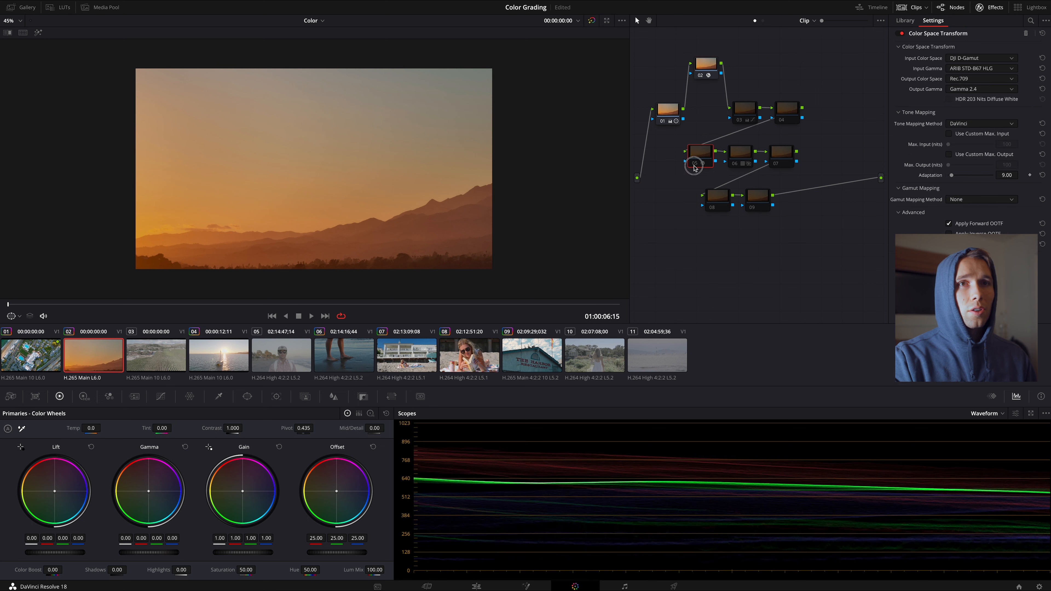
pyautogui.click(695, 166)
pyautogui.click(695, 166)
pyautogui.click(695, 166)
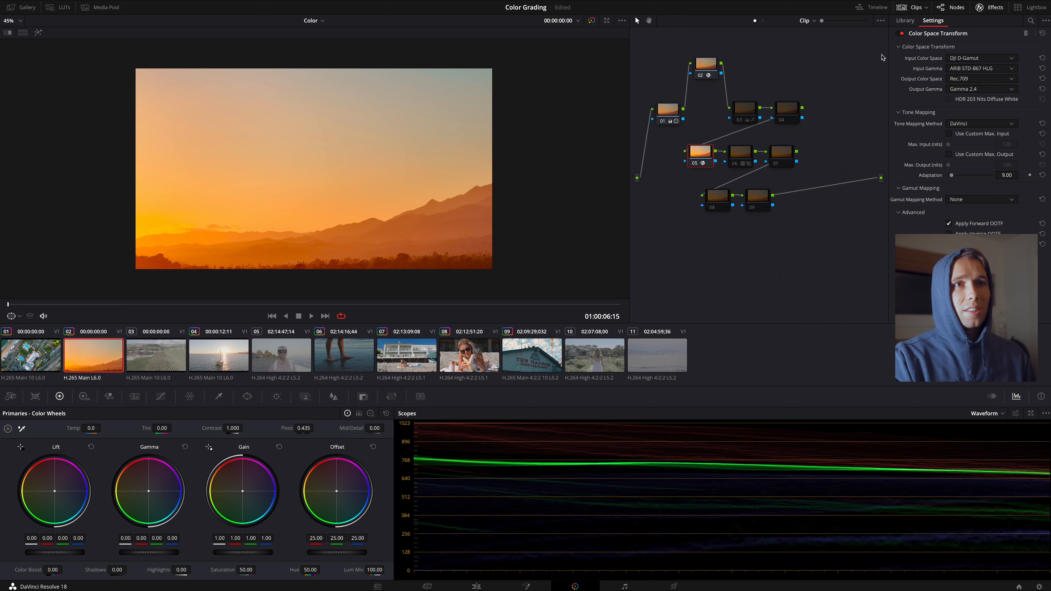
pyautogui.scroll(2, 455, 168)
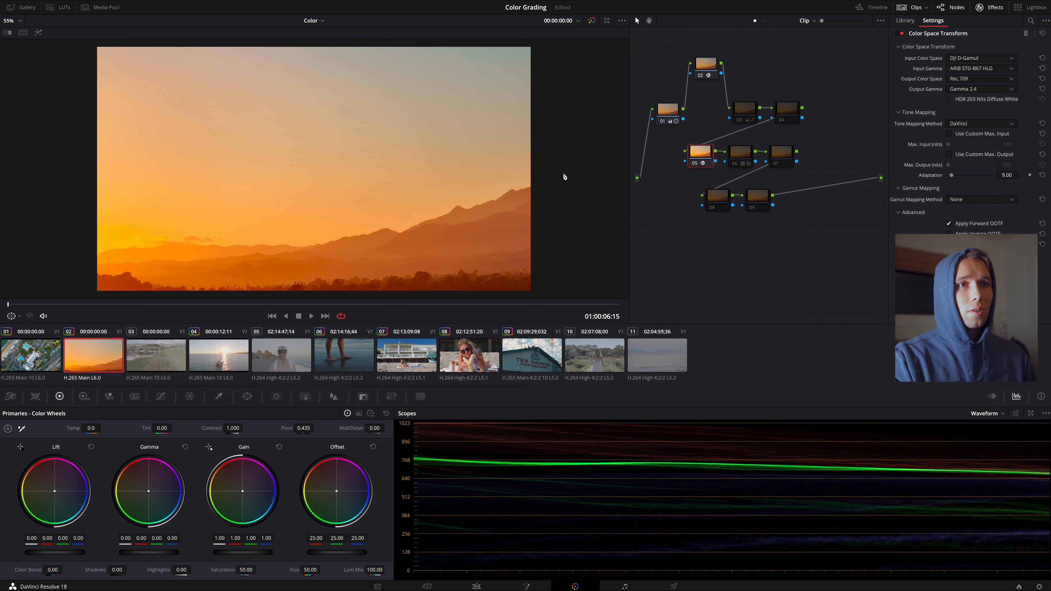
pyautogui.click(695, 163)
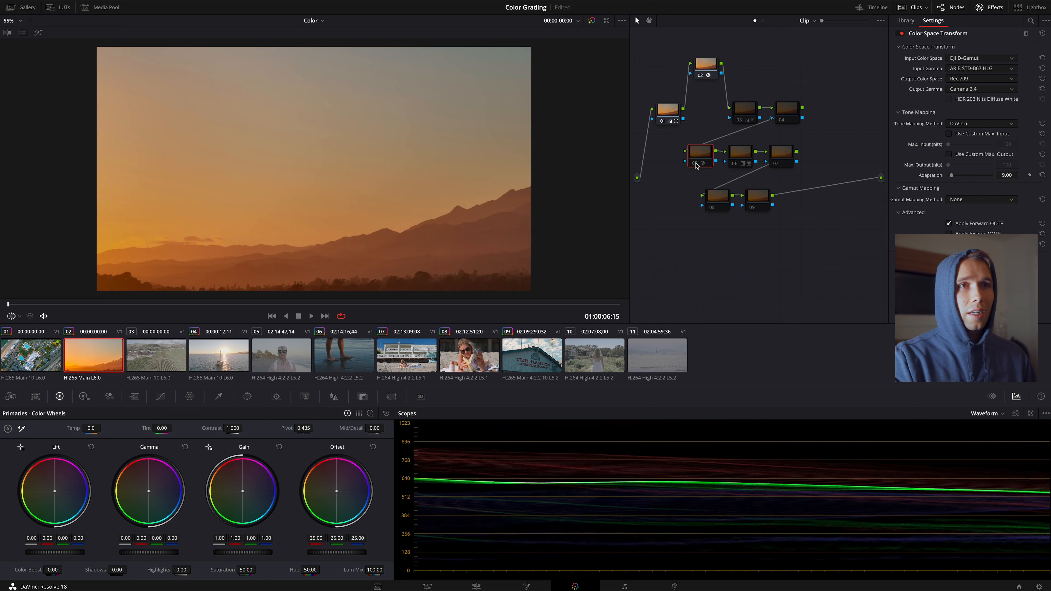
pyautogui.click(695, 163)
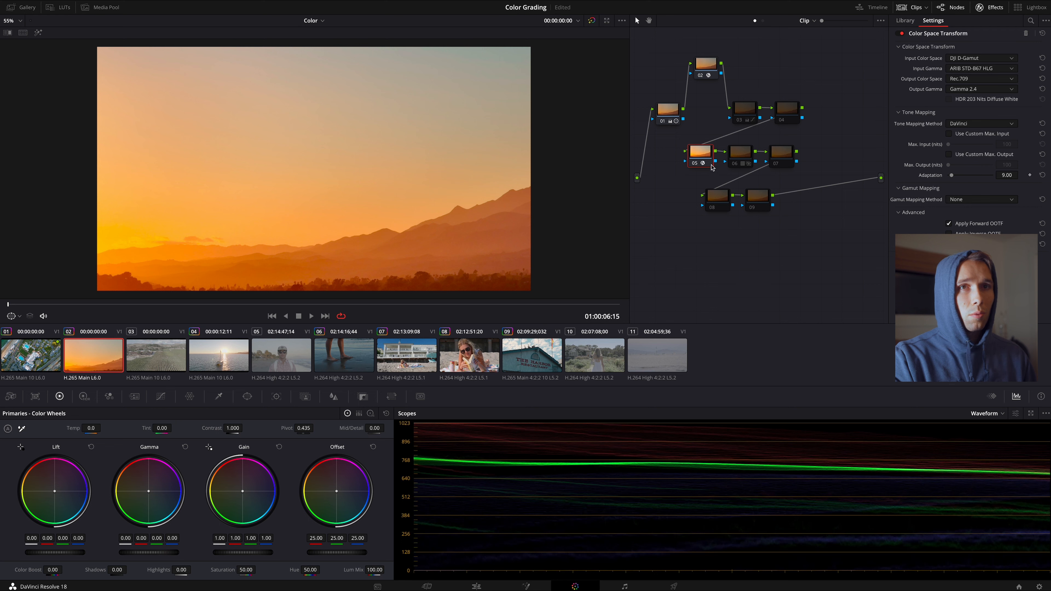
# Step: Enable node 06 on the sunset clip, comparing the image with and without it, and select the node
pyautogui.click(735, 166)
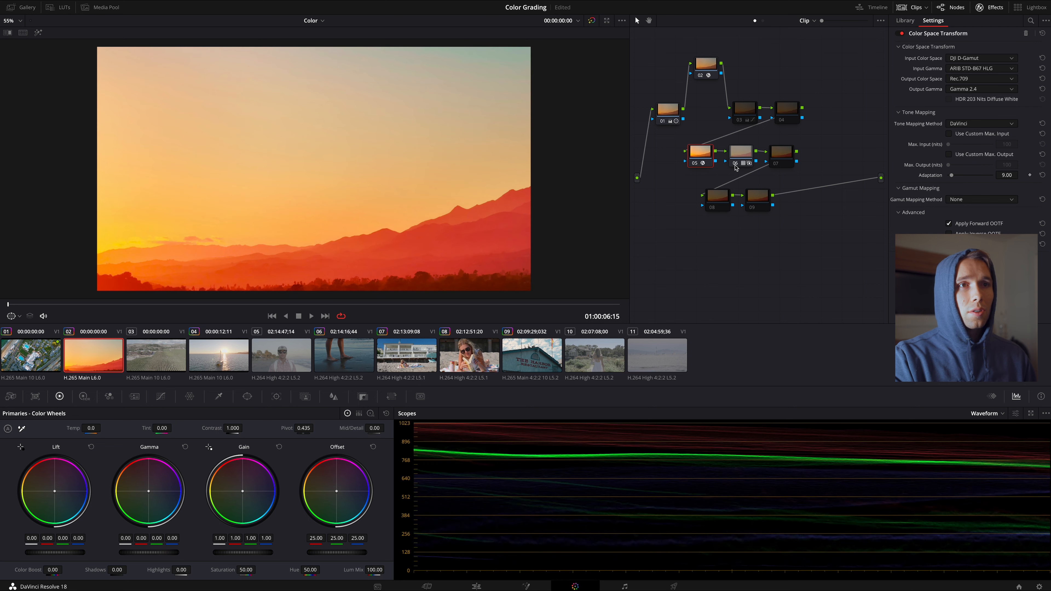
pyautogui.click(735, 167)
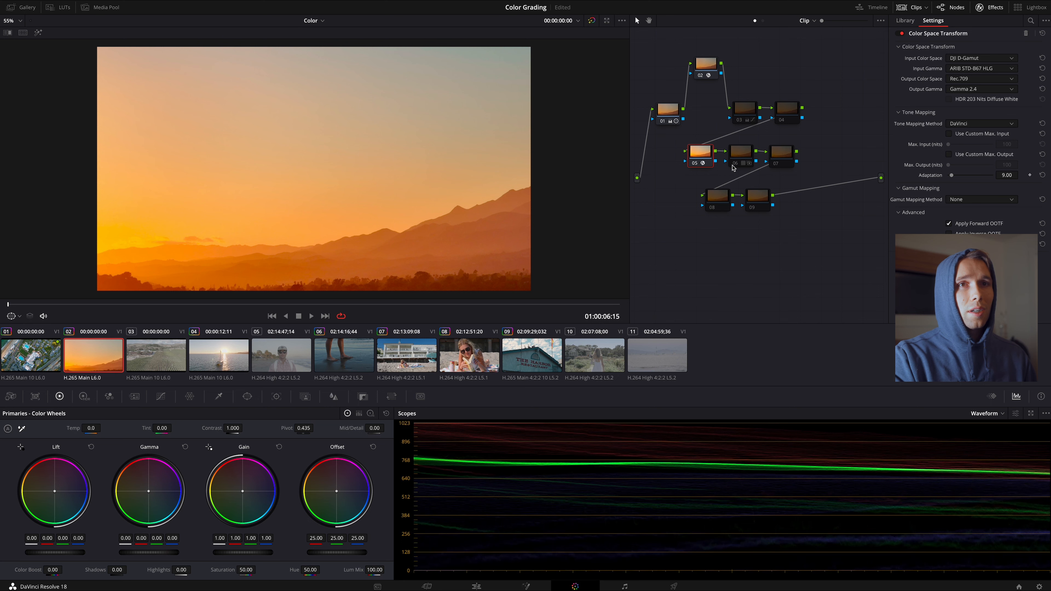
pyautogui.click(735, 166)
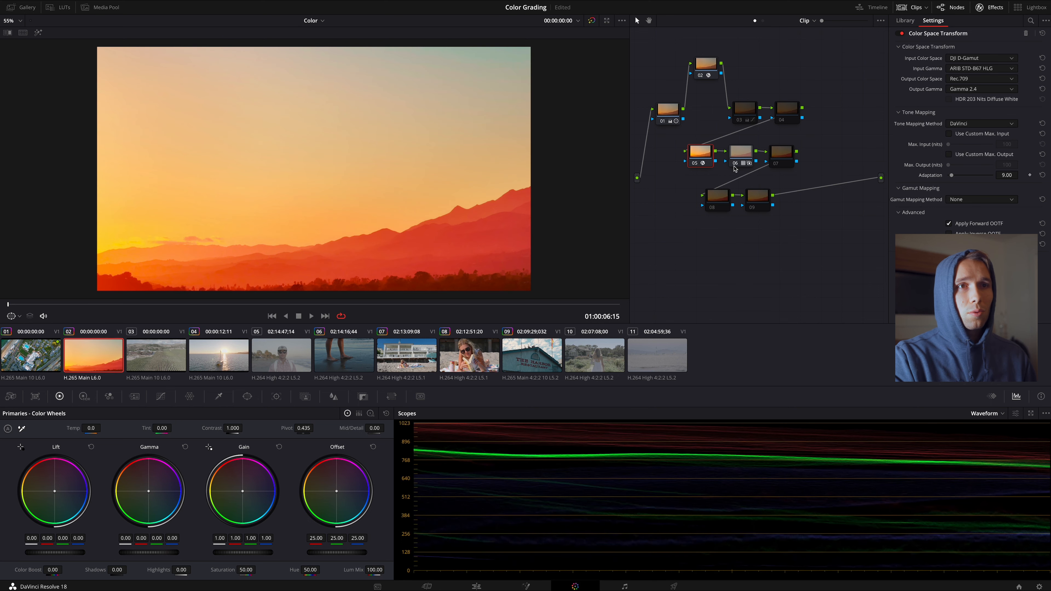
pyautogui.scroll(3, 207, 229)
pyautogui.scroll(-3, 226, 224)
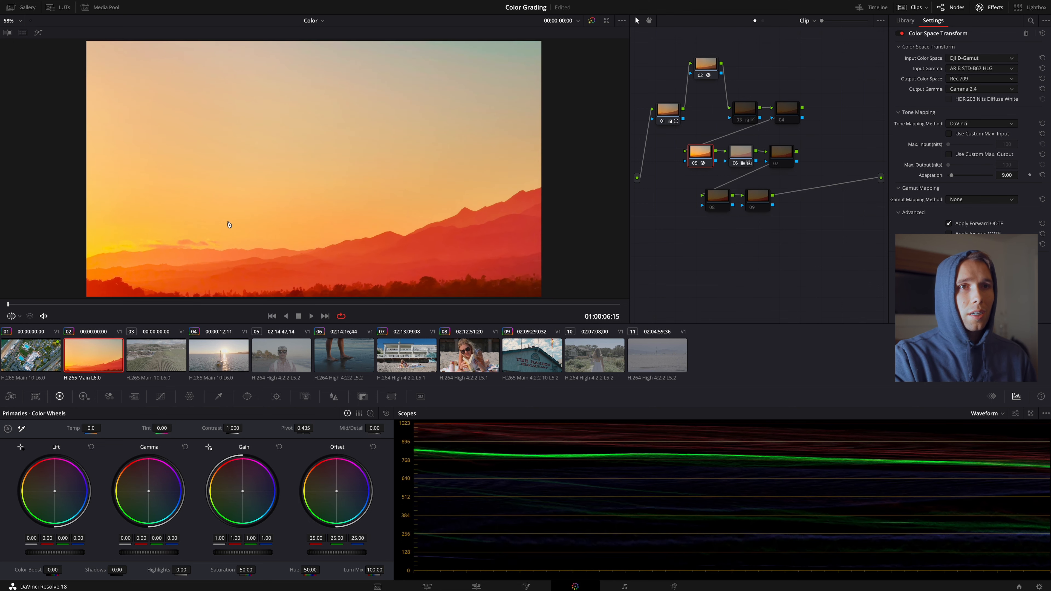
pyautogui.scroll(-1, 248, 220)
pyautogui.click(732, 158)
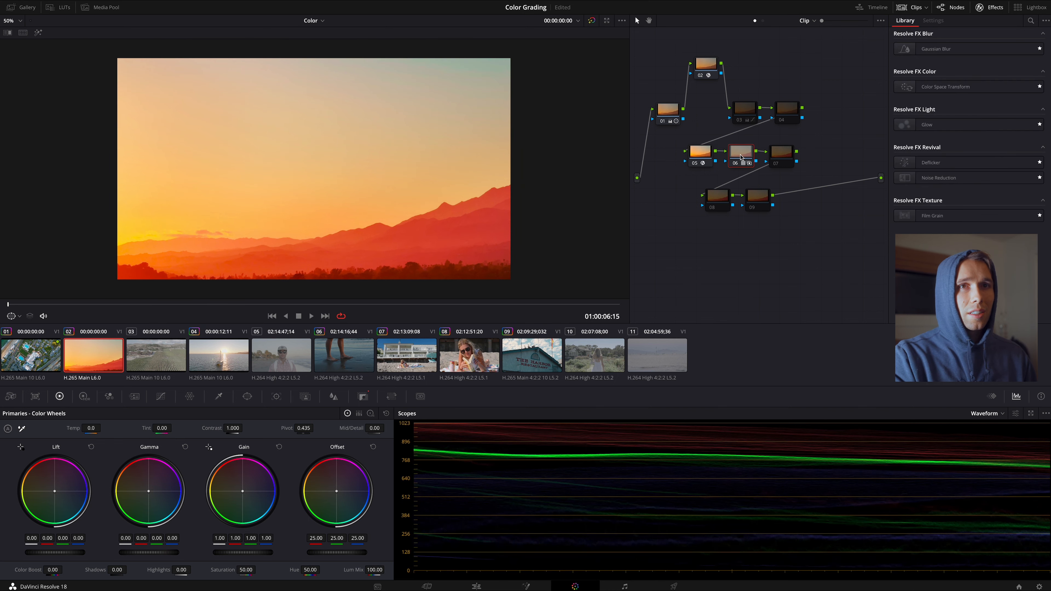
# Step: Enable node 03 and raise the shadows slightly with a point low on its custom luminance curve
pyautogui.click(737, 123)
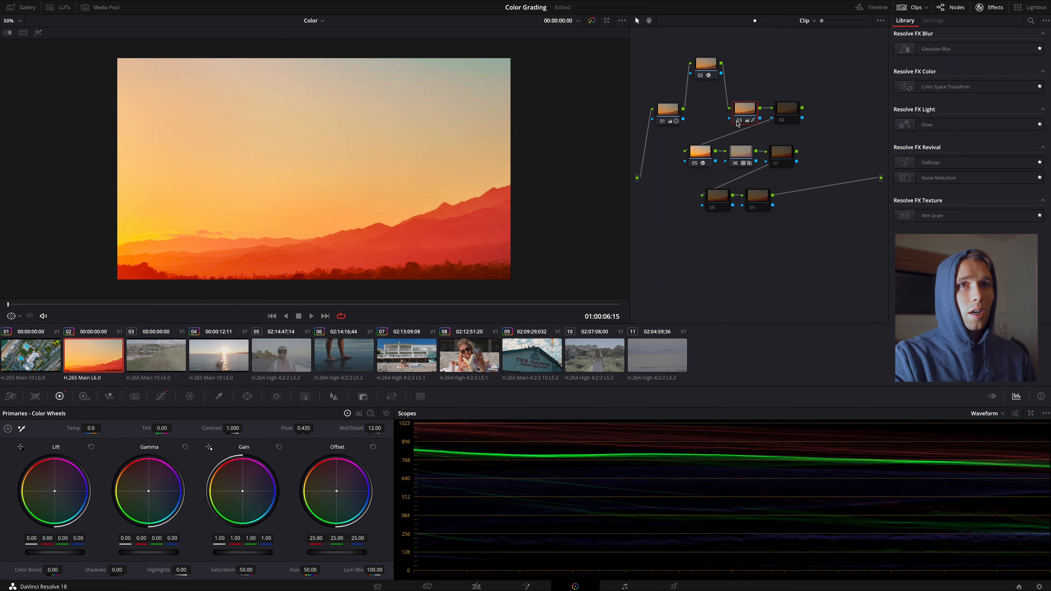
pyautogui.click(738, 124)
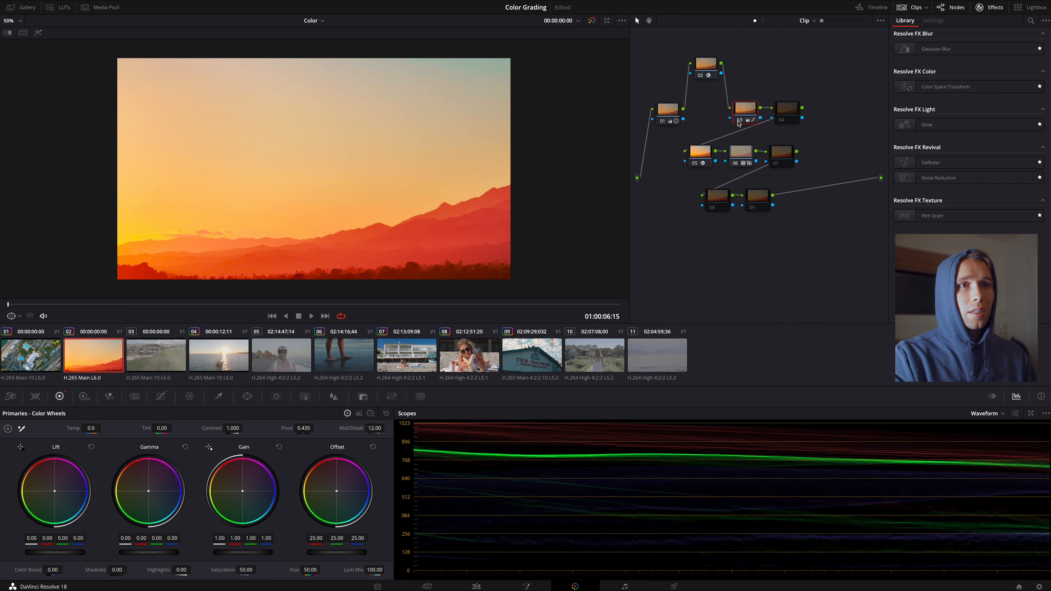
pyautogui.moveTo(752, 104); pyautogui.dragTo(742, 105)
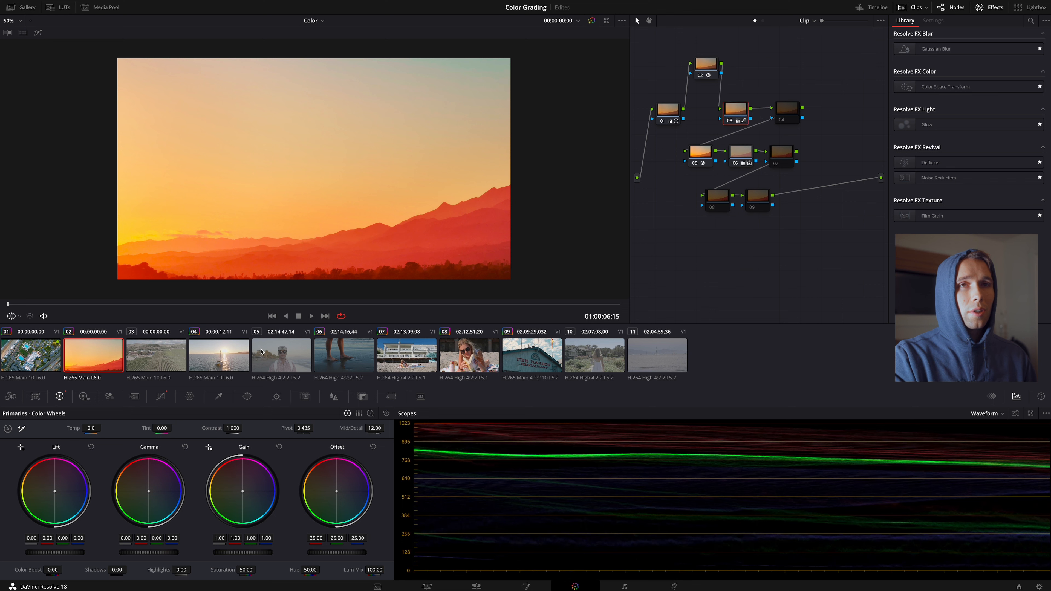
pyautogui.click(161, 397)
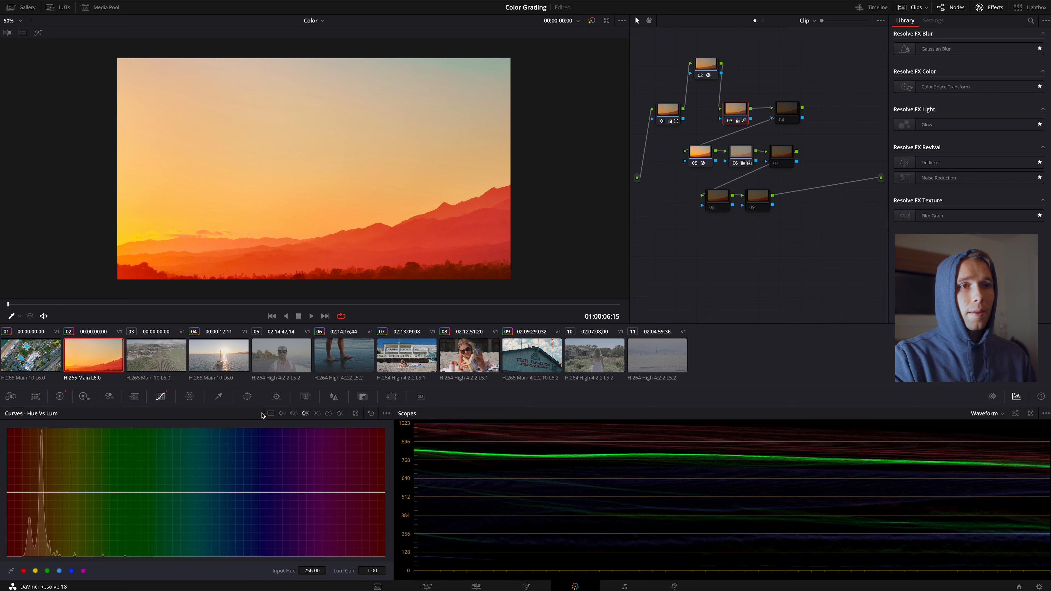
pyautogui.click(271, 413)
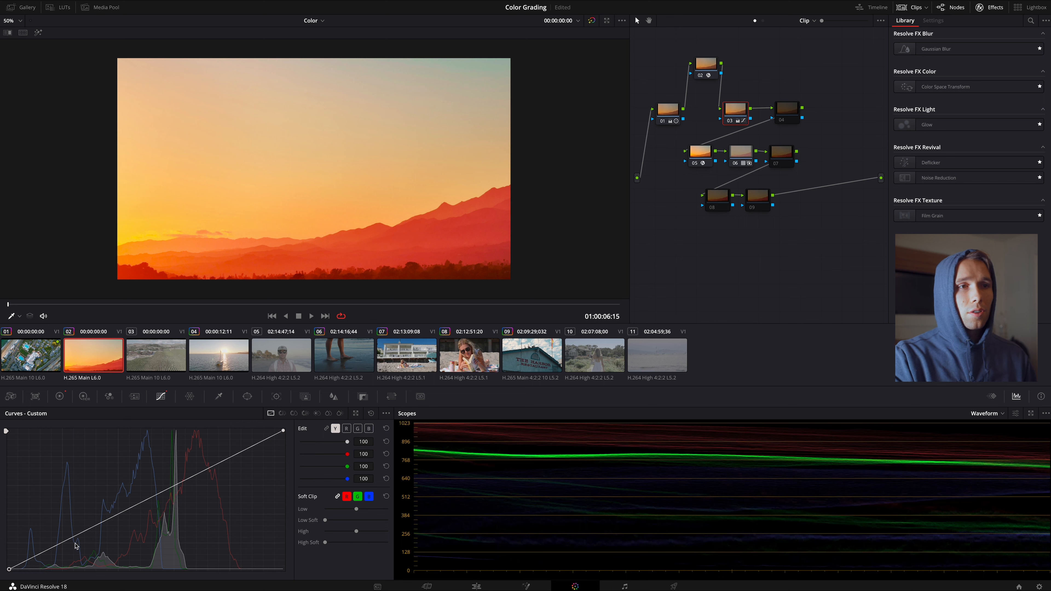
pyautogui.moveTo(63, 545); pyautogui.dragTo(60, 540)
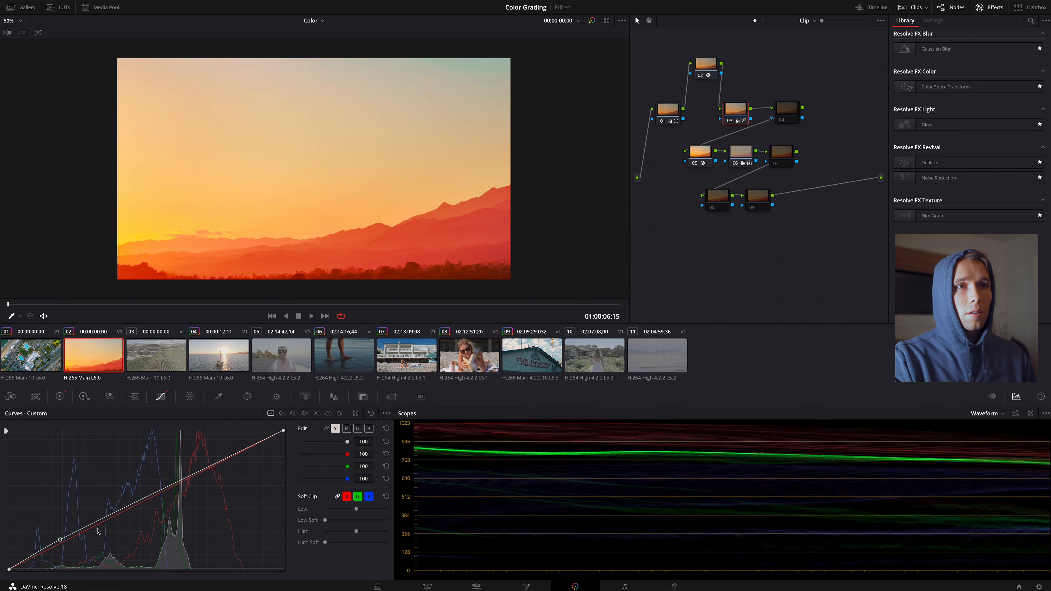
# Step: Compare the sunset image with node 04 on and off, and select the disabled nodes 07, 08 and 09
pyautogui.click(786, 117)
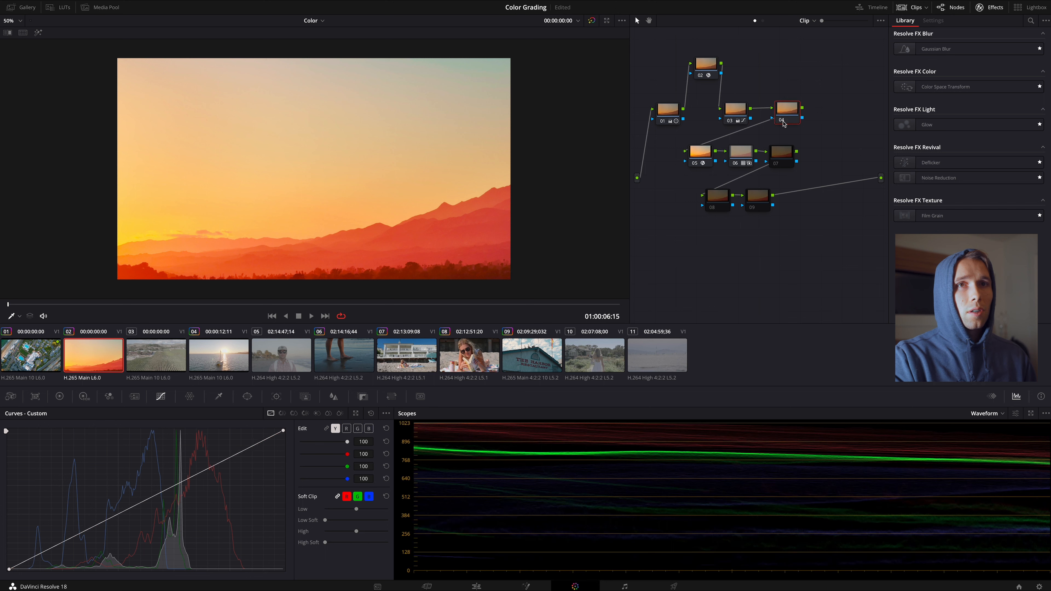
pyautogui.click(781, 161)
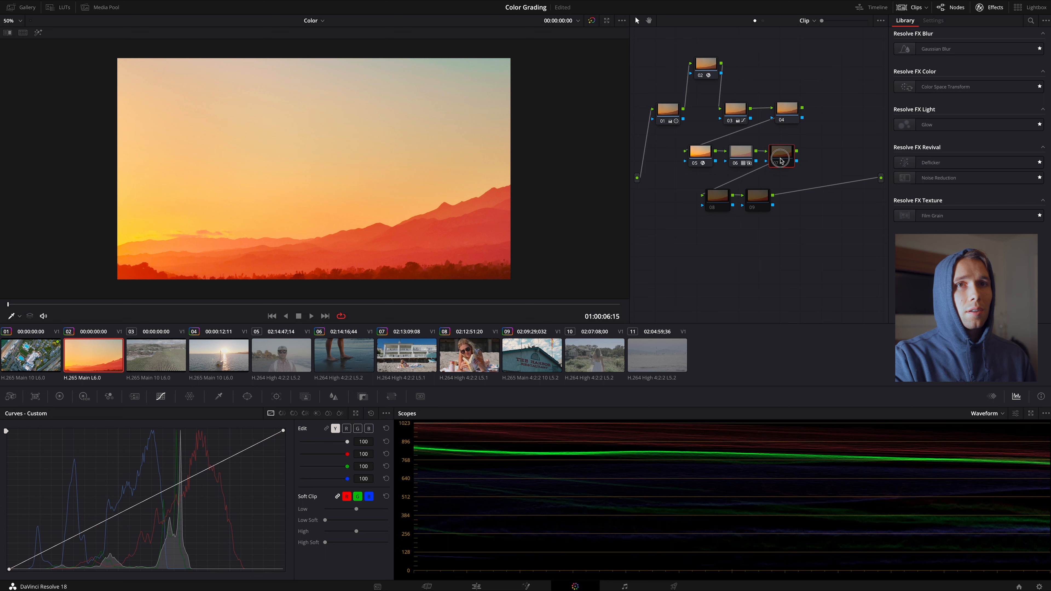
pyautogui.click(723, 193)
pyautogui.click(759, 198)
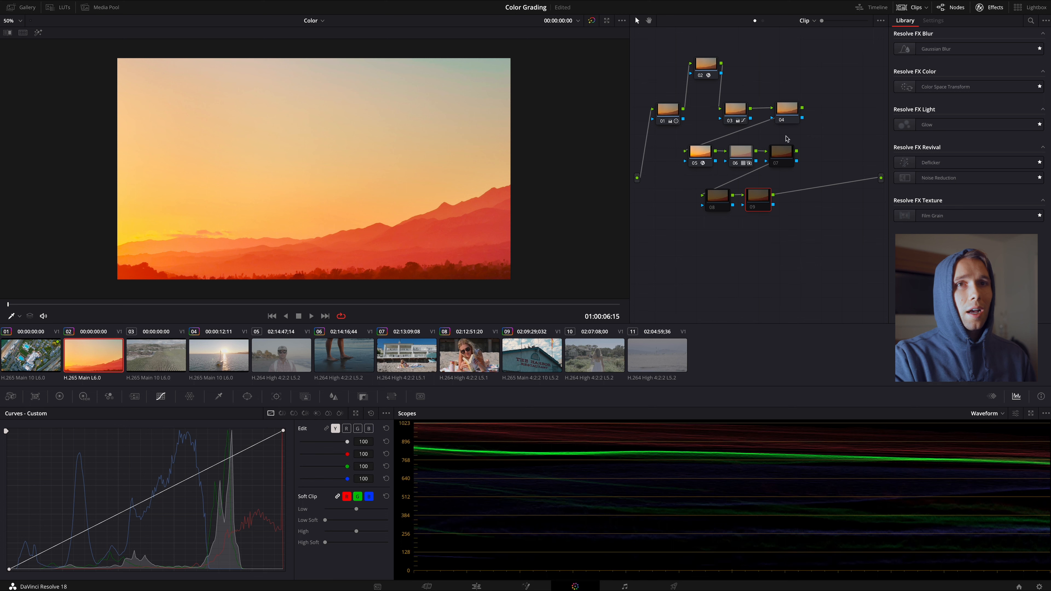
pyautogui.click(782, 120)
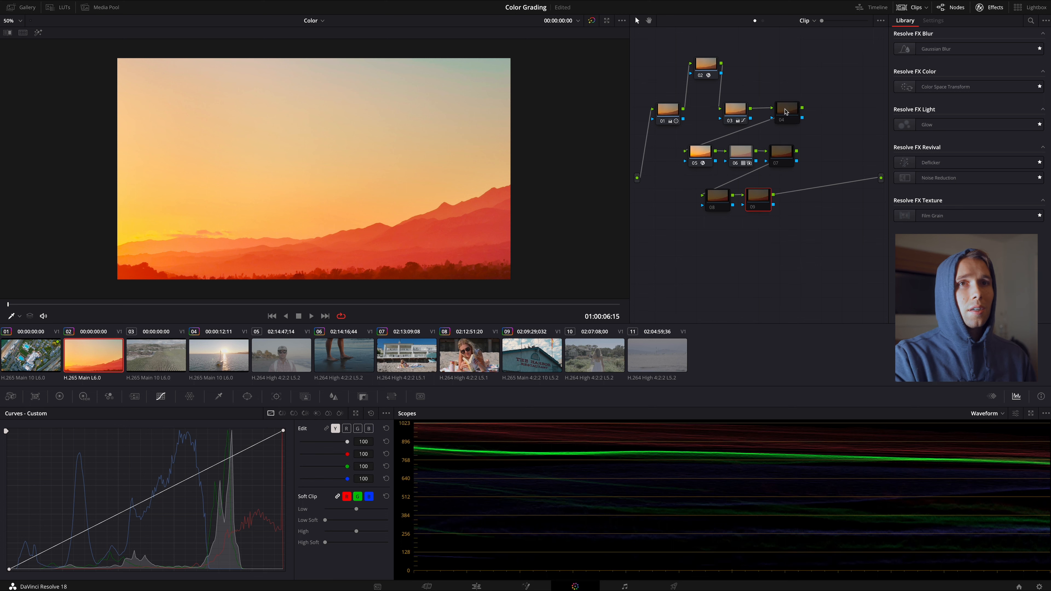
pyautogui.click(788, 107)
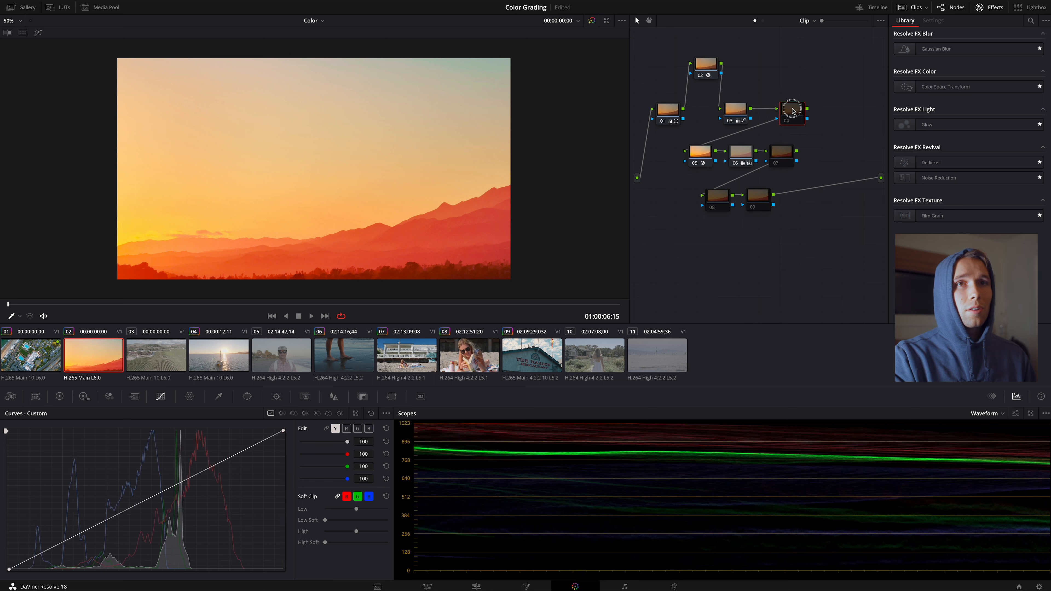
# Step: Open the Gallery and look through the Stills 1, Timelines and PowerGrade 1 albums
pyautogui.click(21, 7)
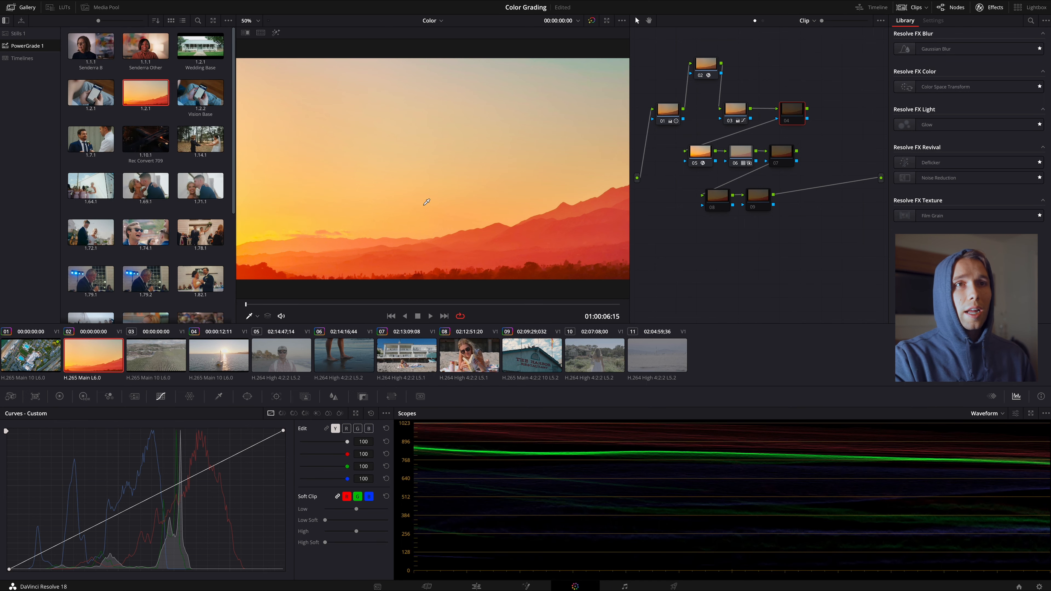
pyautogui.scroll(-2, 410, 245)
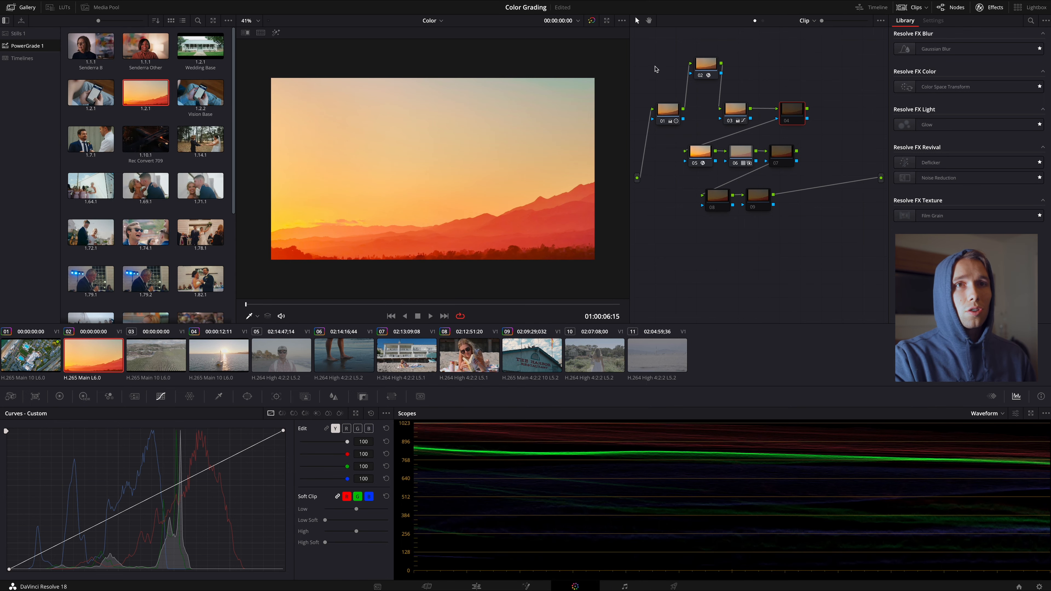
pyautogui.moveTo(655, 69); pyautogui.dragTo(826, 228)
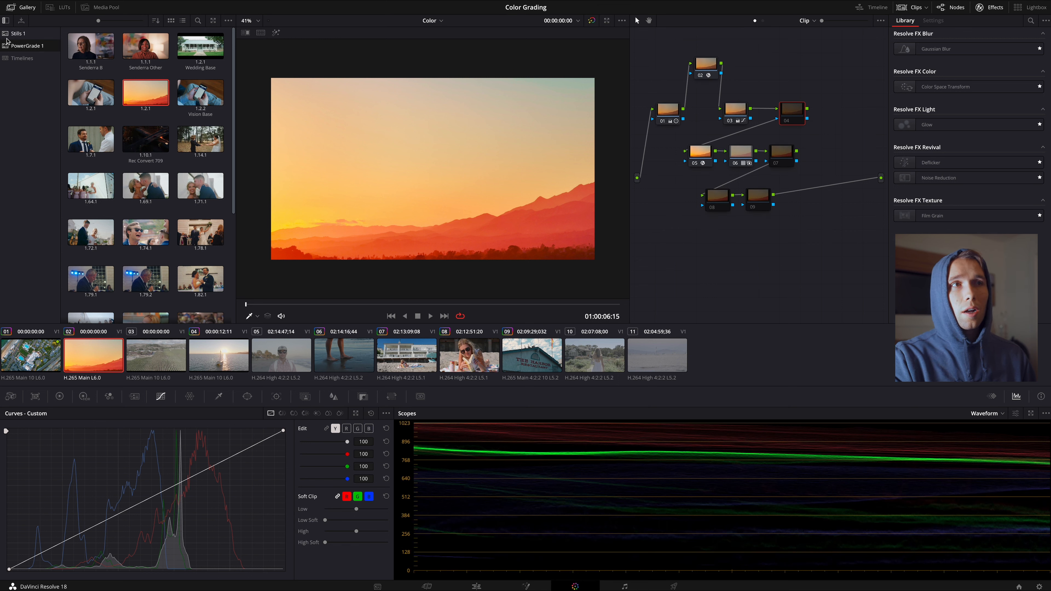
pyautogui.click(18, 33)
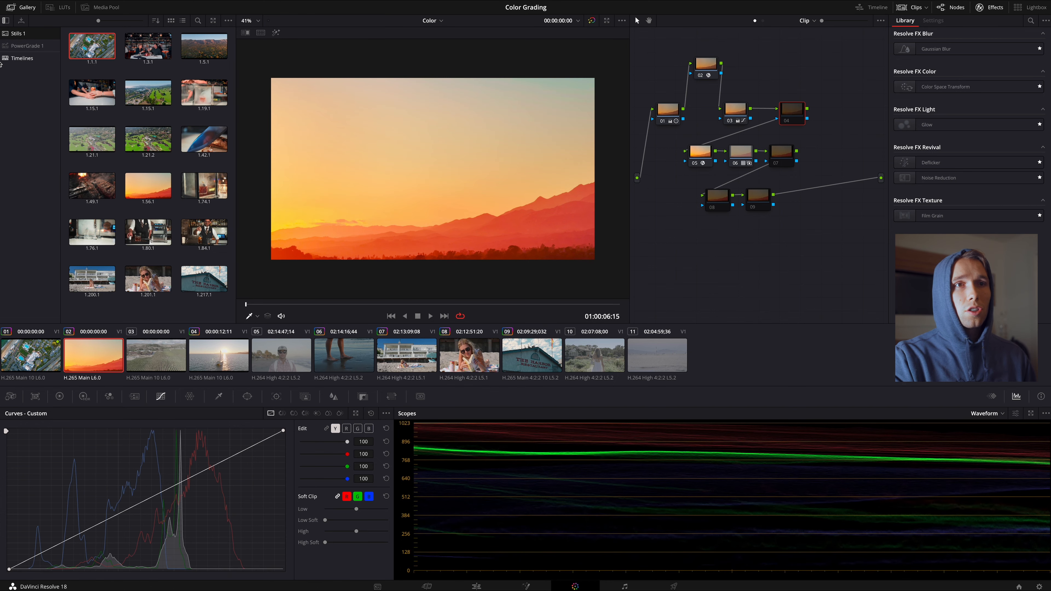
pyautogui.click(21, 57)
pyautogui.click(24, 45)
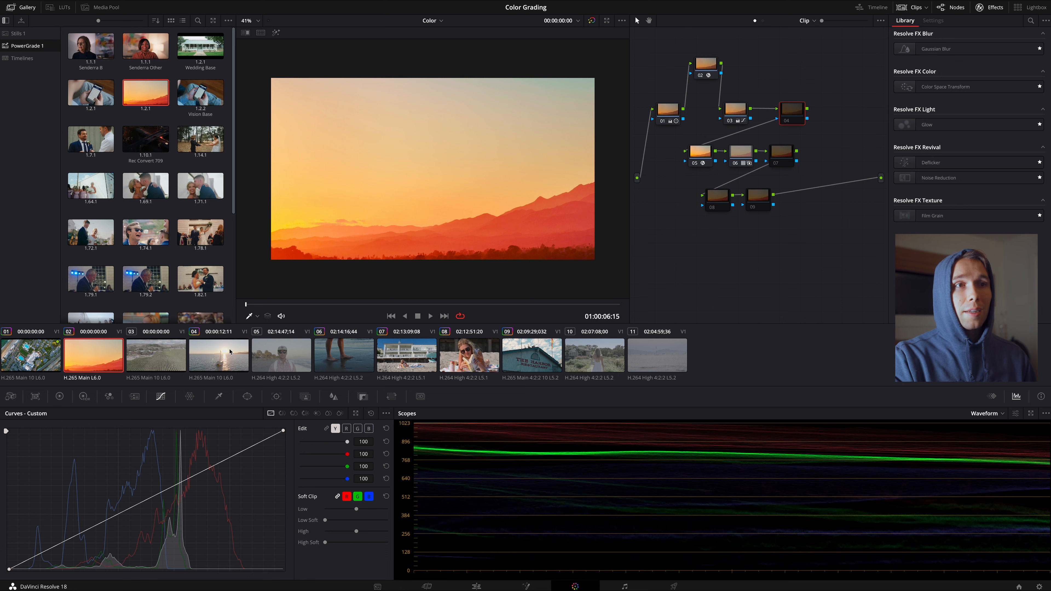
pyautogui.scroll(-5, 142, 265)
pyautogui.scroll(5, 142, 265)
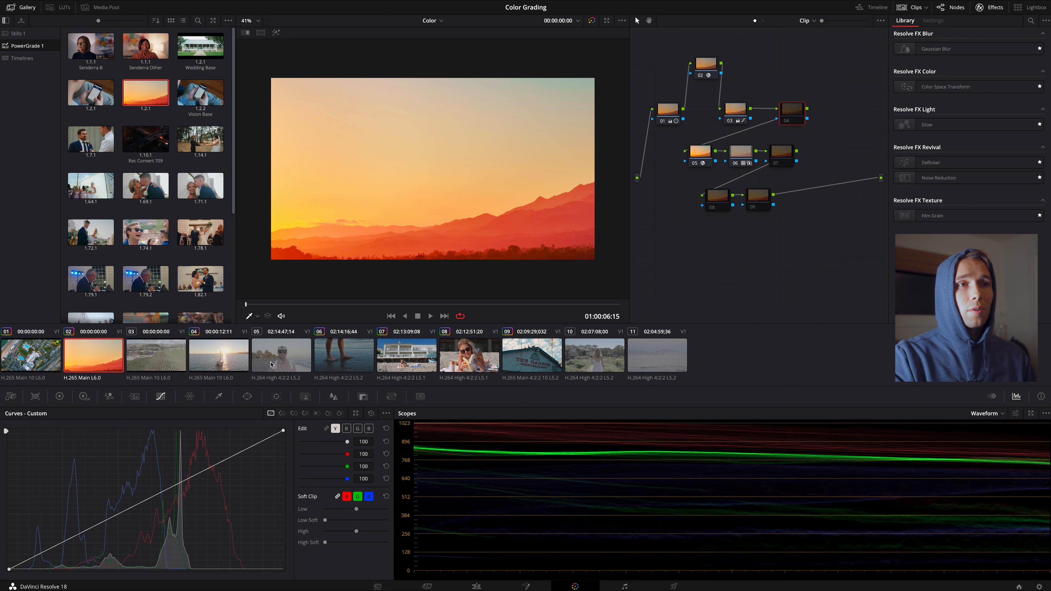
# Step: Select clip 03, view the Phantom Luts Slog3 folder in the LUT browser, and return to the Gallery's PowerGrade 1 album
pyautogui.click(155, 359)
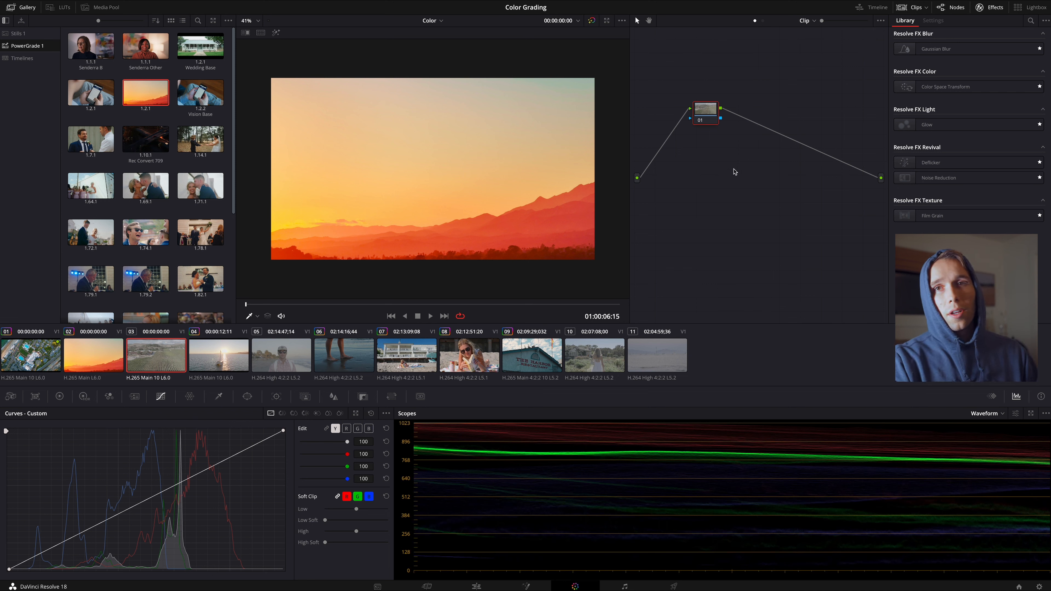
pyautogui.click(58, 7)
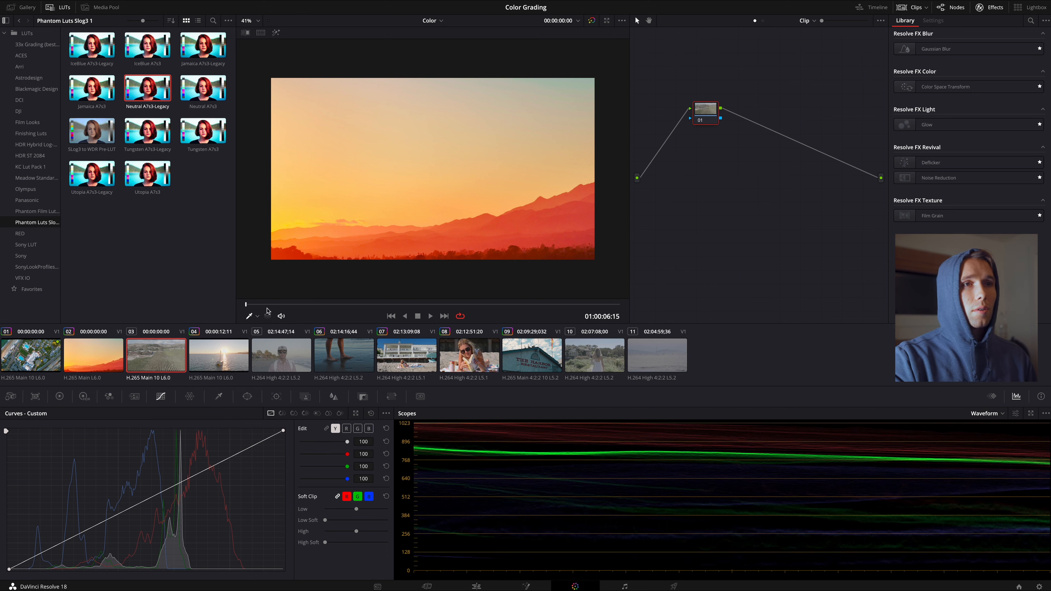
pyautogui.moveTo(261, 307); pyautogui.dragTo(281, 307)
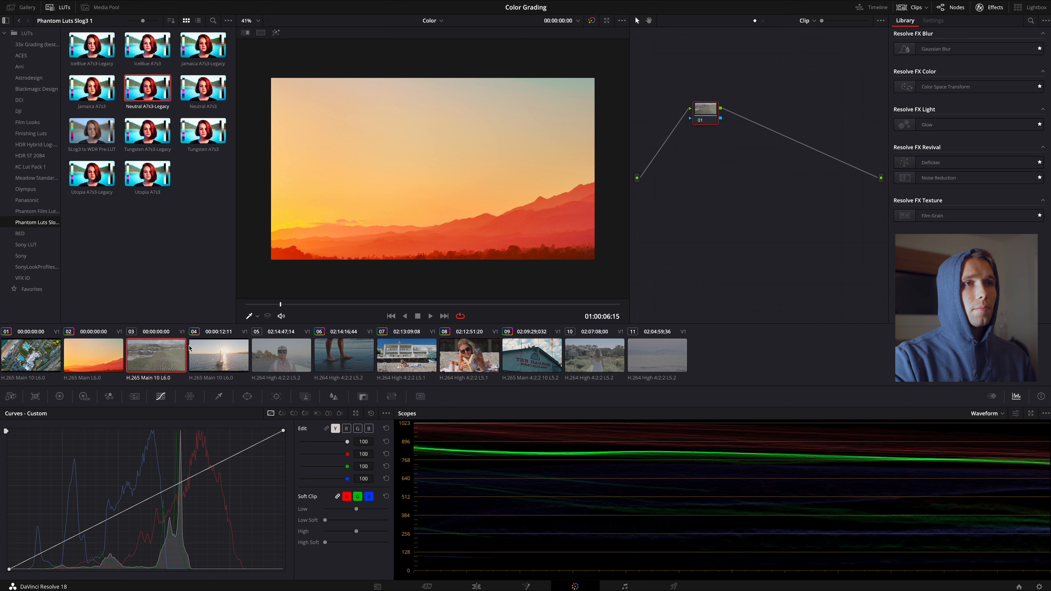
pyautogui.click(23, 7)
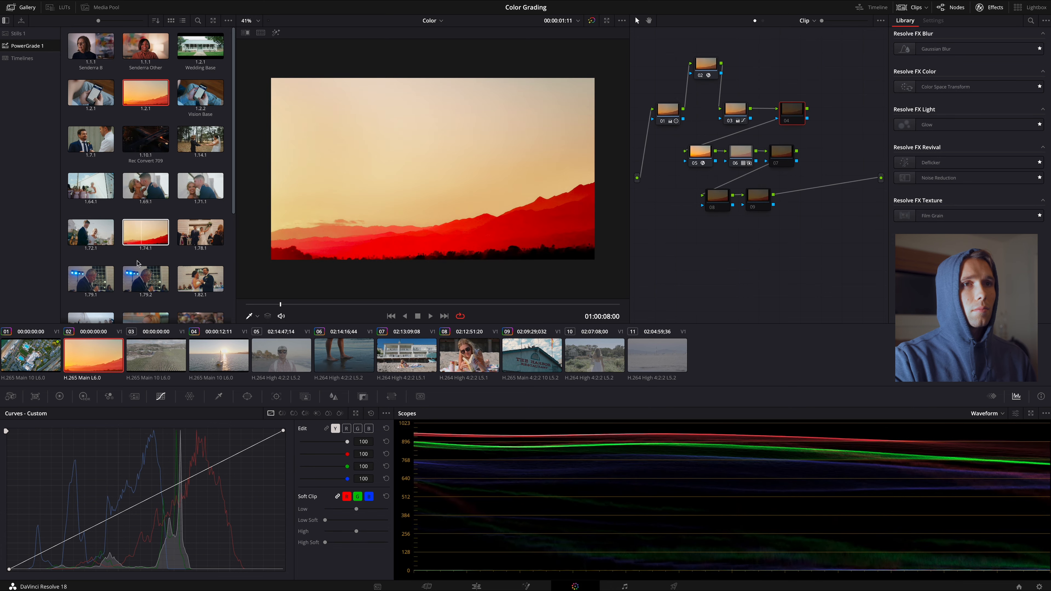
# Step: Apply the Rec Convert 709 PowerGrade to vineyard clip 03, comparing the image with and without node 01
pyautogui.click(156, 359)
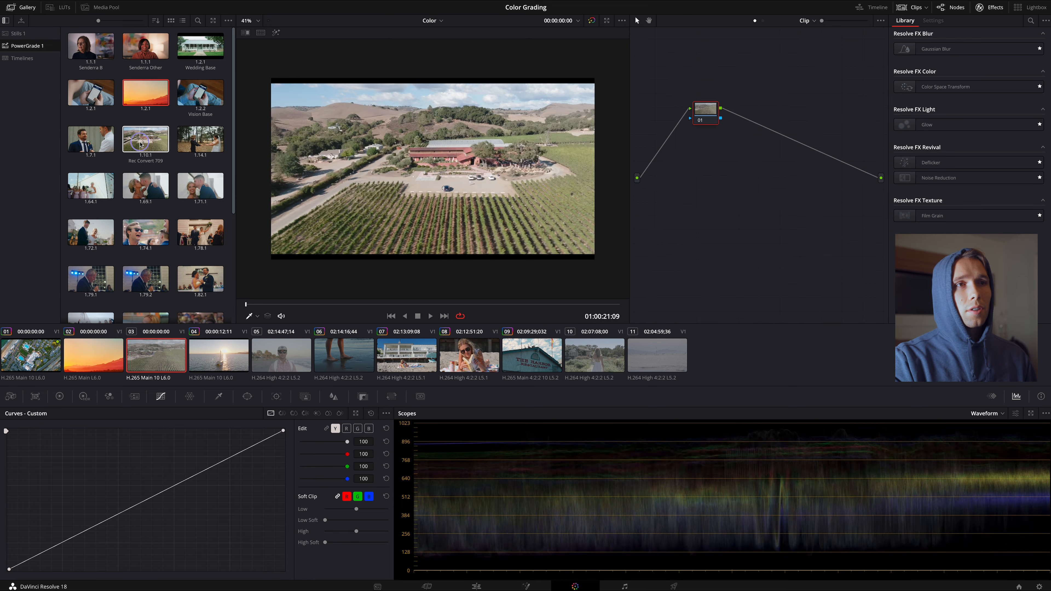
pyautogui.rightClick(154, 148)
pyautogui.click(164, 168)
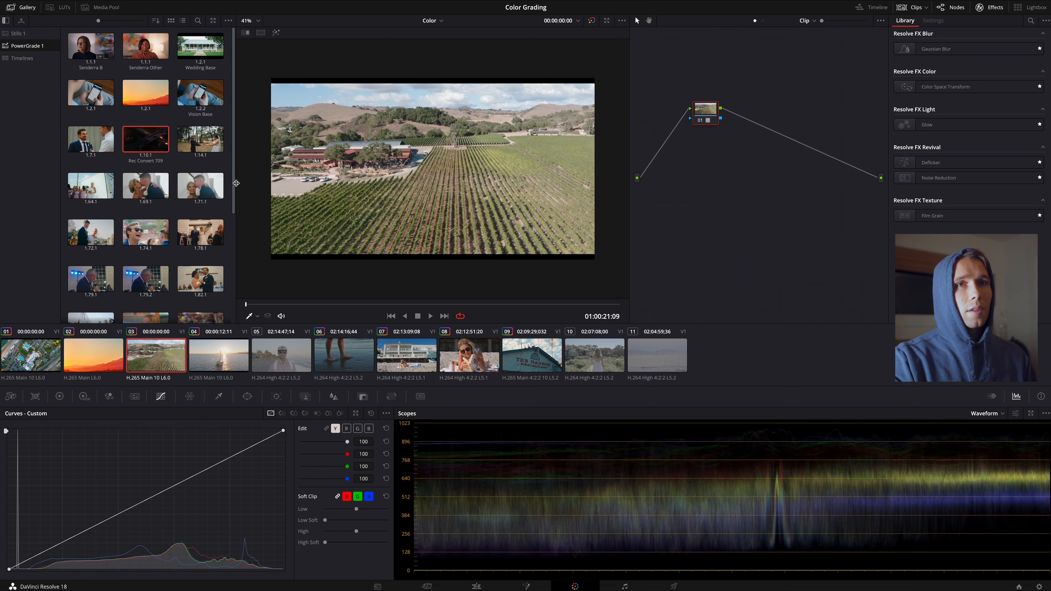
pyautogui.click(700, 119)
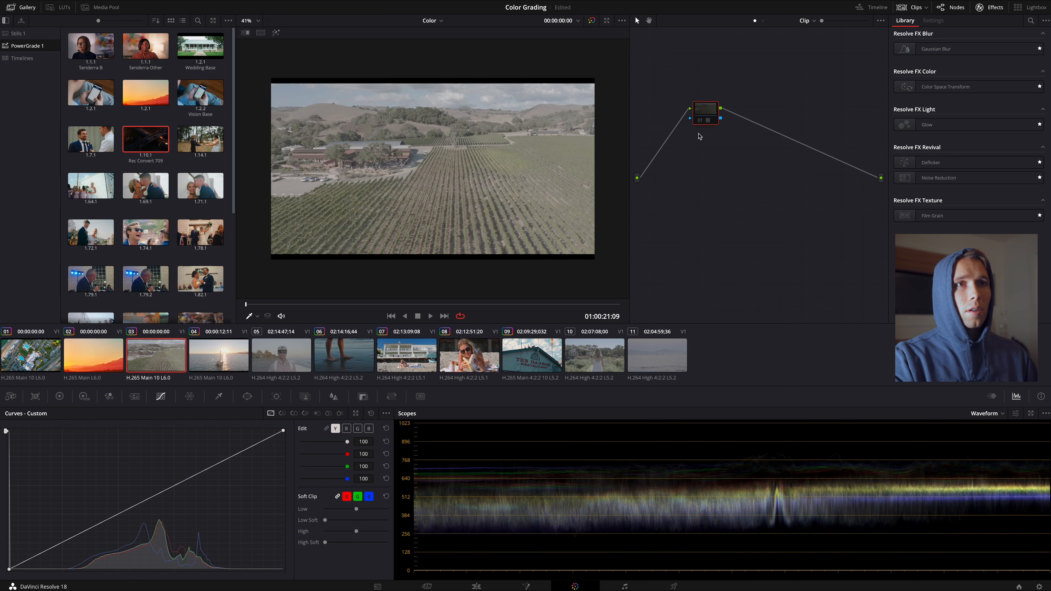
pyautogui.click(700, 123)
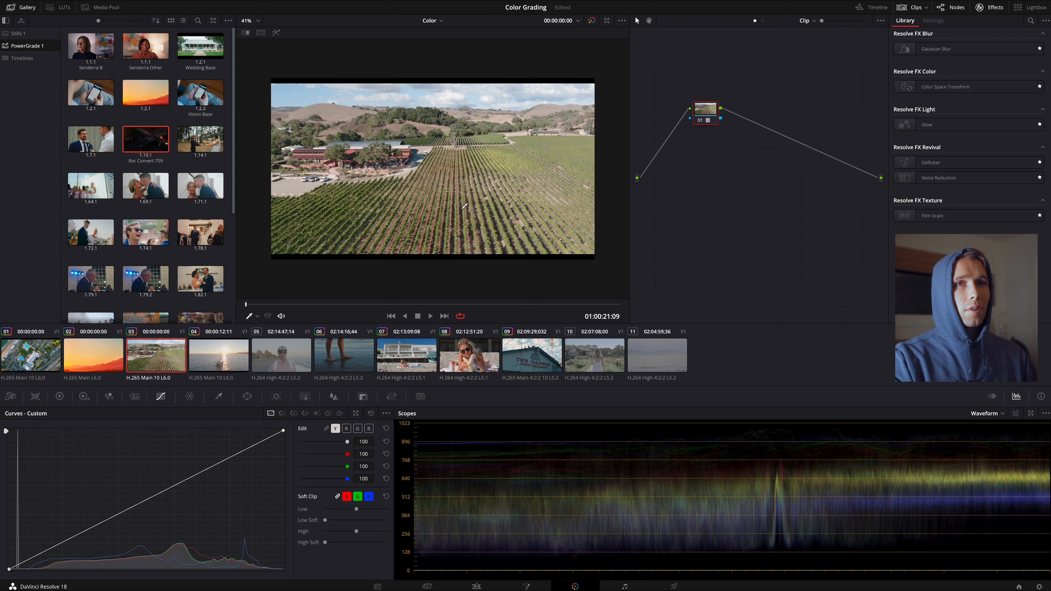
# Step: Add a serial node after node 01 and set its Lift to -0.03 and Gain to 1.01
pyautogui.hotkey('alt', 's')
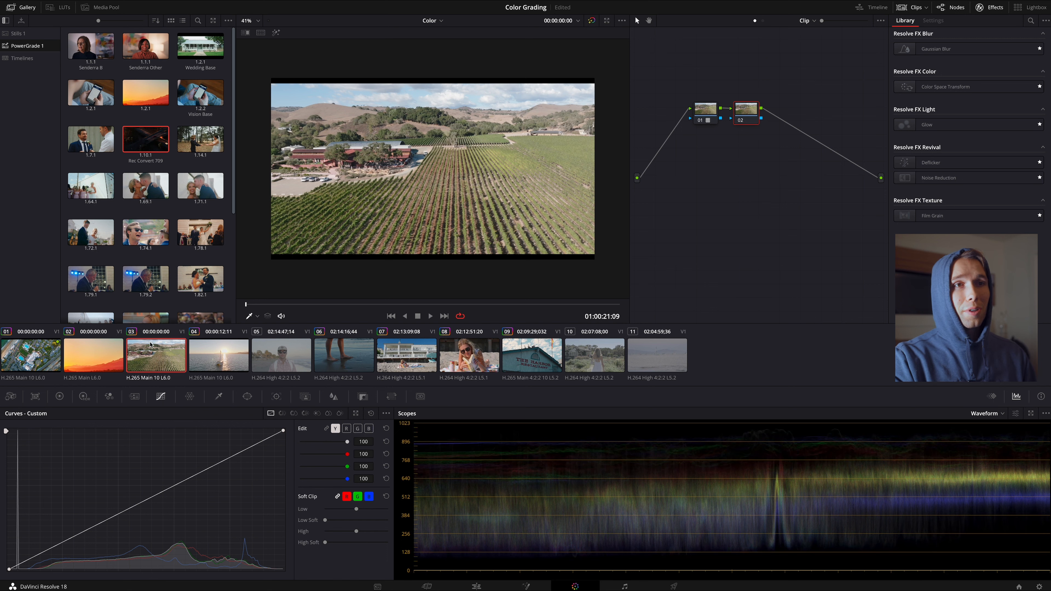
pyautogui.click(60, 396)
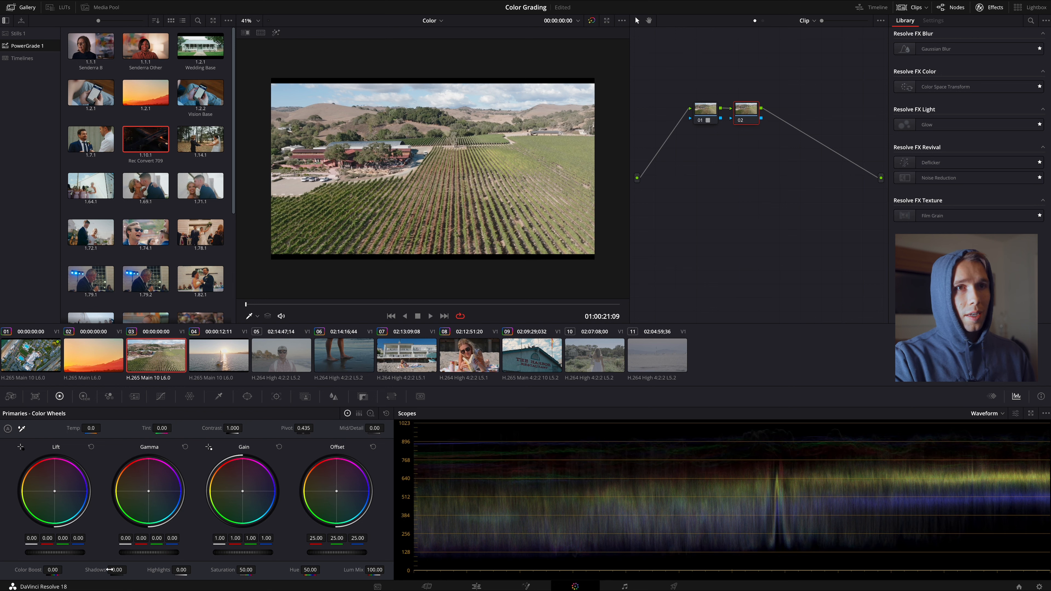
pyautogui.moveTo(60, 556)
pyautogui.mouseDown()
pyautogui.moveTo(26, 553)
pyautogui.moveTo(36, 551)
pyautogui.mouseUp()
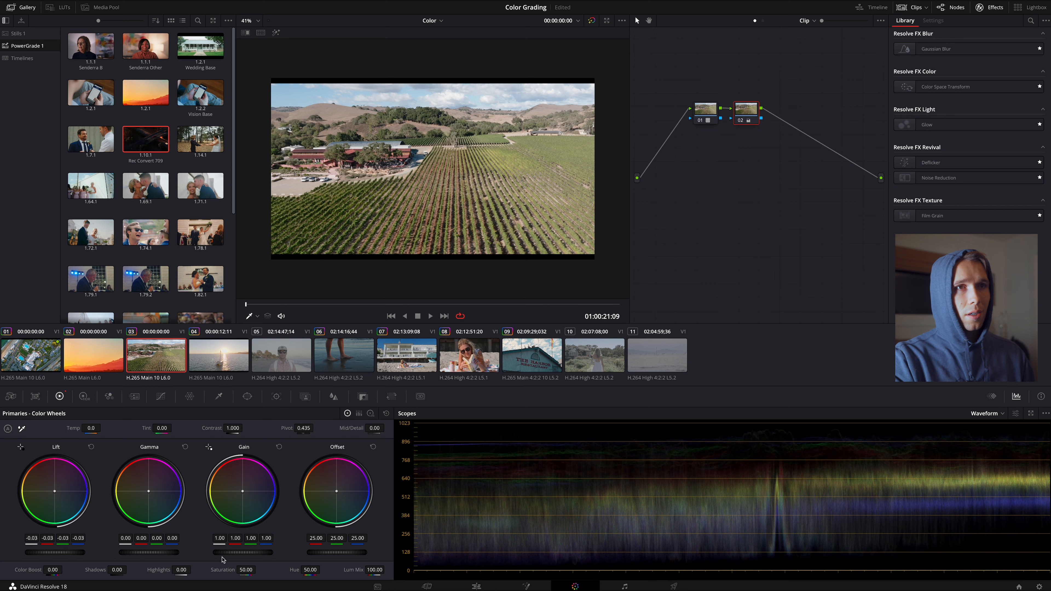
pyautogui.moveTo(231, 556); pyautogui.dragTo(259, 551)
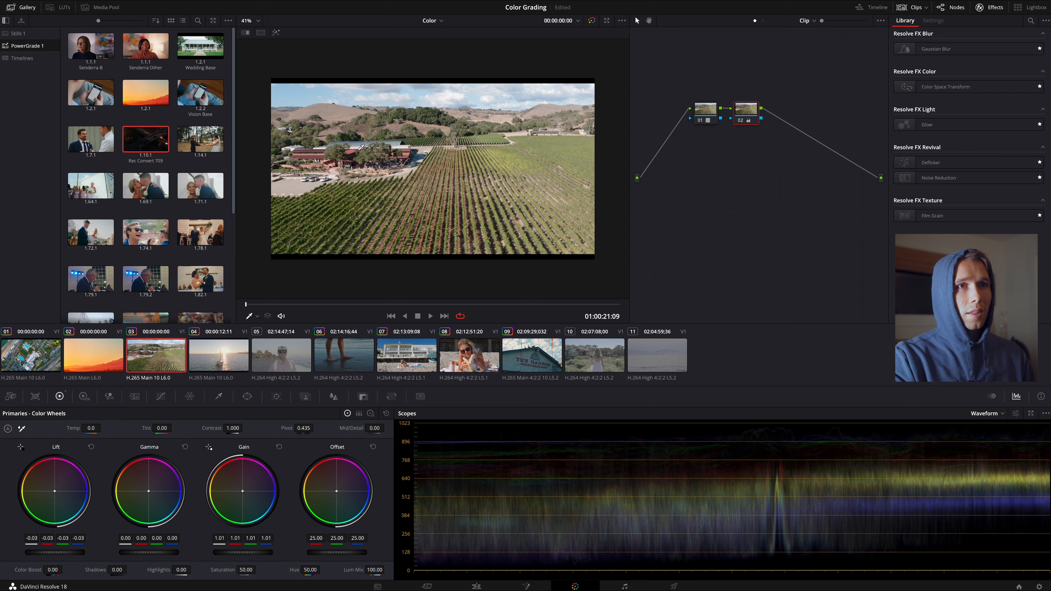
pyautogui.scroll(3, 362, 146)
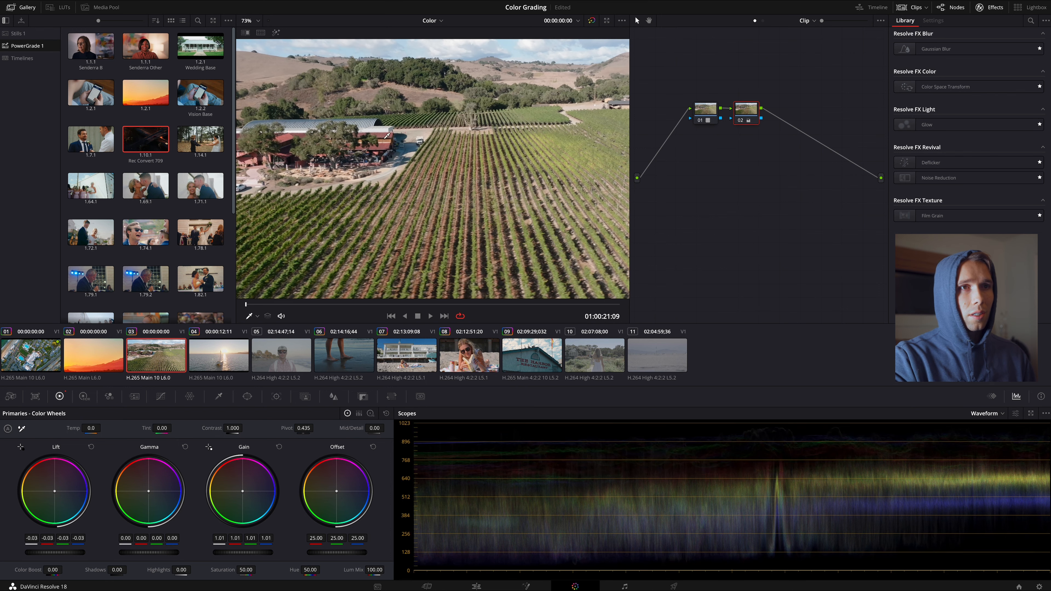
# Step: Set node 02's Gamma to -0.02 and Color Boost to 41.00
pyautogui.scroll(-2, 434, 284)
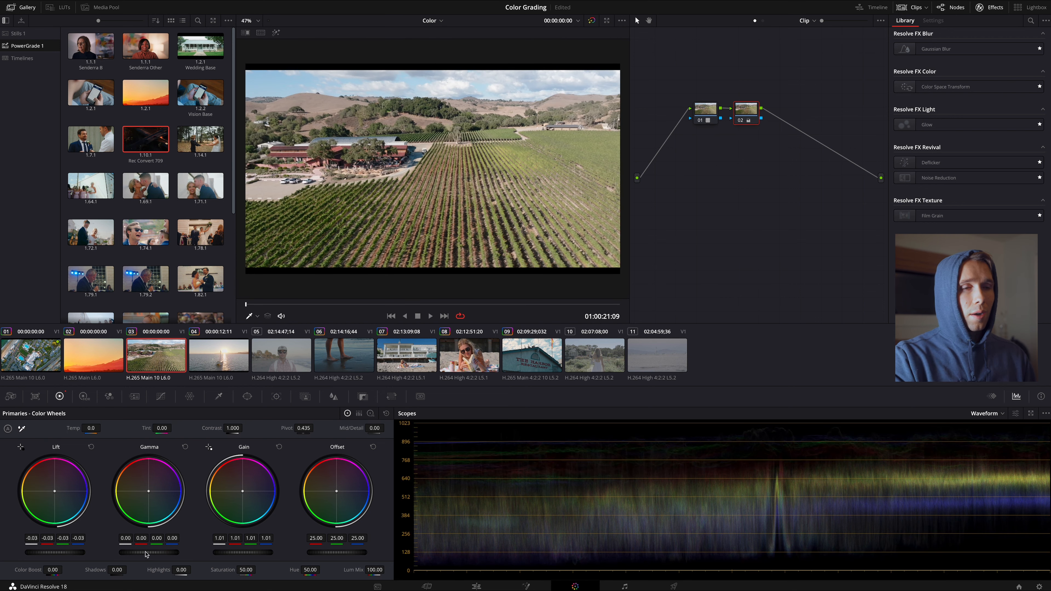
pyautogui.moveTo(146, 554); pyautogui.dragTo(133, 527)
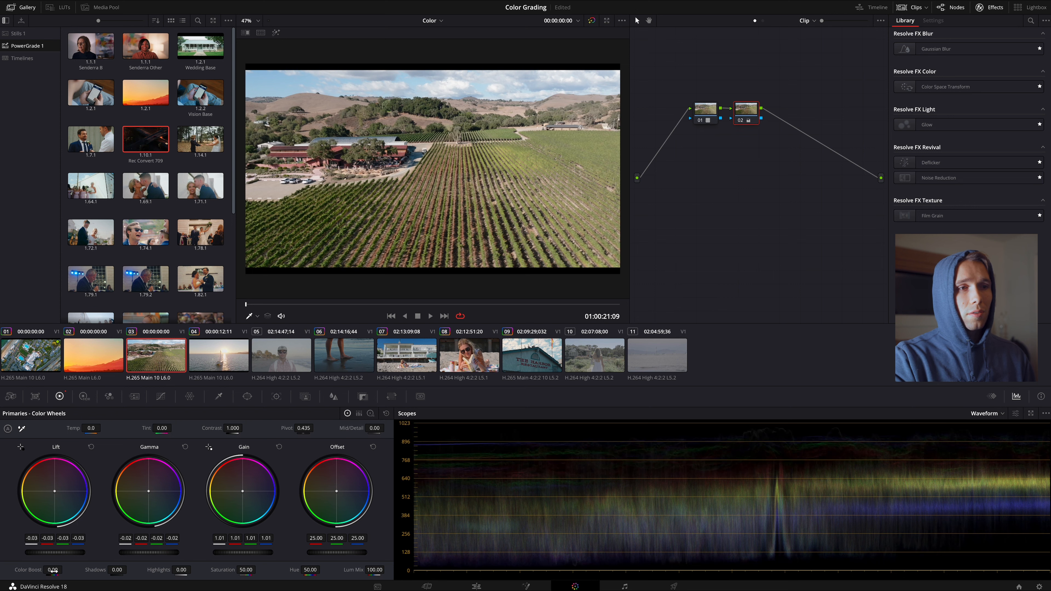
pyautogui.moveTo(52, 570); pyautogui.dragTo(86, 569)
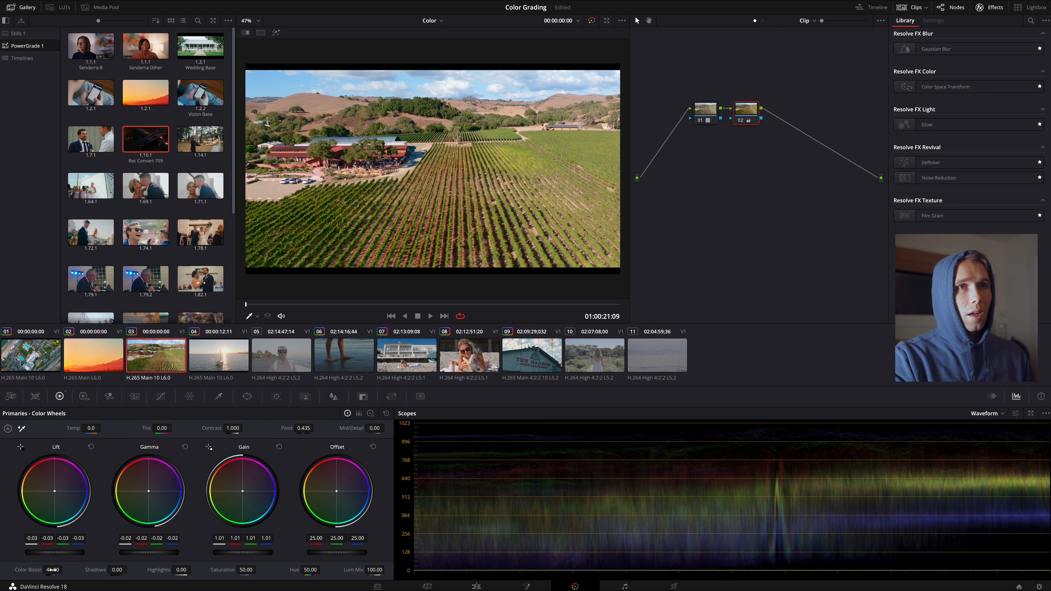
# Step: Compare the vineyard image with node 02's wheel and Color Boost adjustments disabled and enabled
pyautogui.click(741, 121)
pyautogui.click(740, 121)
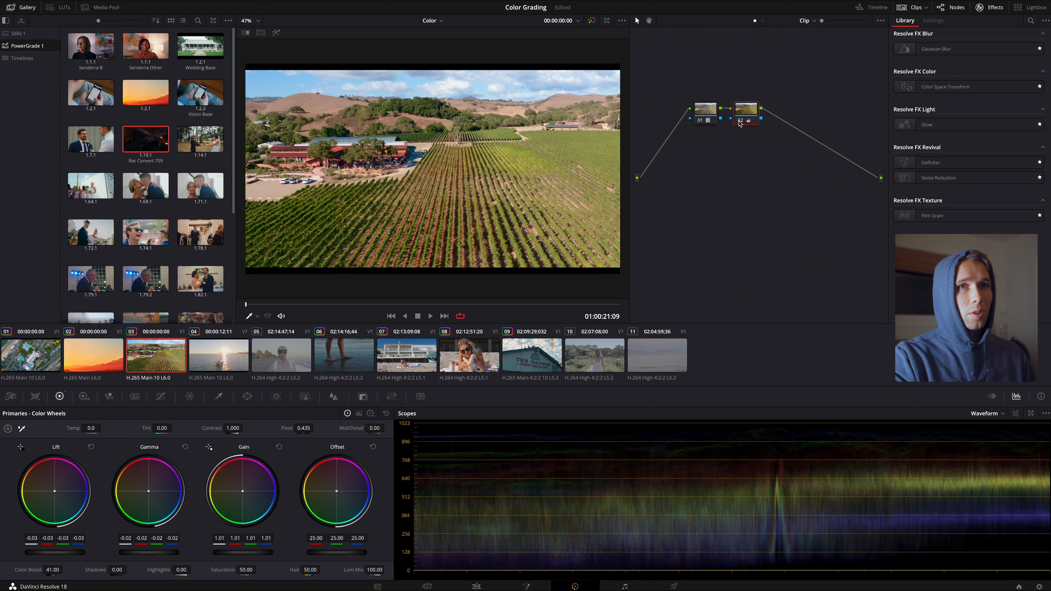
pyautogui.click(740, 121)
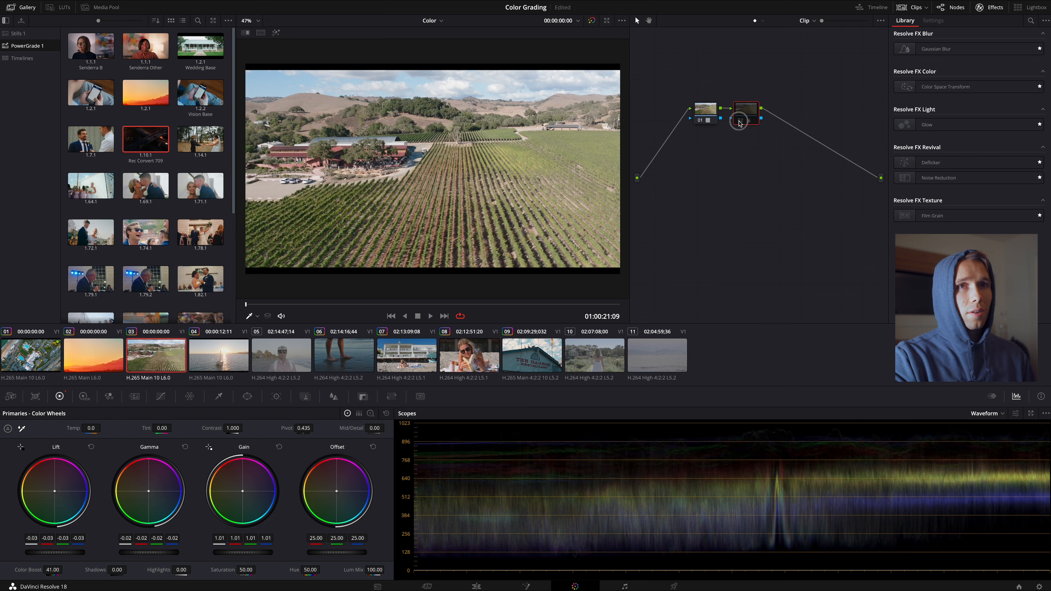
pyautogui.click(741, 121)
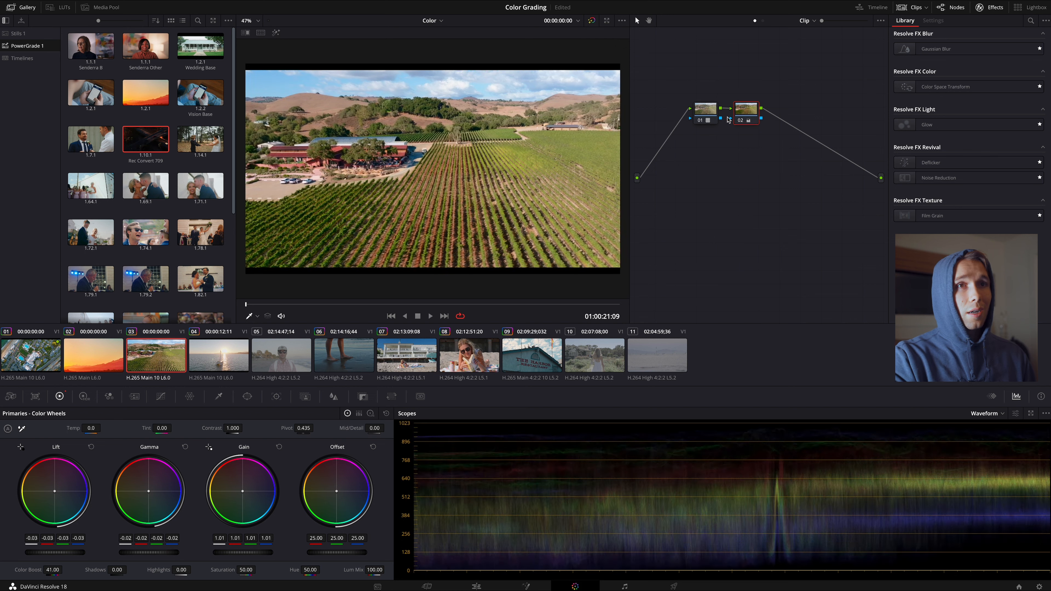
# Step: Shape node 02's custom curve into a gentle S, lowering the shadows slightly and raising the highlights
pyautogui.scroll(4, 338, 142)
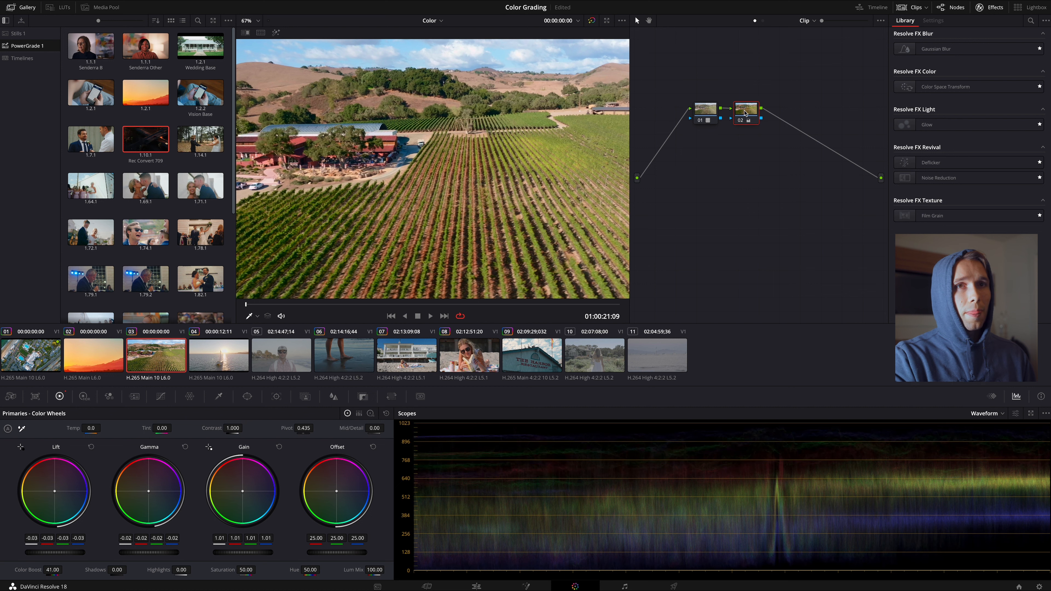
pyautogui.click(161, 397)
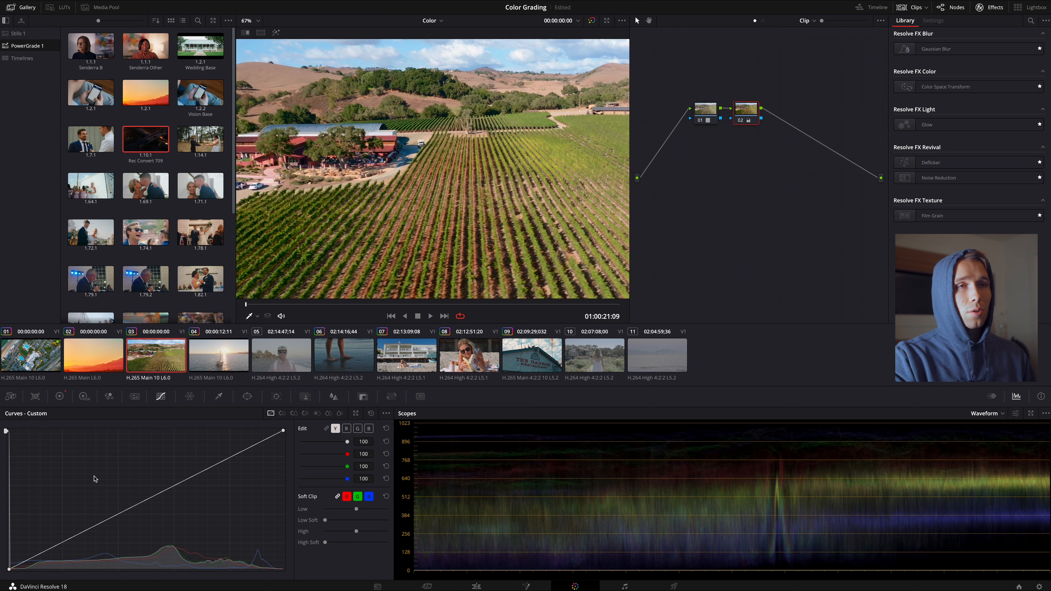
pyautogui.moveTo(63, 542)
pyautogui.mouseDown()
pyautogui.moveTo(62, 533)
pyautogui.moveTo(64, 546)
pyautogui.mouseUp()
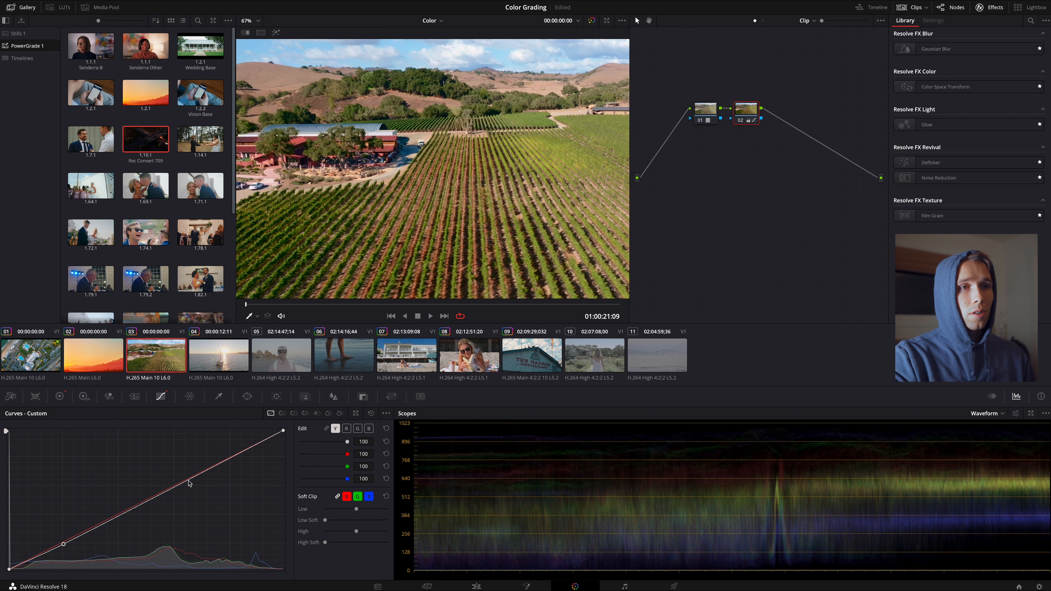
pyautogui.moveTo(190, 479); pyautogui.dragTo(191, 473)
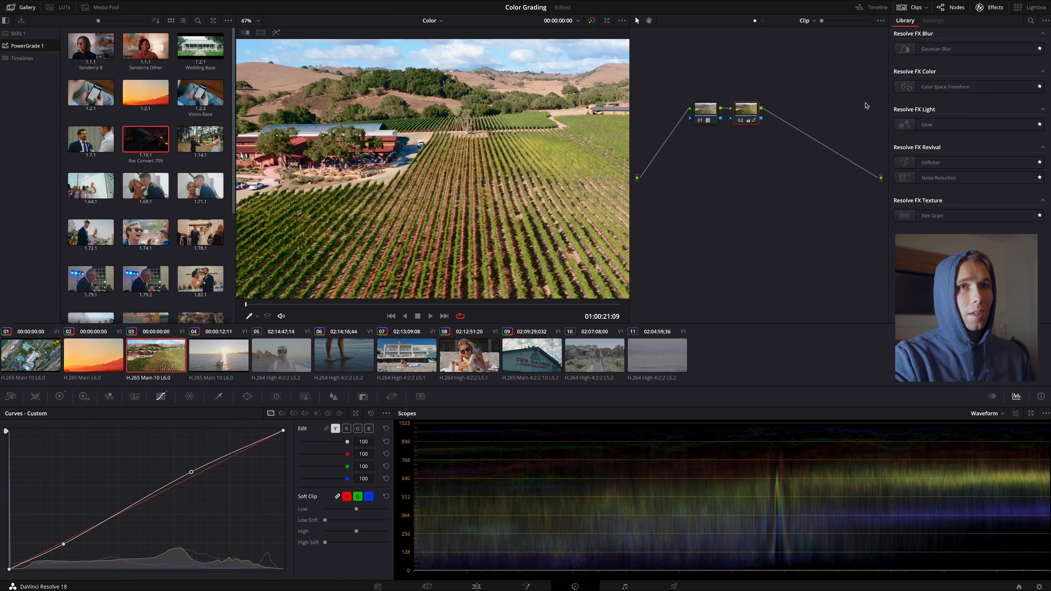
# Step: Toggle node 02 off and on to check the vineyard grade with the contrast curve
pyautogui.click(741, 121)
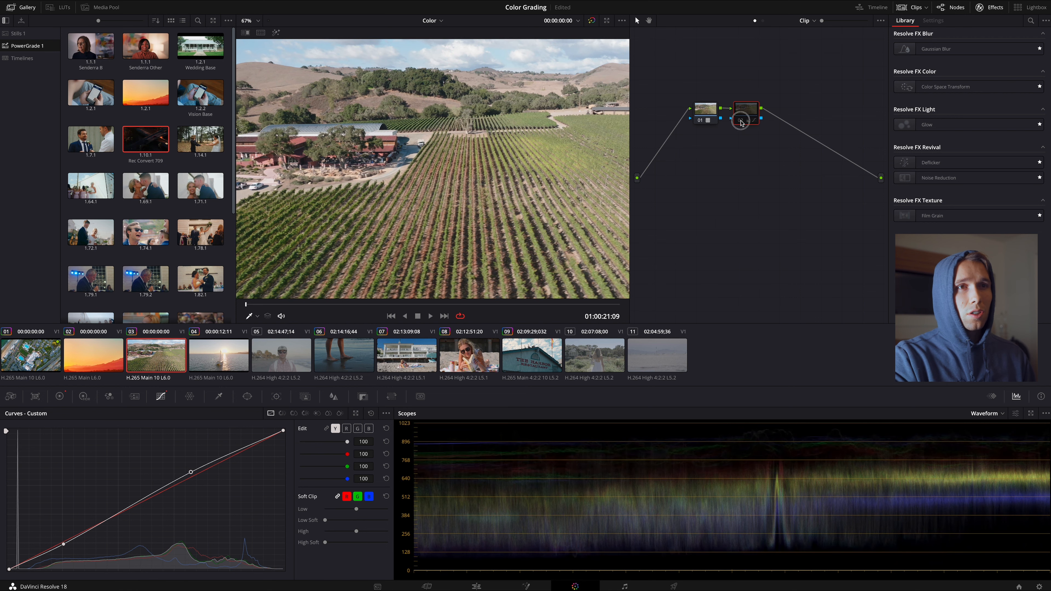
pyautogui.click(741, 122)
pyautogui.click(742, 122)
pyautogui.click(741, 122)
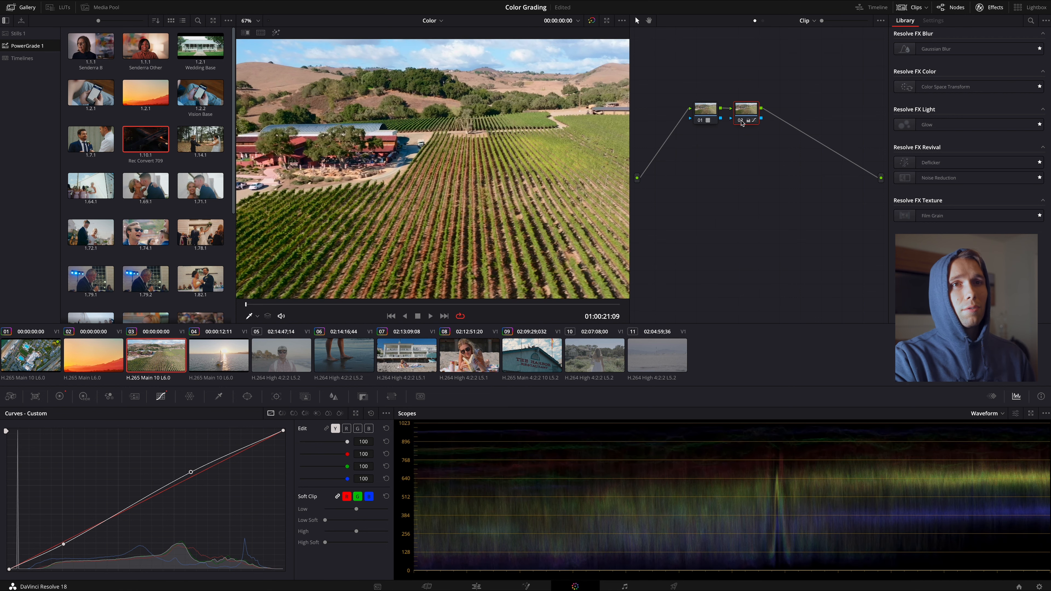
# Step: Sample the sky's blue in the Hue Vs Hue curve, widen its range and rotate the hue to about 6.33
pyautogui.scroll(-4, 441, 200)
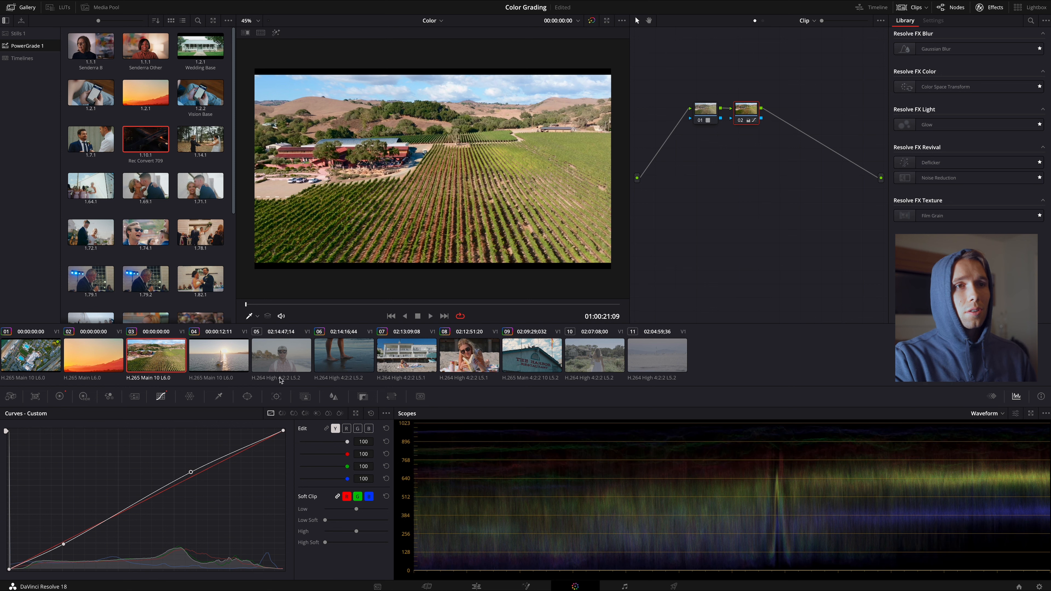
pyautogui.click(282, 414)
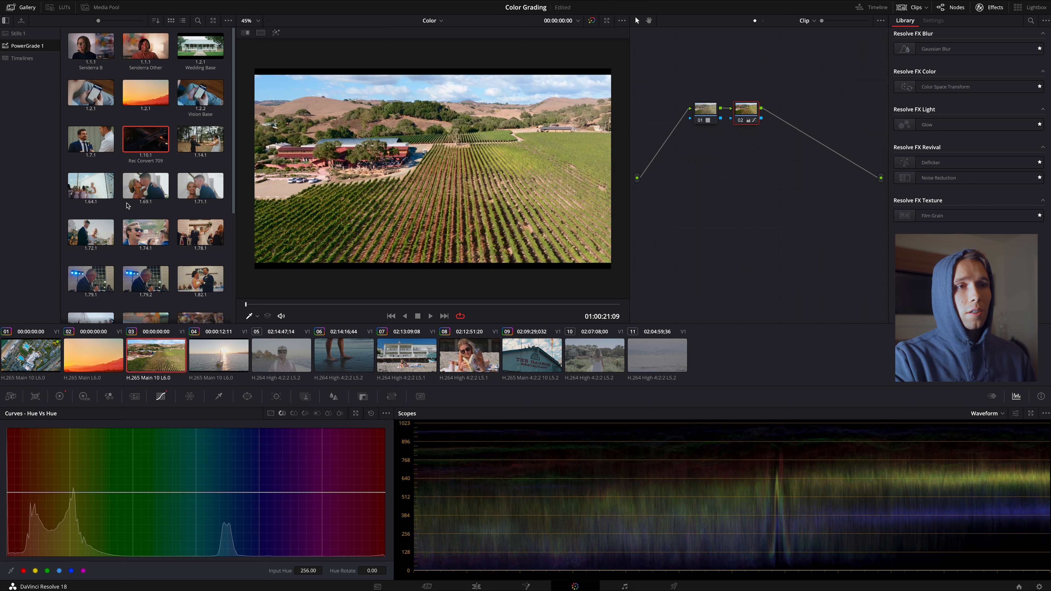
pyautogui.click(282, 86)
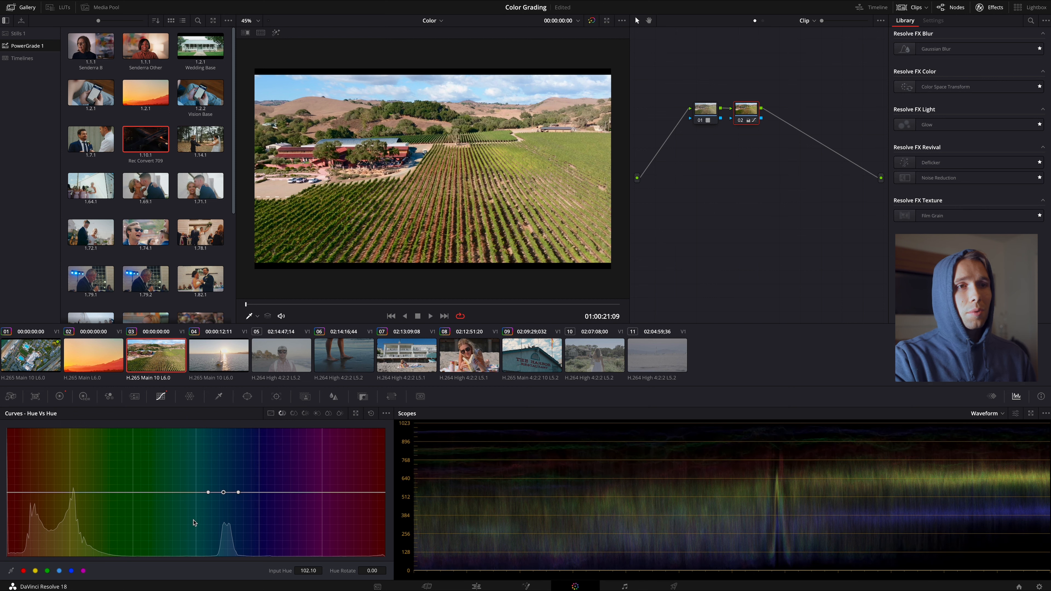
pyautogui.moveTo(209, 494)
pyautogui.mouseDown()
pyautogui.moveTo(197, 492)
pyautogui.moveTo(252, 492)
pyautogui.moveTo(224, 497)
pyautogui.moveTo(228, 508)
pyautogui.moveTo(225, 490)
pyautogui.mouseUp()
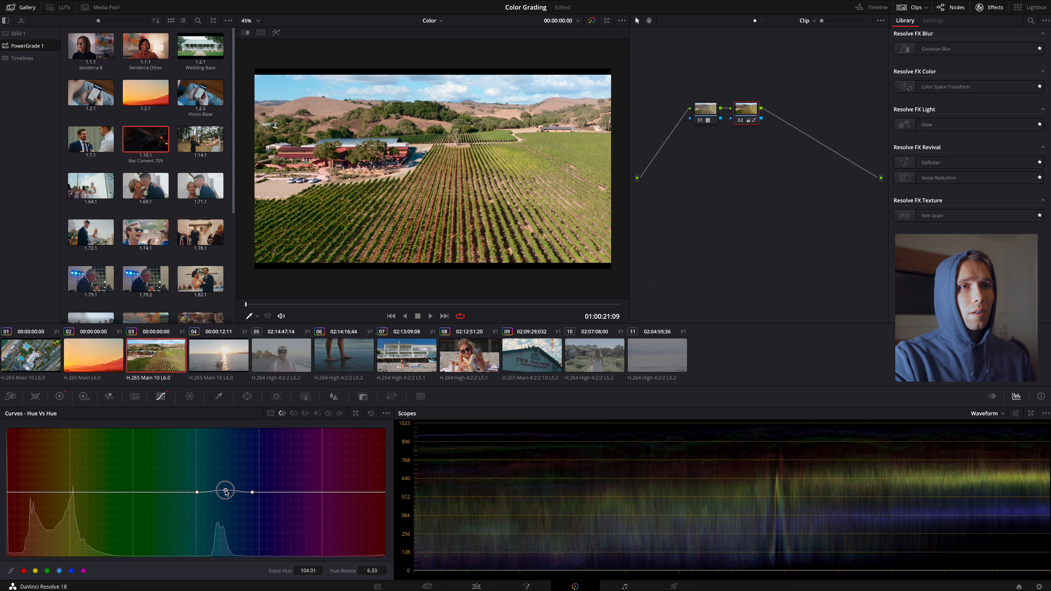
# Step: Sample the sky's blue in the Hue Vs Sat curve, widen its range and raise its saturation to 1.08
pyautogui.click(295, 414)
pyautogui.click(267, 76)
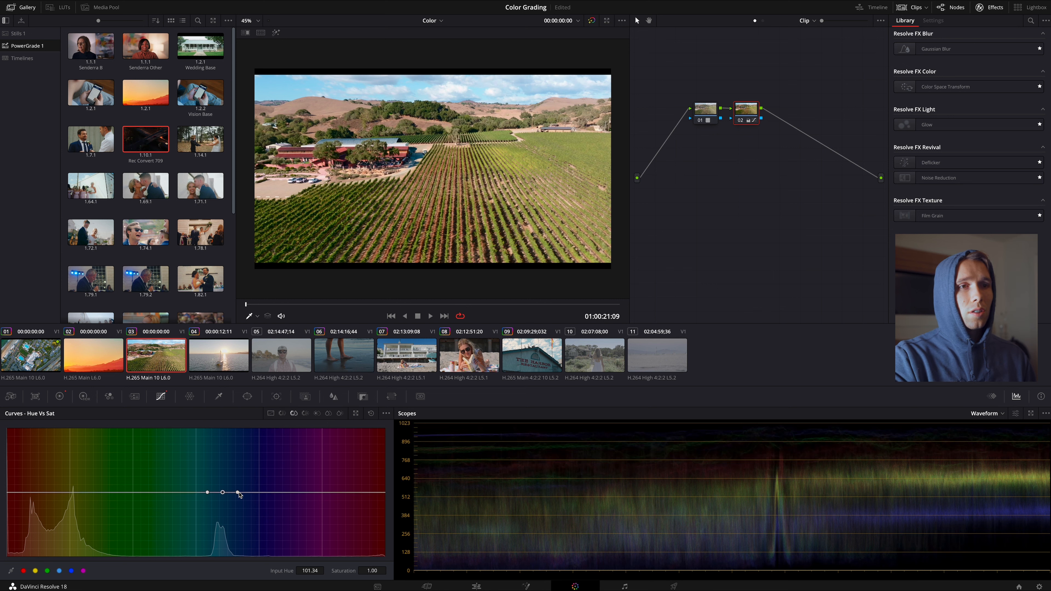
pyautogui.moveTo(236, 493)
pyautogui.mouseDown()
pyautogui.moveTo(251, 495)
pyautogui.moveTo(195, 496)
pyautogui.moveTo(223, 500)
pyautogui.moveTo(225, 519)
pyautogui.moveTo(222, 468)
pyautogui.moveTo(225, 503)
pyautogui.moveTo(224, 490)
pyautogui.mouseUp()
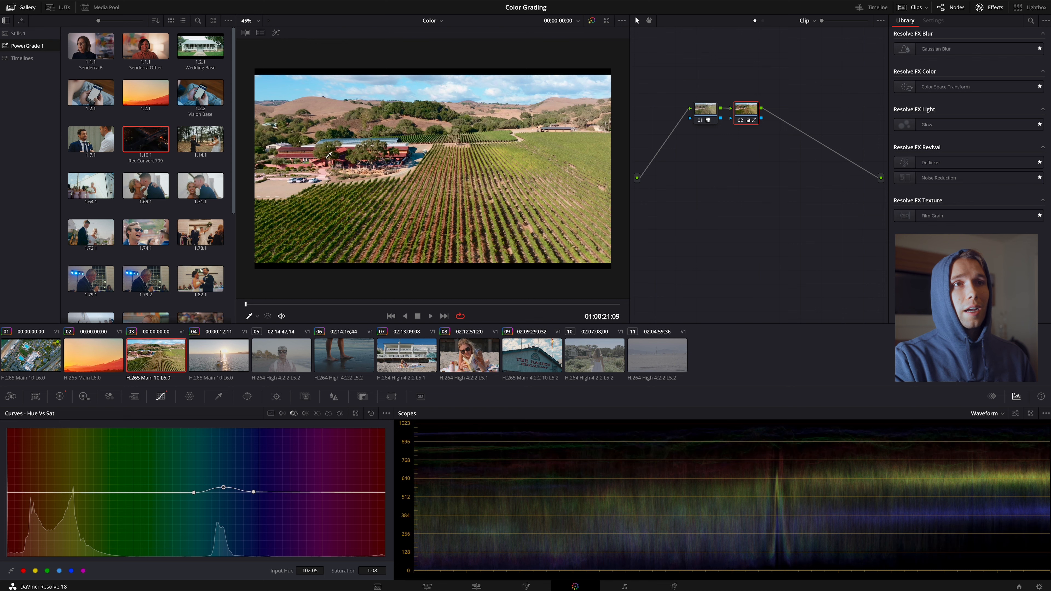
# Step: Raise the saturation of the reds in the Hue Vs Sat curve and widen the affected hue range
pyautogui.scroll(2, 335, 153)
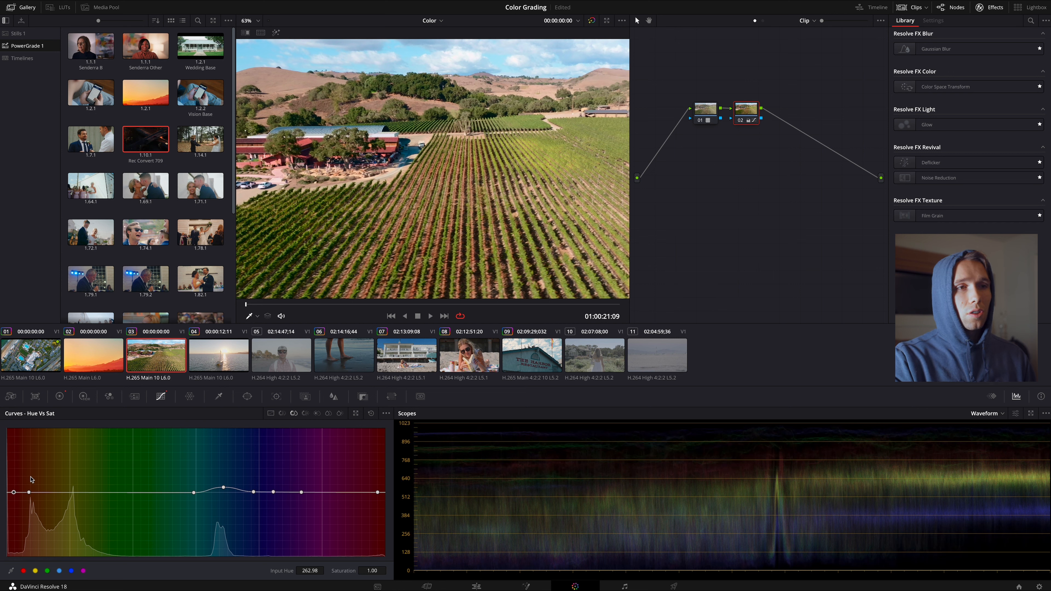
pyautogui.moveTo(14, 493); pyautogui.dragTo(41, 493)
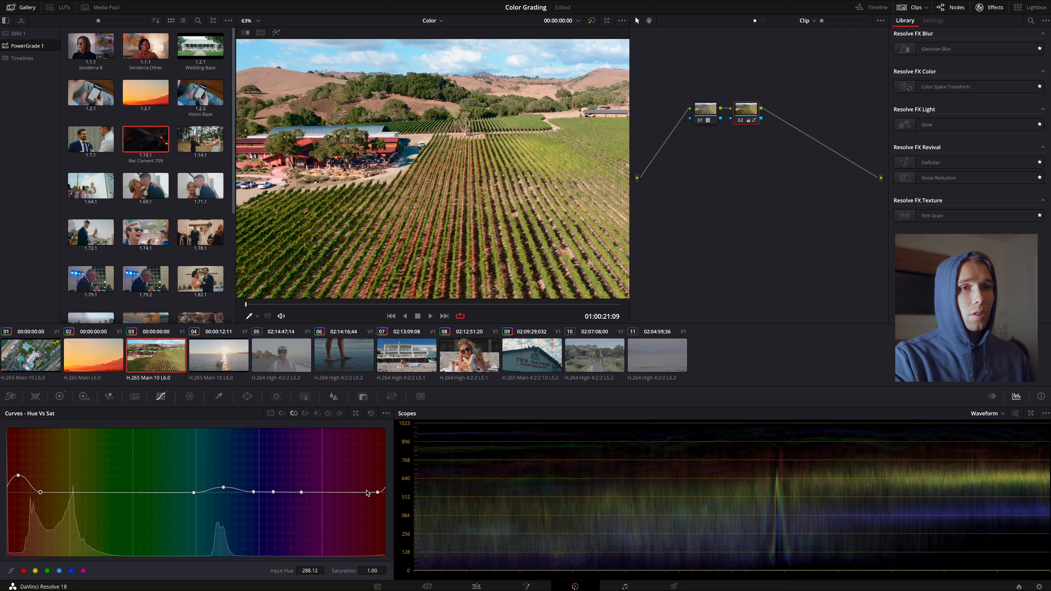
pyautogui.moveTo(367, 493); pyautogui.dragTo(366, 494)
# Step: Compare the vineyard grade with node 02 and node 01 disabled, and re-enable both nodes
pyautogui.scroll(-2, 348, 189)
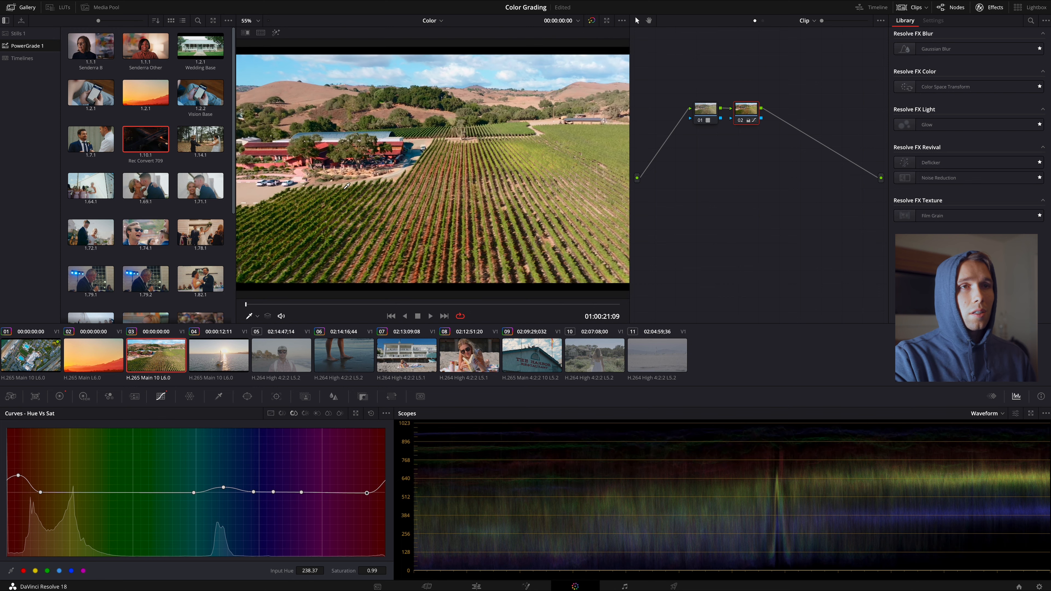
pyautogui.click(740, 120)
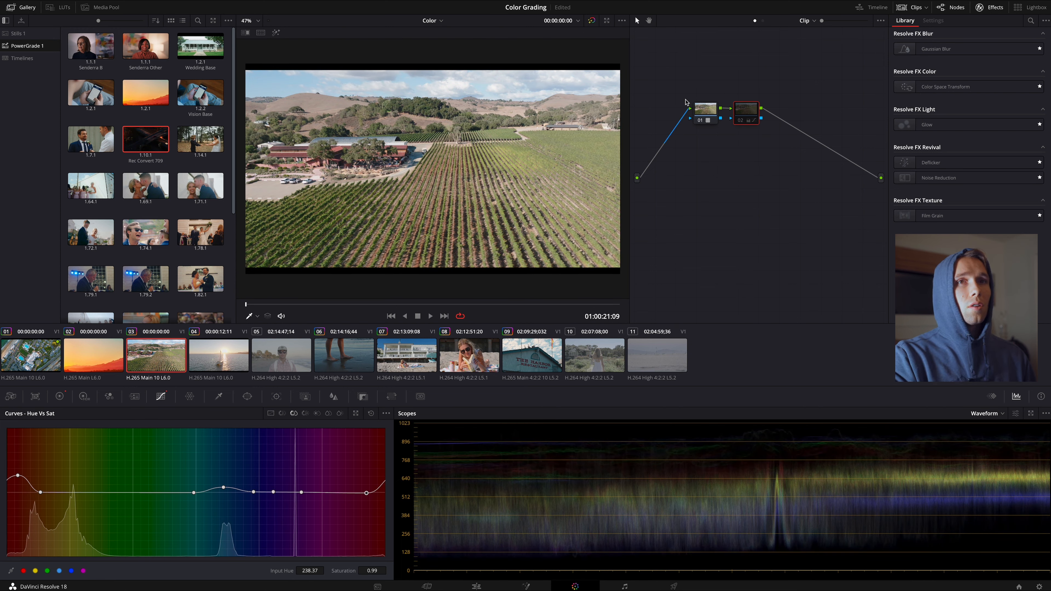
pyautogui.click(702, 121)
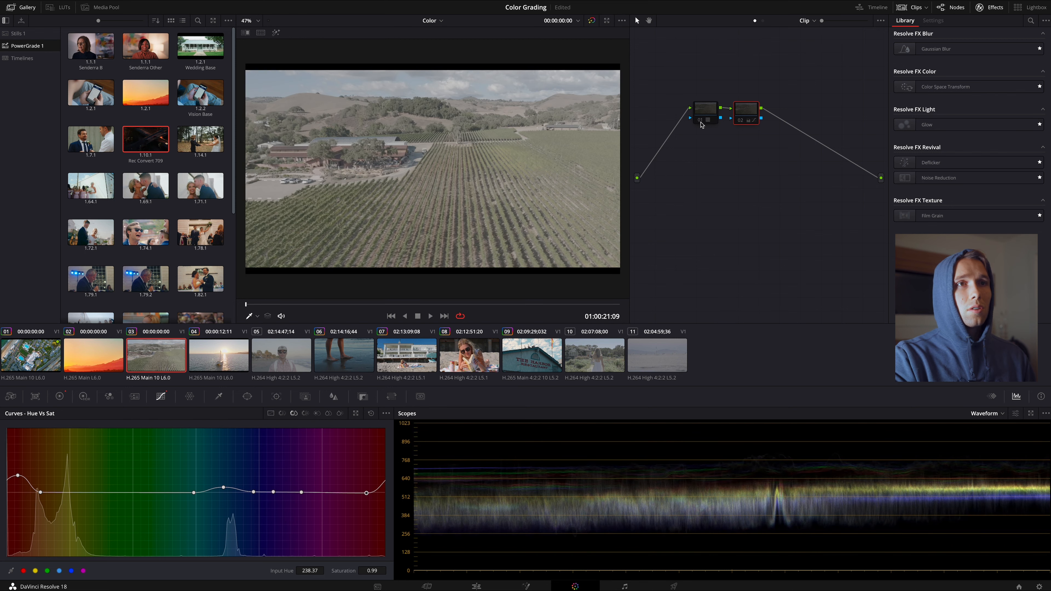
pyautogui.click(702, 125)
pyautogui.click(741, 121)
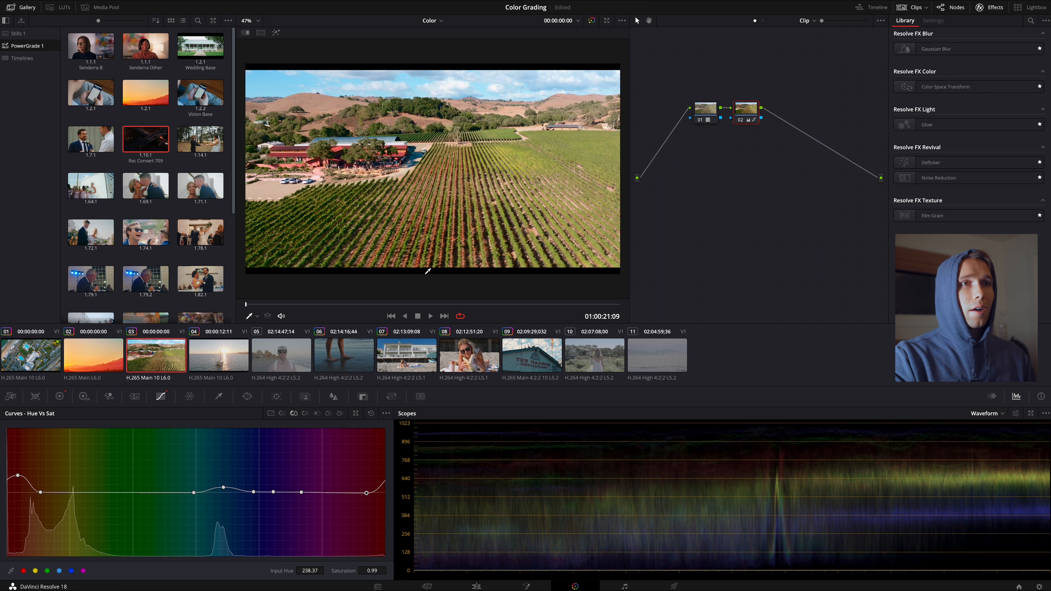
# Step: Grab a still of the graded vineyard clip into the Stills 1 album
pyautogui.rightClick(451, 189)
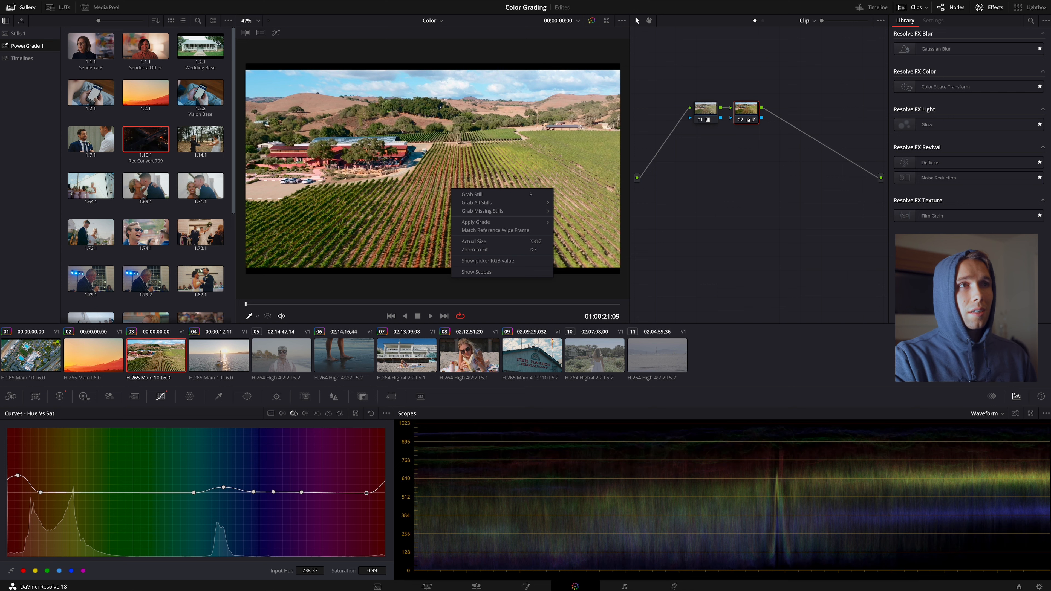
pyautogui.click(49, 213)
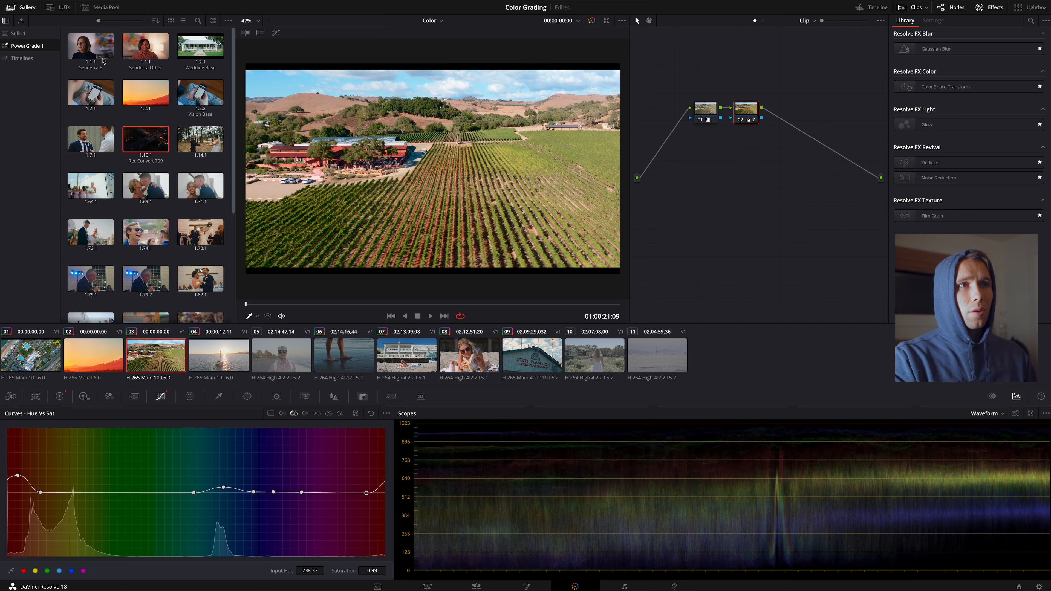
pyautogui.click(22, 34)
pyautogui.rightClick(447, 154)
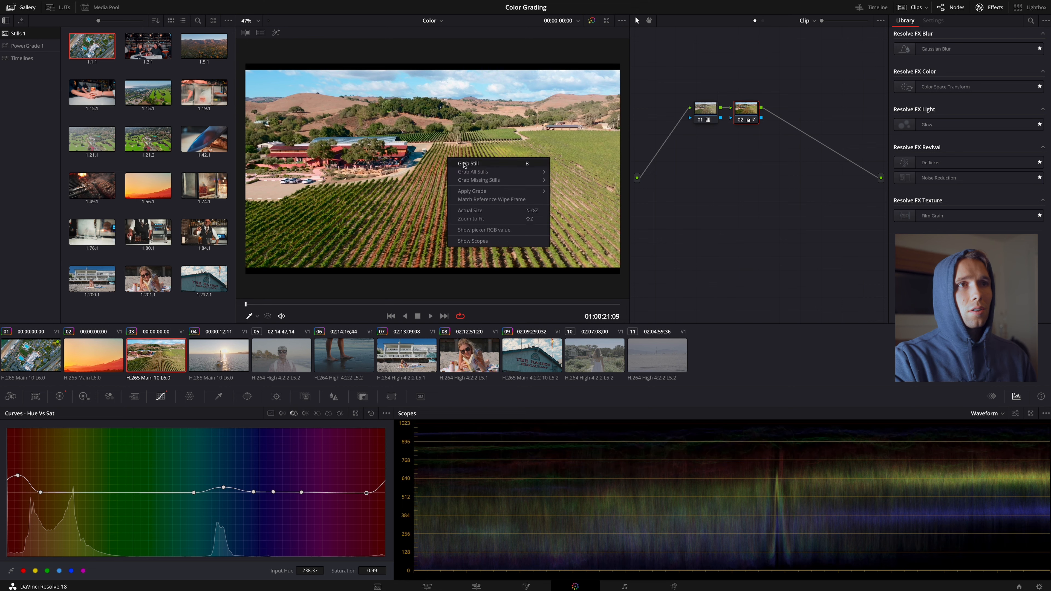
pyautogui.click(449, 166)
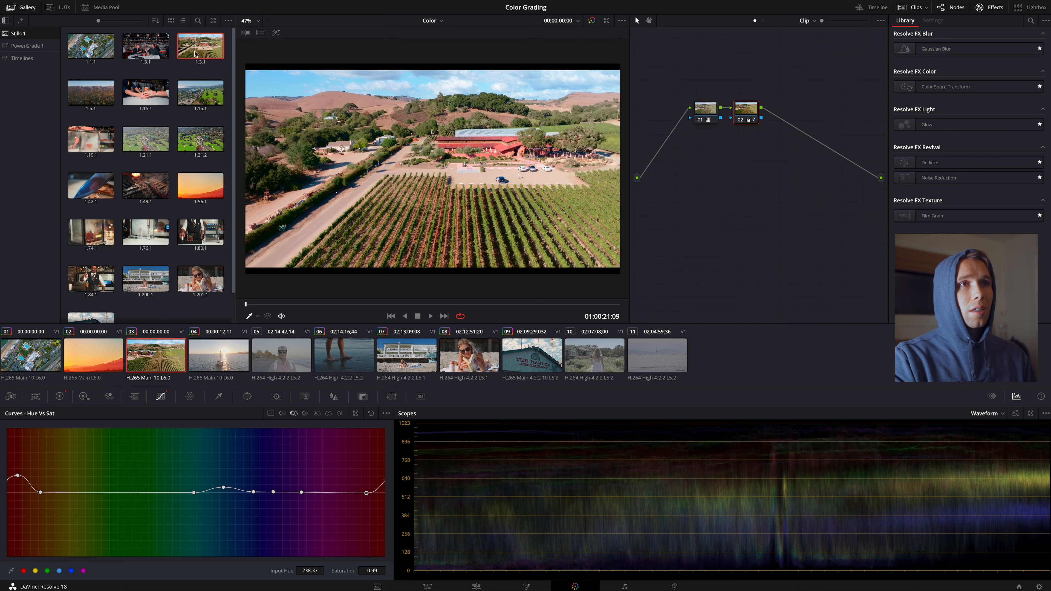
# Step: Select sailboat clip 04 and move the playhead to 00:00:19:16
pyautogui.click(232, 367)
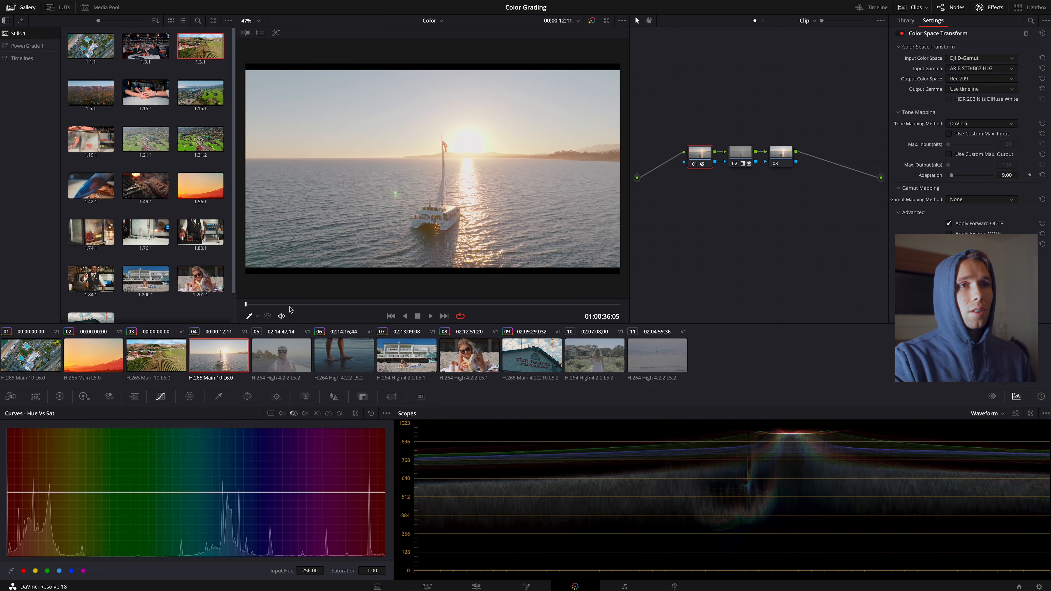
pyautogui.moveTo(290, 309); pyautogui.dragTo(389, 303)
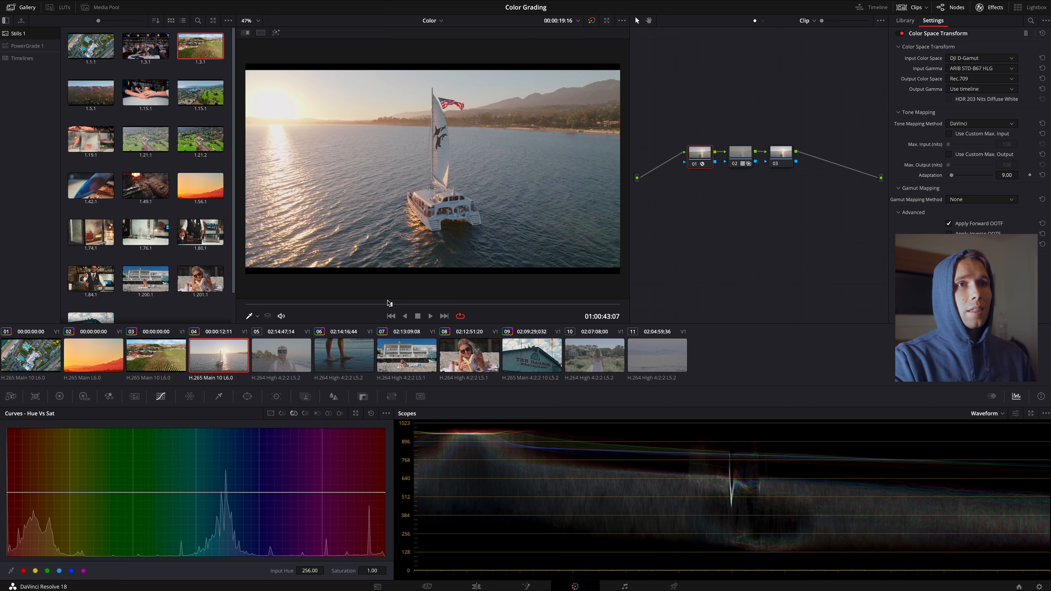
pyautogui.moveTo(319, 303); pyautogui.dragTo(392, 293)
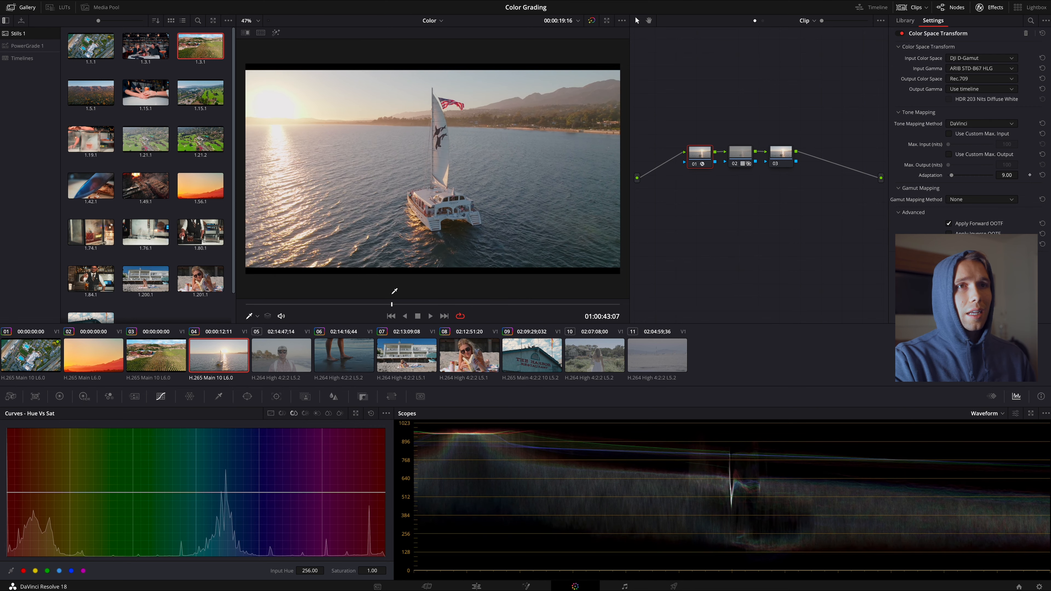
# Step: Apply the vineyard still's grade to sailboat clip 04 and reset the grade of node 02
pyautogui.rightClick(198, 52)
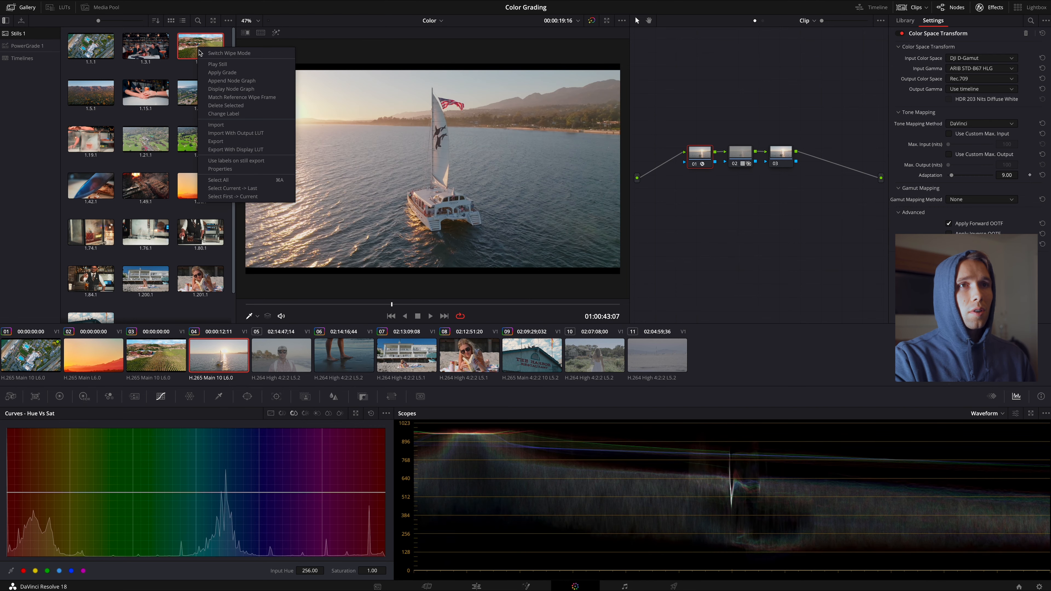
pyautogui.click(219, 72)
pyautogui.moveTo(677, 71); pyautogui.dragTo(782, 139)
pyautogui.click(710, 82)
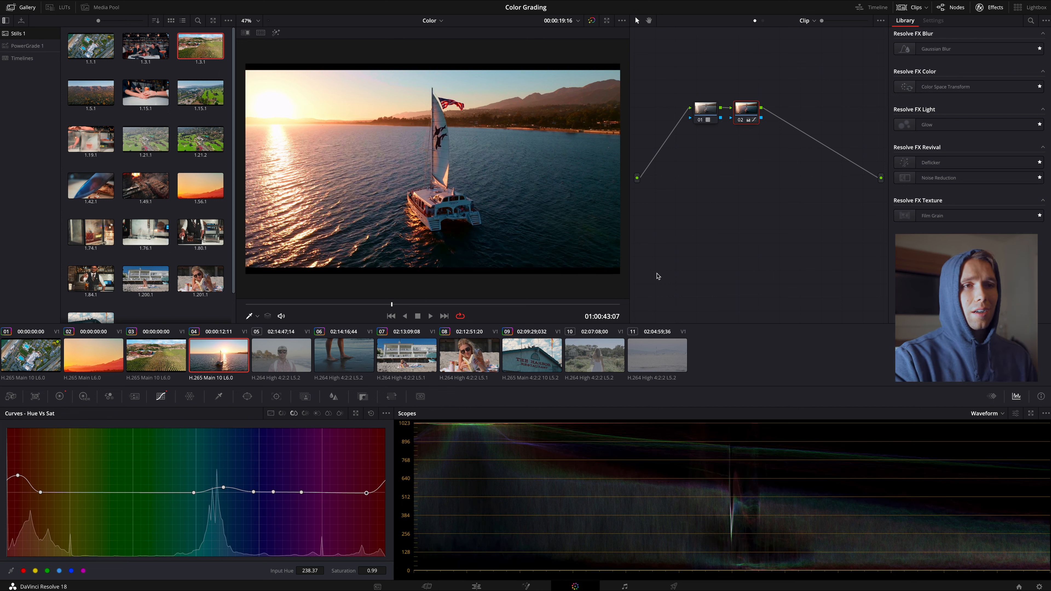
pyautogui.rightClick(741, 123)
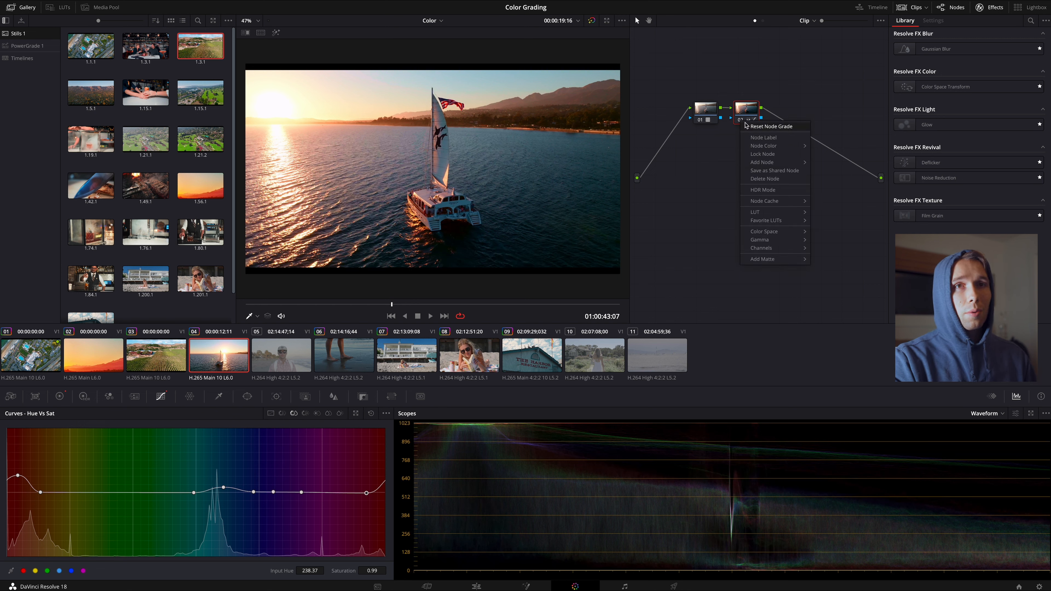
pyautogui.click(760, 127)
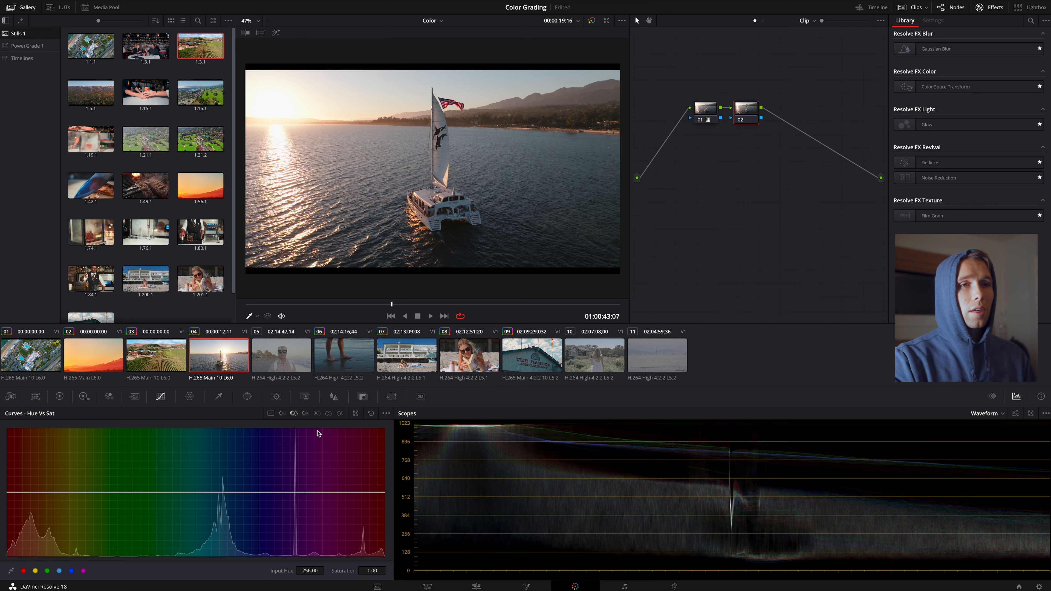
# Step: Set node 02's lift to -0.02, gamma to 0.03, gain to 0.97 and color boost to 51.50
pyautogui.click(59, 396)
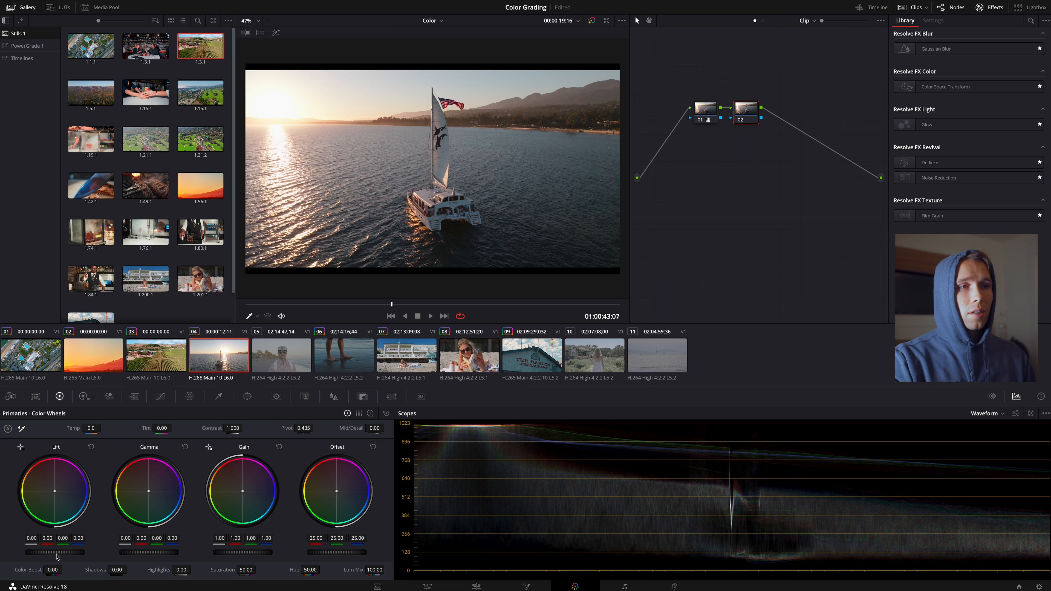
pyautogui.moveTo(57, 556); pyautogui.dragTo(9, 549)
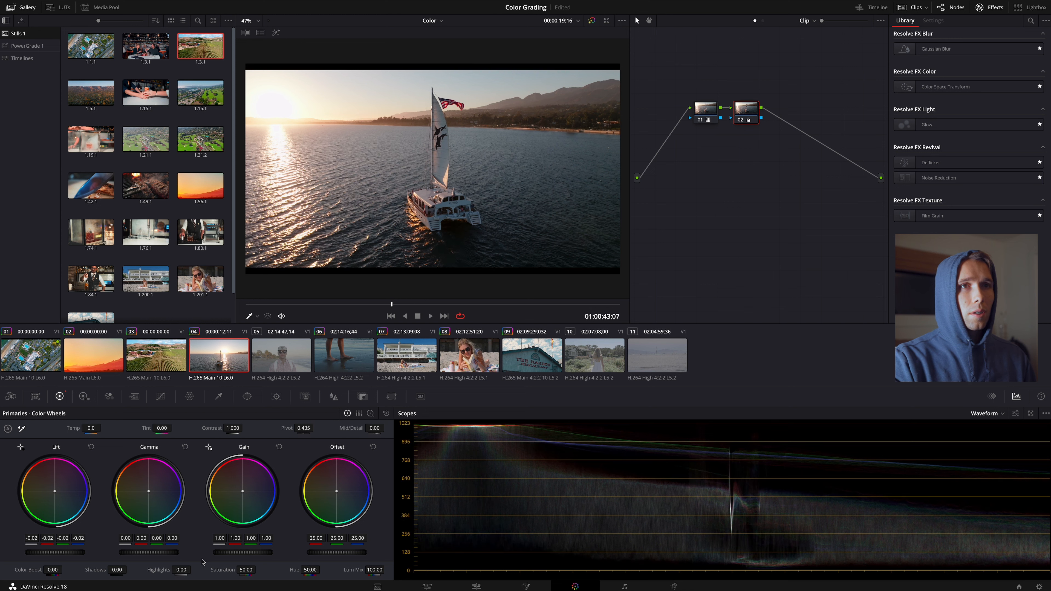
pyautogui.moveTo(238, 552); pyautogui.dragTo(186, 551)
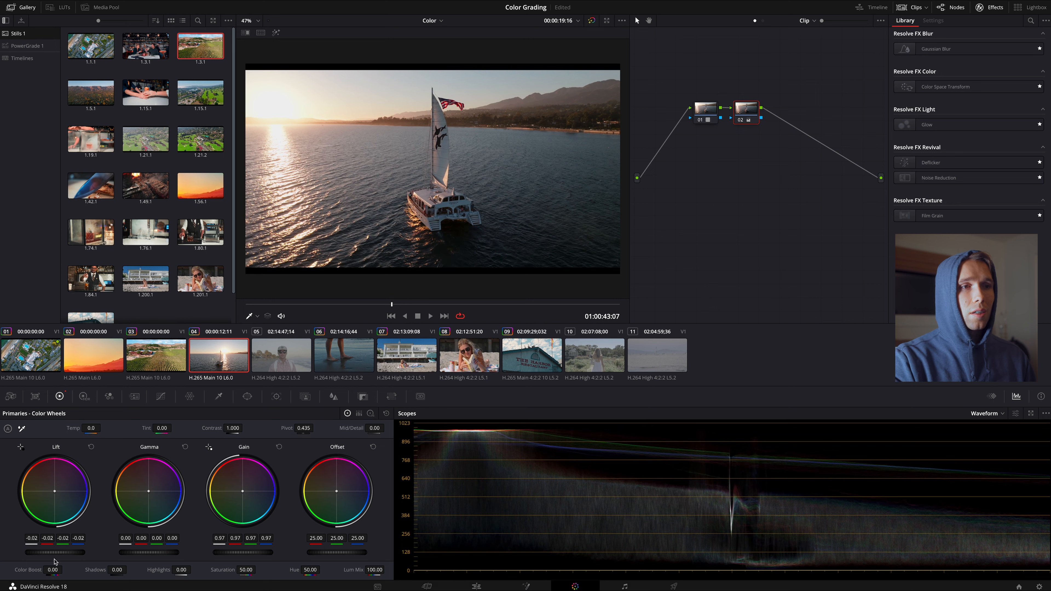
pyautogui.moveTo(144, 555); pyautogui.dragTo(172, 554)
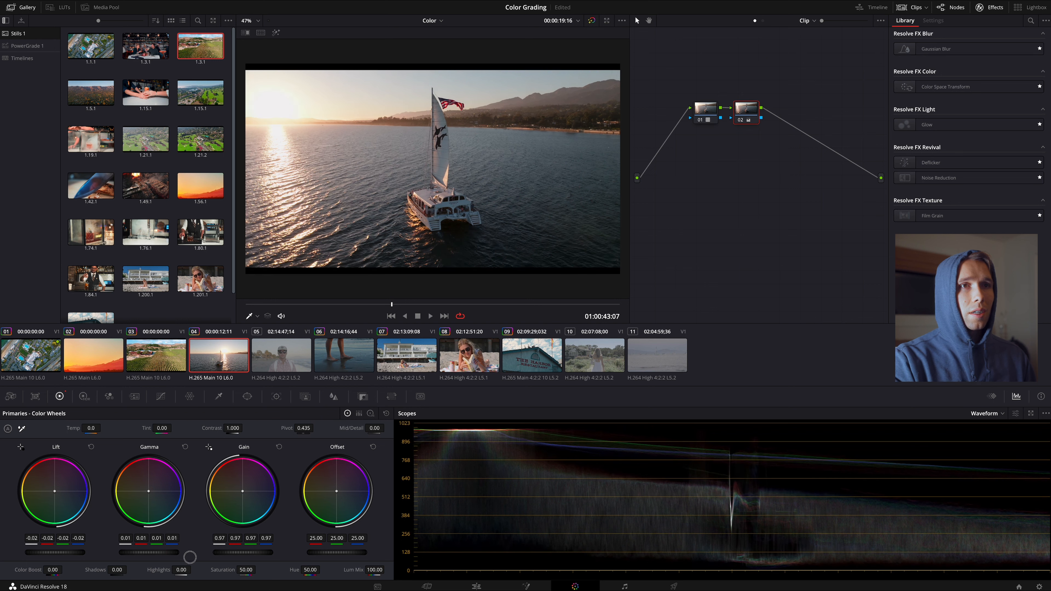
pyautogui.moveTo(248, 555); pyautogui.dragTo(220, 555)
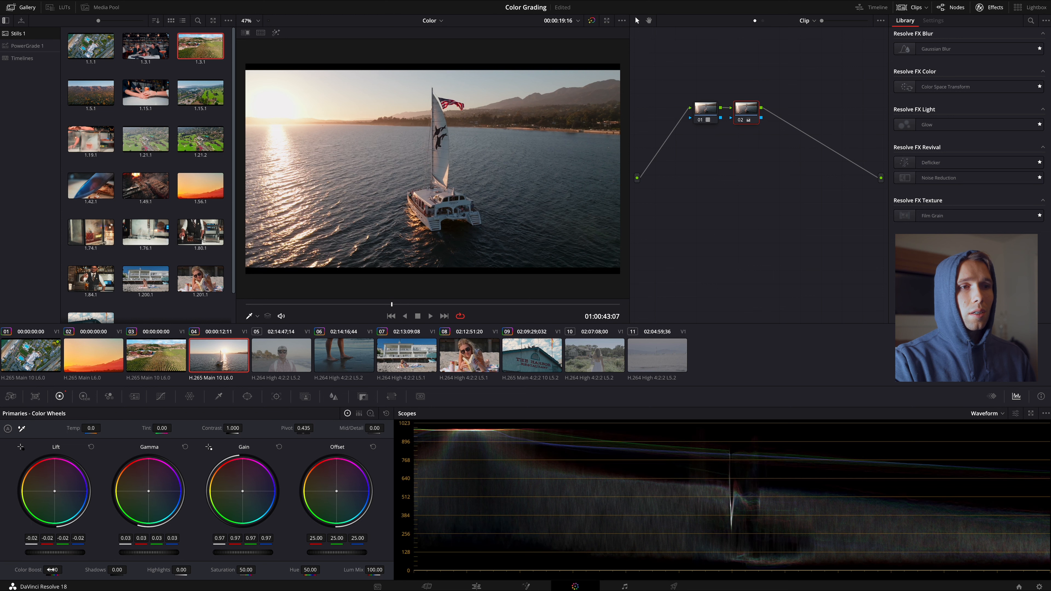
pyautogui.moveTo(52, 569); pyautogui.dragTo(89, 566)
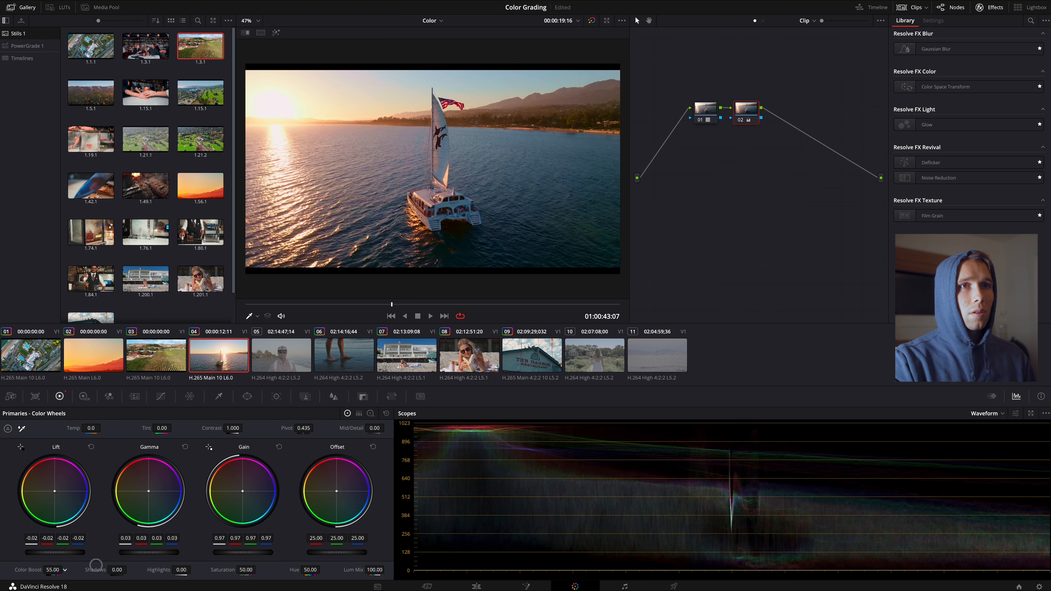
pyautogui.moveTo(96, 564); pyautogui.dragTo(93, 565)
# Step: Compare the sailboat image with node 02 disabled and enabled, leaving the node enabled
pyautogui.click(743, 123)
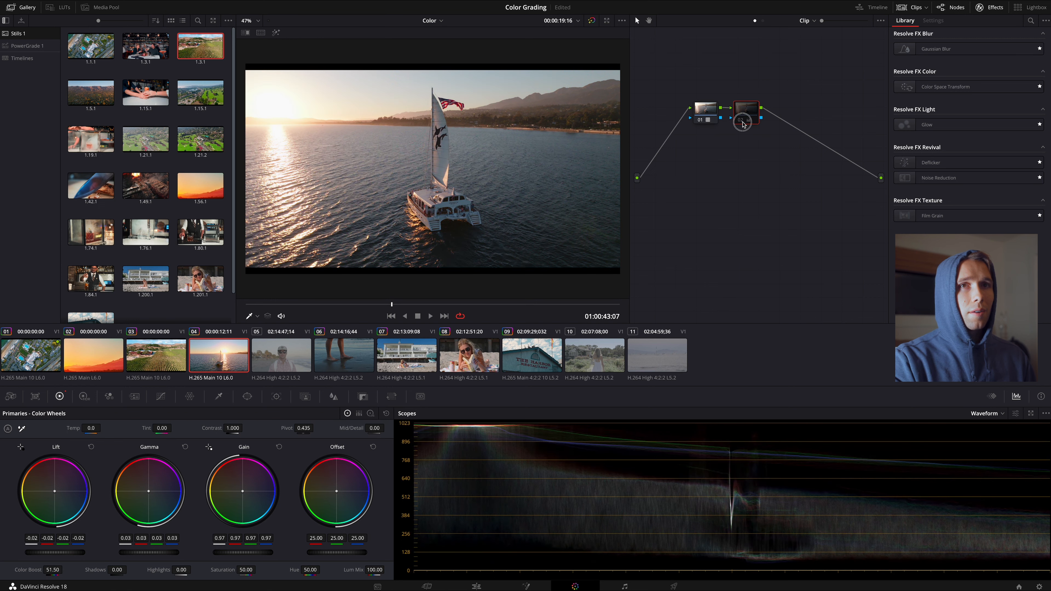
pyautogui.click(743, 123)
pyautogui.click(743, 123)
pyautogui.click(743, 122)
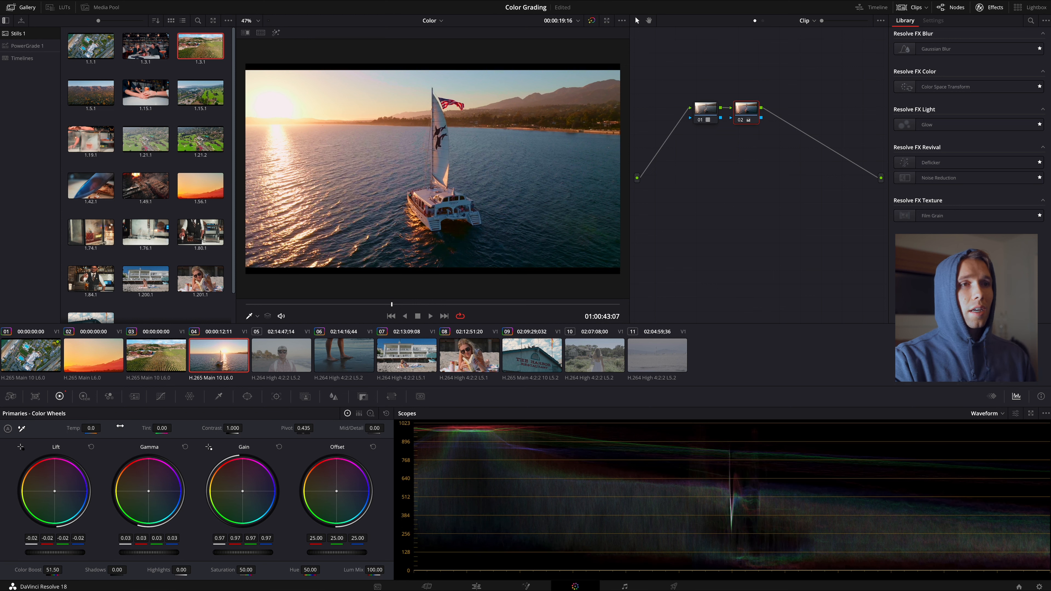
# Step: Warm the sailboat clip on node 02 with temp 320.0 and tint -4.50
pyautogui.moveTo(92, 431); pyautogui.dragTo(157, 424)
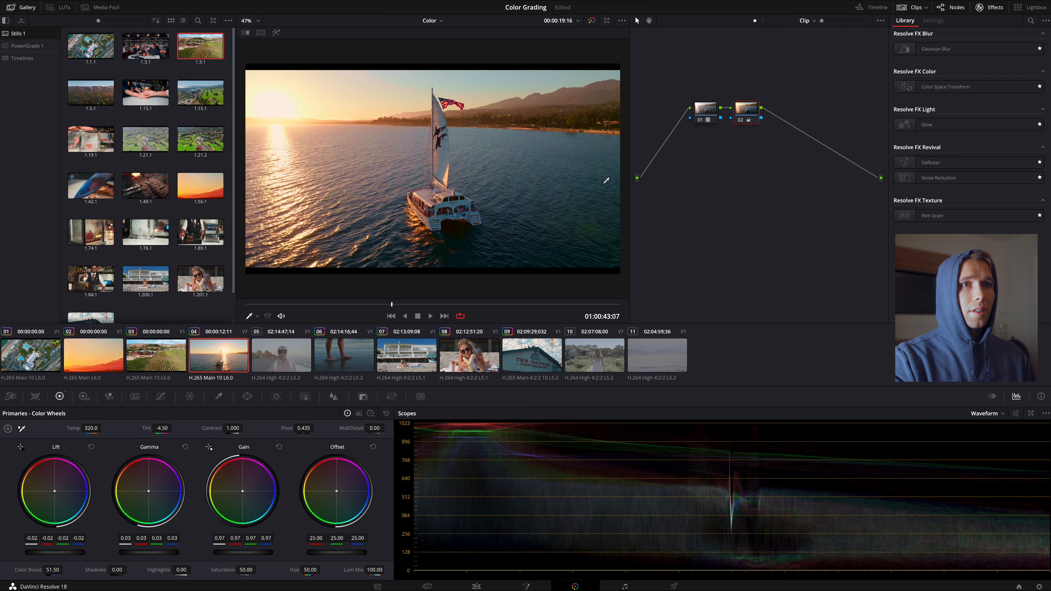
pyautogui.scroll(3, 581, 229)
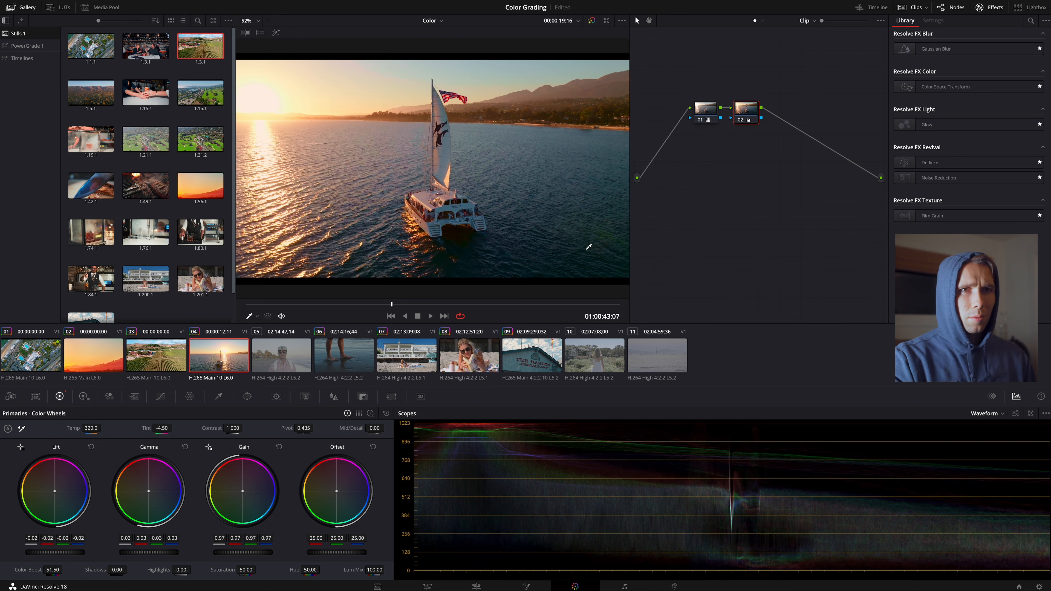
pyautogui.press('space')
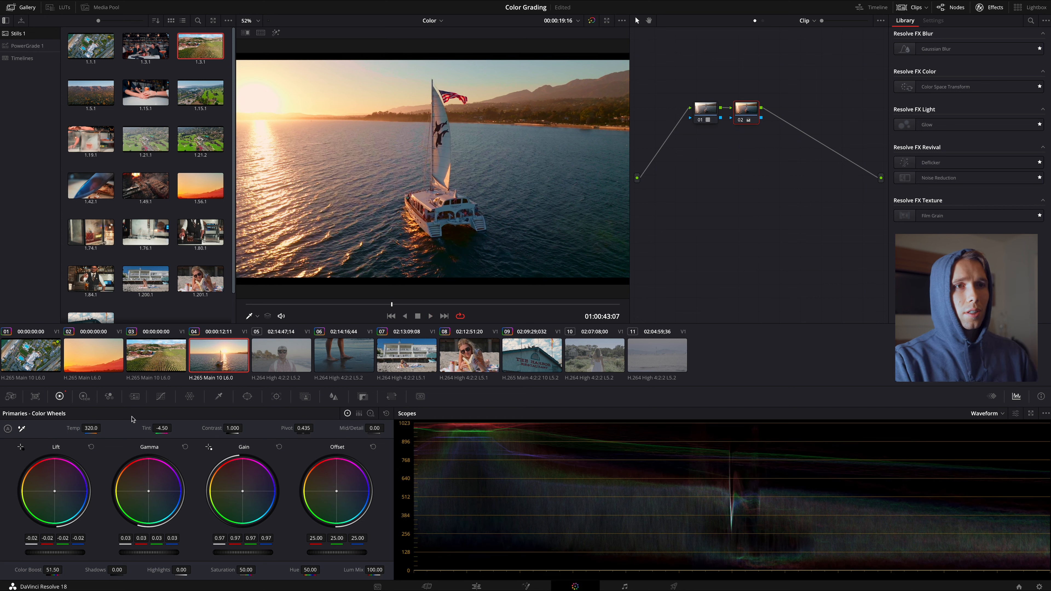
# Step: Shape node 02's custom curve with an anchor point in the shadows and a slightly raised point in the highlights
pyautogui.click(161, 397)
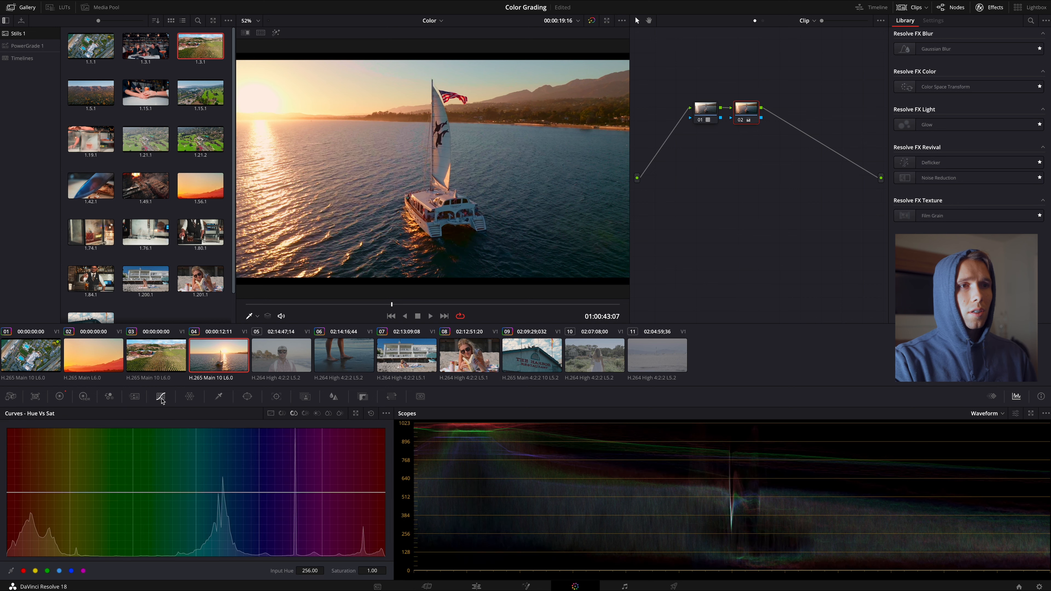
pyautogui.click(270, 413)
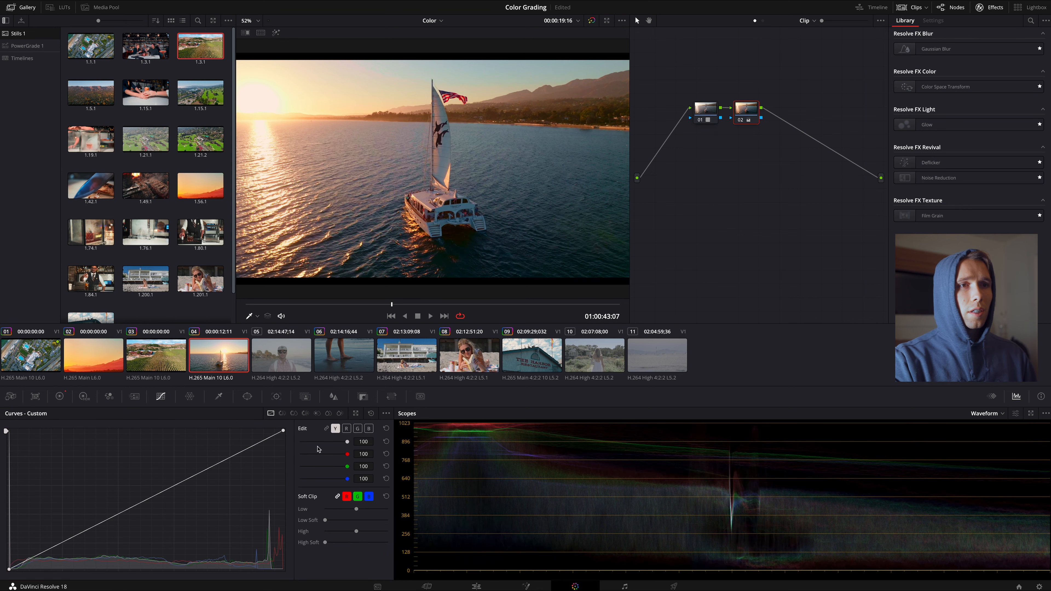
pyautogui.click(62, 545)
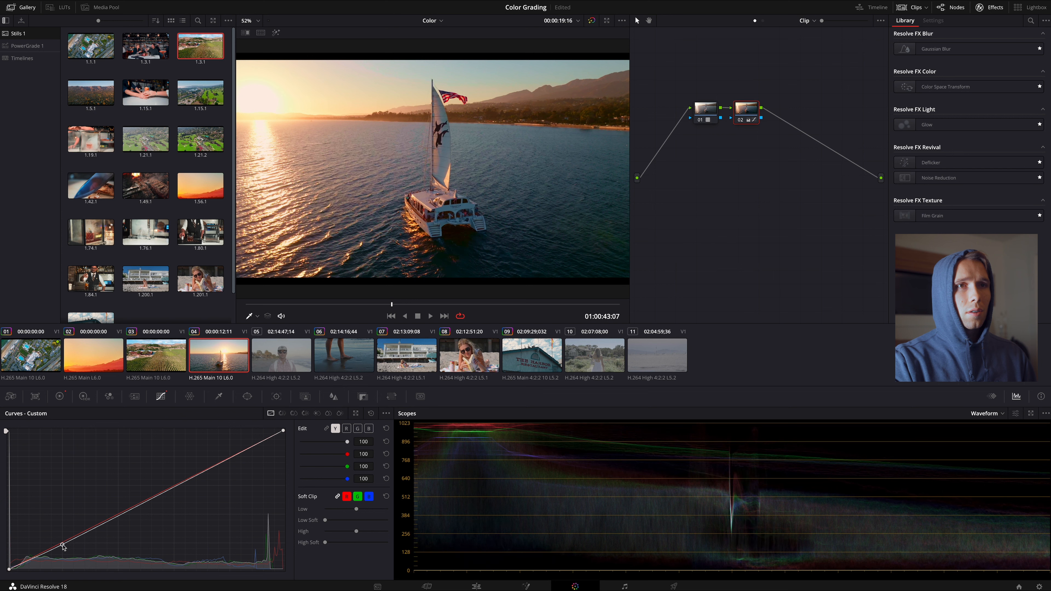
pyautogui.moveTo(201, 471); pyautogui.dragTo(213, 463)
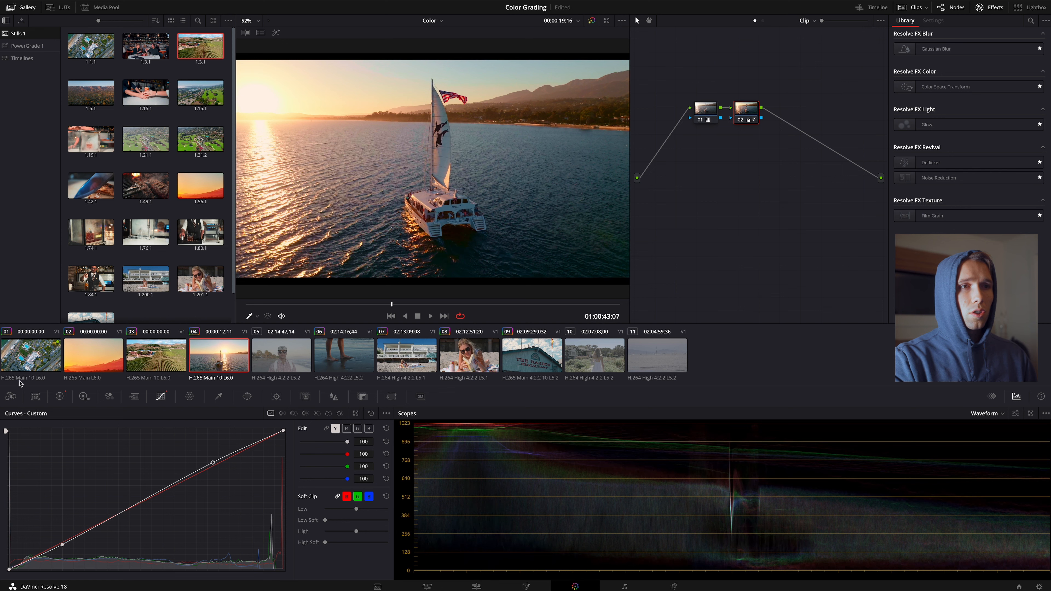
# Step: Set node 02's gain to 0.95 and gamma to 0.05
pyautogui.click(59, 396)
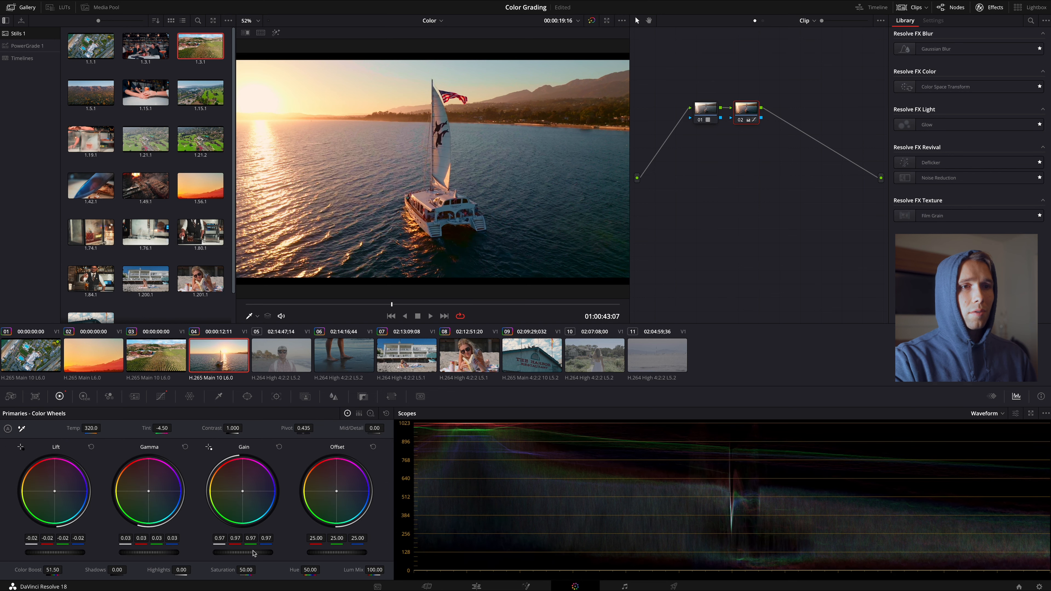
pyautogui.moveTo(254, 550); pyautogui.dragTo(234, 550)
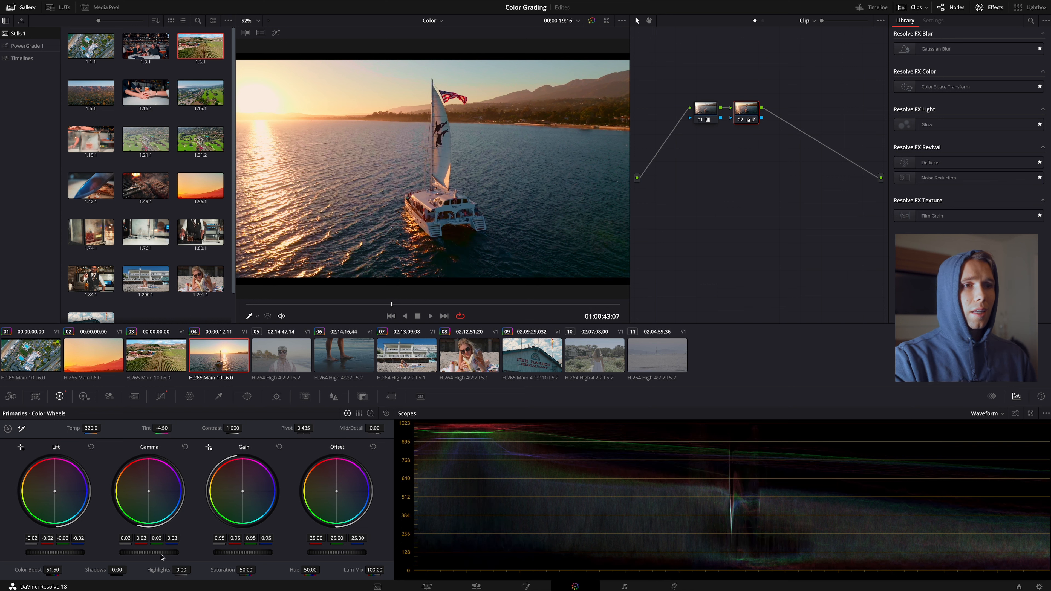
pyautogui.moveTo(168, 554)
pyautogui.mouseDown()
pyautogui.moveTo(199, 553)
pyautogui.moveTo(174, 549)
pyautogui.mouseUp()
pyautogui.moveTo(201, 551); pyautogui.dragTo(156, 555)
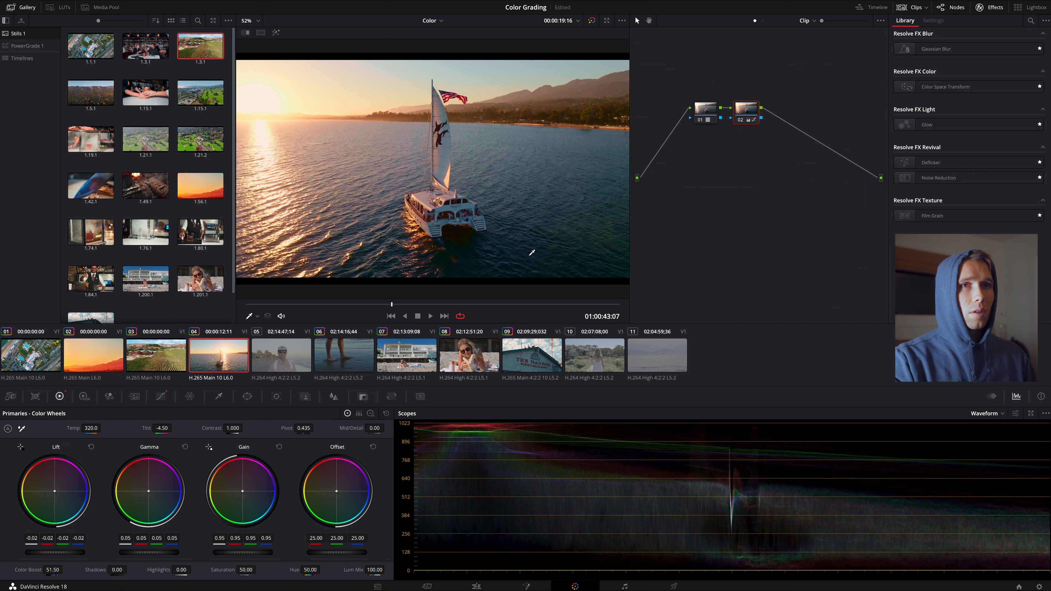
# Step: Add serial node 03 after node 02 and enable a gradient window on it
pyautogui.hotkey('alt', 's')
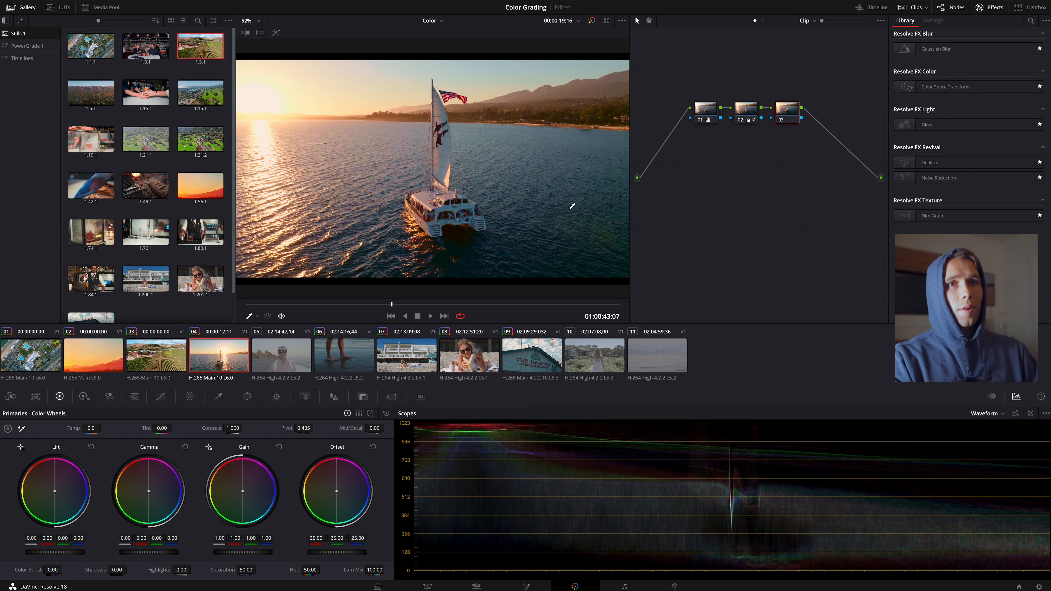
pyautogui.scroll(-2, 559, 191)
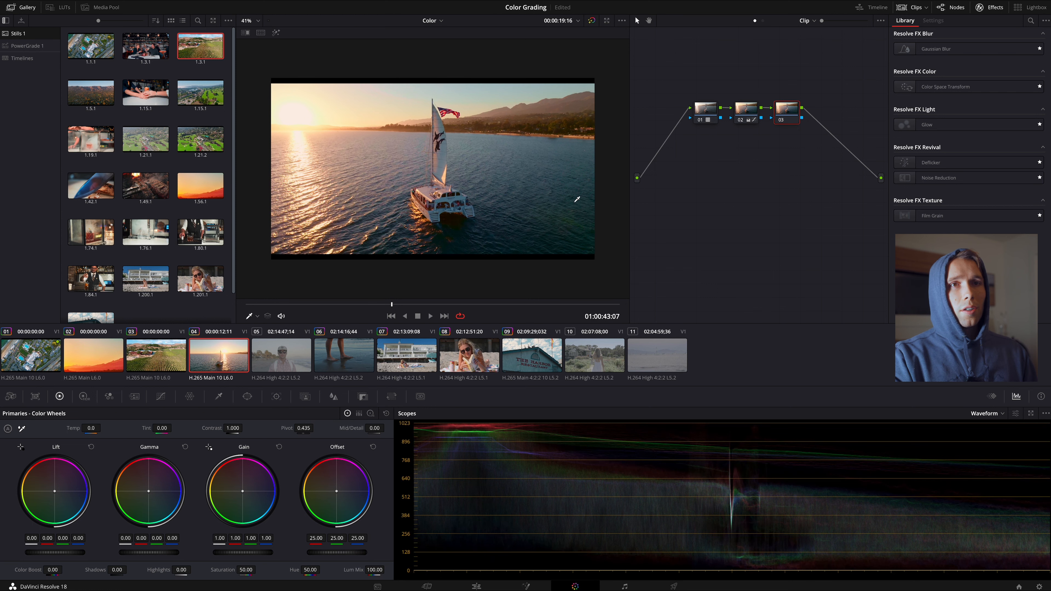
pyautogui.click(249, 398)
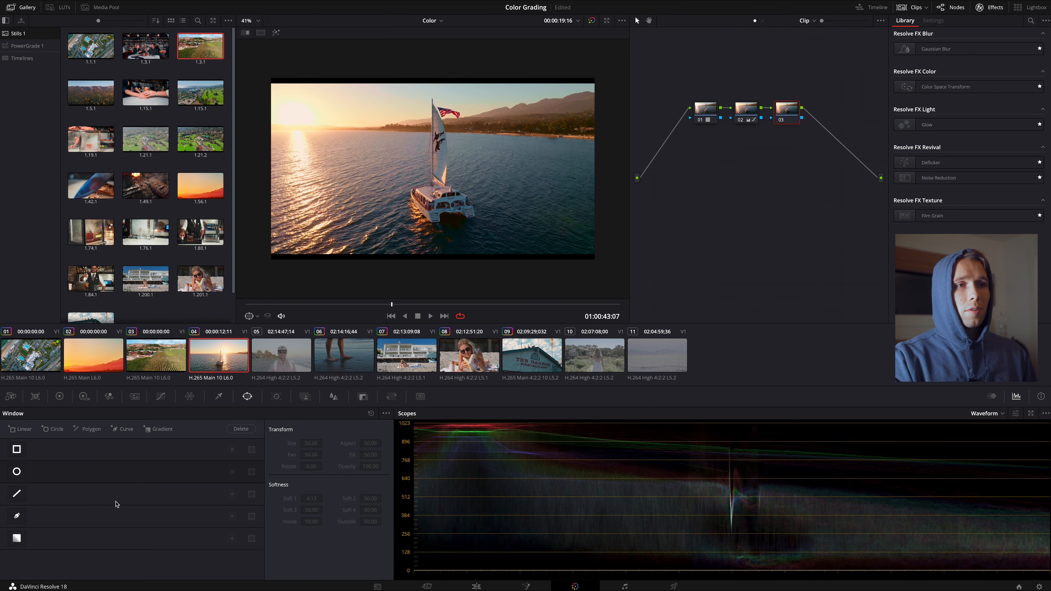
pyautogui.click(17, 540)
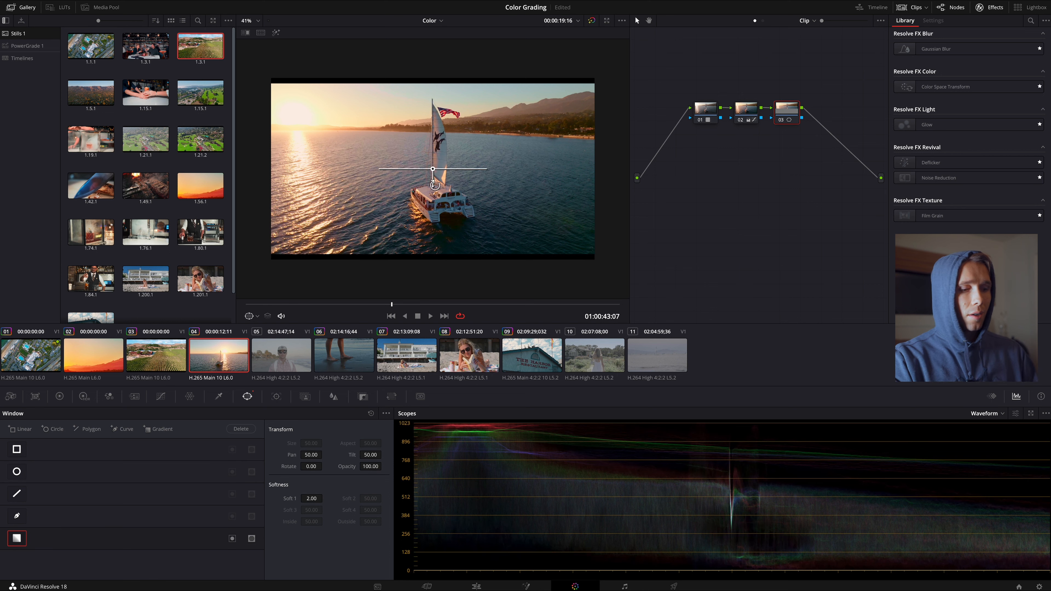
# Step: Highlight the gradient mask and place it over the lower-right water at about pan 65.95, tilt 41.88, rotate 156.23, softness 8.98
pyautogui.hotkey('shift', 'h')
pyautogui.moveTo(432, 189); pyautogui.dragTo(409, 97)
pyautogui.moveTo(434, 168); pyautogui.dragTo(553, 236)
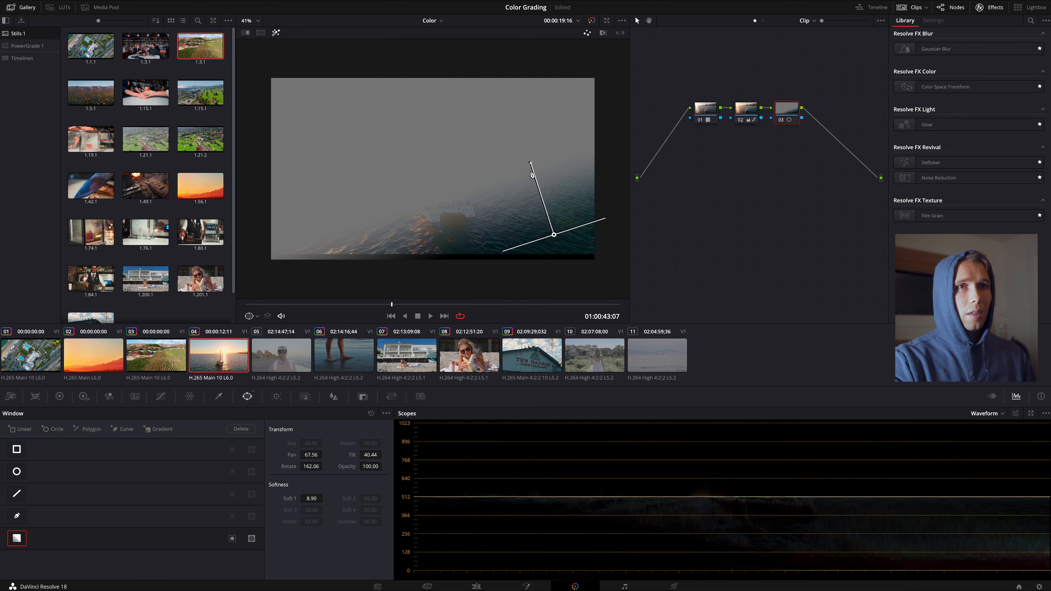
pyautogui.moveTo(531, 162); pyautogui.dragTo(518, 166)
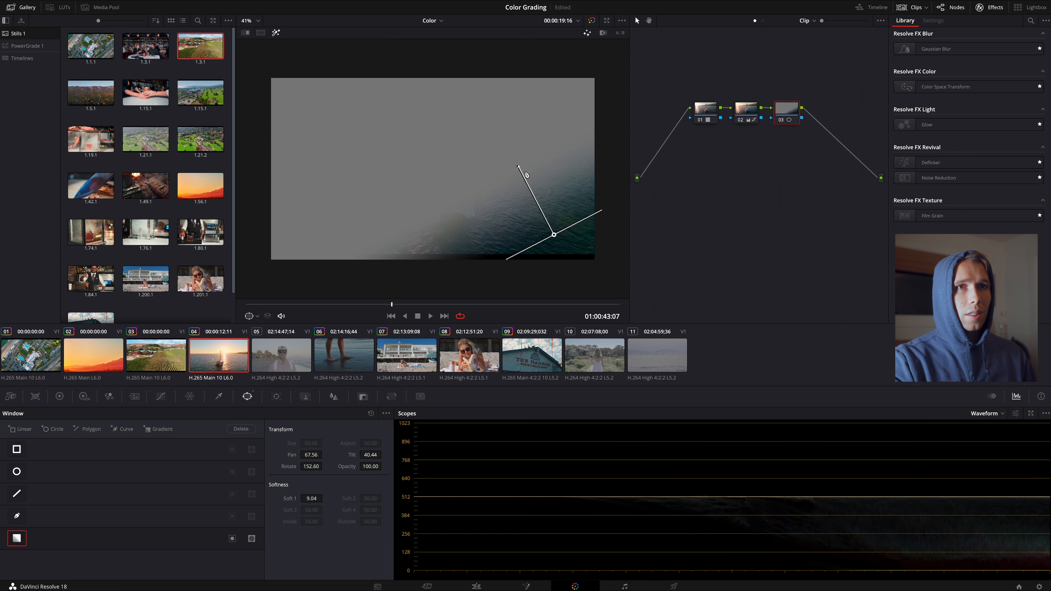
pyautogui.moveTo(563, 238); pyautogui.dragTo(551, 229)
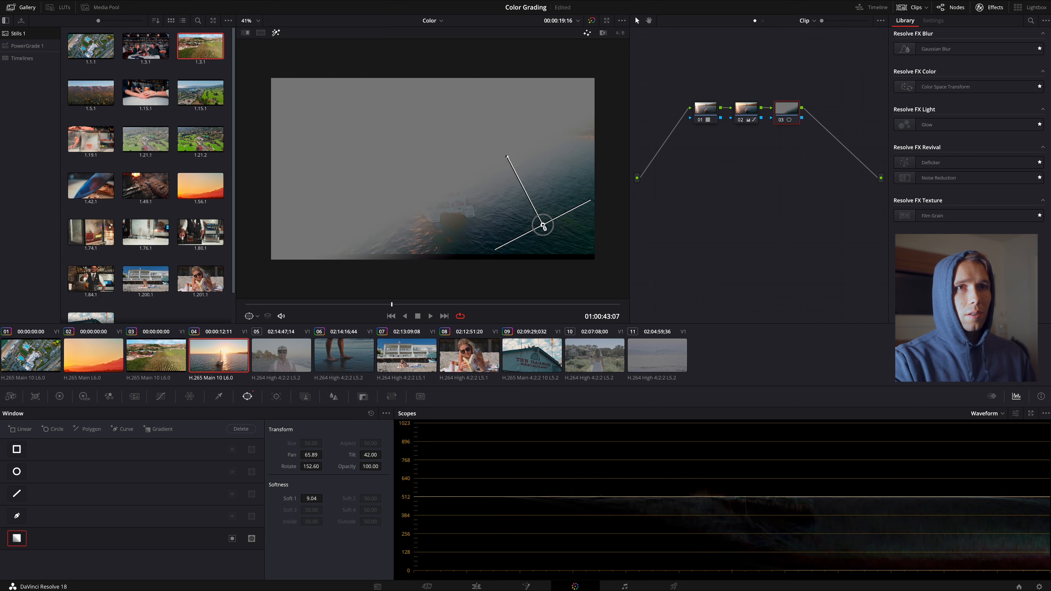
pyautogui.moveTo(507, 154); pyautogui.dragTo(511, 157)
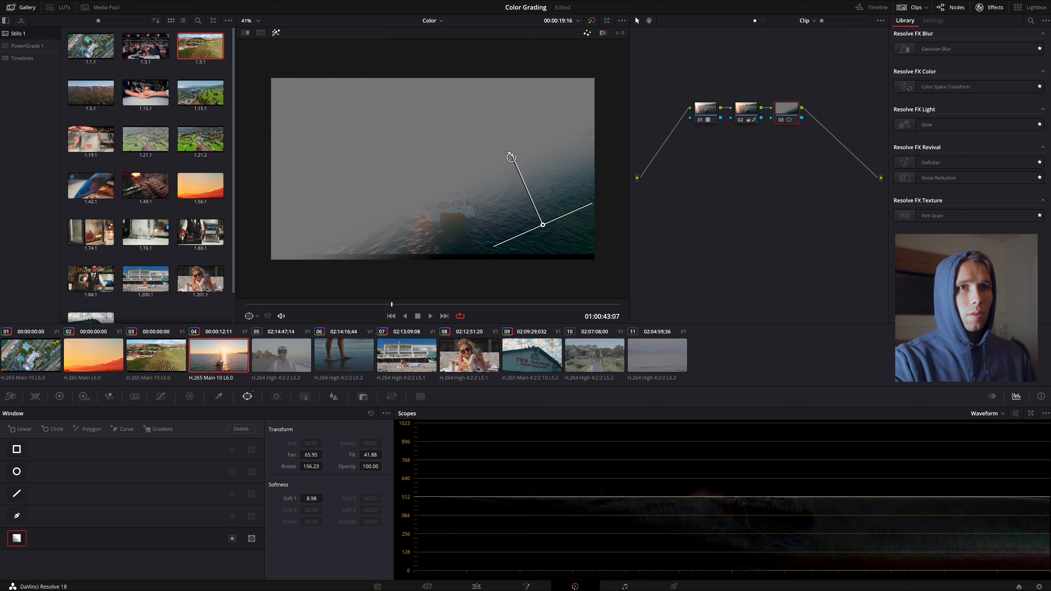
# Step: Sample the dark water for node 03's Hue Vs Sat curve, widen the range, and lower saturation to 0.84 at hue 49.17
pyautogui.click(161, 396)
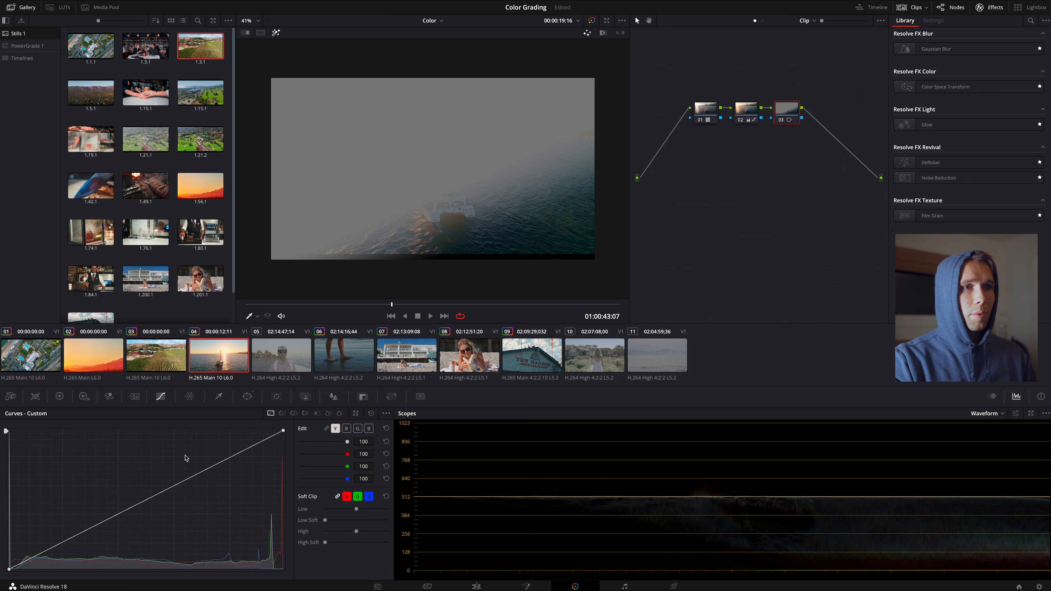
pyautogui.click(294, 414)
pyautogui.click(563, 231)
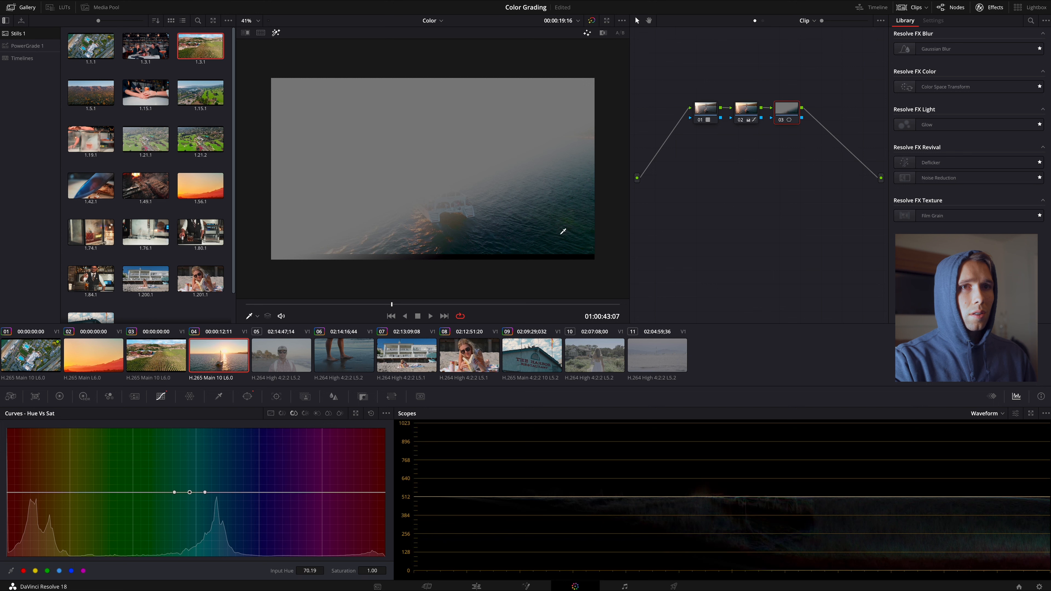
pyautogui.moveTo(175, 493); pyautogui.dragTo(125, 493)
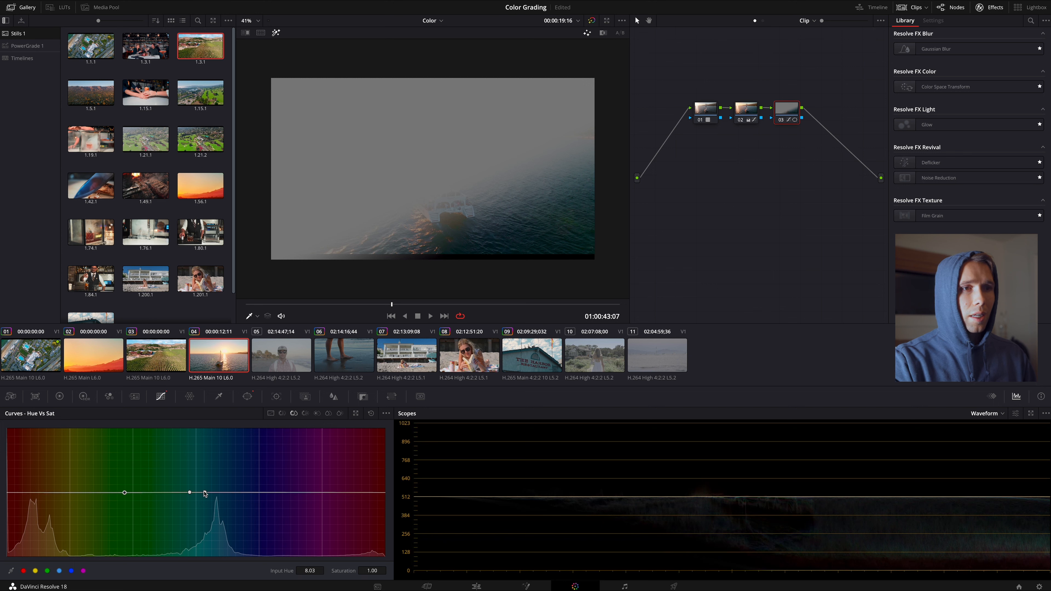
pyautogui.moveTo(191, 494); pyautogui.dragTo(168, 504)
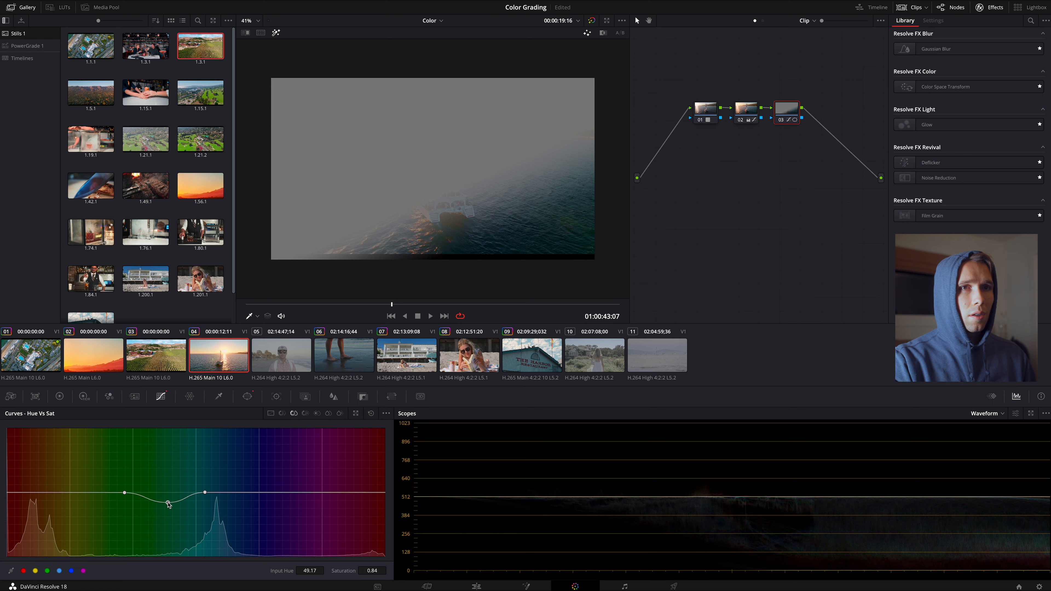
# Step: Sample the water for node 03's Hue Vs Hue curve, widen the range, and set hue rotate to -21.28 at hue 36.24
pyautogui.click(282, 413)
pyautogui.click(569, 223)
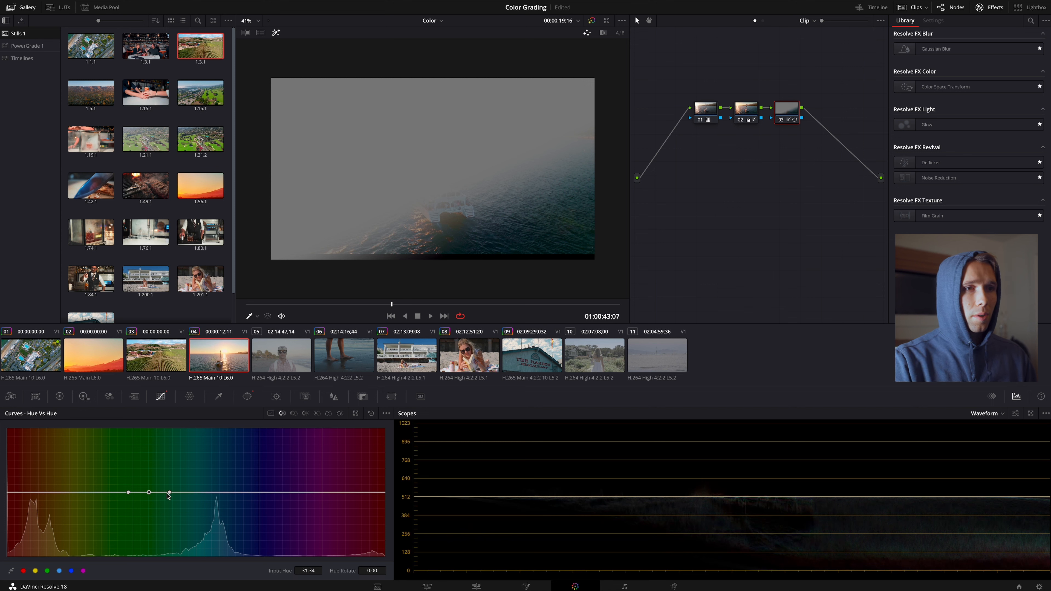
pyautogui.moveTo(170, 492); pyautogui.dragTo(194, 495)
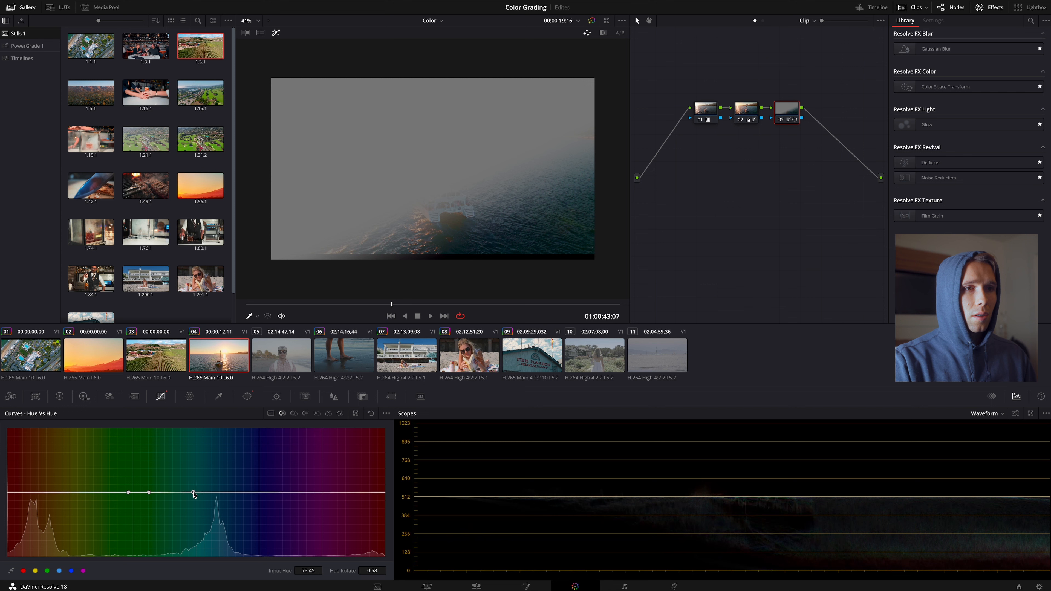
pyautogui.moveTo(129, 495); pyautogui.dragTo(154, 502)
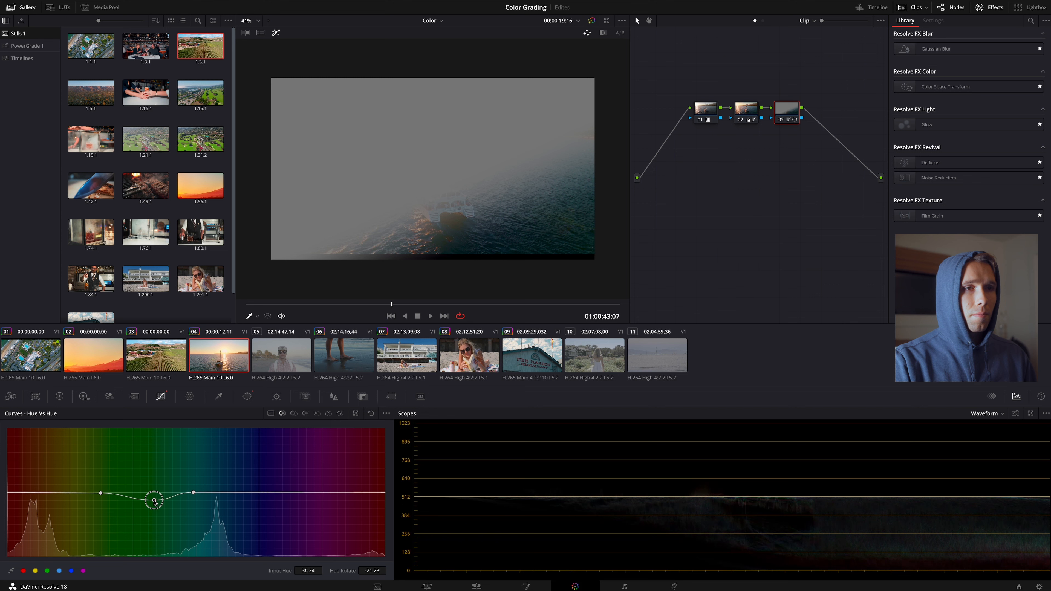
# Step: Turn off the mask highlight and switch node 03 off and on repeatedly to compare the water with and without its correction
pyautogui.click(781, 121)
pyautogui.click(781, 123)
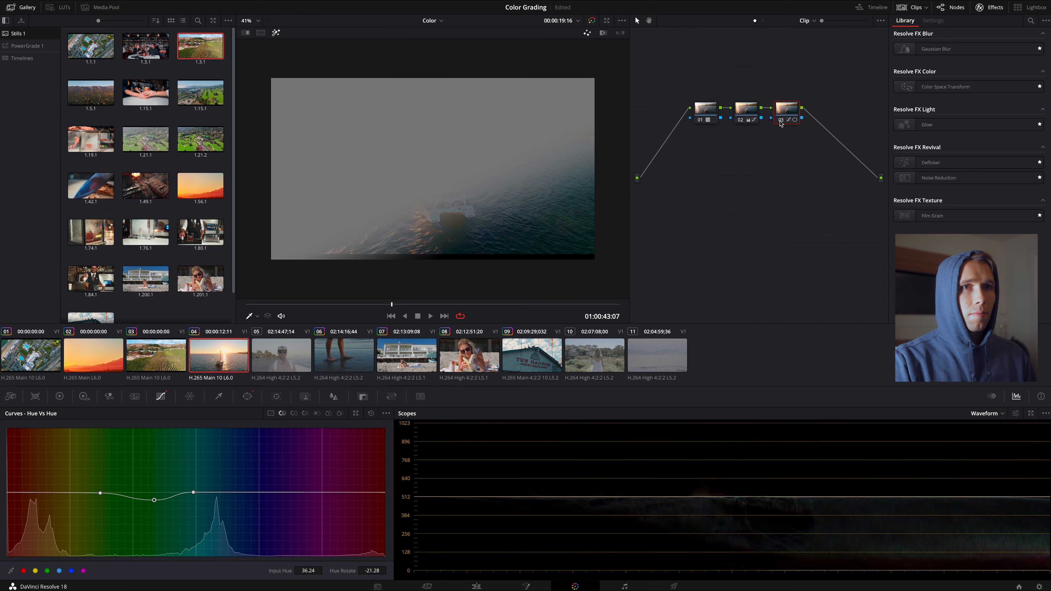
pyautogui.click(780, 121)
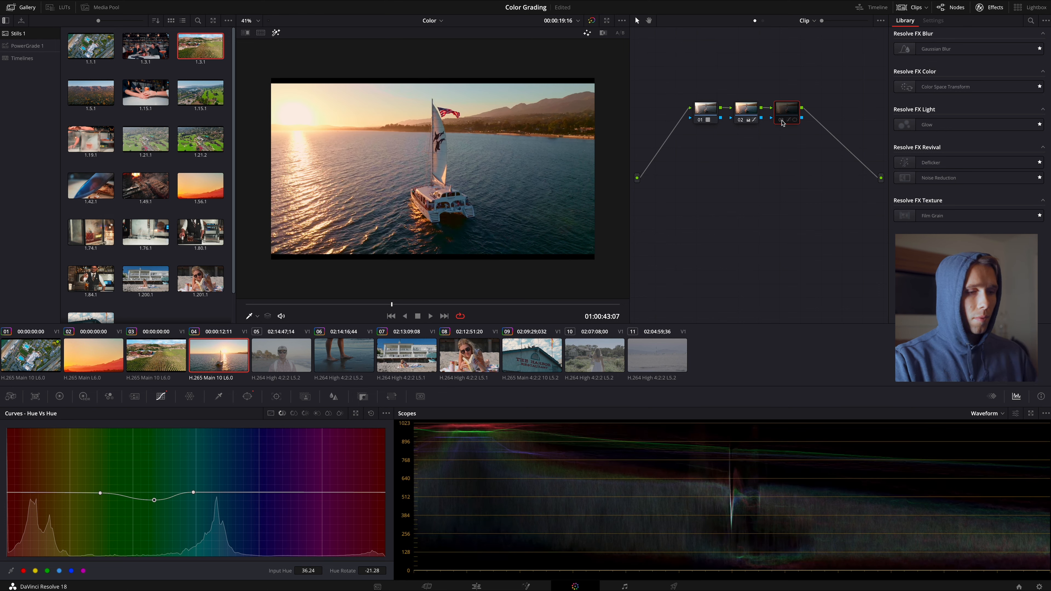
pyautogui.click(783, 121)
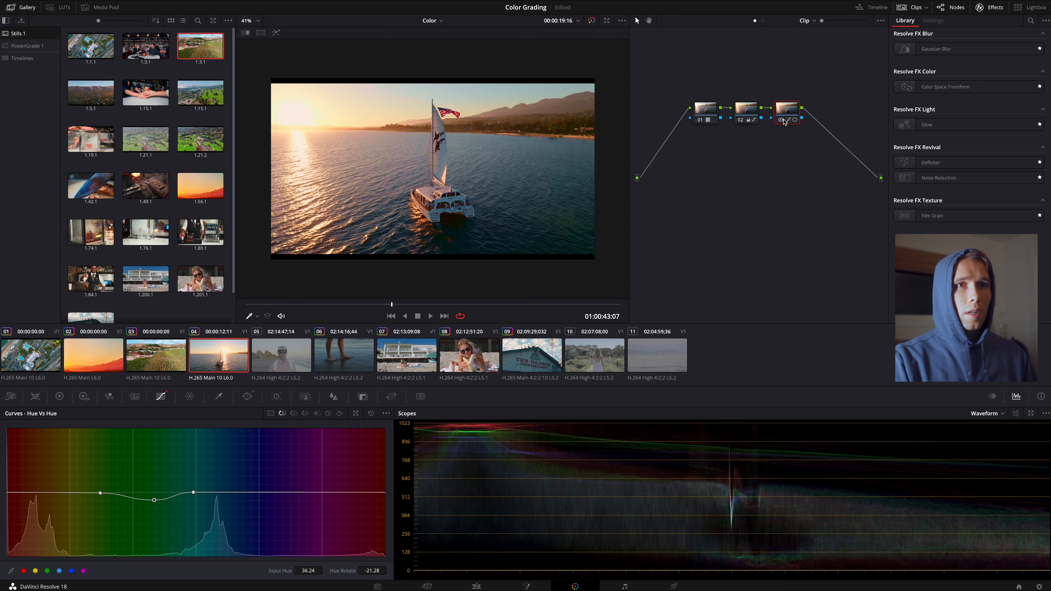
pyautogui.click(783, 122)
pyautogui.scroll(3, 601, 215)
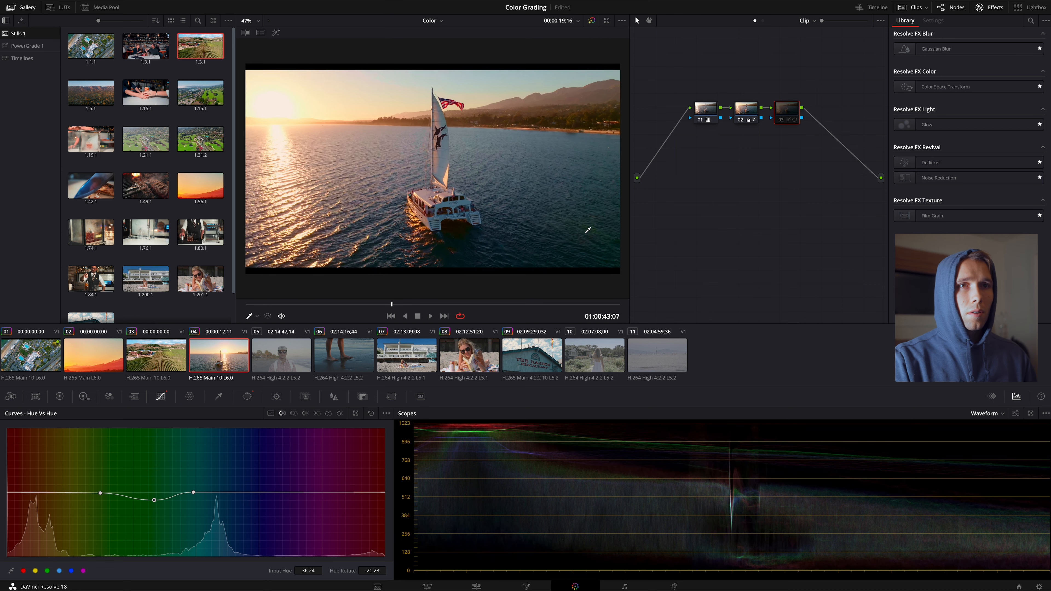
pyautogui.click(779, 120)
pyautogui.scroll(-2, 597, 249)
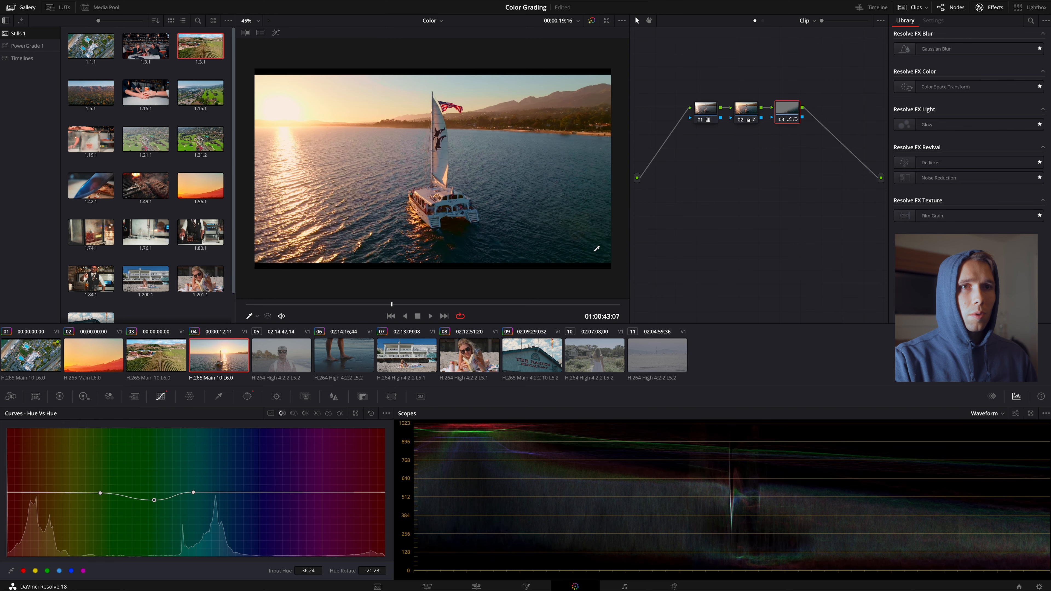
pyautogui.click(781, 120)
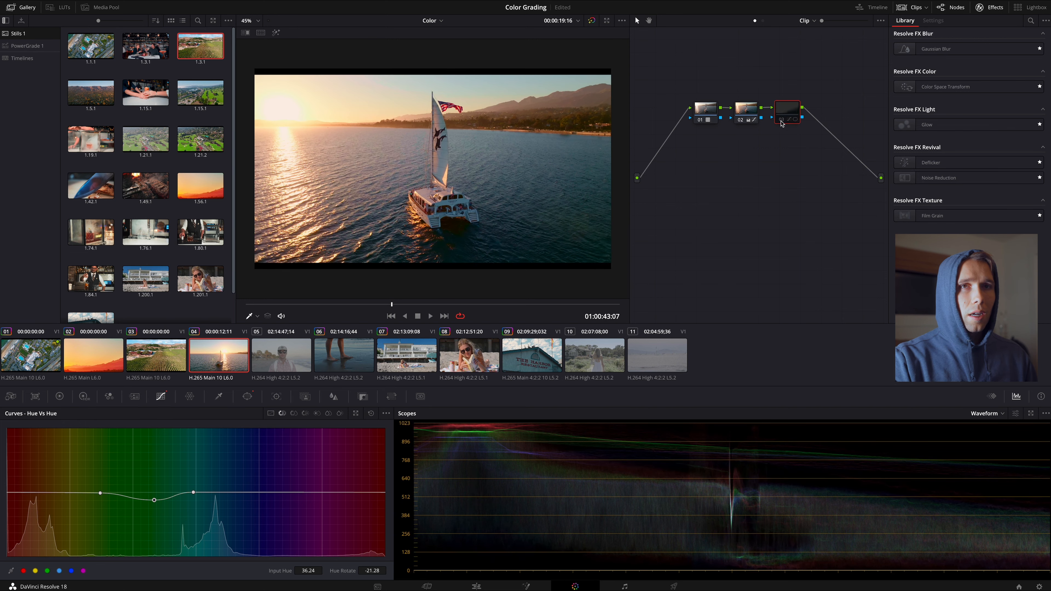
pyautogui.click(781, 120)
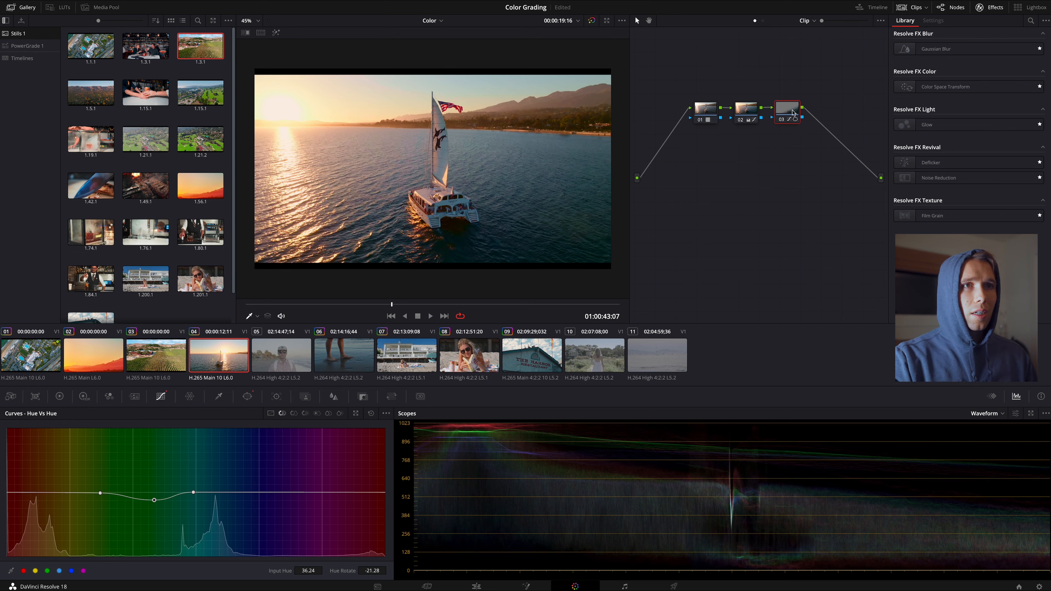
pyautogui.click(781, 120)
pyautogui.click(781, 120)
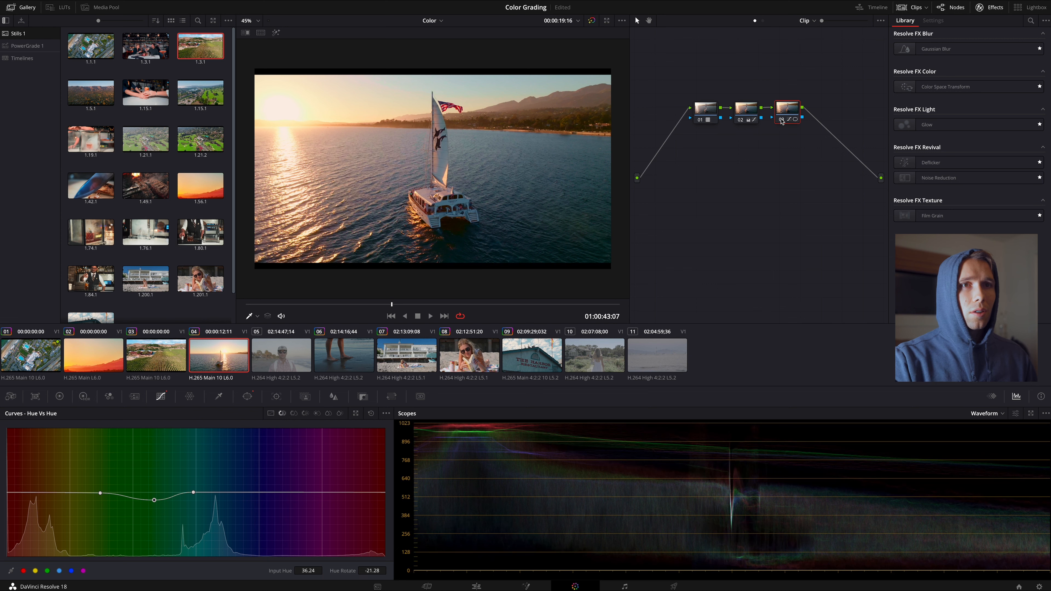
pyautogui.click(781, 120)
pyautogui.click(780, 119)
pyautogui.click(781, 119)
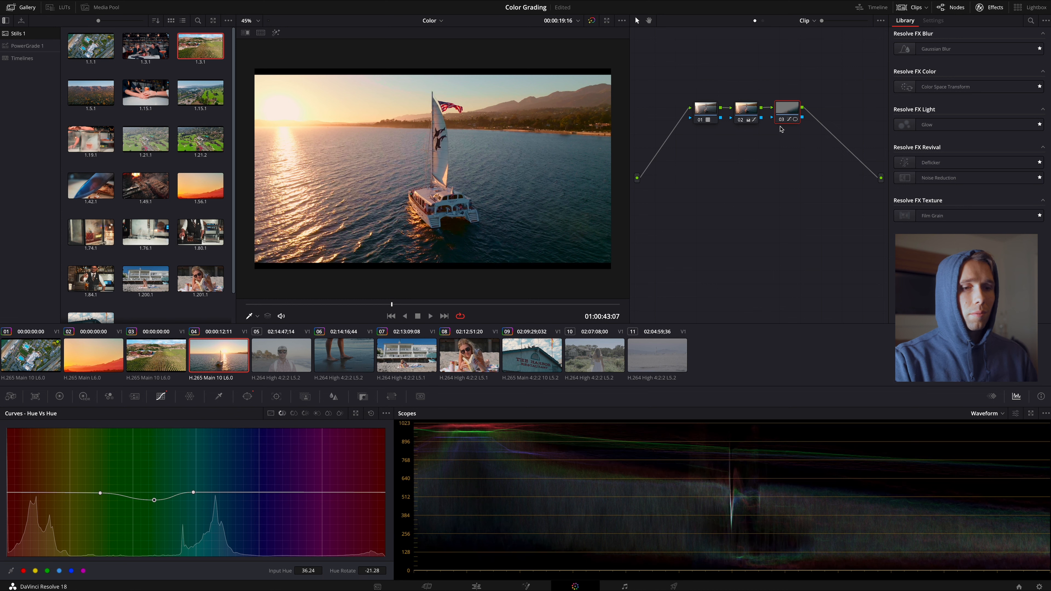
# Step: Delete node 03 from the sailboat clip and set node 02's Mid/Detail to -17.50
pyautogui.press('Delete')
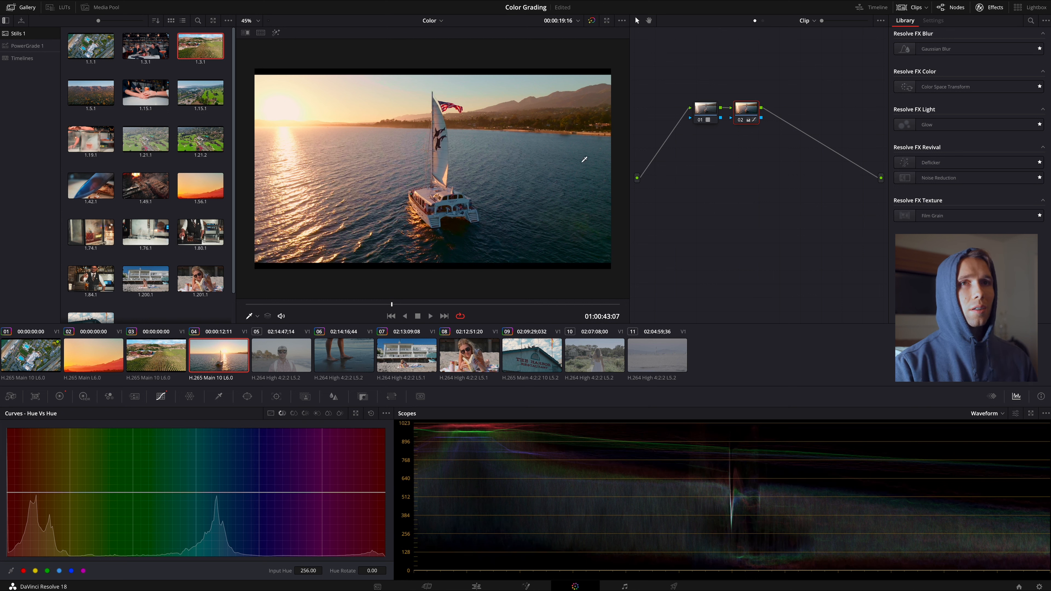
pyautogui.click(62, 396)
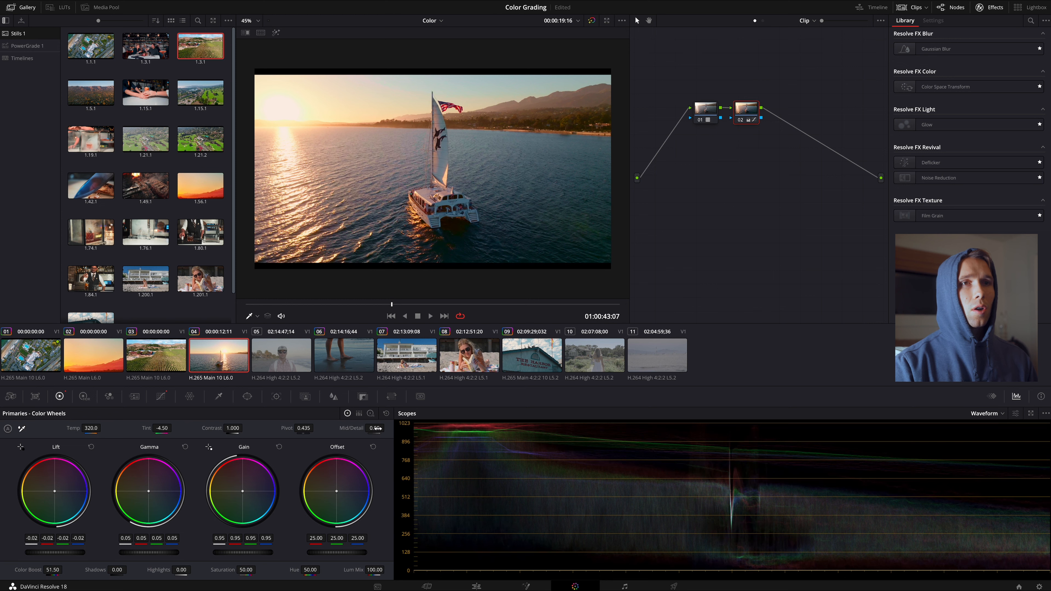
pyautogui.moveTo(376, 428); pyautogui.dragTo(360, 409)
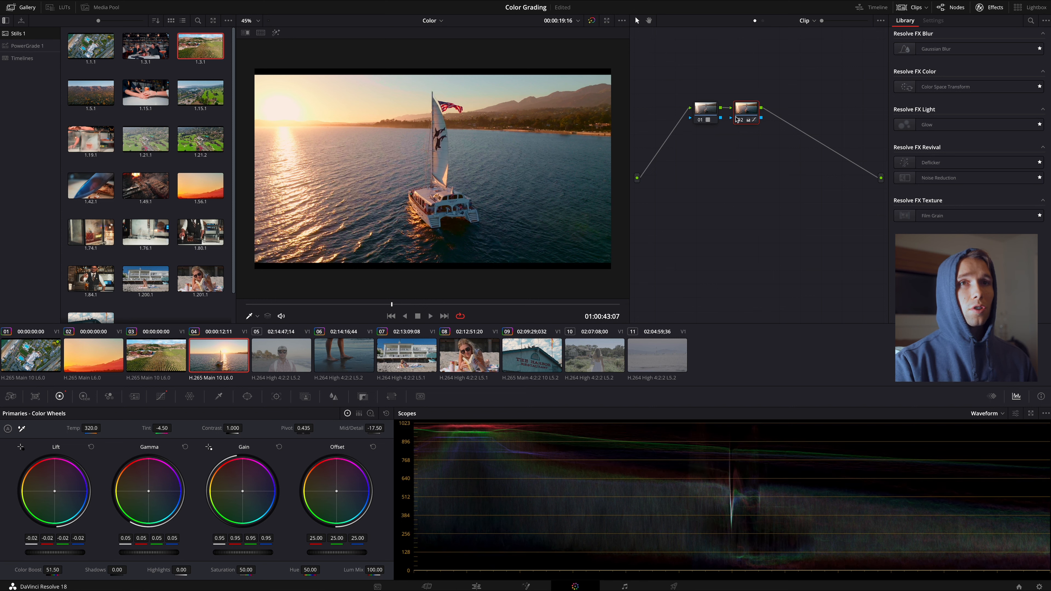
# Step: Insert a new serial node between node 01 and the grading node, spacing the three nodes evenly
pyautogui.moveTo(741, 111); pyautogui.dragTo(800, 110)
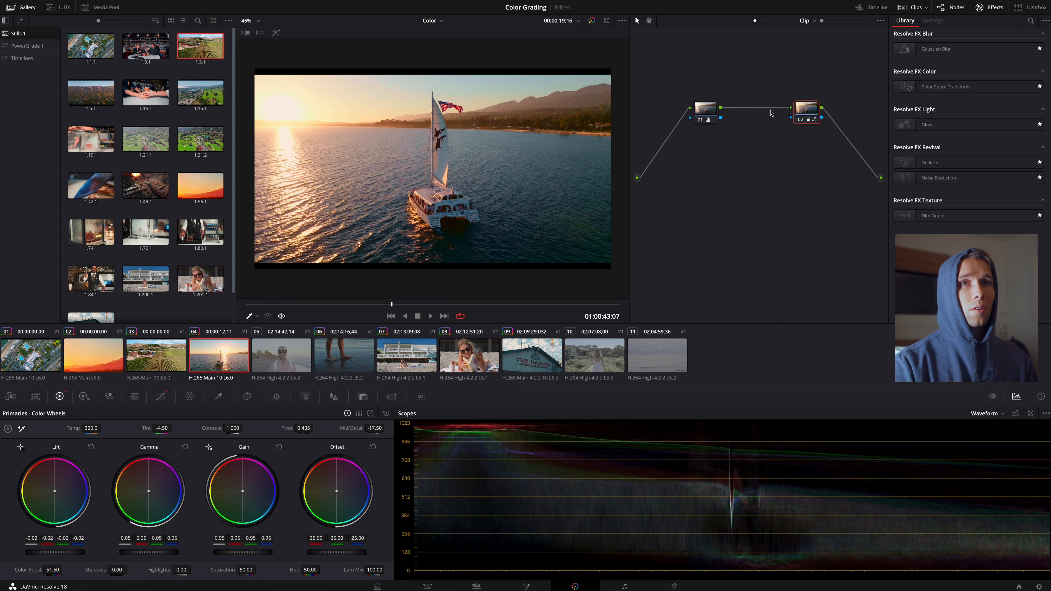
pyautogui.click(701, 110)
pyautogui.hotkey('alt', 's')
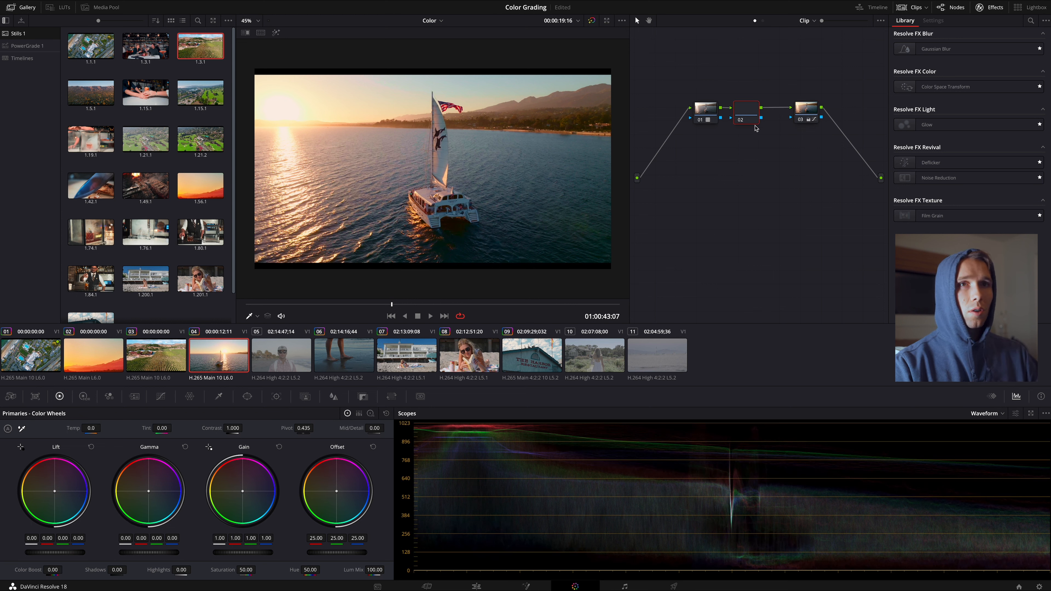
pyautogui.moveTo(748, 112); pyautogui.dragTo(759, 113)
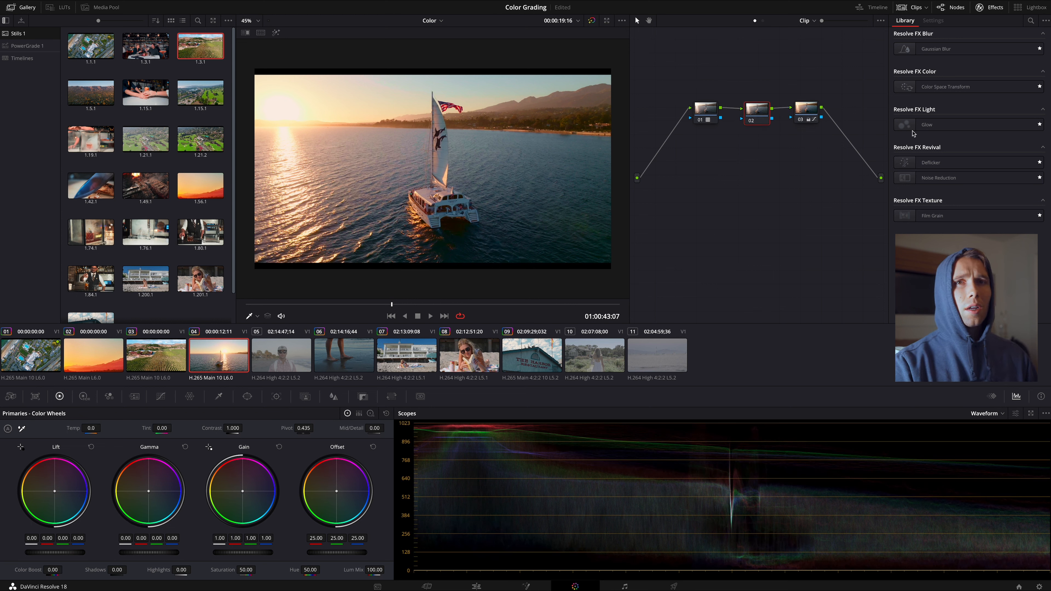
# Step: Add Noise Reduction to the new node 02, set its temporal luma and chroma thresholds to 22.0, and inspect the boat up close
pyautogui.moveTo(939, 177); pyautogui.dragTo(765, 118)
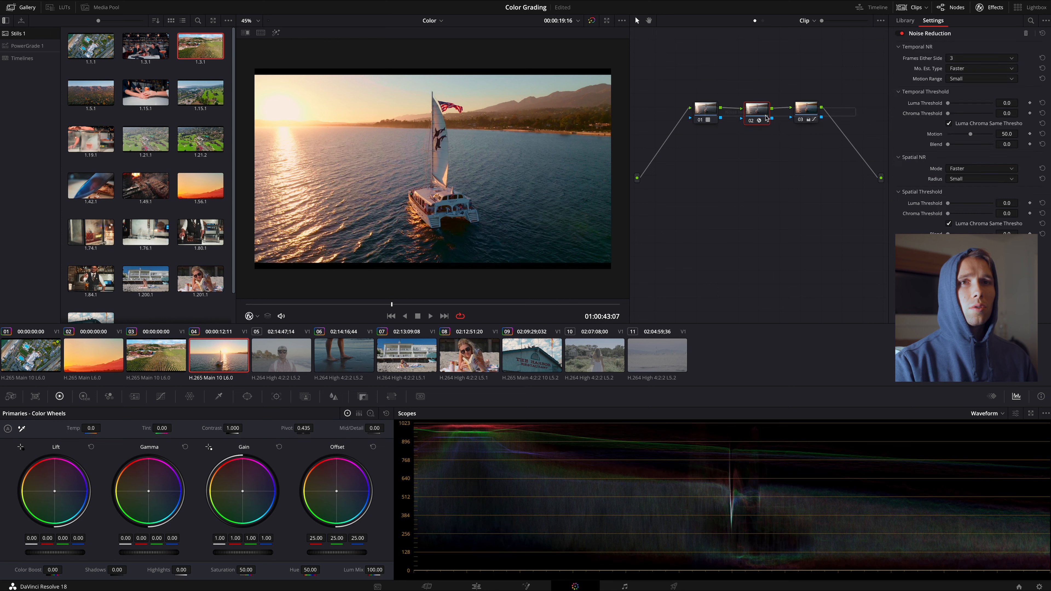
pyautogui.moveTo(954, 103); pyautogui.dragTo(959, 106)
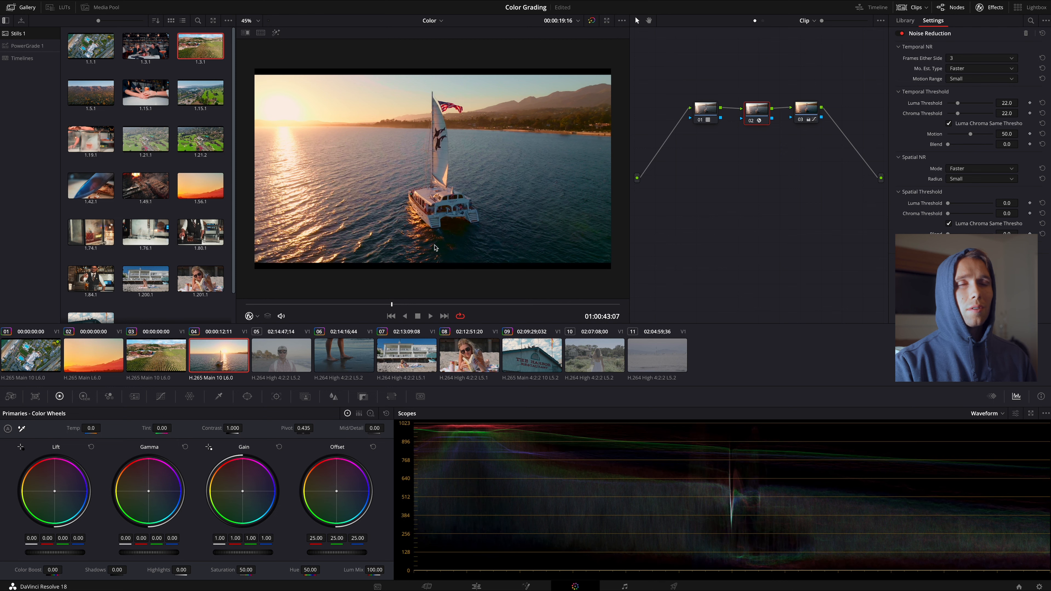
pyautogui.scroll(5, 434, 248)
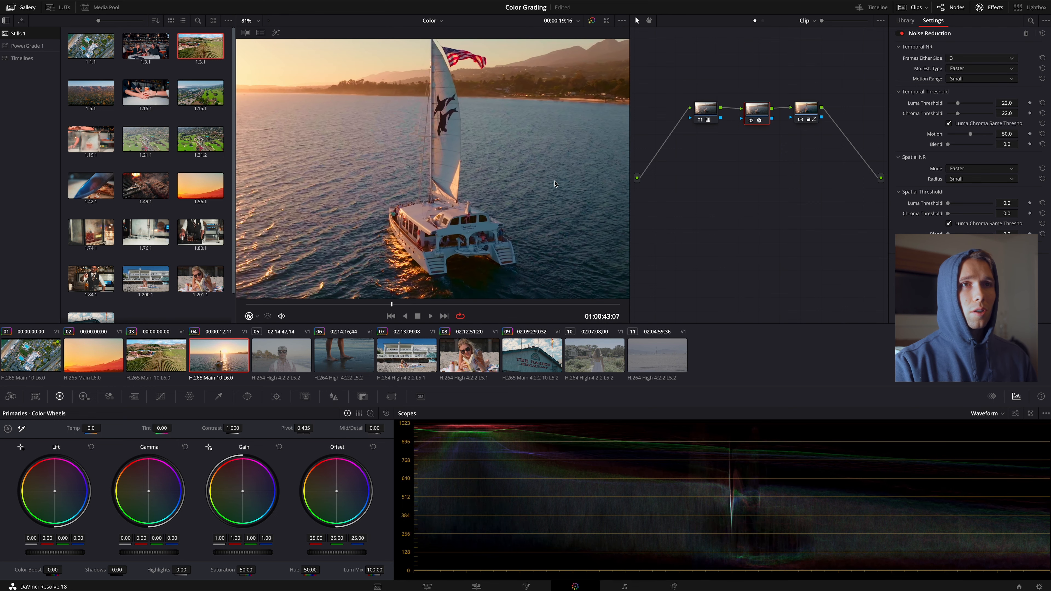
pyautogui.scroll(-5, 555, 184)
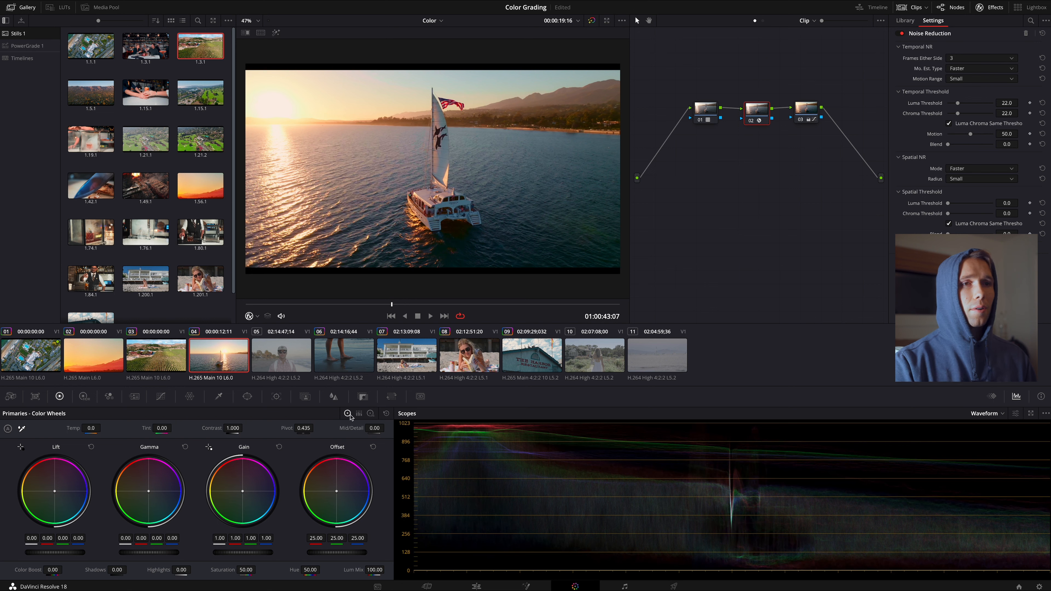
# Step: Compare the sailboat clip with its grades bypassed and restored, and set node 02's contrast to 1.046
pyautogui.click(591, 21)
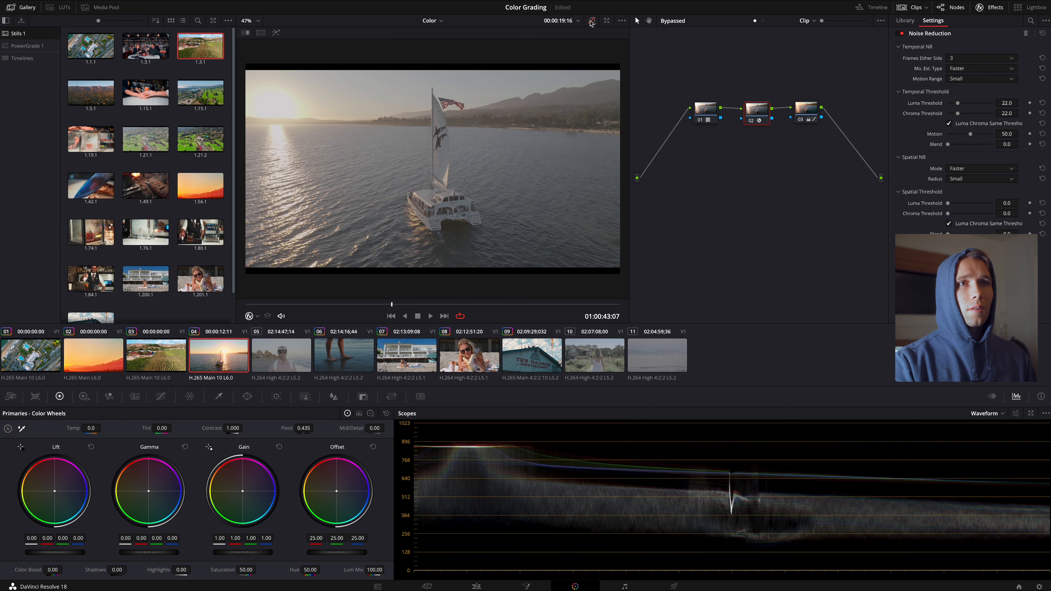
pyautogui.click(591, 21)
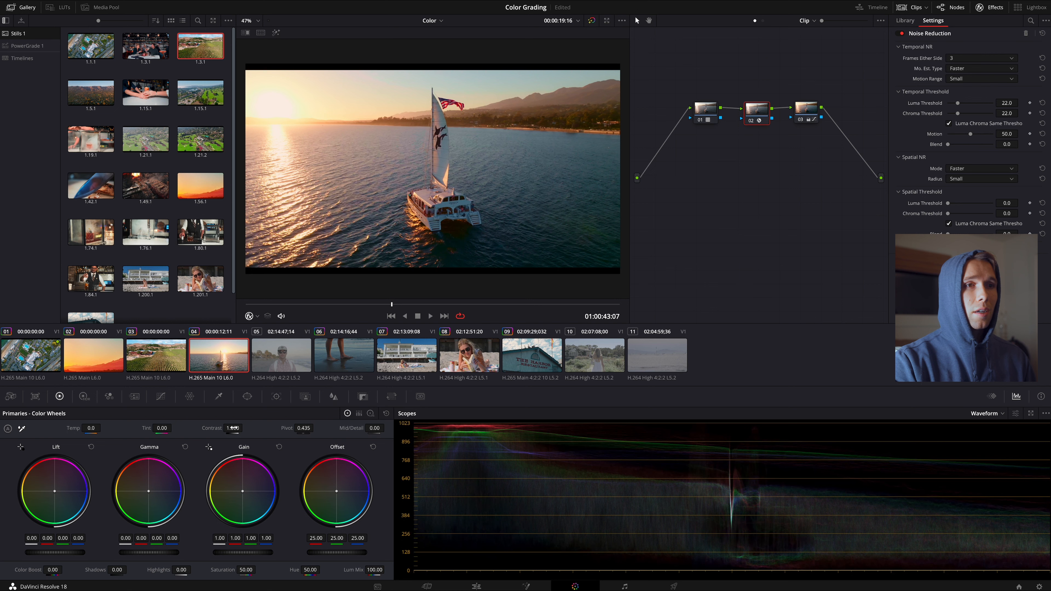
pyautogui.moveTo(234, 428)
pyautogui.mouseDown()
pyautogui.moveTo(159, 421)
pyautogui.moveTo(242, 425)
pyautogui.mouseUp()
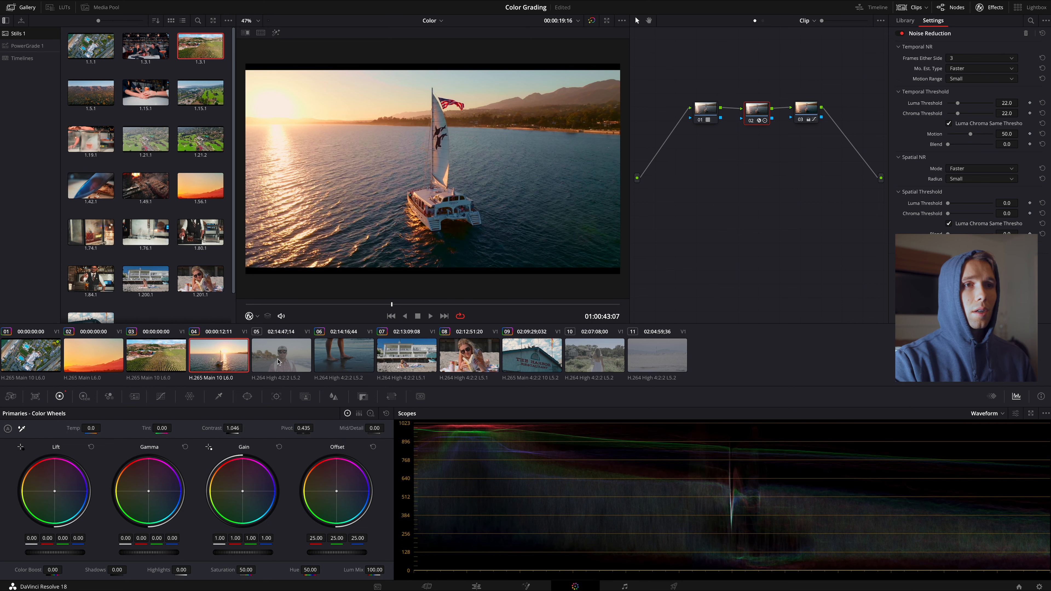
# Step: Apply the Rec Convert 709 PowerGrade to clip 05 and compare the image with node 01 off and on
pyautogui.click(266, 381)
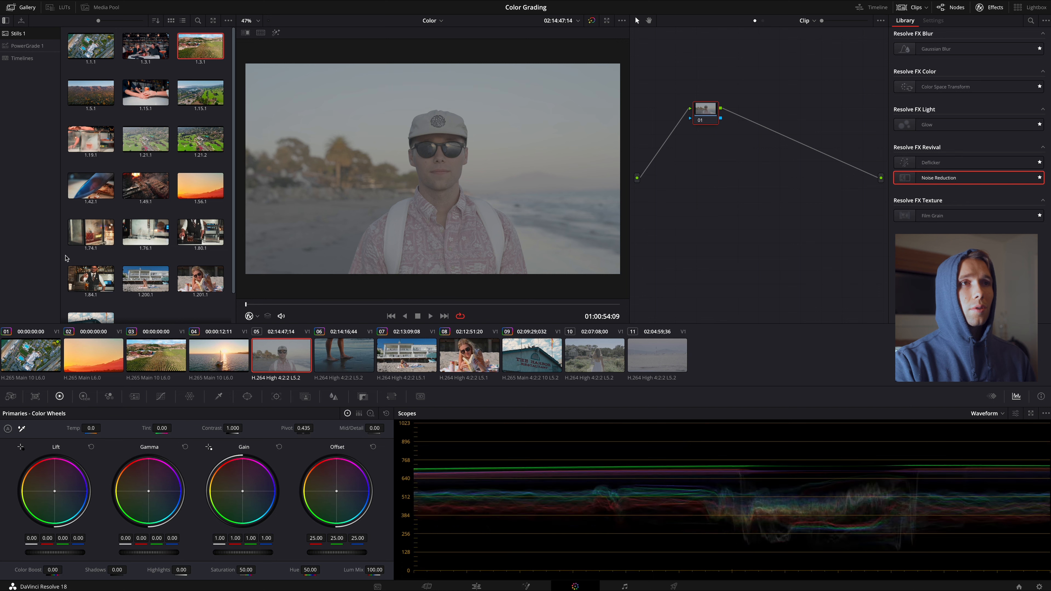
pyautogui.click(19, 45)
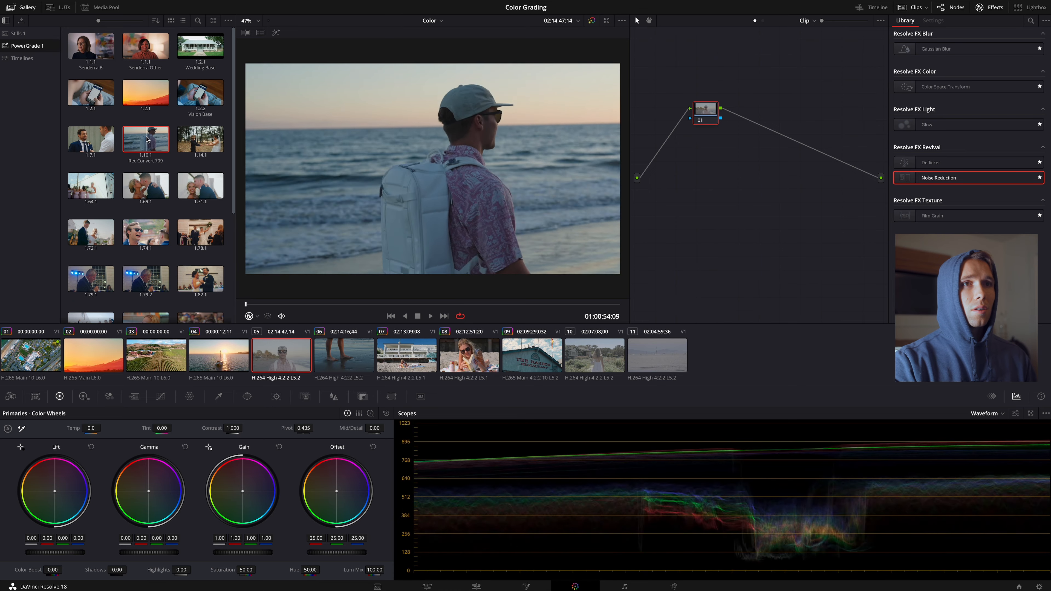
pyautogui.rightClick(127, 139)
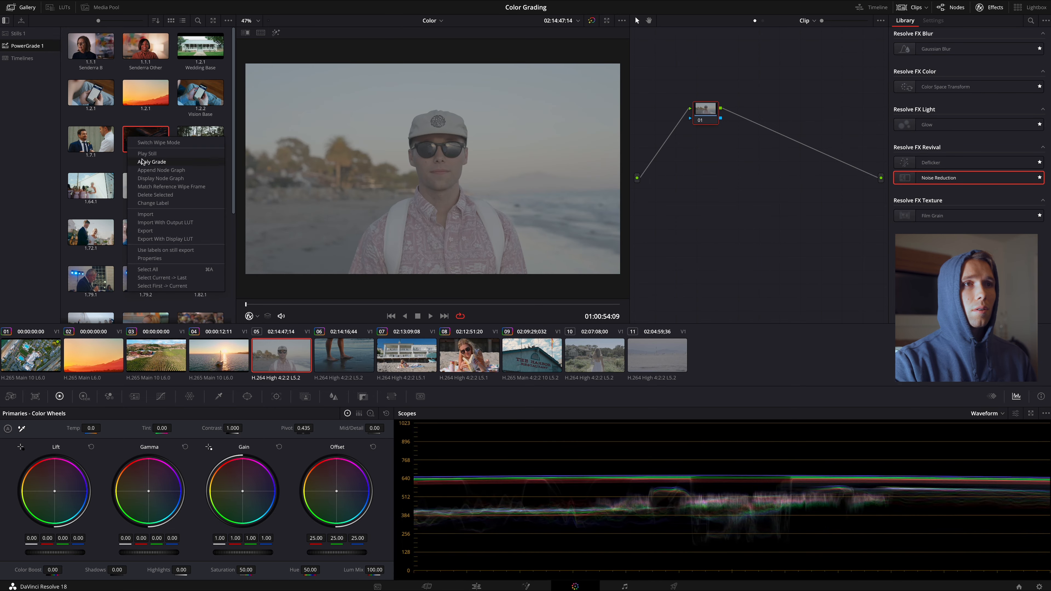
pyautogui.click(152, 162)
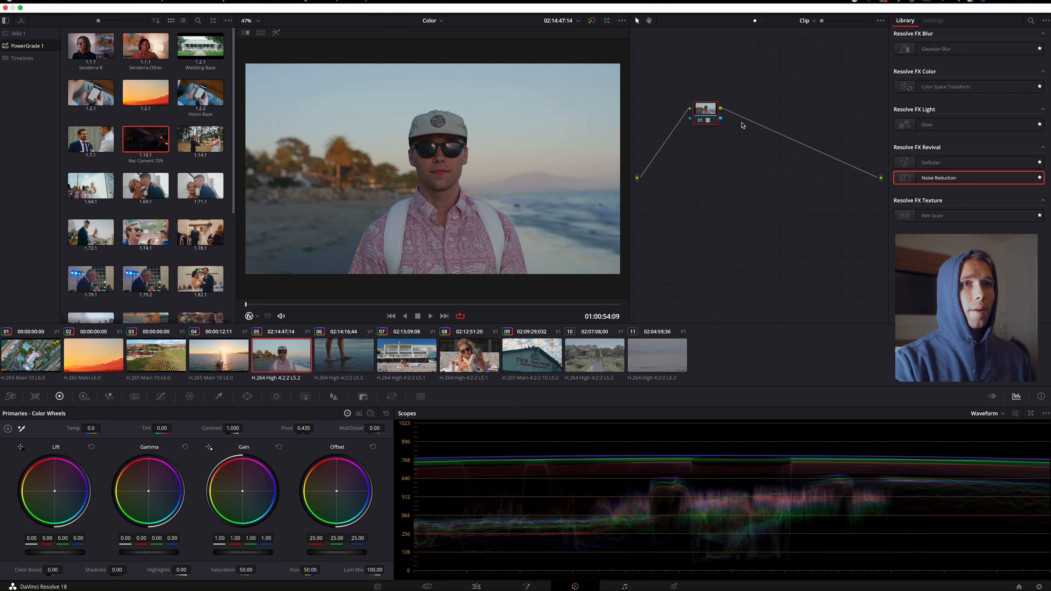
pyautogui.click(701, 122)
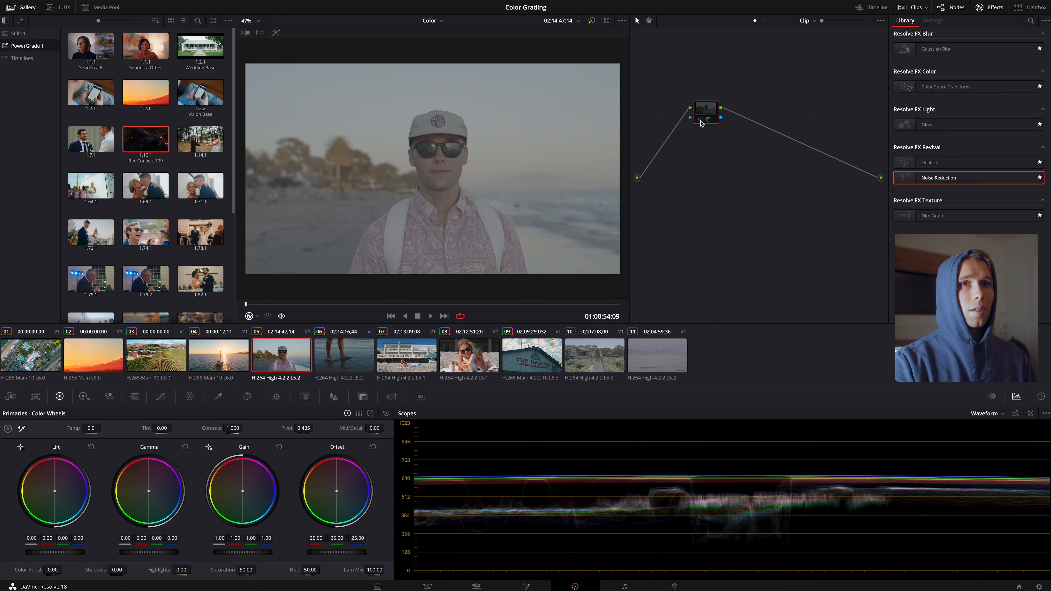
pyautogui.click(699, 123)
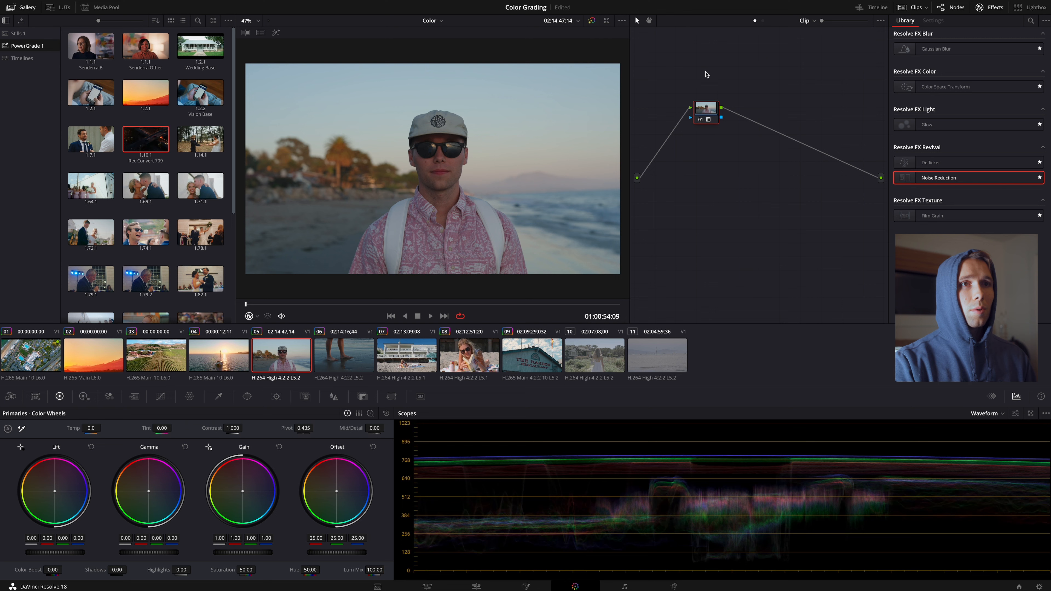
# Step: Add serial node 02 after the conversion node on clip 05 and space the two nodes apart
pyautogui.moveTo(696, 120); pyautogui.dragTo(688, 119)
pyautogui.hotkey('alt', 's')
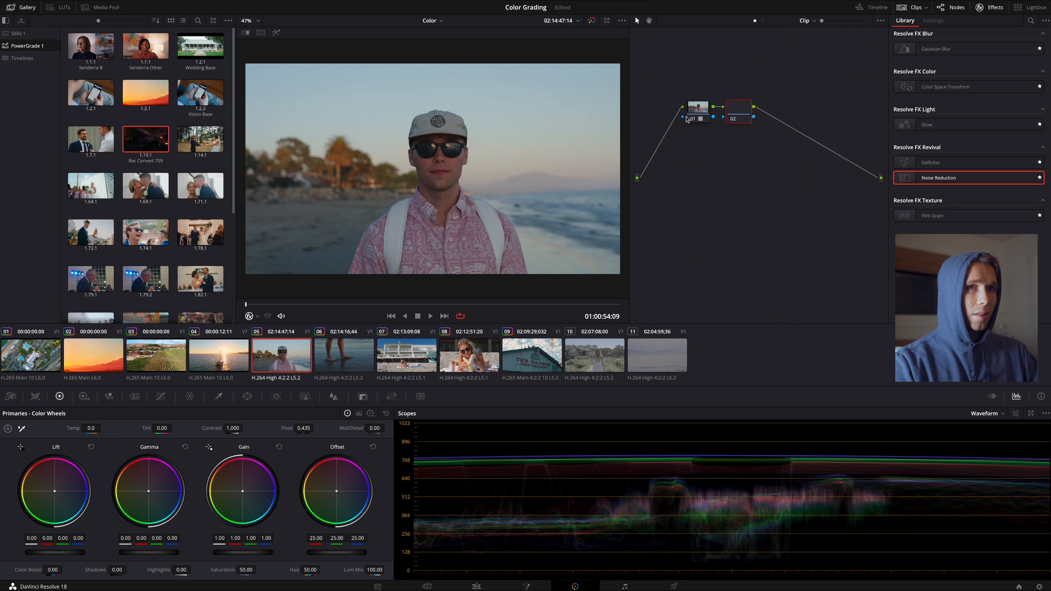
pyautogui.moveTo(739, 113); pyautogui.dragTo(745, 113)
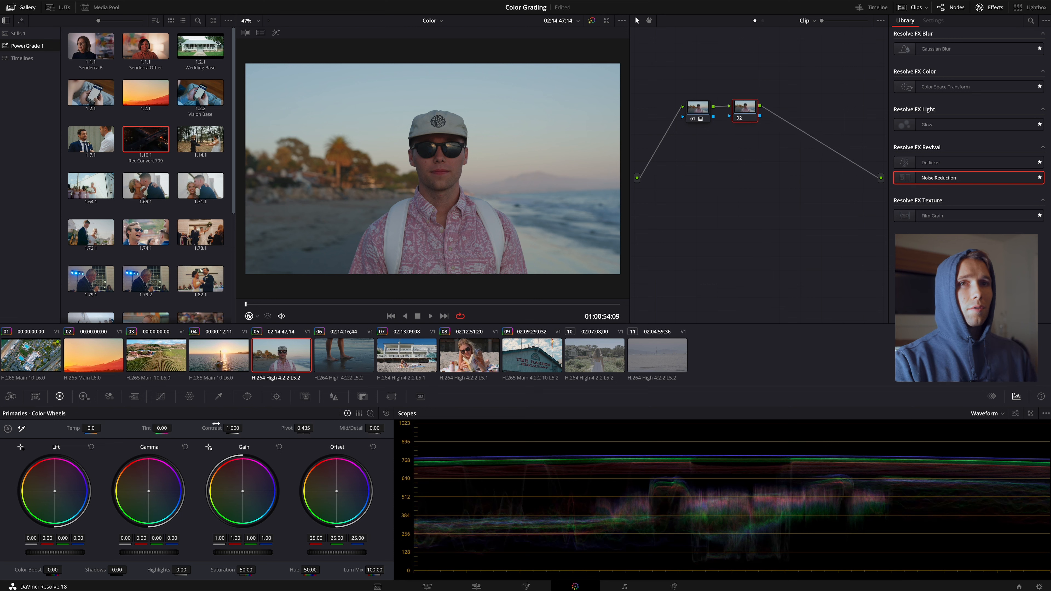
# Step: Shape node 02's custom curve into a gentle S by lowering the shadows and raising the highlights
pyautogui.click(161, 396)
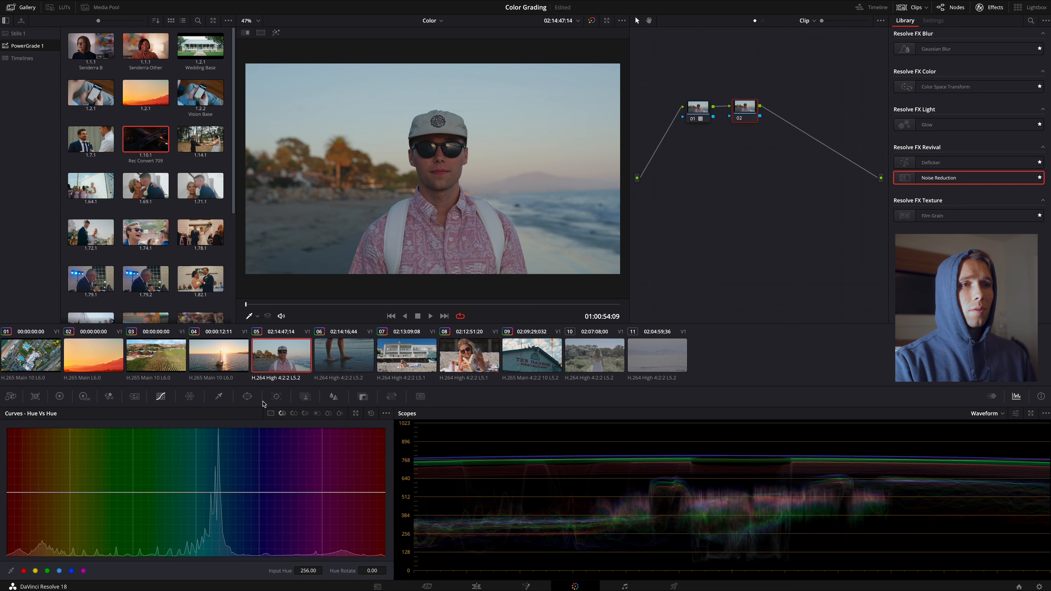
pyautogui.click(271, 414)
pyautogui.moveTo(55, 548); pyautogui.dragTo(58, 551)
pyautogui.moveTo(213, 466); pyautogui.dragTo(216, 461)
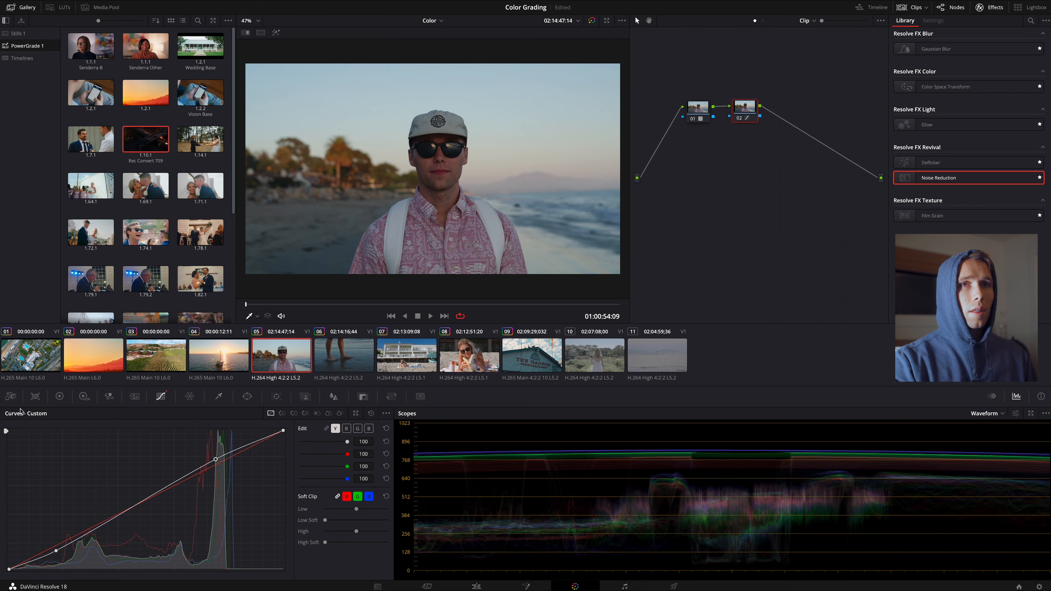
# Step: Set node 02's Color Boost to 31.00 on the beach portrait clip
pyautogui.click(59, 396)
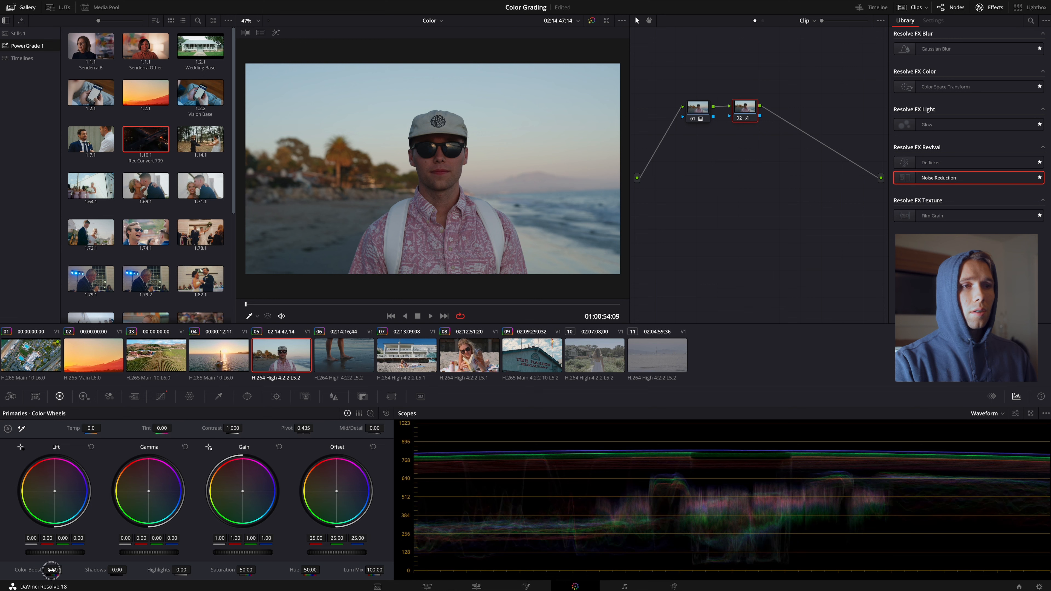
pyautogui.moveTo(52, 570); pyautogui.dragTo(86, 568)
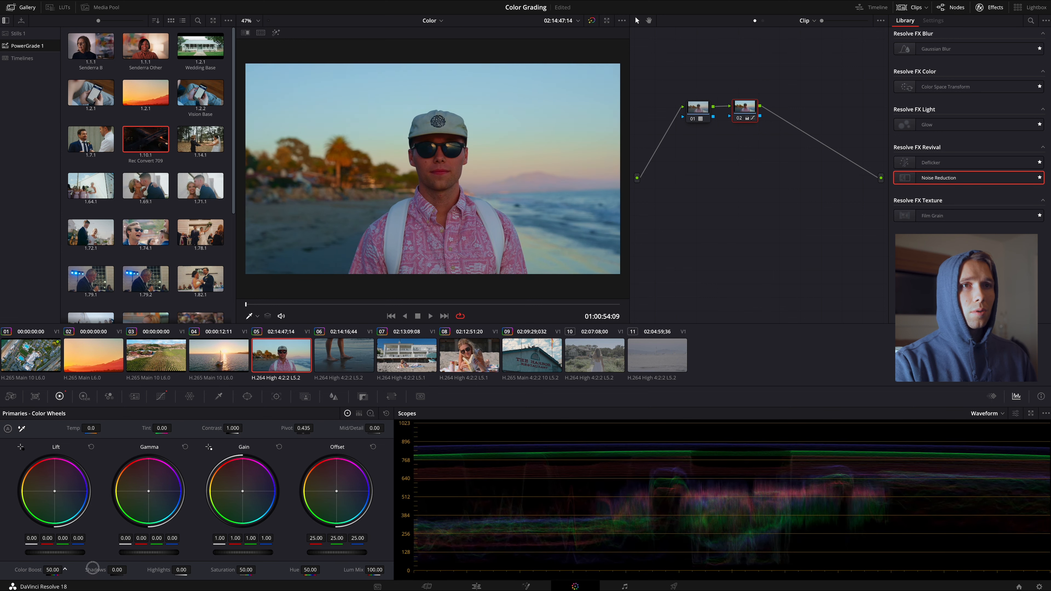
pyautogui.moveTo(87, 567)
pyautogui.mouseDown()
pyautogui.moveTo(101, 565)
pyautogui.moveTo(78, 563)
pyautogui.mouseUp()
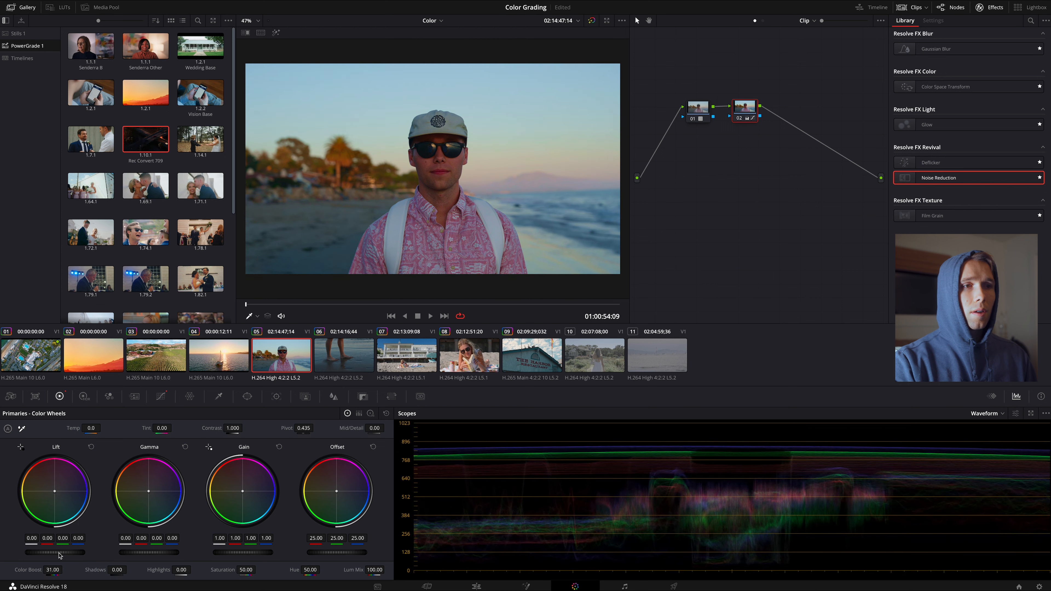
# Step: Set node 02's Lift to -0.01, Gamma to 0.04 and Gain to 1.04 on the beach portrait clip
pyautogui.moveTo(59, 554); pyautogui.dragTo(33, 550)
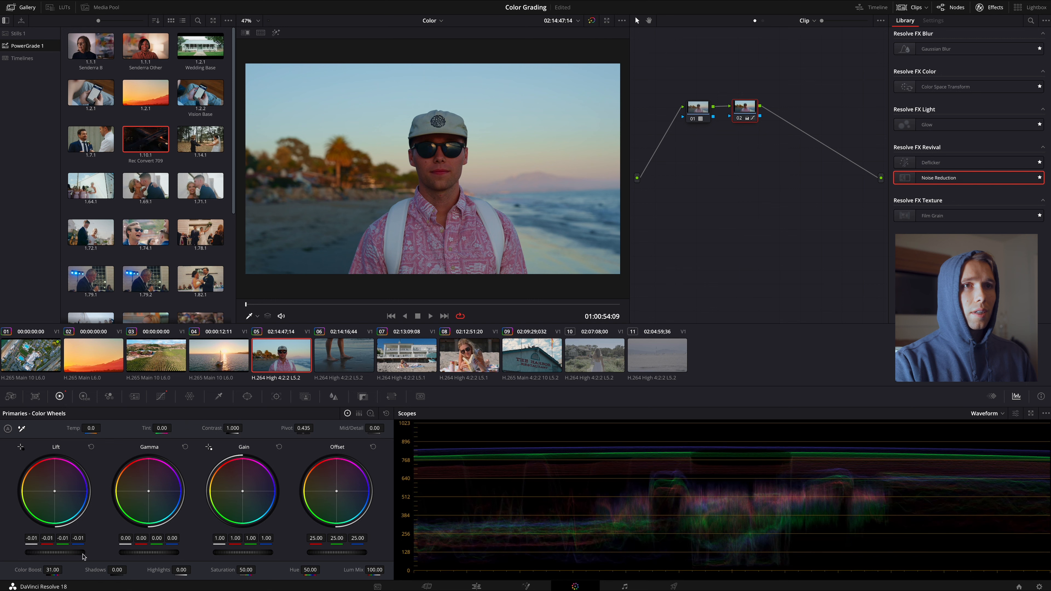
pyautogui.moveTo(145, 556)
pyautogui.mouseDown()
pyautogui.moveTo(170, 554)
pyautogui.moveTo(145, 555)
pyautogui.mouseUp()
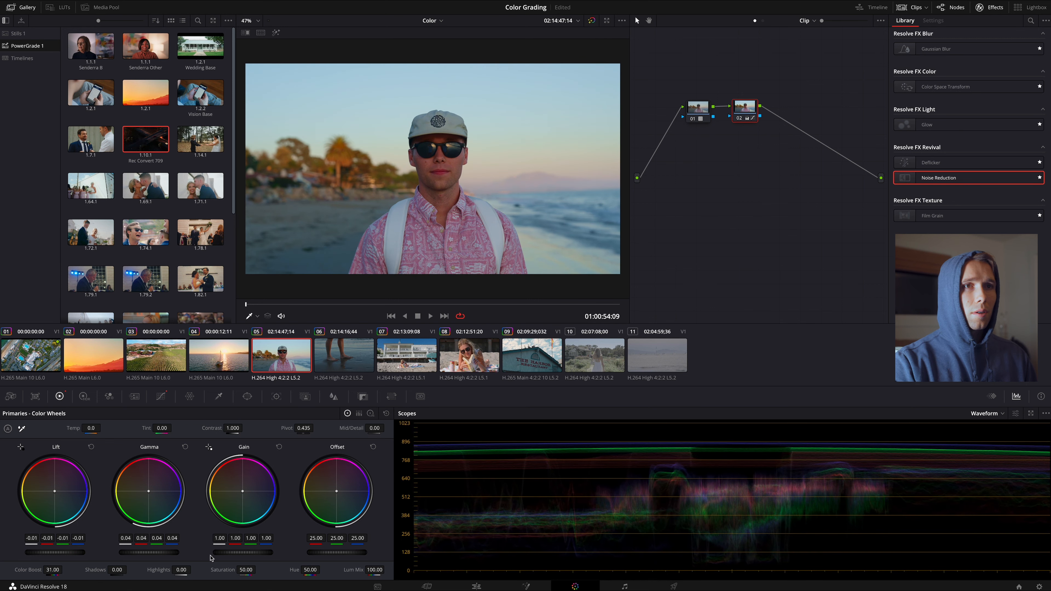
pyautogui.moveTo(239, 552)
pyautogui.mouseDown()
pyautogui.moveTo(271, 551)
pyautogui.moveTo(250, 553)
pyautogui.mouseUp()
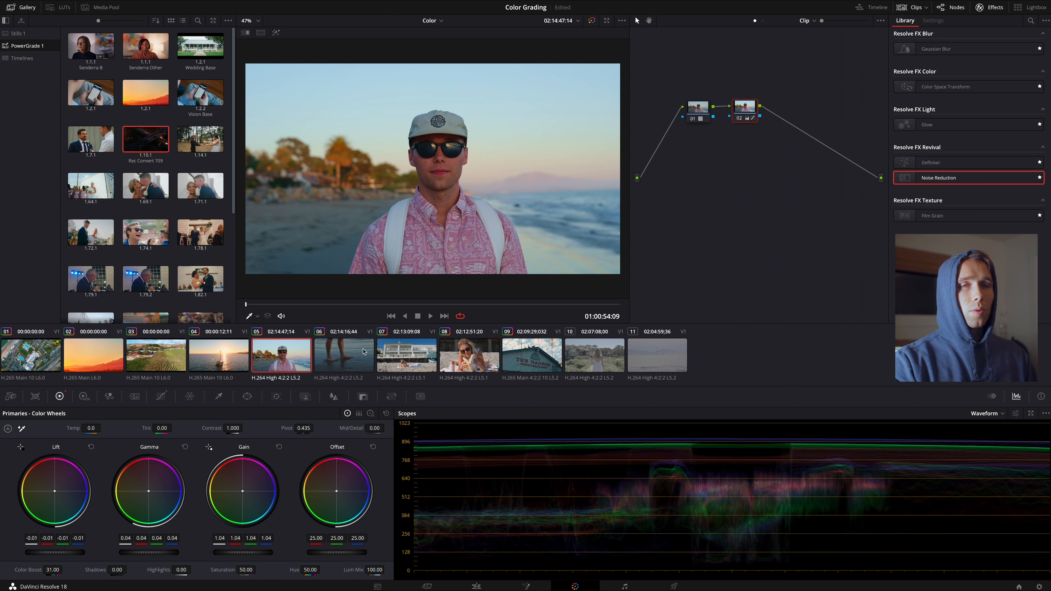
# Step: Add serial node 03, rotate the skin's red hues by -8.63 on its Hue Vs Hue curve, and compare the node off and on
pyautogui.hotkey('alt', 's')
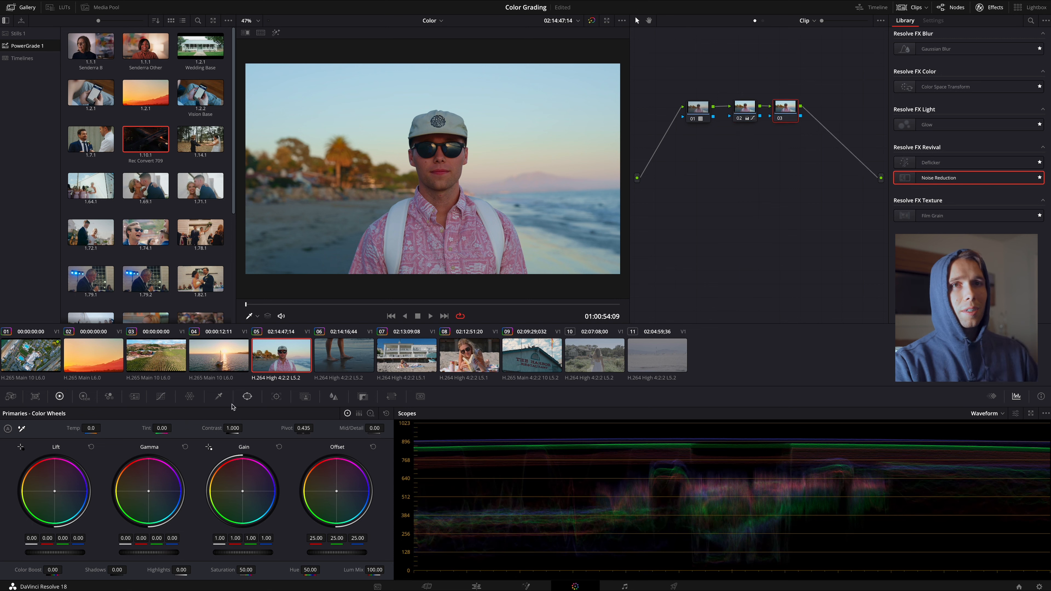
pyautogui.click(160, 397)
pyautogui.click(283, 413)
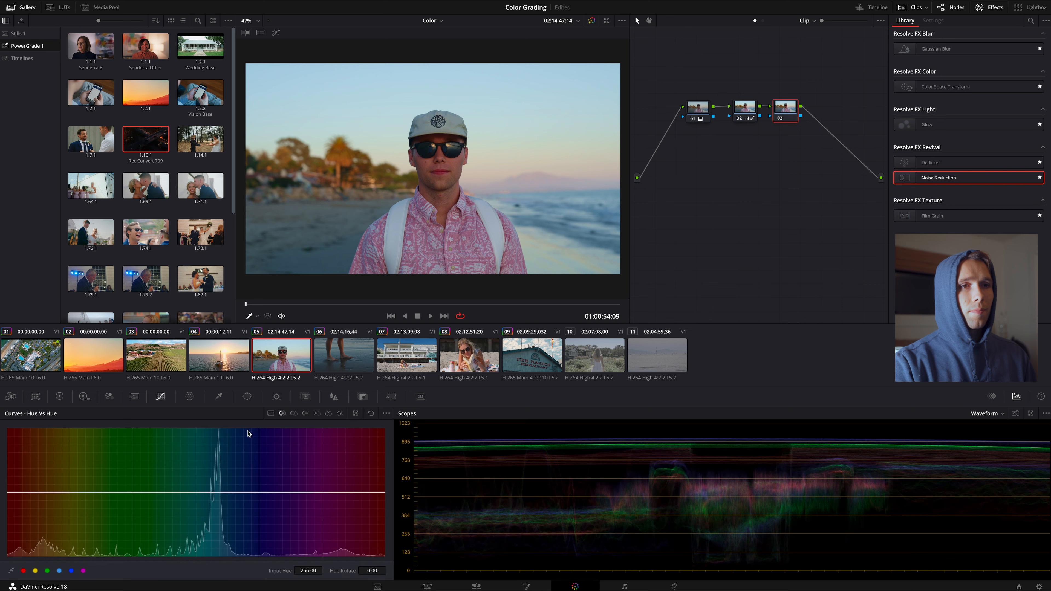
pyautogui.scroll(5, 400, 208)
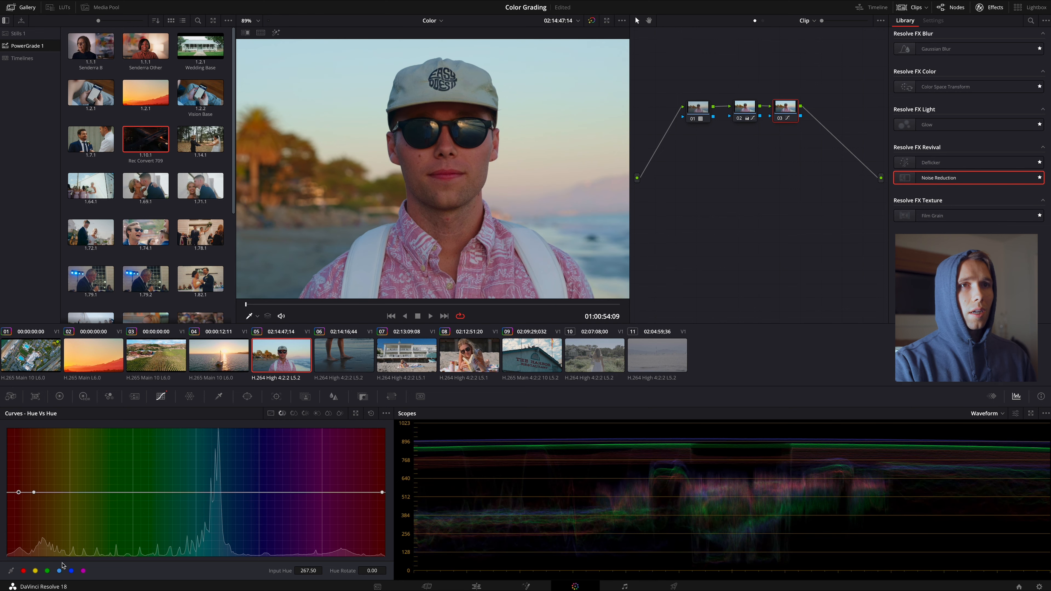
pyautogui.moveTo(20, 494); pyautogui.dragTo(48, 492)
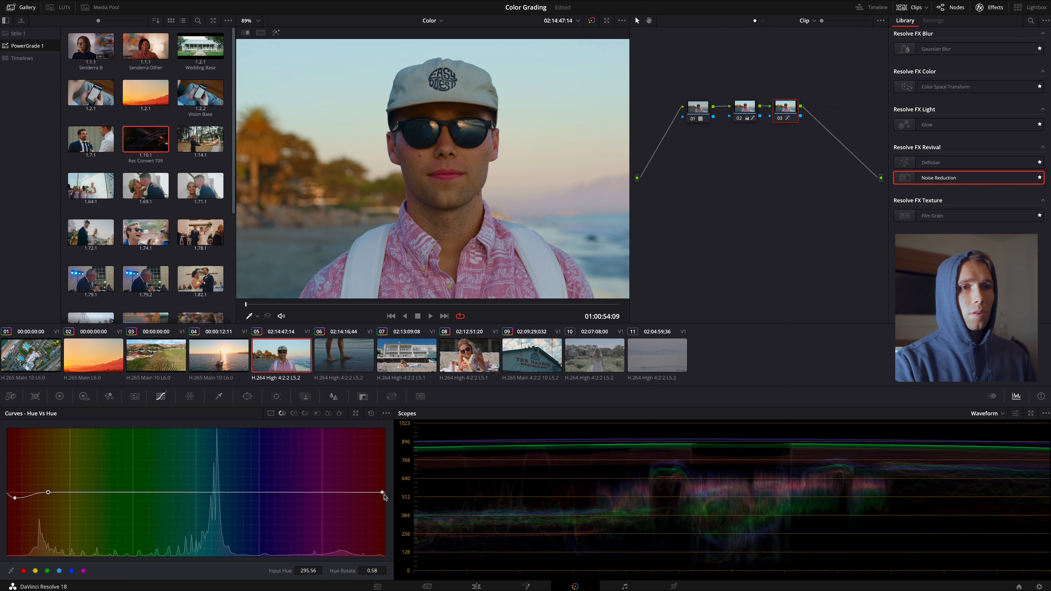
pyautogui.moveTo(384, 496); pyautogui.dragTo(364, 494)
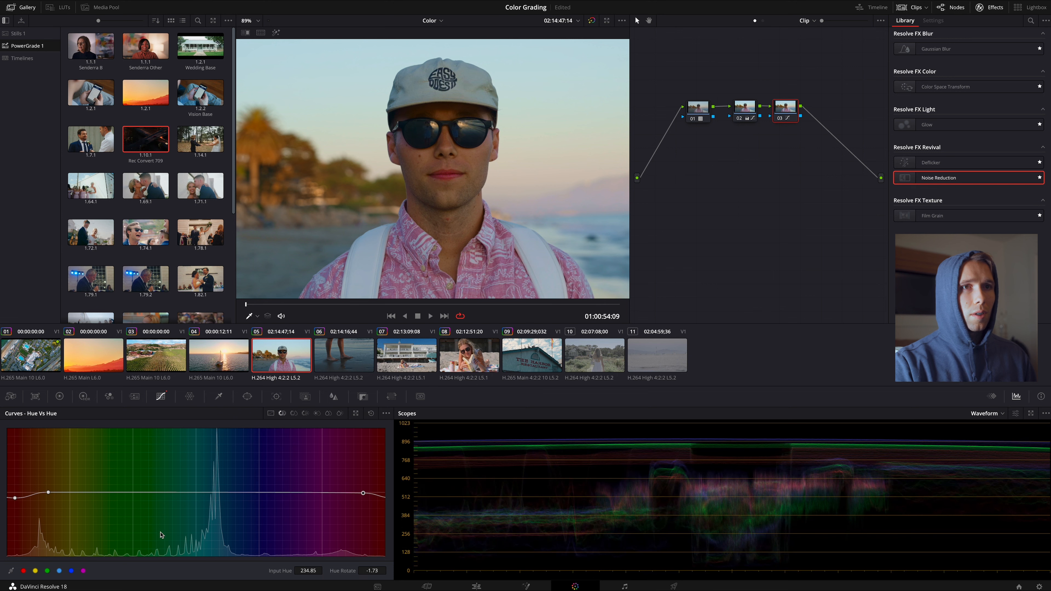
pyautogui.moveTo(17, 499)
pyautogui.mouseDown()
pyautogui.moveTo(16, 488)
pyautogui.moveTo(21, 495)
pyautogui.mouseUp()
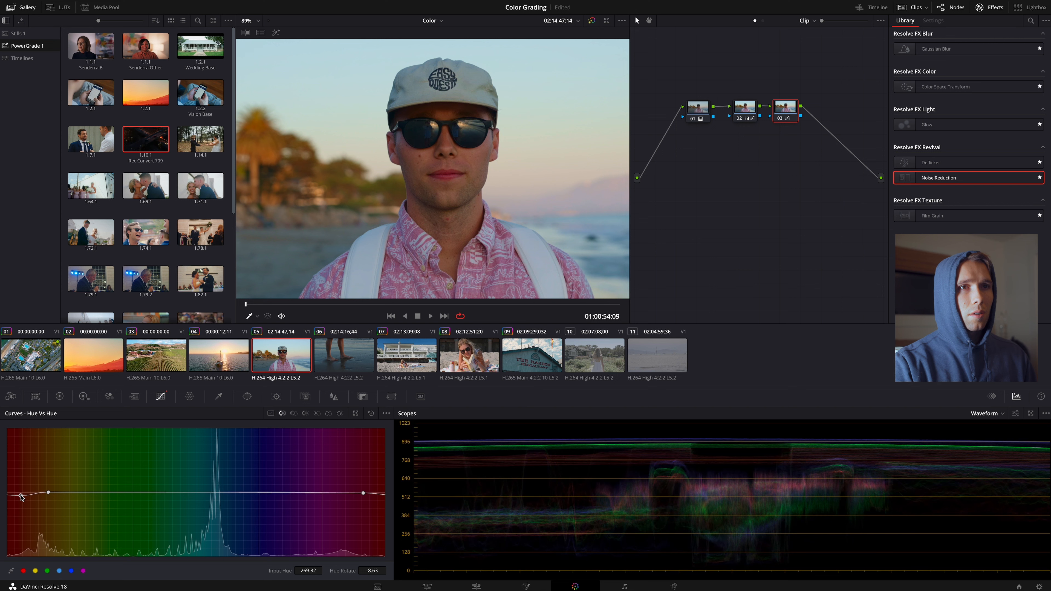
pyautogui.click(780, 117)
pyautogui.click(779, 118)
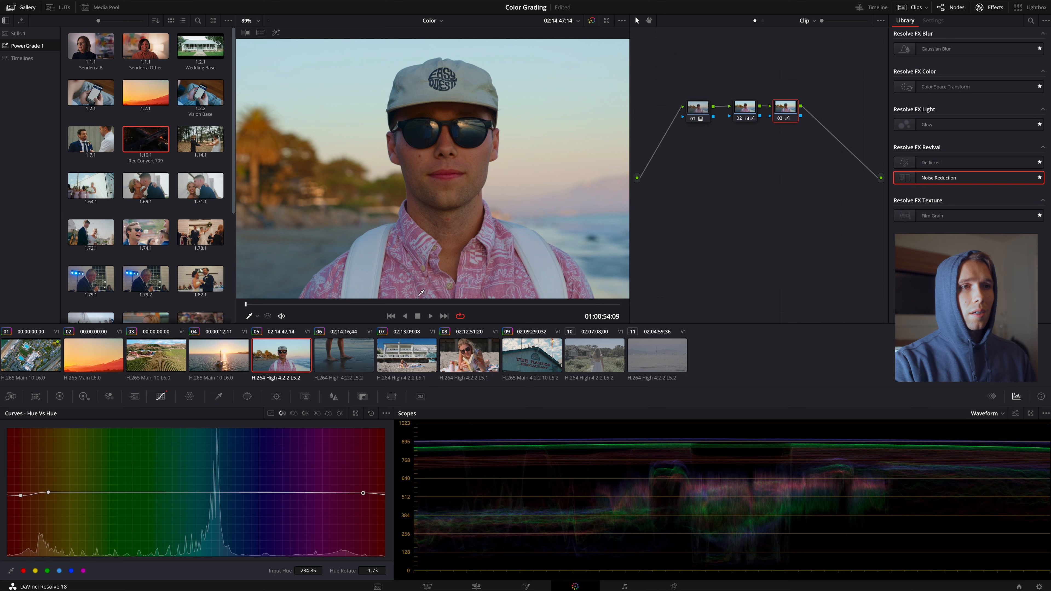
# Step: Lower node 03's pinkish-red saturation to 0.93 with Hue Vs Sat and rotate its magenta hues by -5.18 with Hue Vs Hue
pyautogui.click(294, 414)
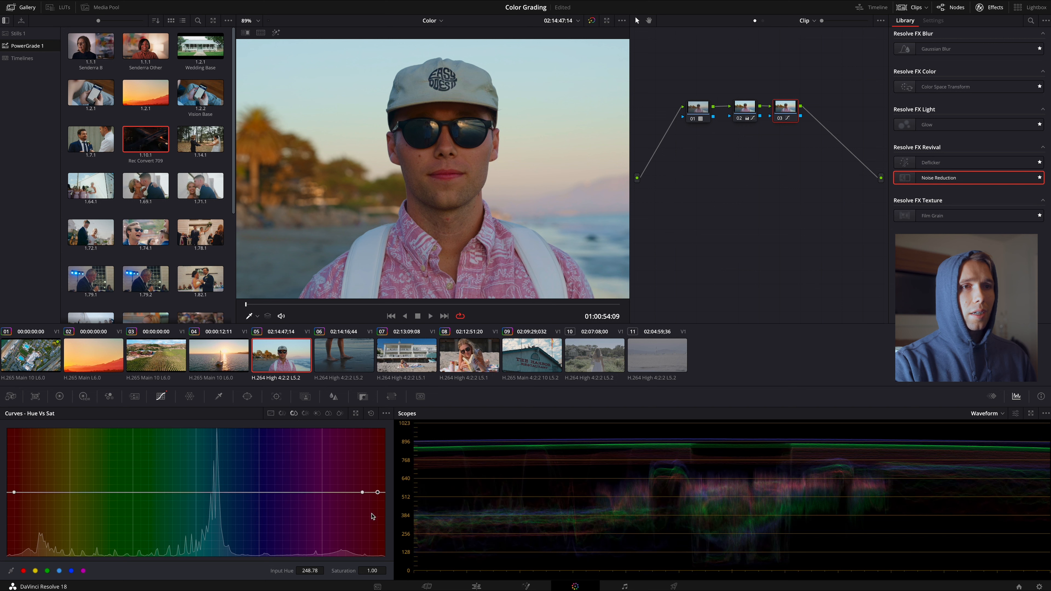
pyautogui.moveTo(379, 495); pyautogui.dragTo(378, 496)
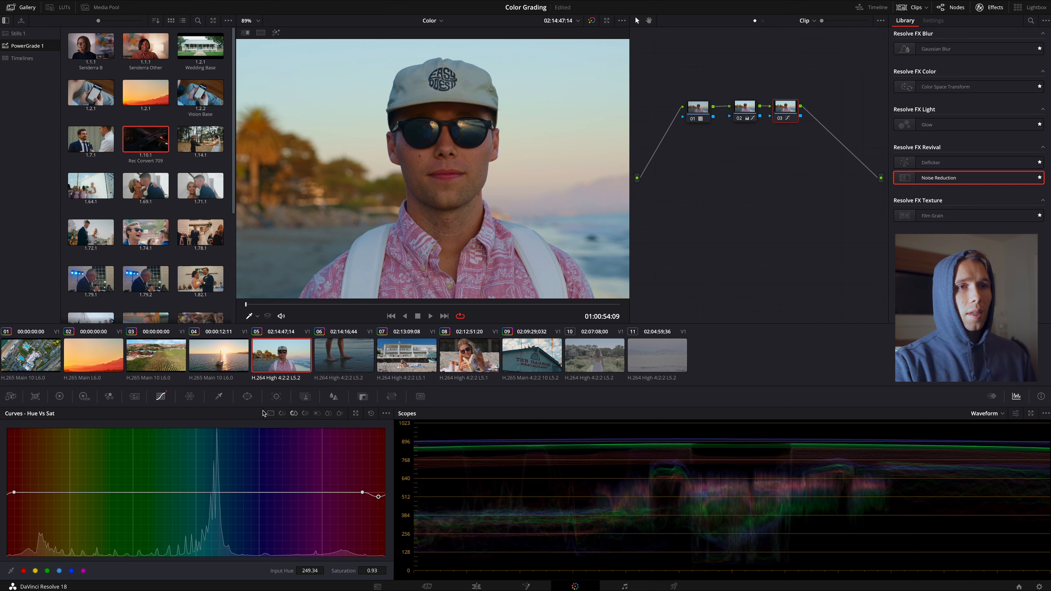
pyautogui.click(281, 413)
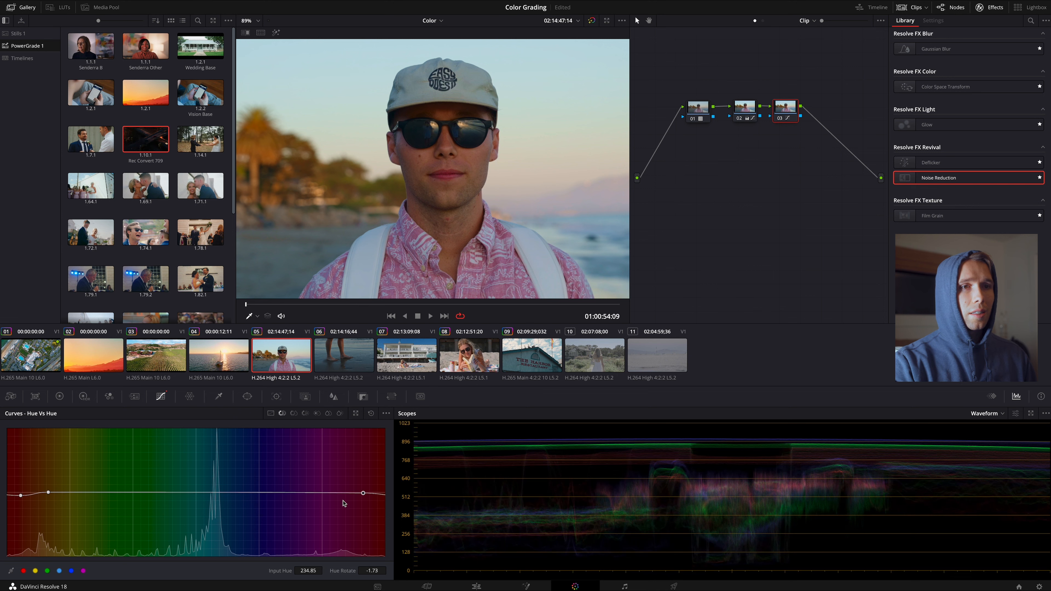
pyautogui.click(348, 493)
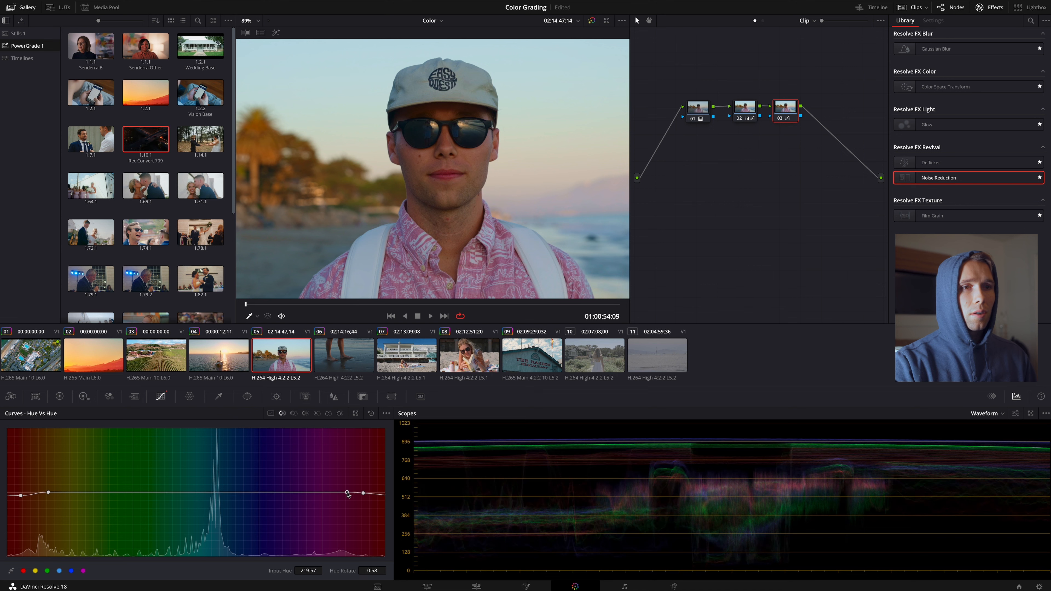
pyautogui.moveTo(362, 495); pyautogui.dragTo(357, 498)
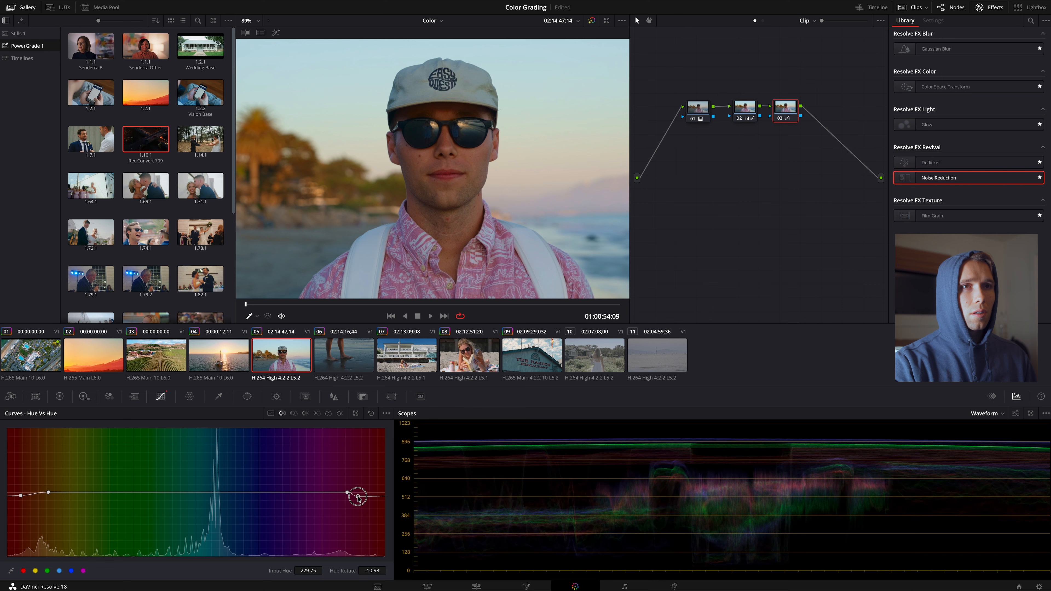
pyautogui.moveTo(358, 497); pyautogui.dragTo(361, 494)
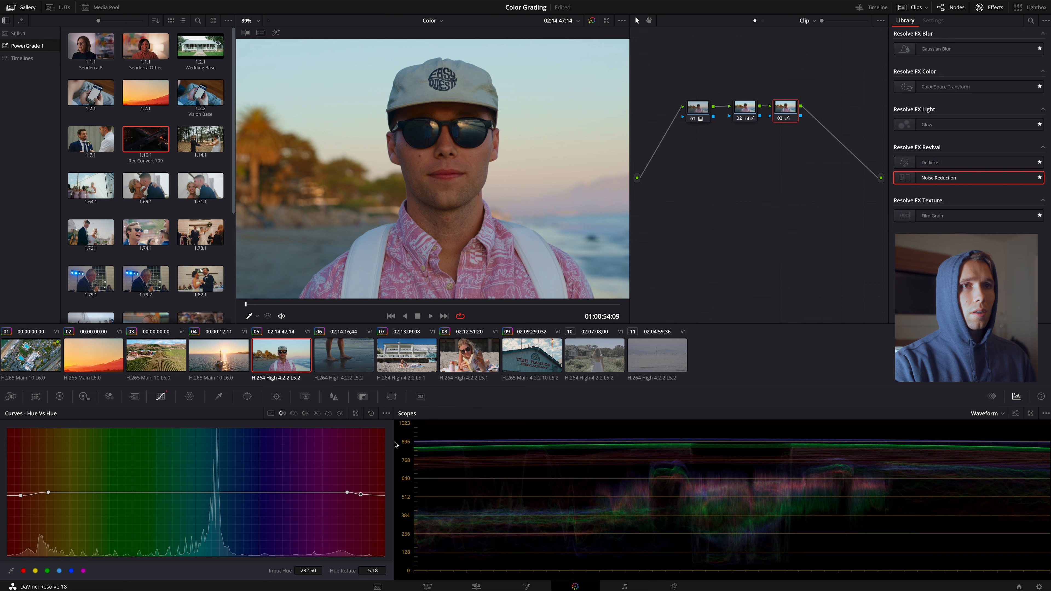
# Step: Compare the full portrait image with nodes 02 and 03 off and on
pyautogui.scroll(-5, 443, 237)
pyautogui.scroll(1, 426, 267)
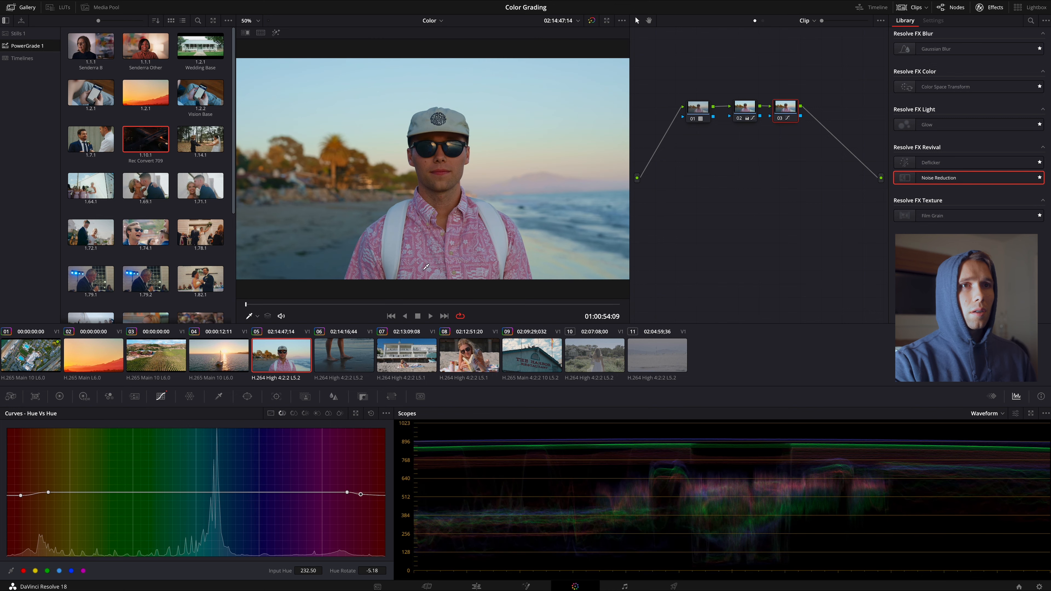
pyautogui.click(749, 111)
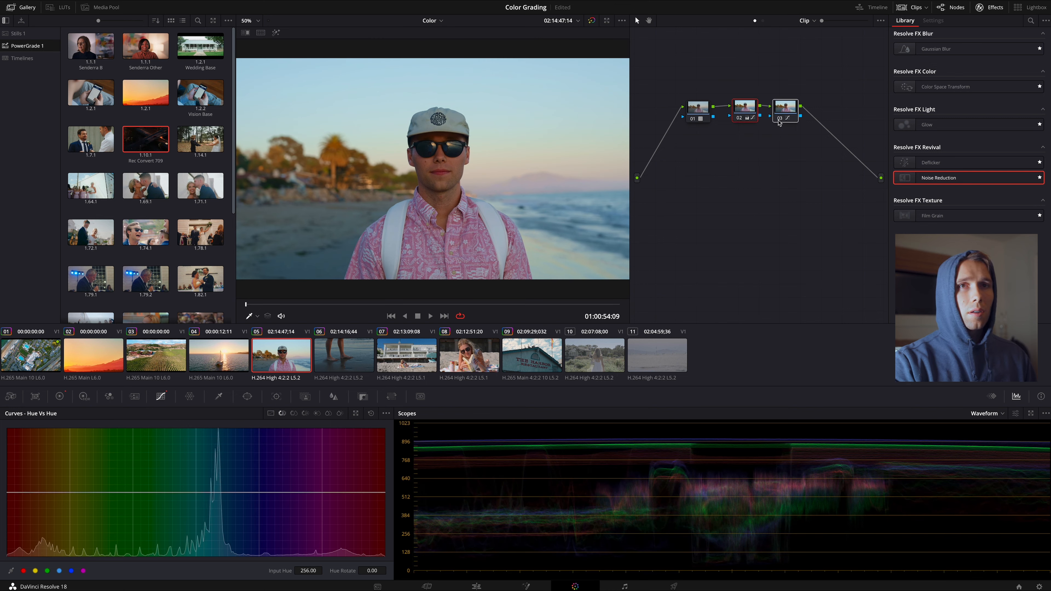
pyautogui.press('super+d')
pyautogui.press('super+d')
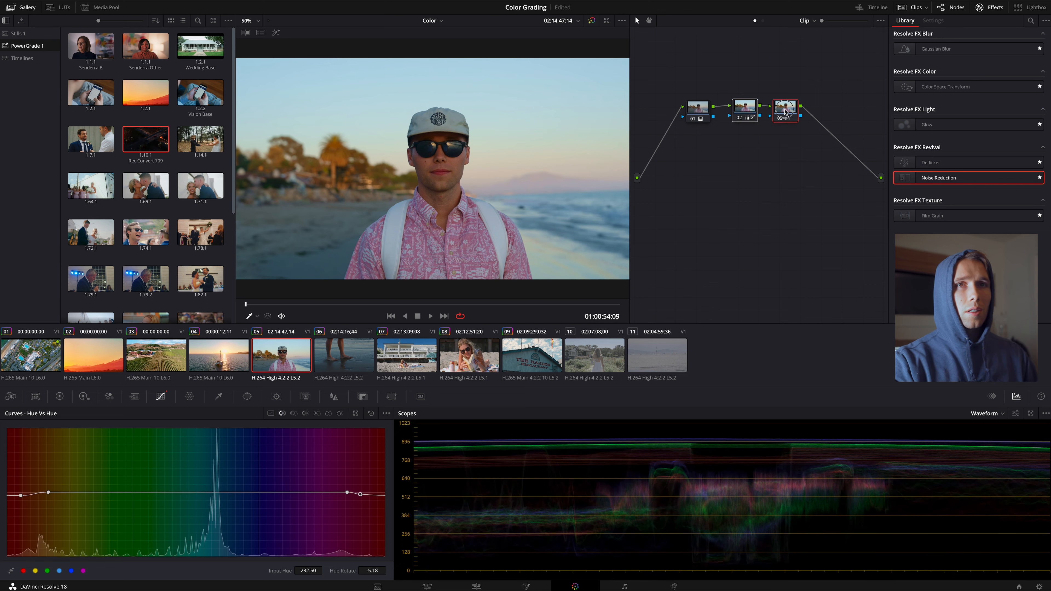
# Step: Add serial node 04 after node 03 and place it on a second row beneath node 01
pyautogui.click(783, 113)
pyautogui.hotkey('alt', 's')
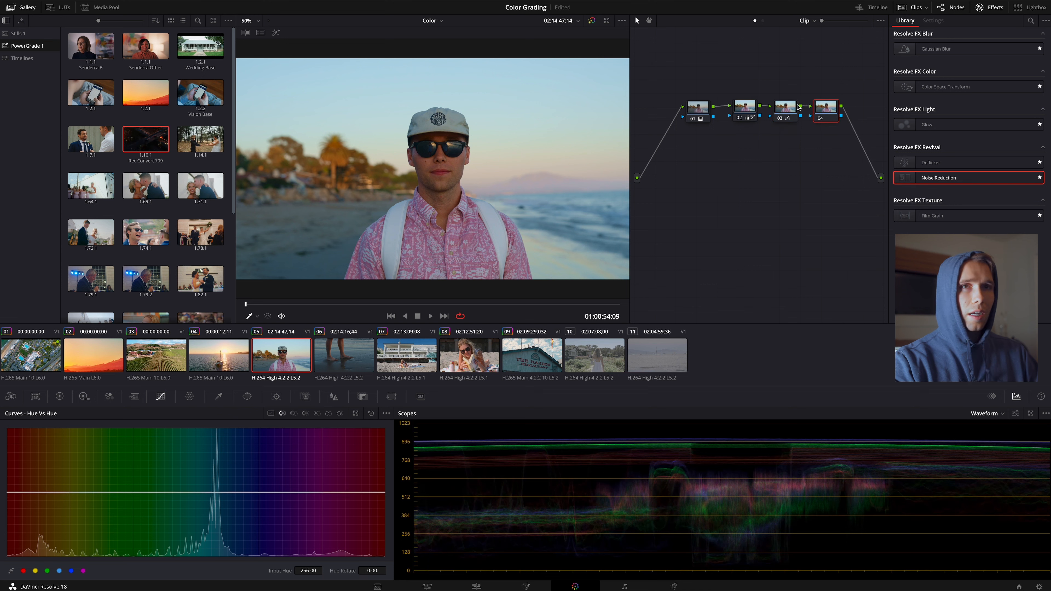
pyautogui.moveTo(823, 113); pyautogui.dragTo(693, 159)
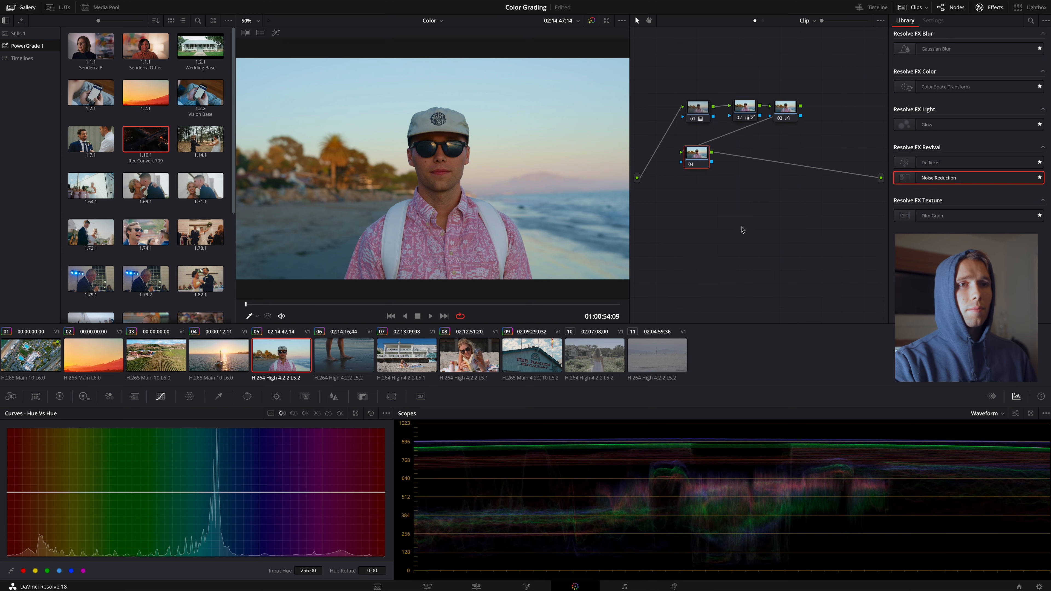
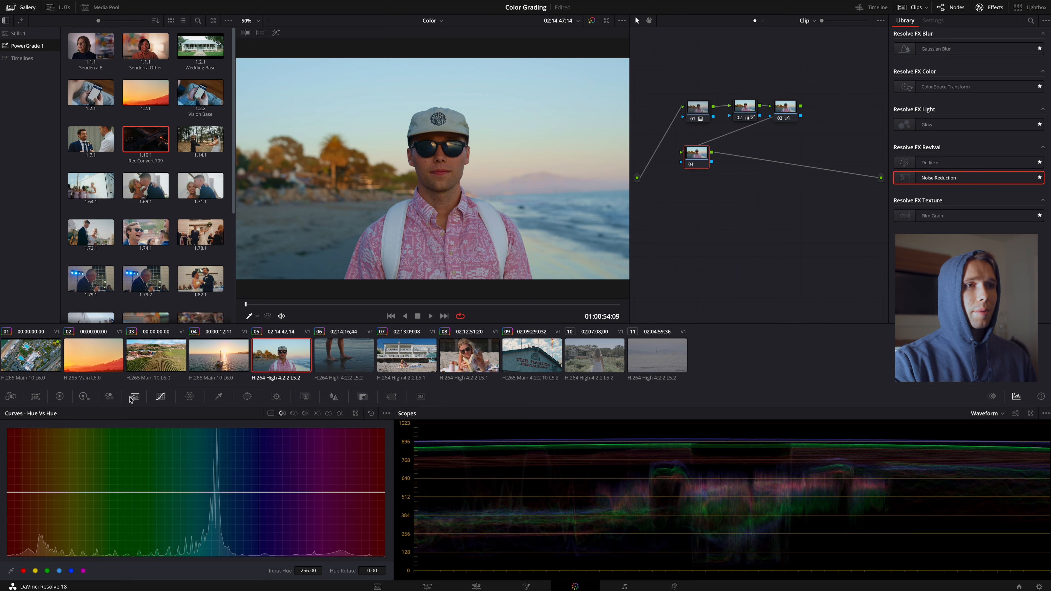
# Step: Add a gradient window to node 04 over the sky and sea beside the man, rotated about 69, with its highlight view on
pyautogui.click(245, 399)
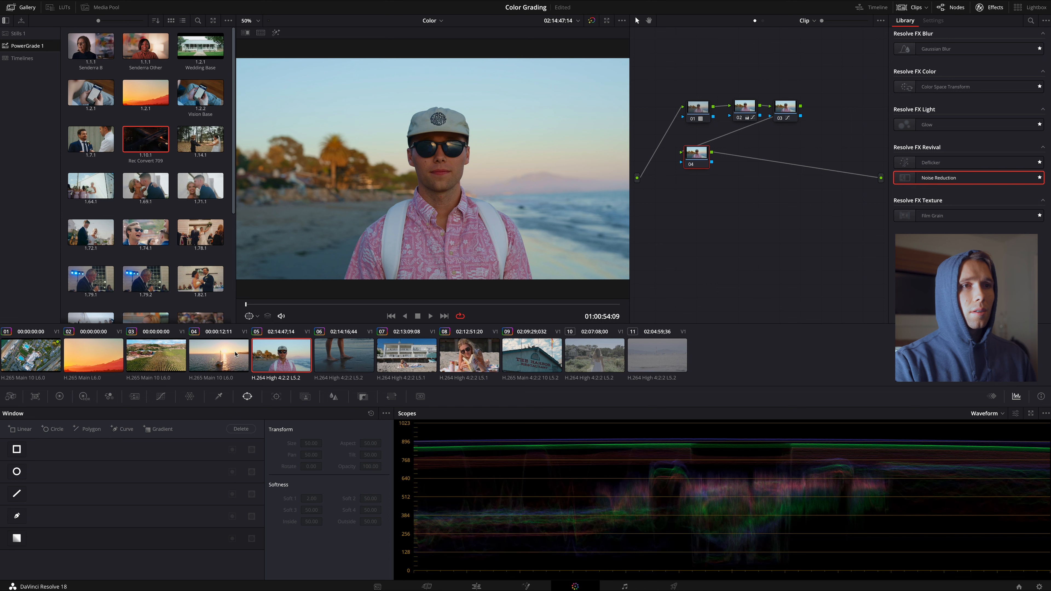
pyautogui.click(16, 538)
pyautogui.moveTo(420, 182); pyautogui.dragTo(391, 202)
pyautogui.hotkey('shift', 'h')
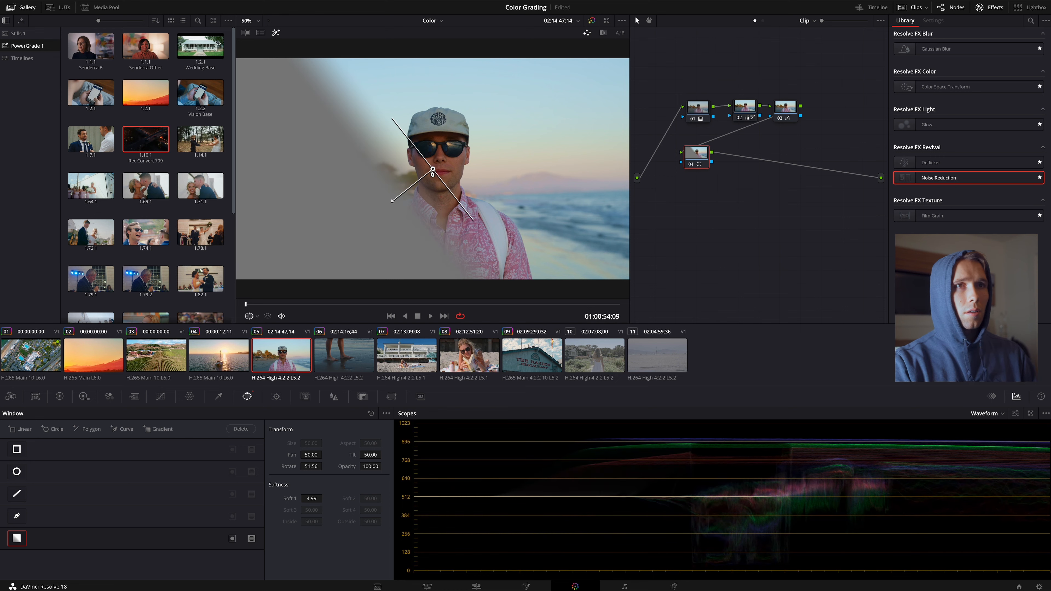
pyautogui.moveTo(432, 168); pyautogui.dragTo(529, 151)
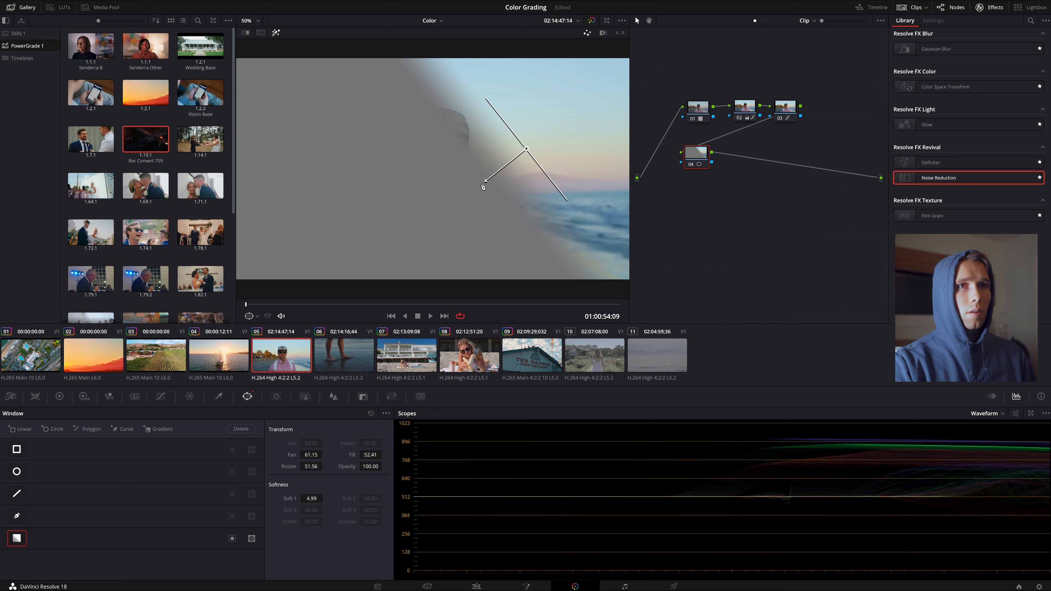
pyautogui.moveTo(483, 187); pyautogui.dragTo(530, 153)
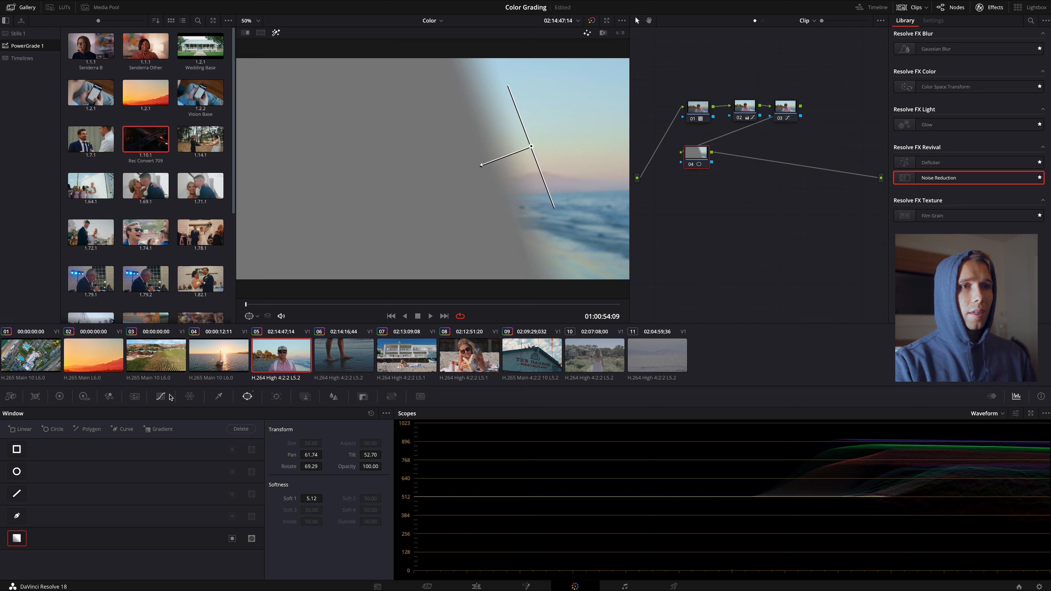
# Step: Darken the area inside node 04's gradient by pulling the midtones of its custom curve slightly down
pyautogui.click(160, 396)
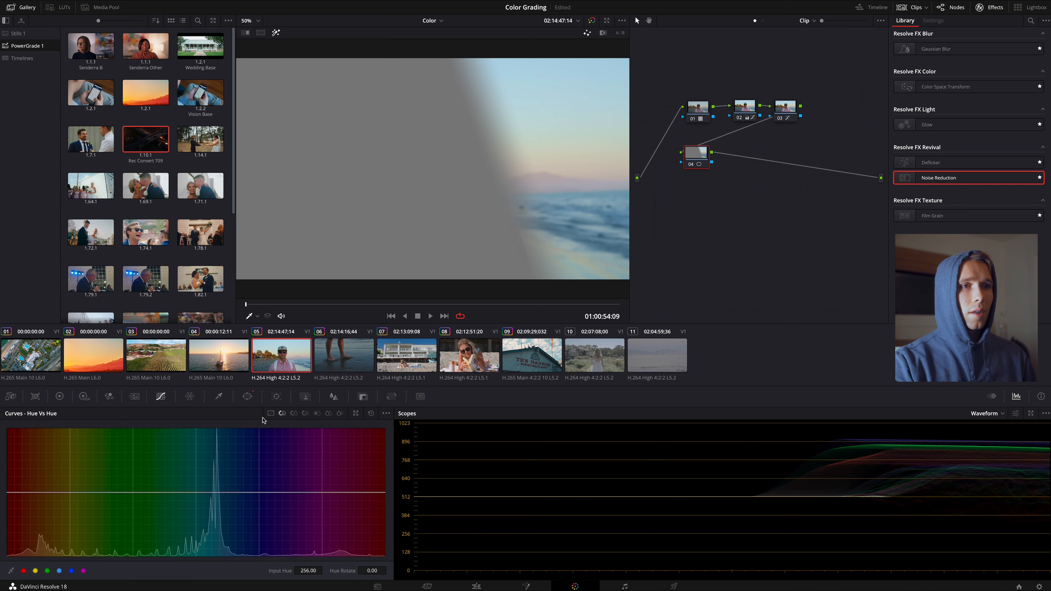
pyautogui.click(271, 413)
pyautogui.moveTo(136, 514); pyautogui.dragTo(142, 519)
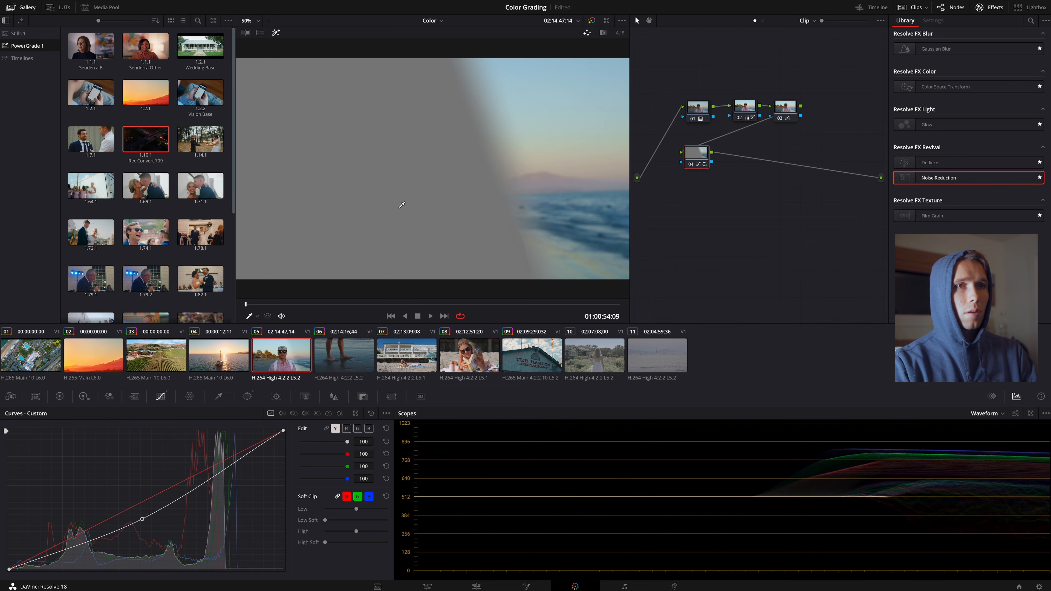
# Step: Soften node 04's gradient to about 8 and shift it farther from the man, to about Pan 64.8 and Tilt 53.7
pyautogui.click(247, 396)
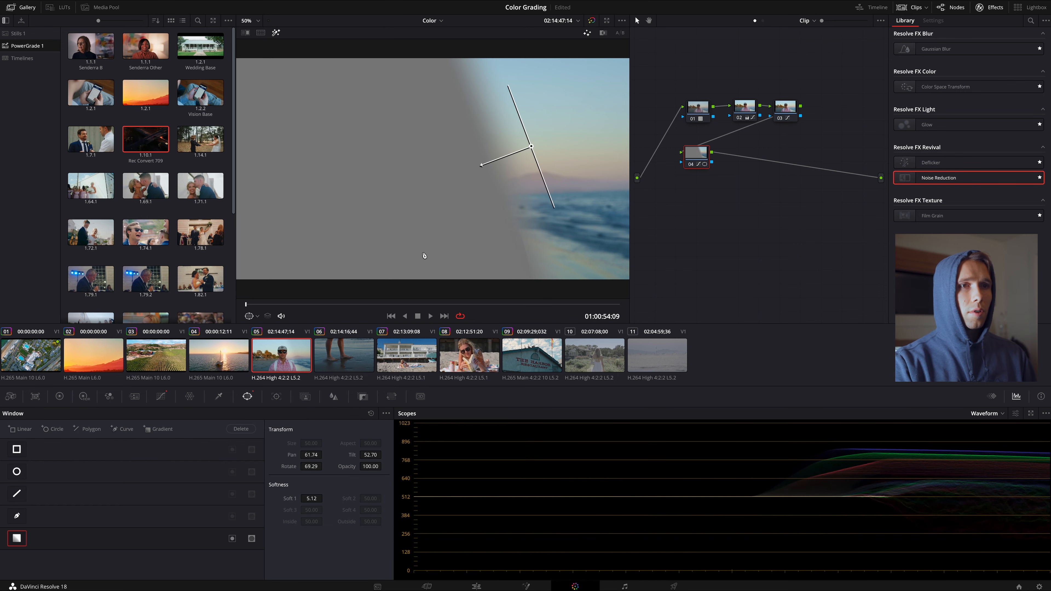
pyautogui.moveTo(481, 163); pyautogui.dragTo(455, 181)
pyautogui.moveTo(533, 147); pyautogui.dragTo(557, 139)
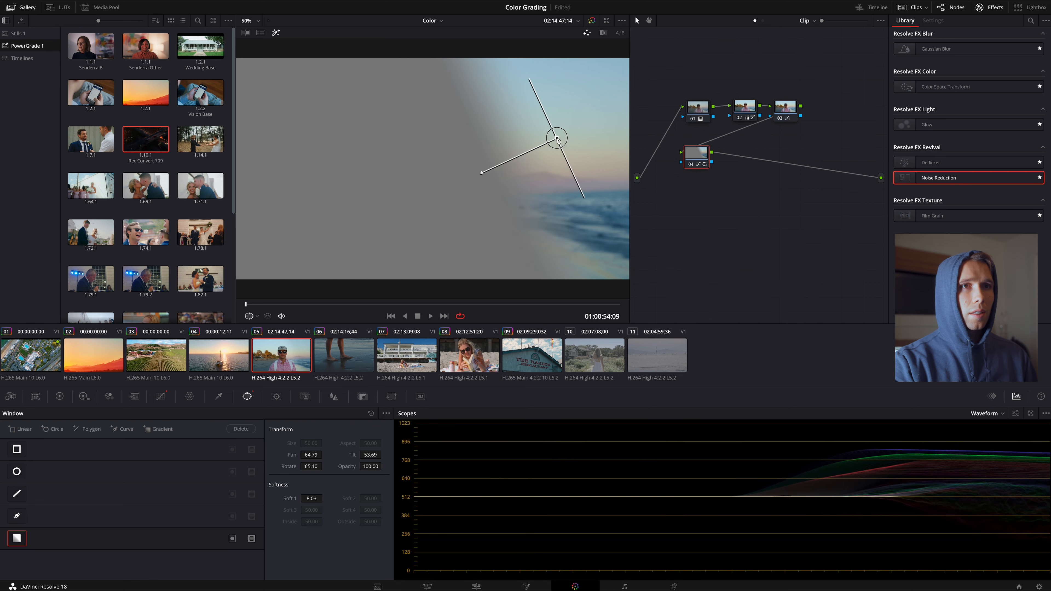
# Step: Set node 04's Temp to 530.0, Tint to 31.00 and Saturation to 64.00, and turn off the highlight view
pyautogui.click(59, 397)
pyautogui.moveTo(87, 428)
pyautogui.mouseDown()
pyautogui.moveTo(120, 427)
pyautogui.moveTo(92, 428)
pyautogui.mouseUp()
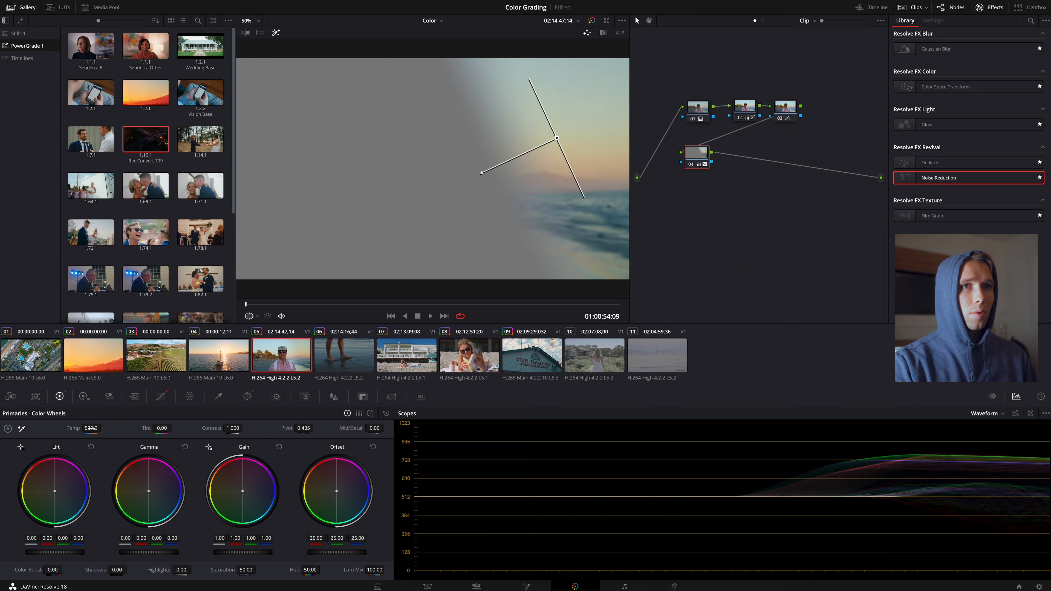
pyautogui.moveTo(169, 428)
pyautogui.mouseDown()
pyautogui.moveTo(224, 425)
pyautogui.moveTo(164, 428)
pyautogui.mouseUp()
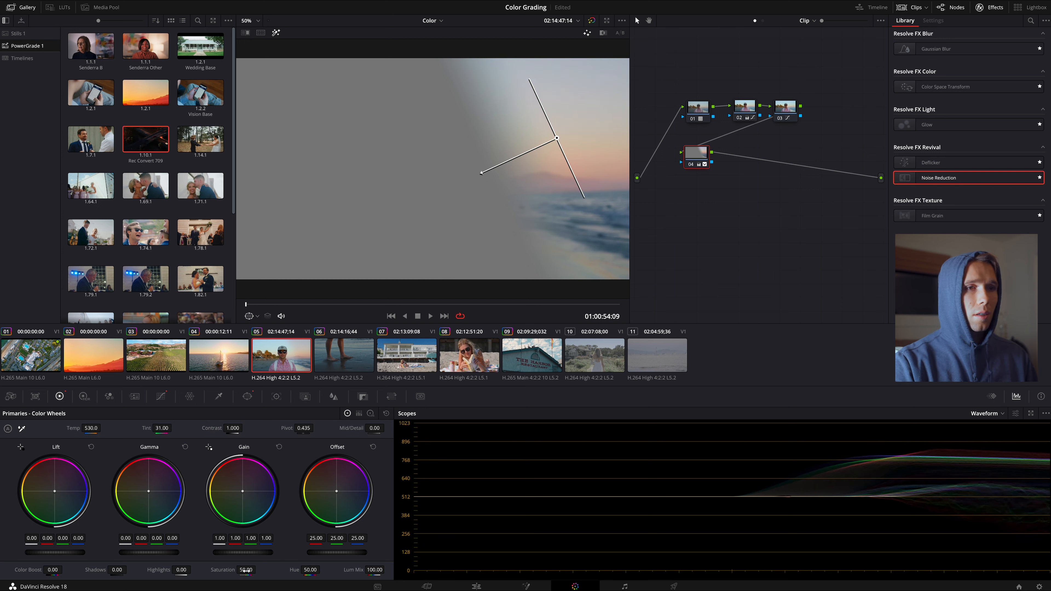
pyautogui.moveTo(246, 570); pyautogui.dragTo(273, 570)
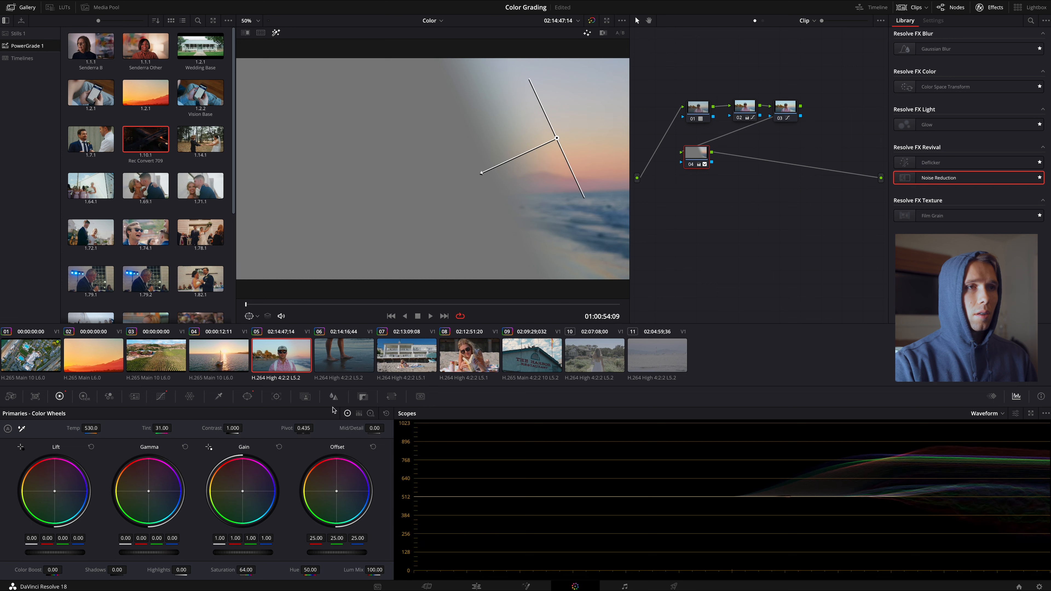
pyautogui.hotkey('shift', 'h')
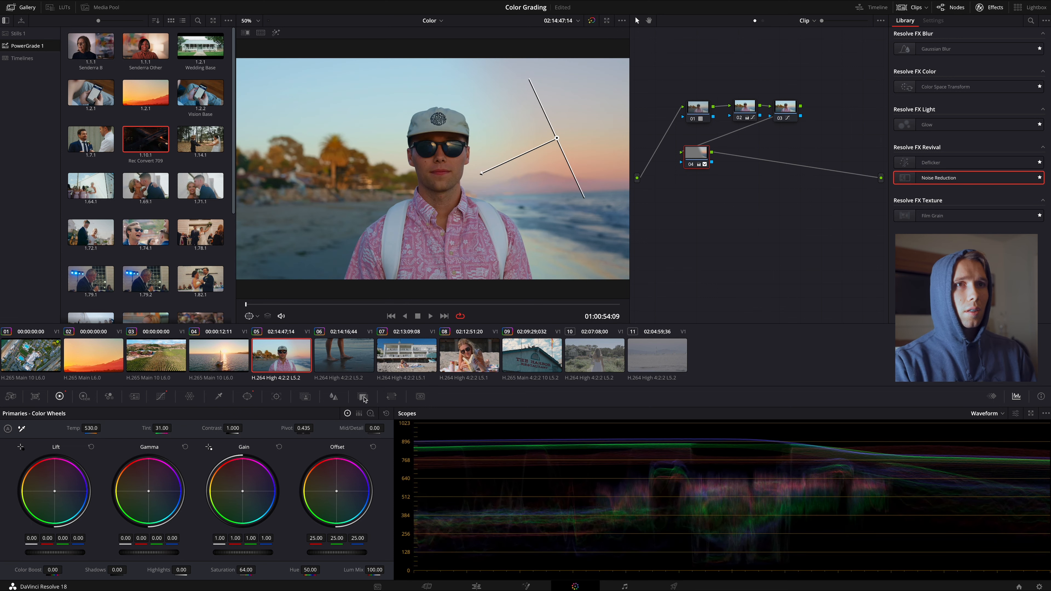
# Step: Tilt node 04's gradient more diagonally, compare the node off and on, and move the gradient in beside the man's head
pyautogui.moveTo(481, 173); pyautogui.dragTo(483, 204)
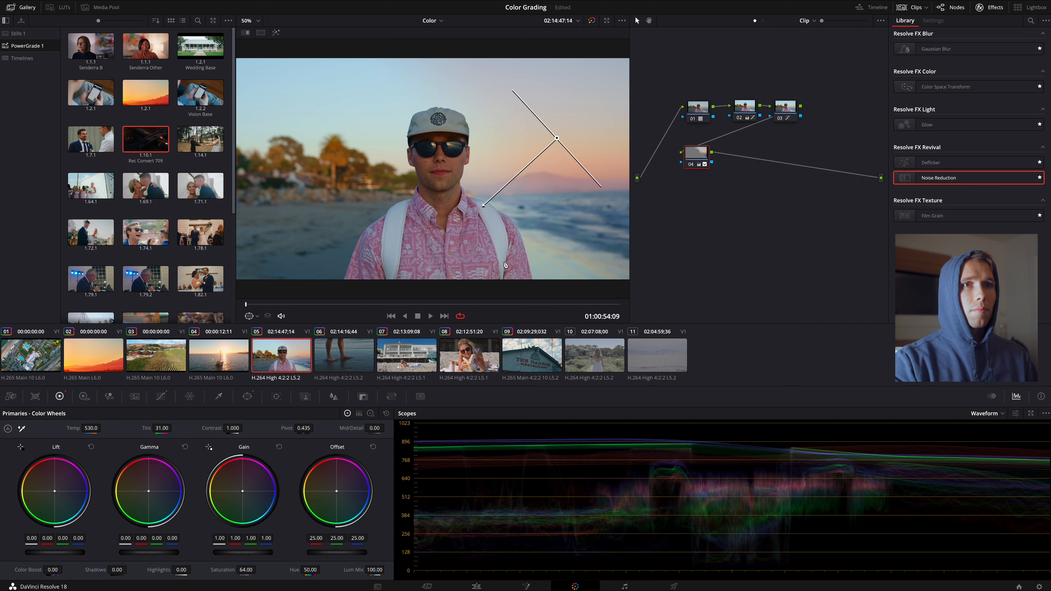
pyautogui.click(691, 165)
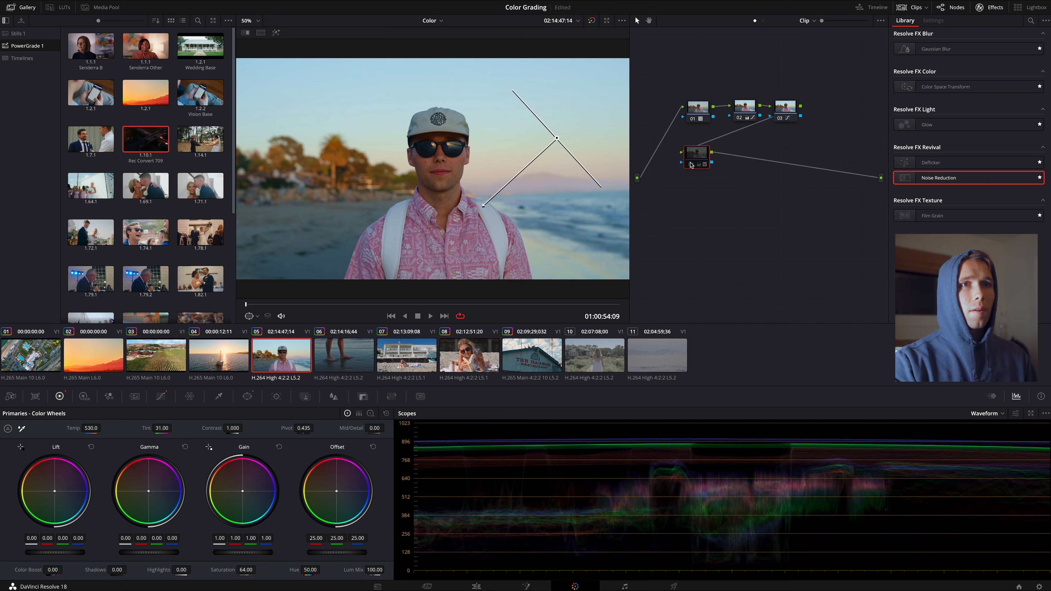
pyautogui.click(690, 165)
pyautogui.moveTo(557, 139); pyautogui.dragTo(517, 117)
pyautogui.moveTo(441, 173); pyautogui.dragTo(469, 154)
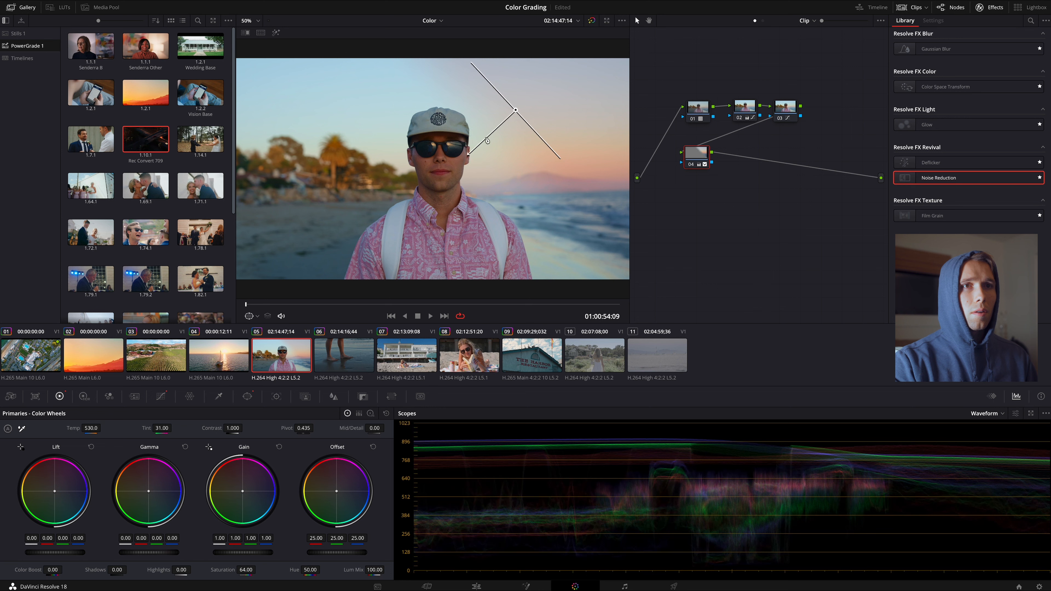
pyautogui.moveTo(517, 111); pyautogui.dragTo(495, 124)
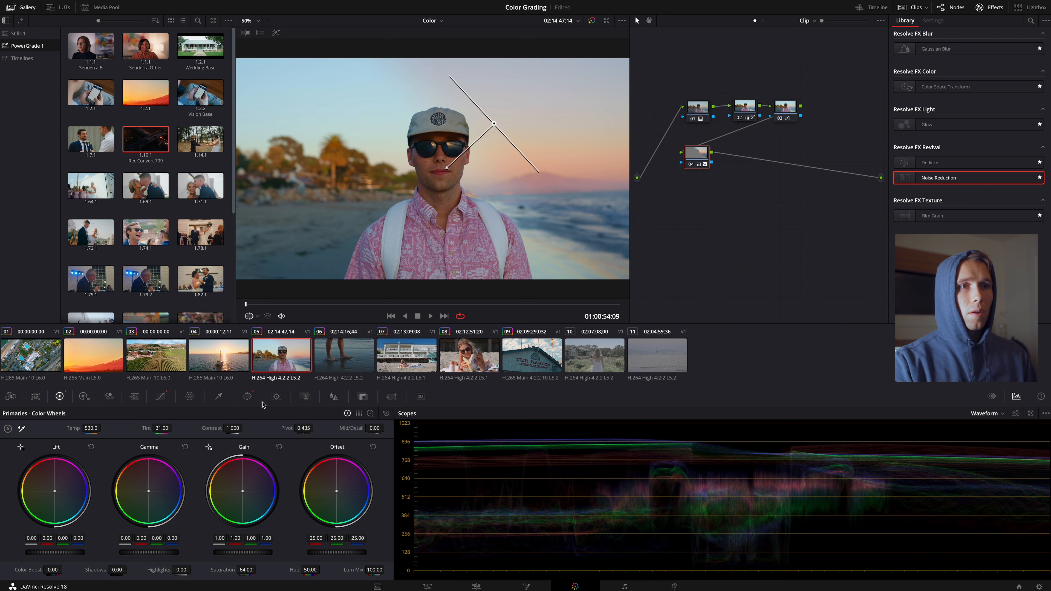
# Step: Add serial node 05 after node 04
pyautogui.hotkey('alt', 's')
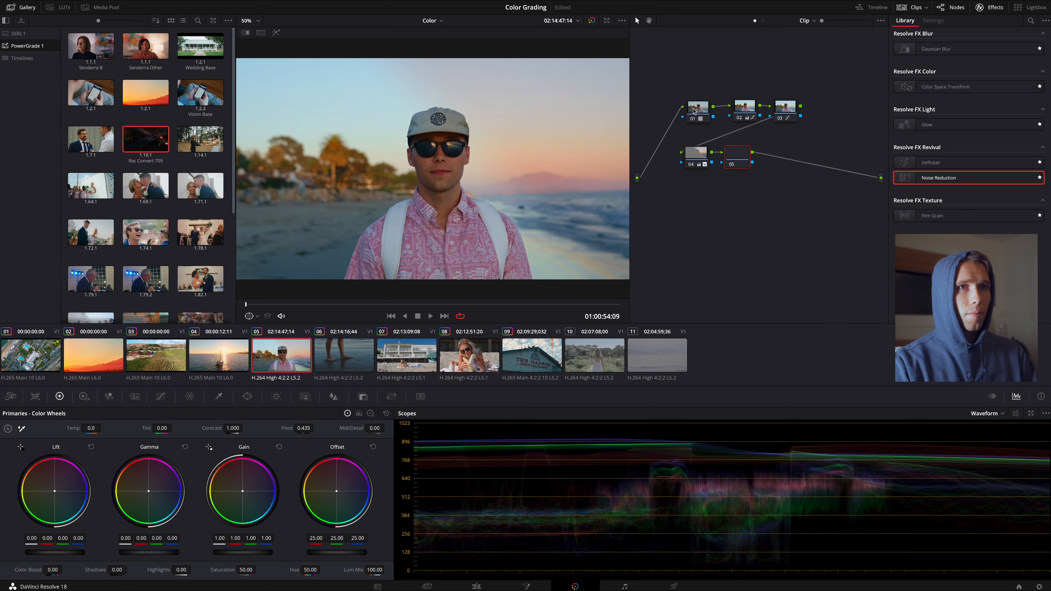
# Step: Compare clip 05, the man in sunglasses on the beach, with and without its grade at different viewer sizes
pyautogui.click(591, 21)
pyautogui.click(591, 21)
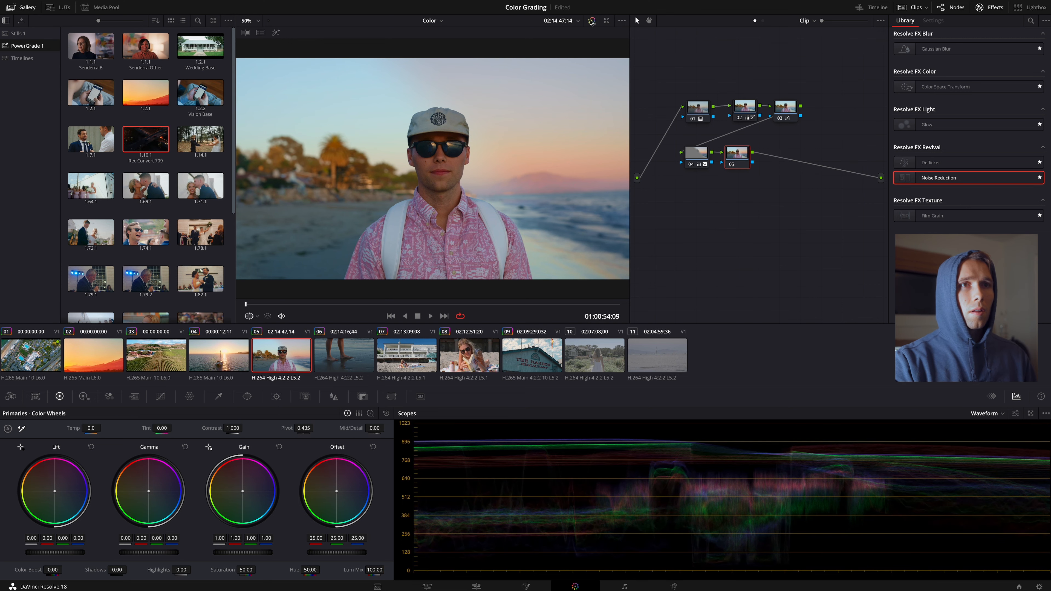
pyautogui.scroll(-2, 490, 170)
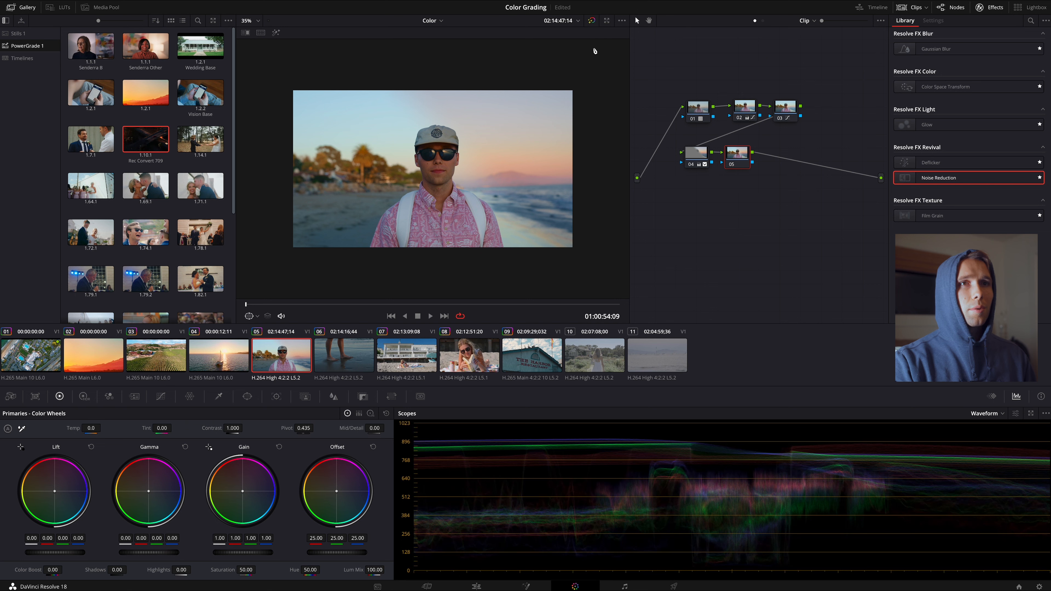
pyautogui.click(593, 23)
pyautogui.click(593, 23)
pyautogui.scroll(3, 486, 243)
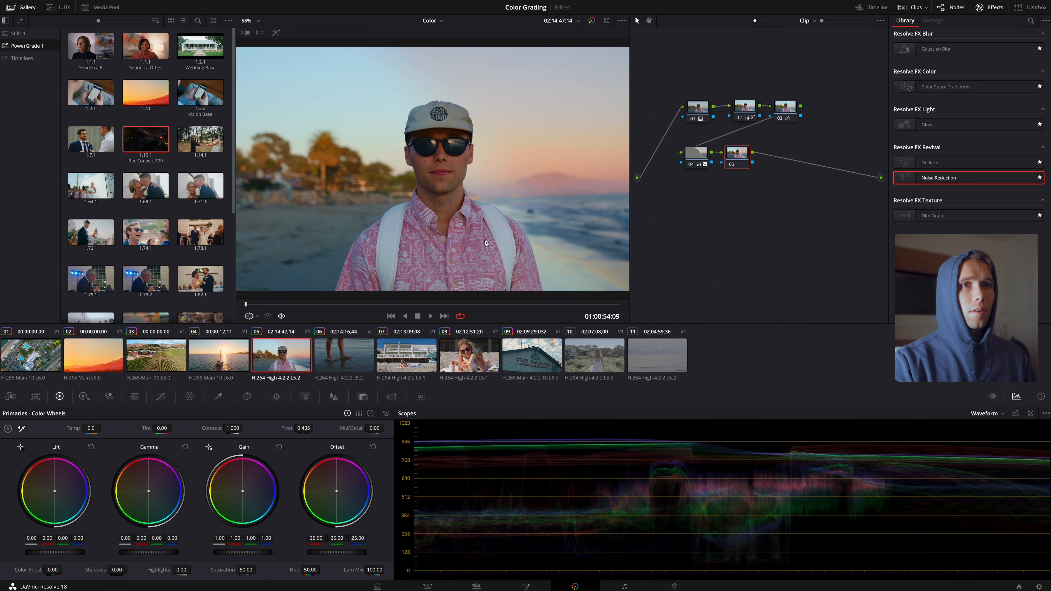
pyautogui.scroll(1, 486, 243)
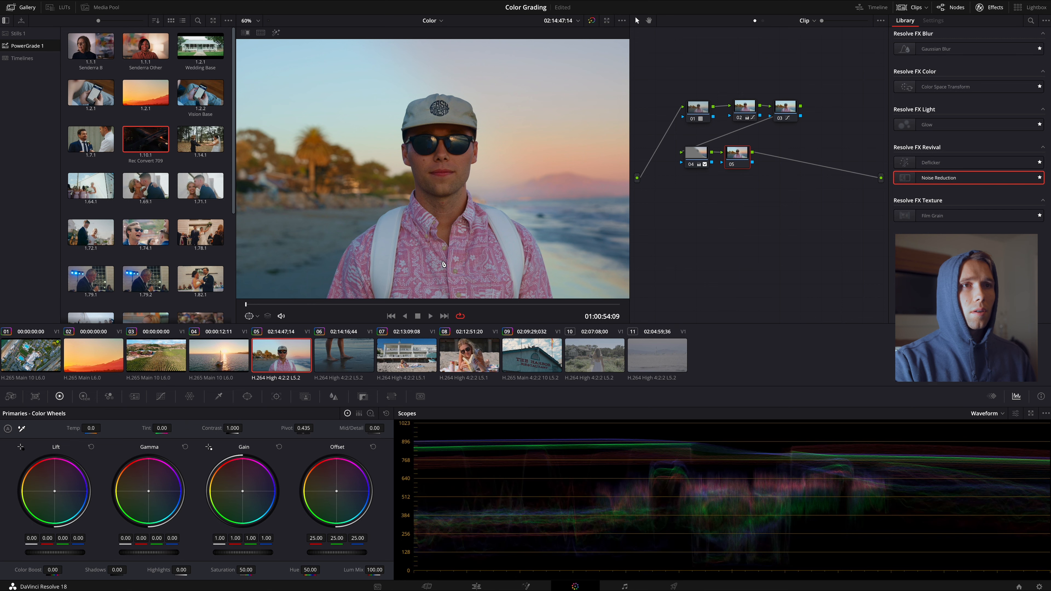
pyautogui.scroll(-1, 443, 264)
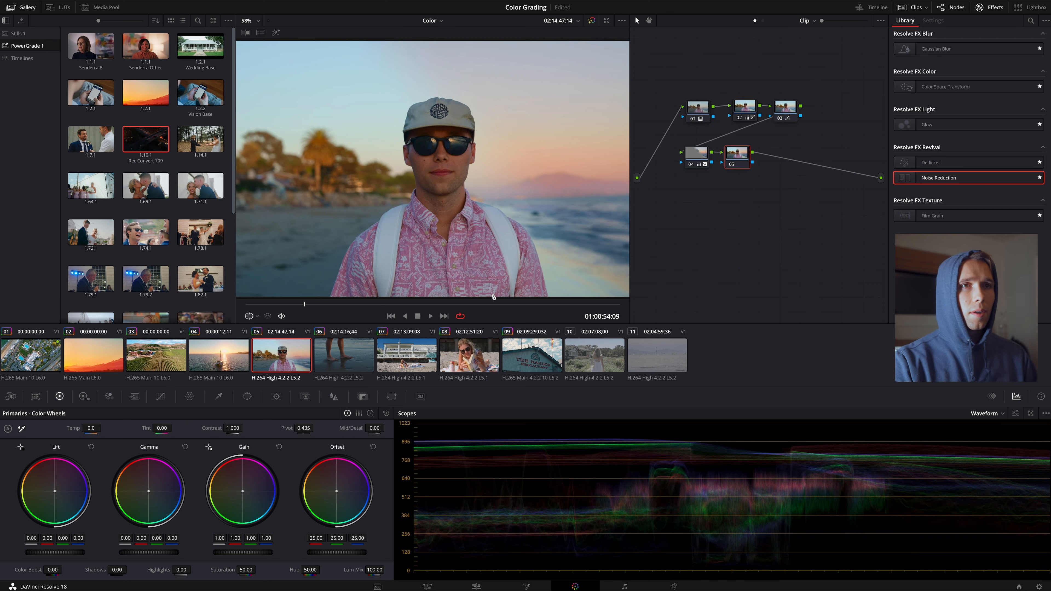
# Step: Open clip 06 of the bare feet on wet sand and toggle nodes 01 and 02 off and on to compare their effect
pyautogui.click(344, 363)
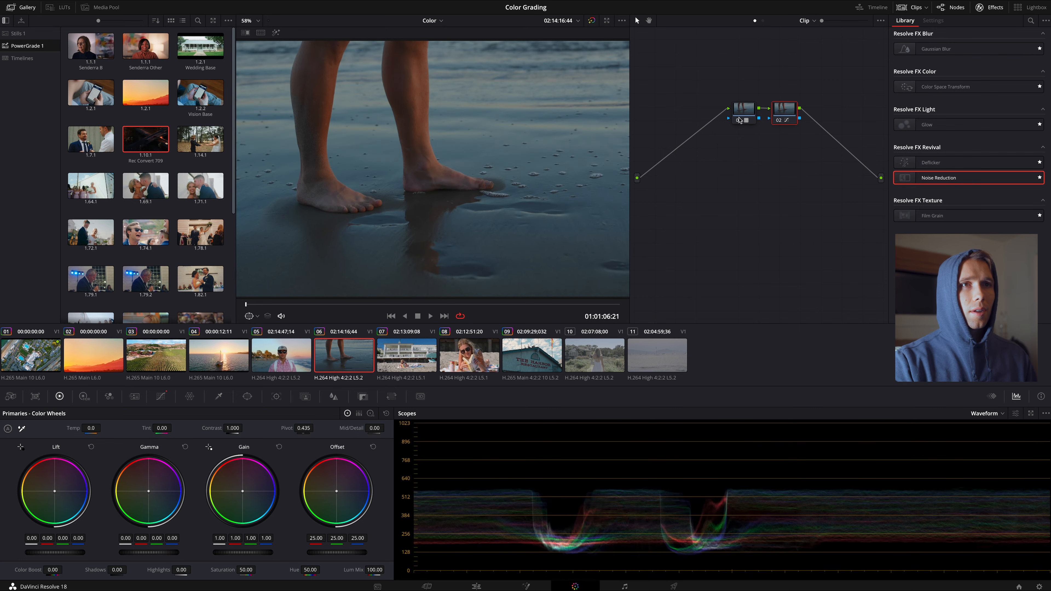
pyautogui.moveTo(731, 87); pyautogui.dragTo(812, 141)
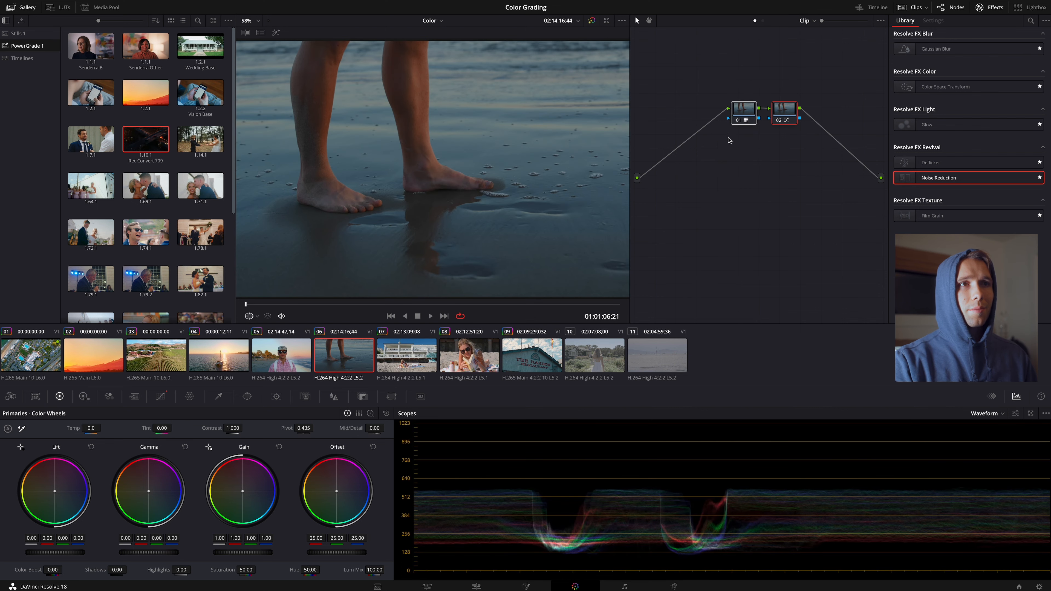
pyautogui.click(738, 121)
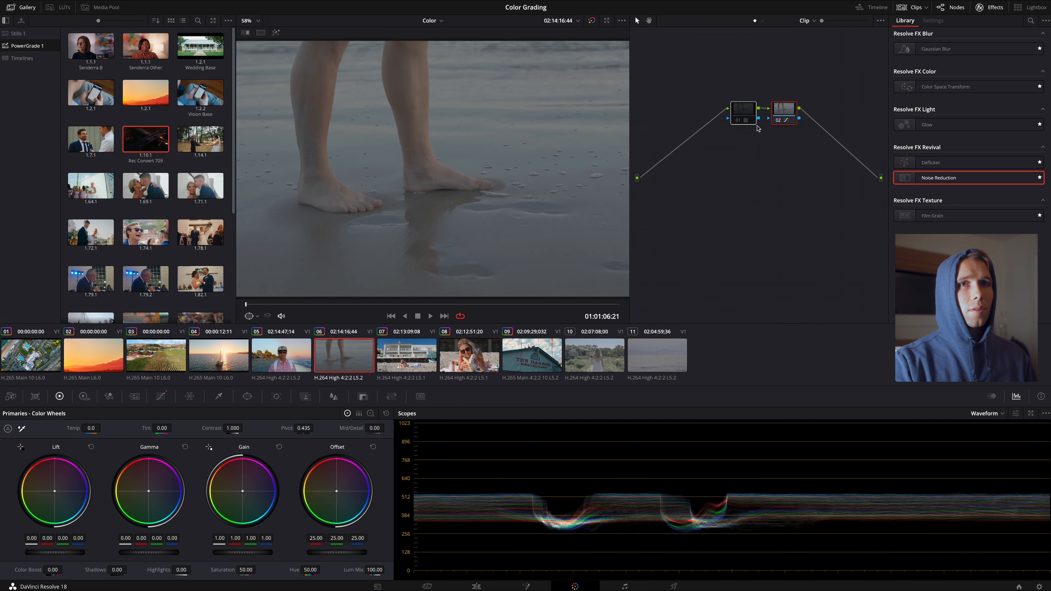
pyautogui.click(780, 124)
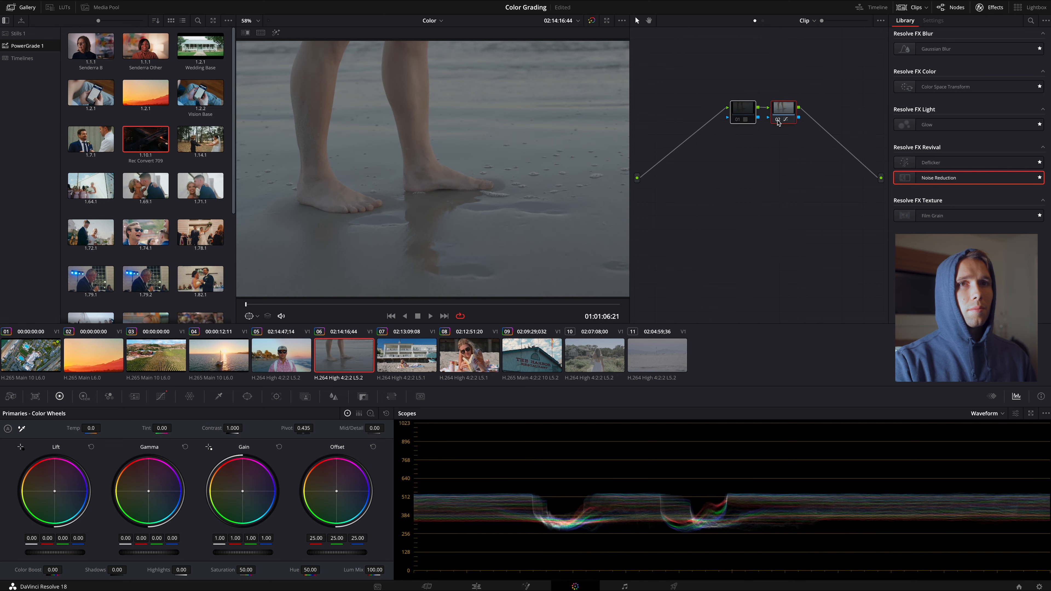
pyautogui.click(738, 121)
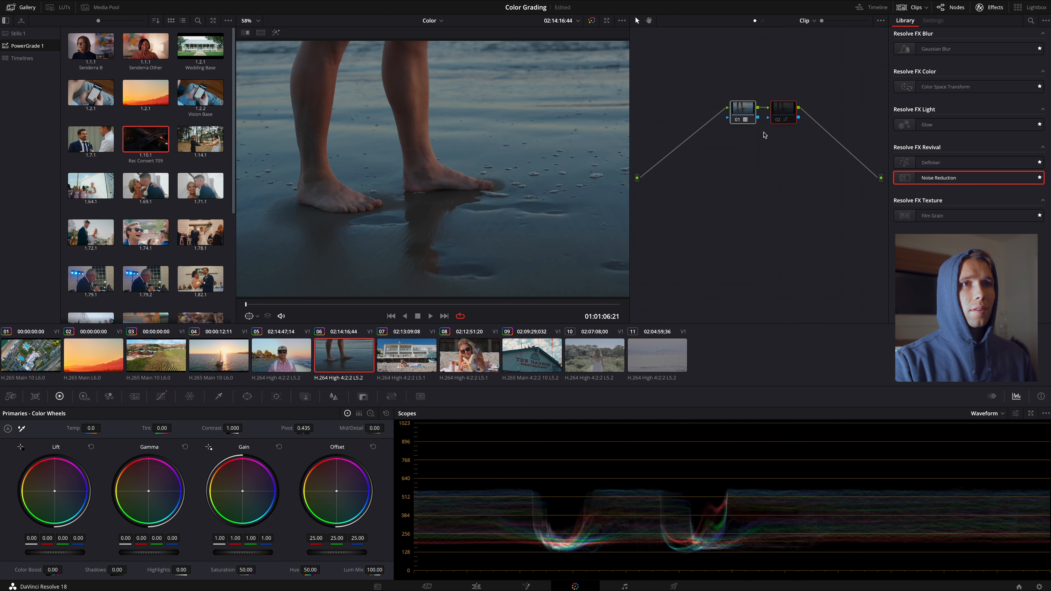
pyautogui.click(778, 120)
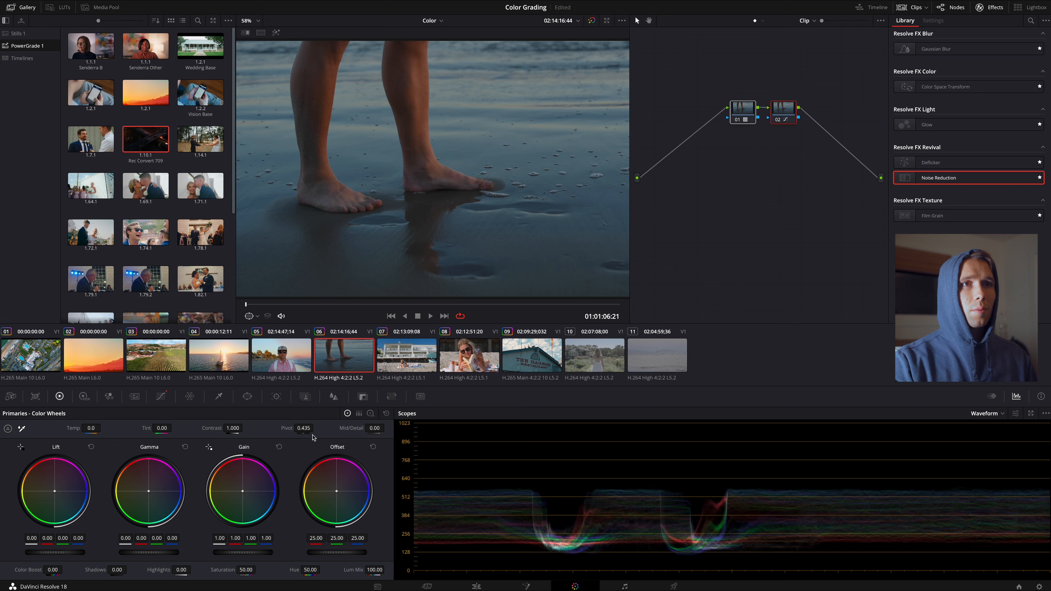
# Step: Examine the Hue Vs Hue, Hue Vs Sat and Hue Vs Lum curves of clip 06
pyautogui.click(161, 396)
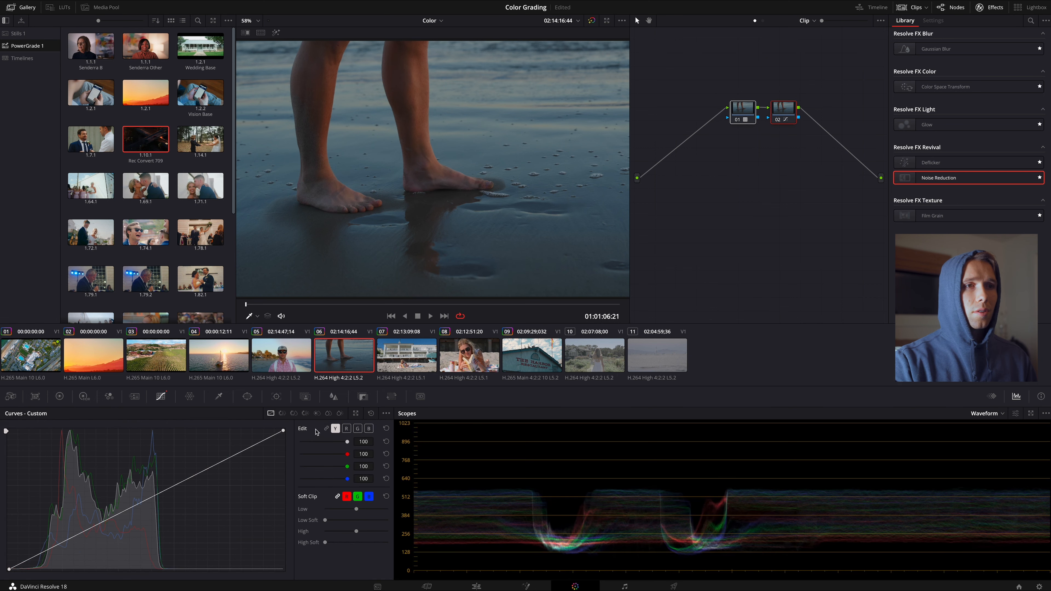
pyautogui.click(282, 414)
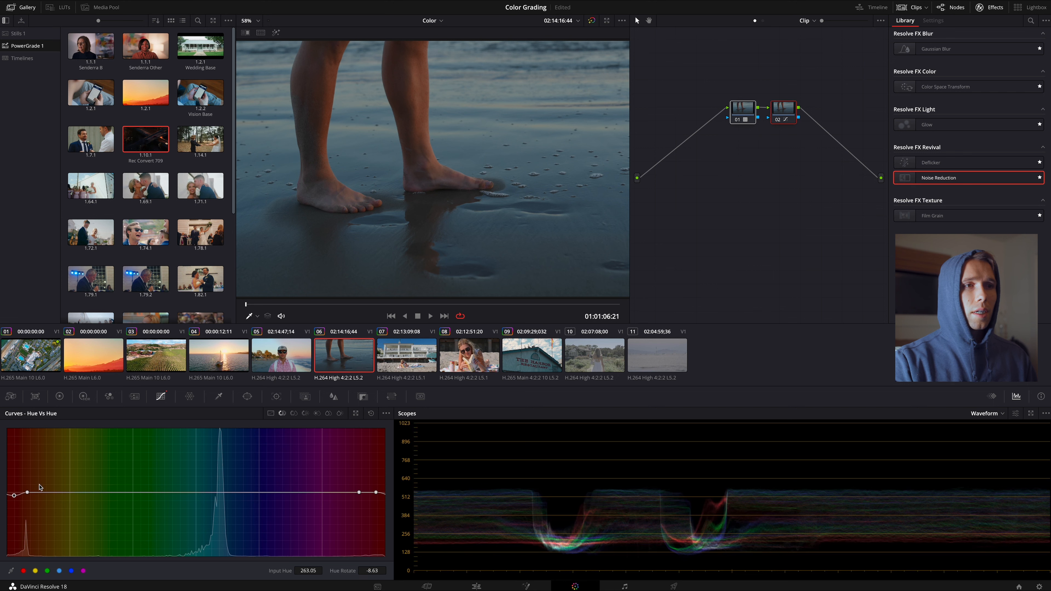
pyautogui.click(294, 413)
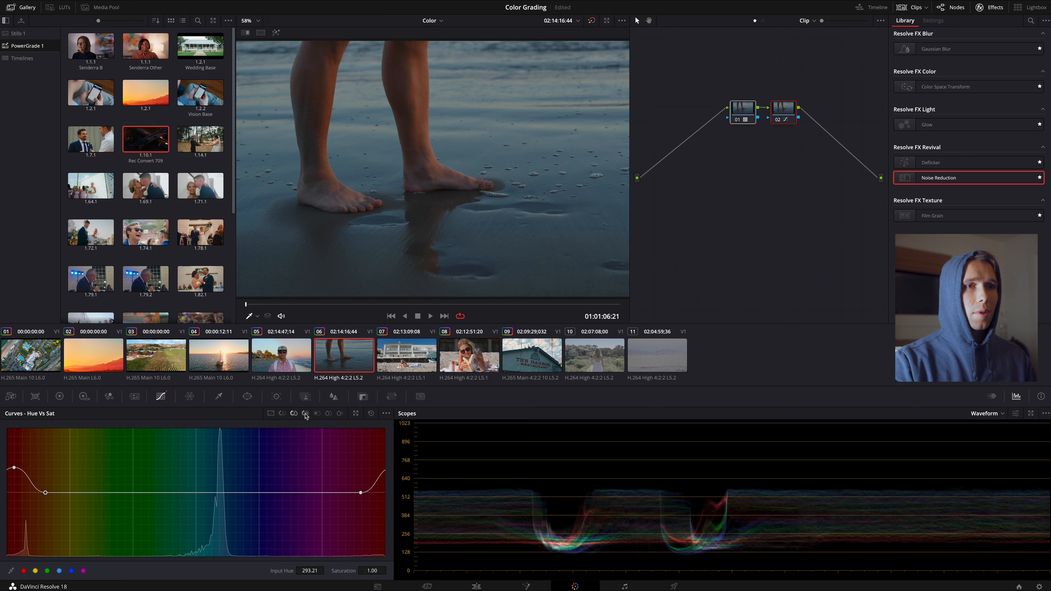
pyautogui.click(305, 413)
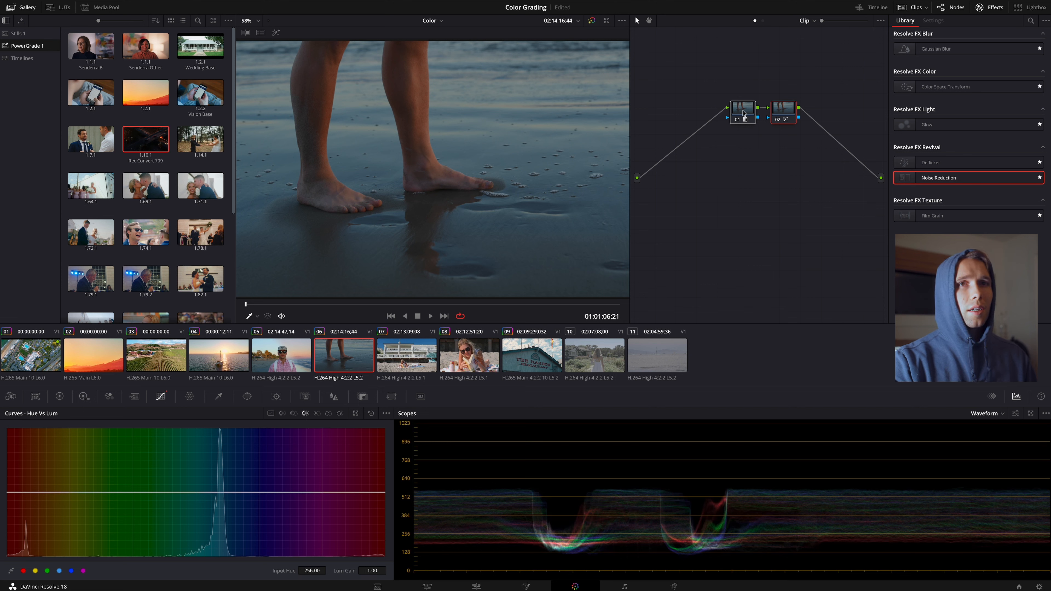
# Step: Add a serial node after node 02 and place it below the first two nodes
pyautogui.click(779, 120)
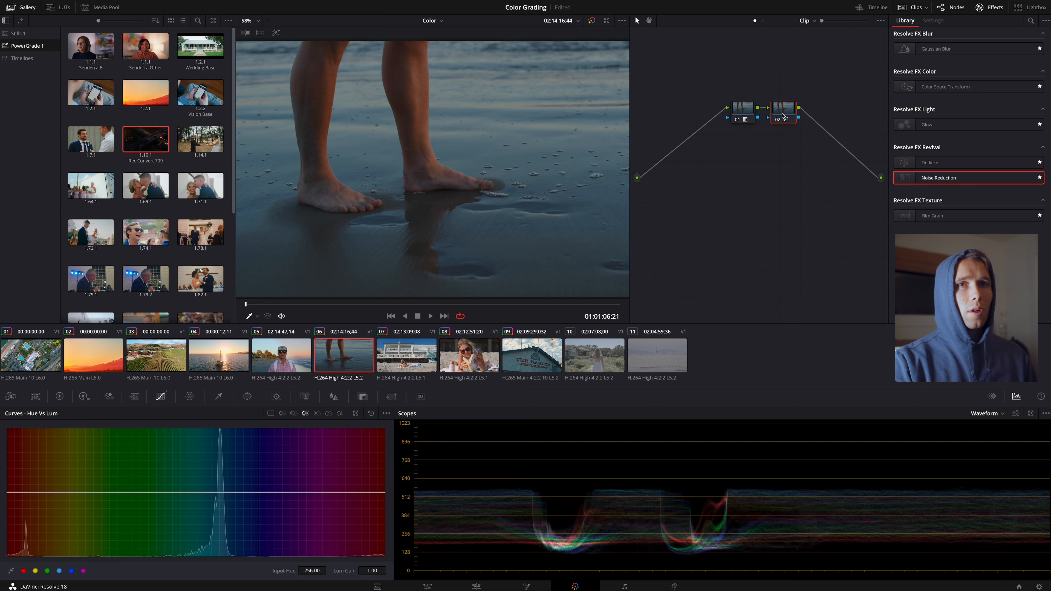
pyautogui.hotkey('alt', 's')
pyautogui.moveTo(820, 112); pyautogui.dragTo(737, 154)
# Step: Balance node 03 with the primary wheels: red lift -0.01, red gain 1.03, green gain 0.99 and red gamma 0.01
pyautogui.click(58, 397)
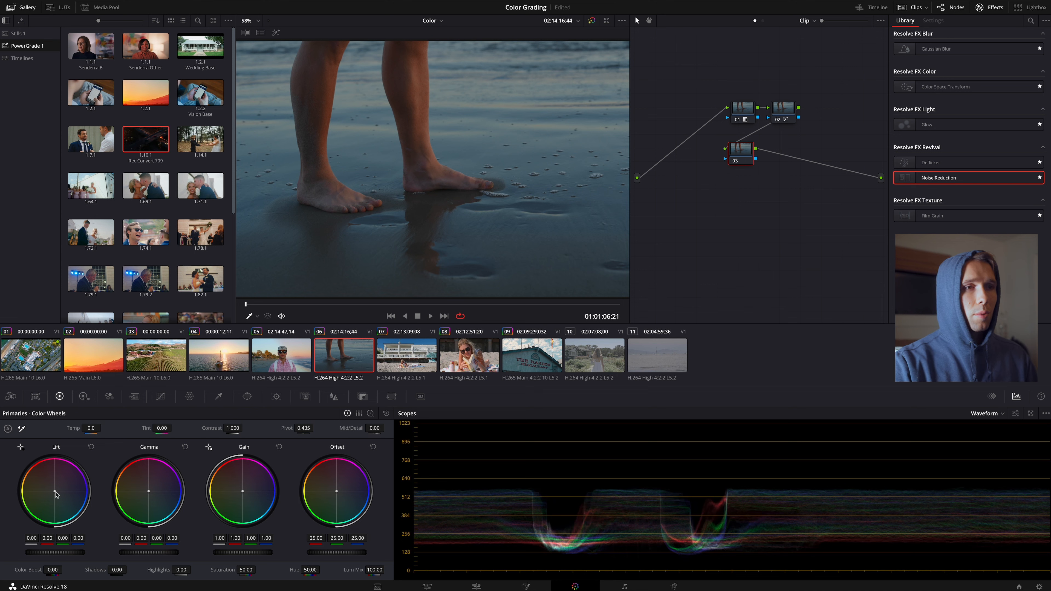
pyautogui.moveTo(56, 495)
pyautogui.mouseDown()
pyautogui.moveTo(70, 496)
pyautogui.moveTo(46, 485)
pyautogui.moveTo(57, 498)
pyautogui.mouseUp()
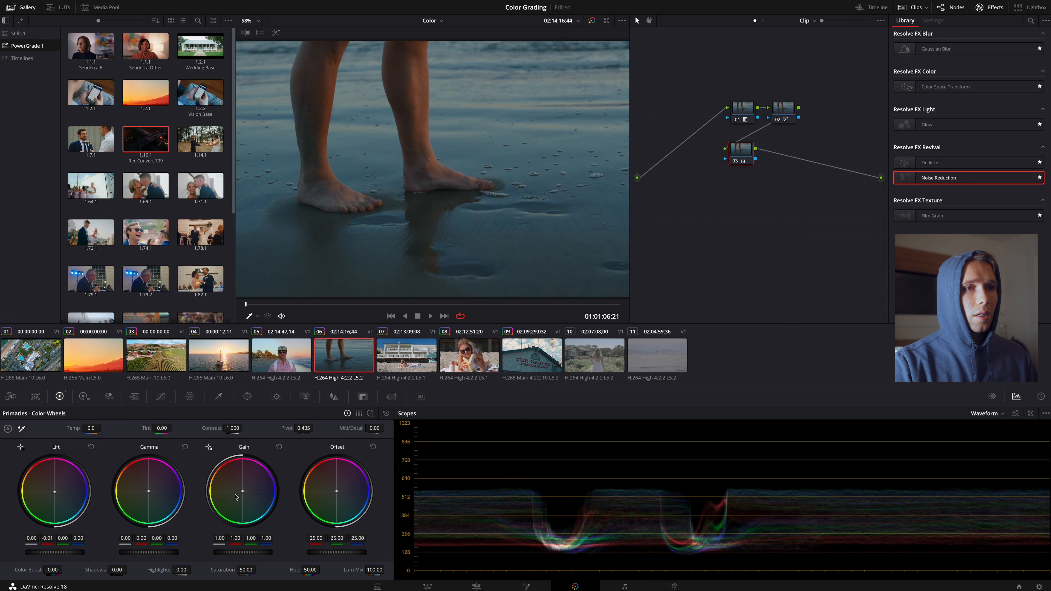
pyautogui.moveTo(243, 493)
pyautogui.mouseDown()
pyautogui.moveTo(255, 485)
pyautogui.moveTo(230, 493)
pyautogui.moveTo(242, 484)
pyautogui.mouseUp()
pyautogui.scroll(-3, 356, 244)
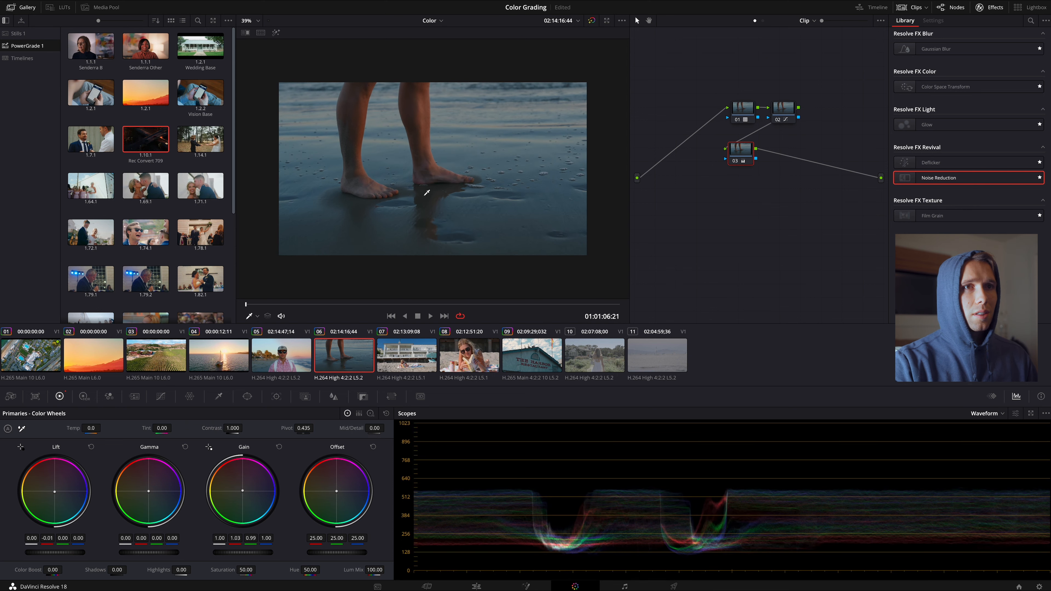
pyautogui.moveTo(149, 494)
pyautogui.mouseDown()
pyautogui.moveTo(164, 508)
pyautogui.moveTo(144, 481)
pyautogui.mouseUp()
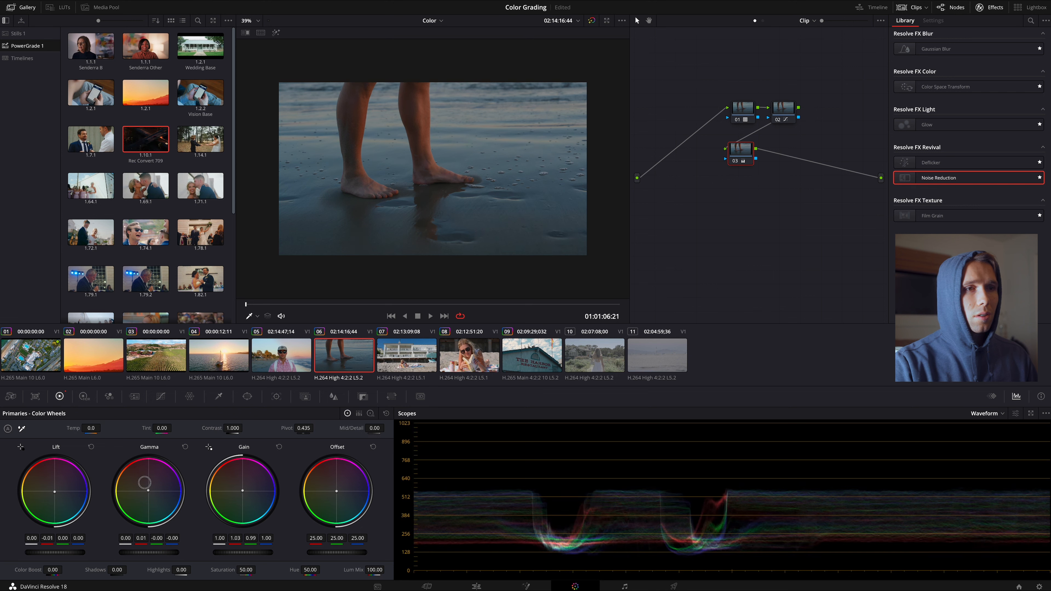
pyautogui.click(731, 164)
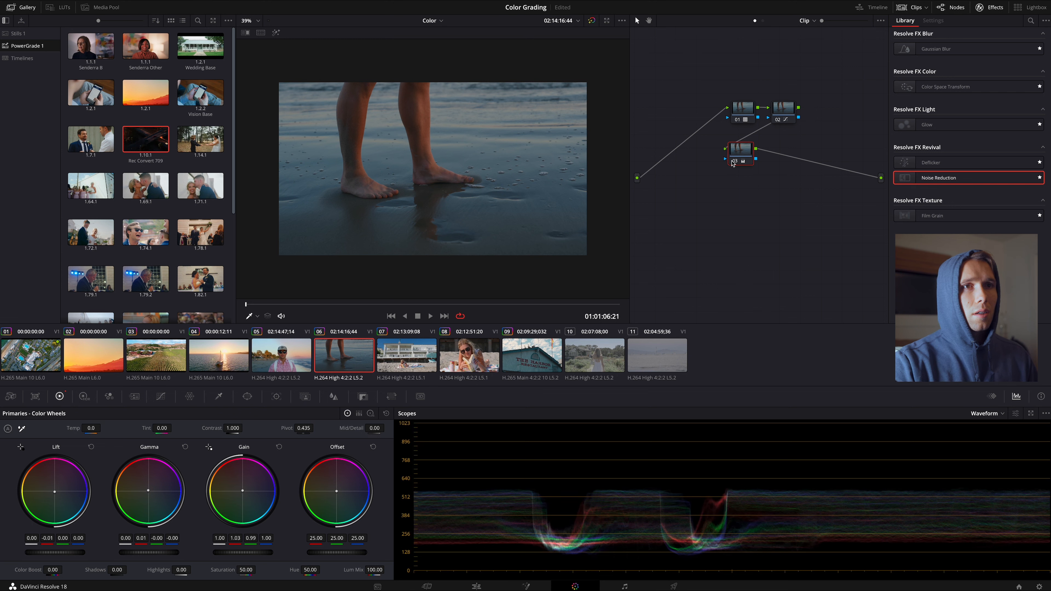
# Step: On a walking frame of clip 06, shape node 02's custom curve into an S, lowering the shadows and raising the highlights
pyautogui.moveTo(322, 304); pyautogui.dragTo(272, 310)
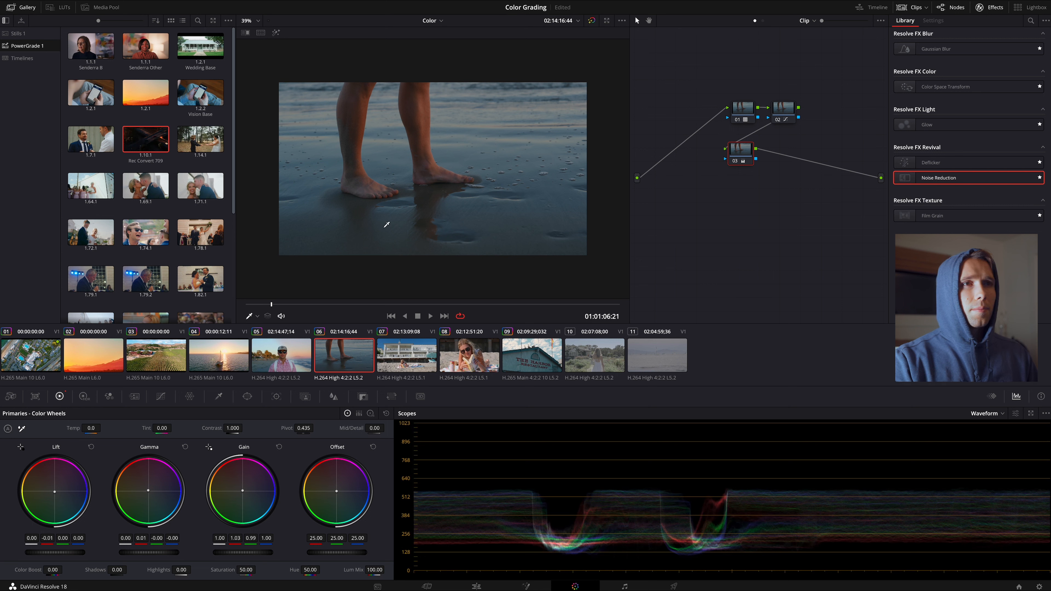
pyautogui.scroll(3, 382, 217)
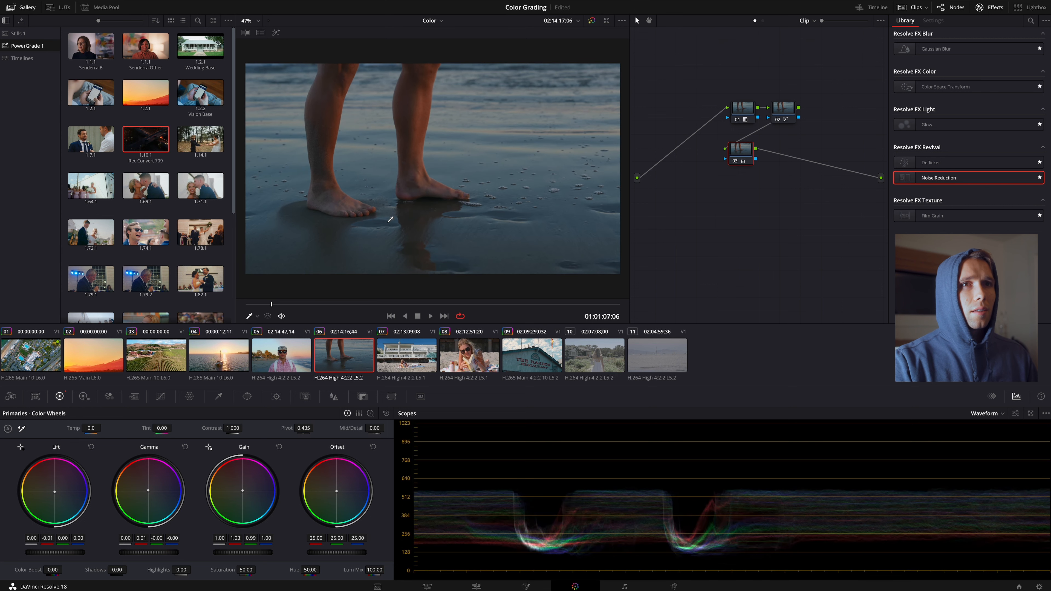
pyautogui.moveTo(285, 310); pyautogui.dragTo(356, 309)
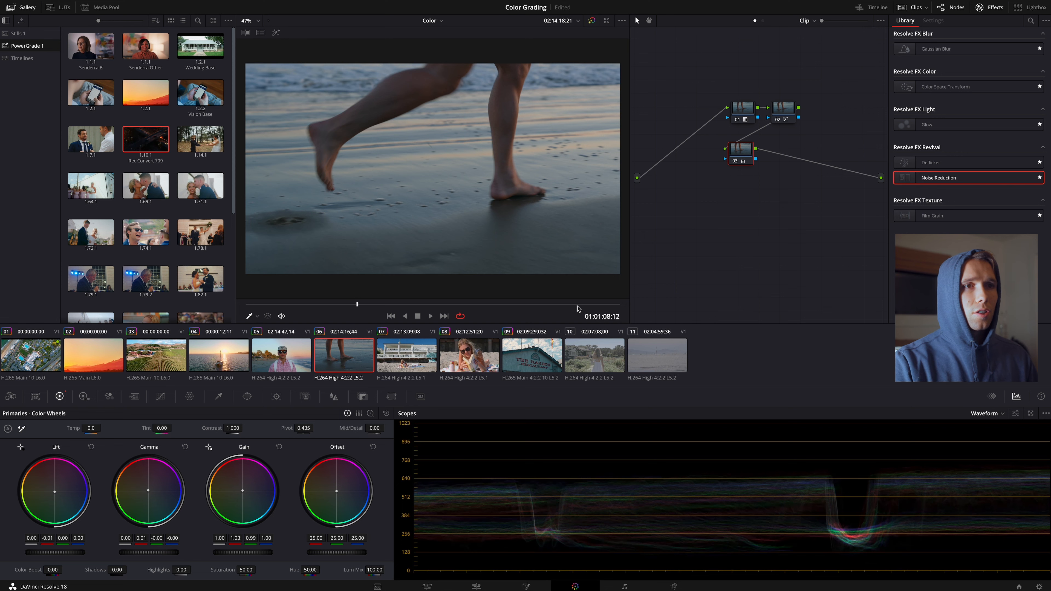
pyautogui.click(783, 109)
pyautogui.click(161, 396)
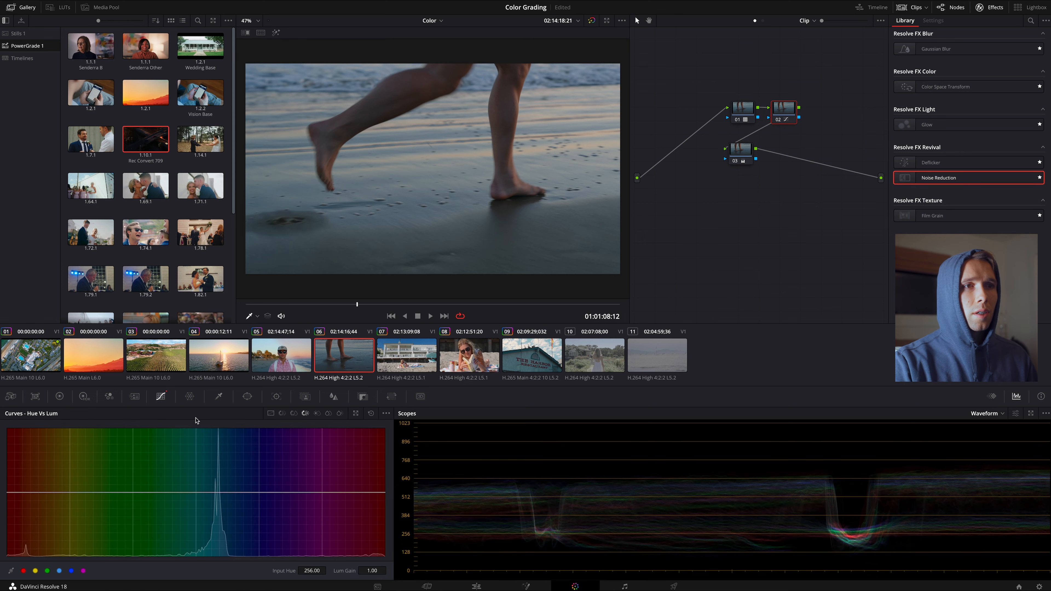
pyautogui.click(270, 413)
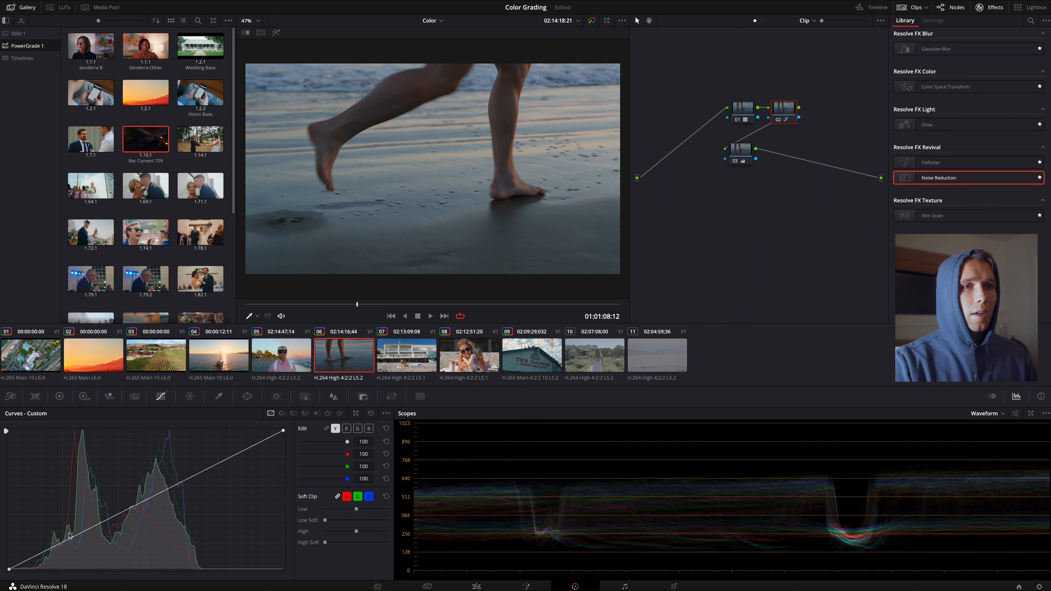
pyautogui.moveTo(58, 546); pyautogui.dragTo(61, 553)
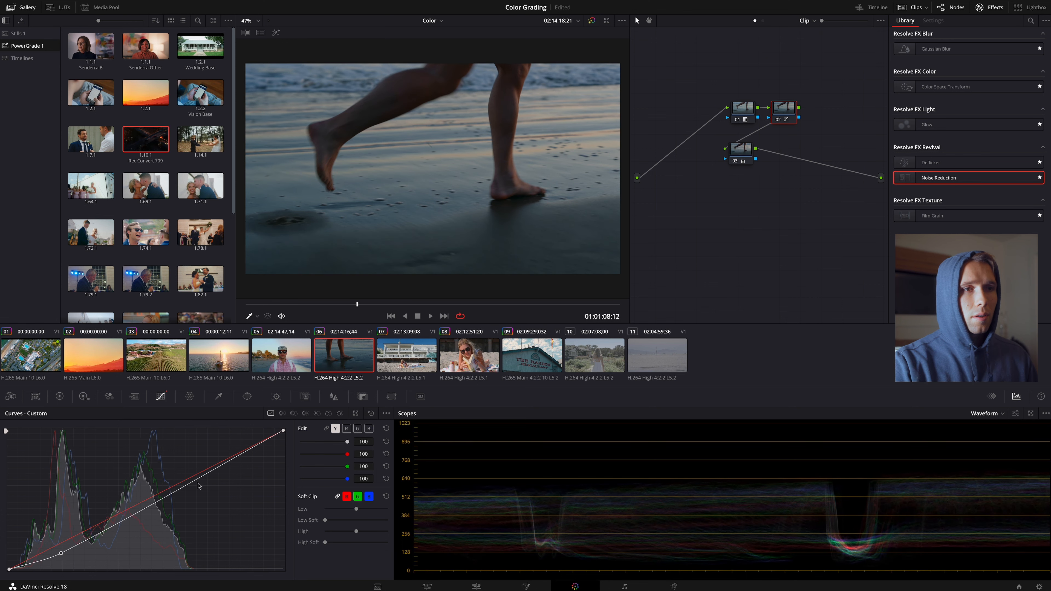
pyautogui.moveTo(209, 473); pyautogui.dragTo(222, 454)
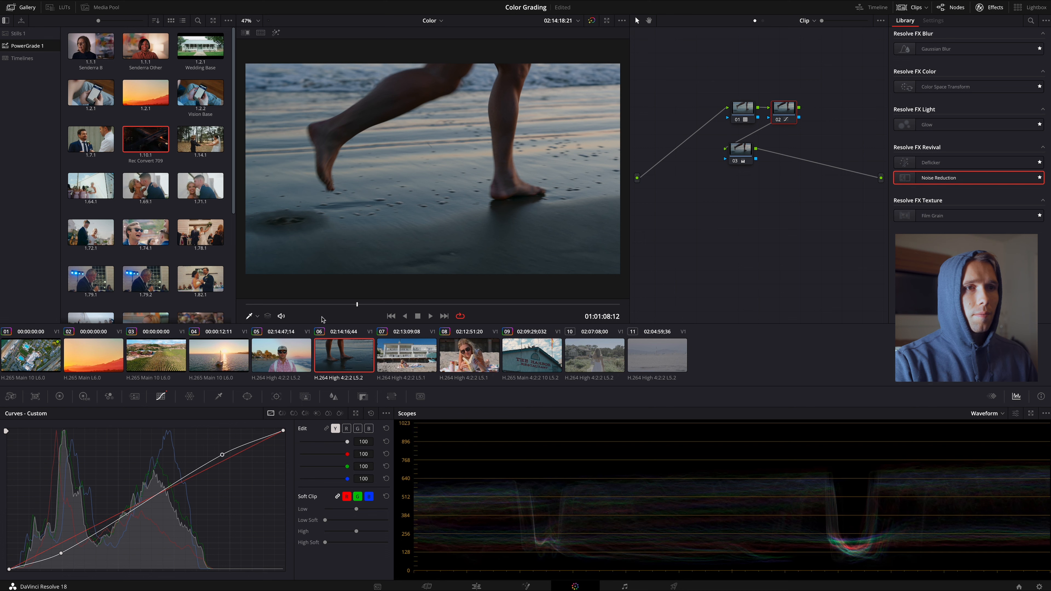
# Step: Set node 02's contrast to 0.894 on an early frame of clip 06 and compare the shot with and without its grade
pyautogui.moveTo(294, 304); pyautogui.dragTo(263, 304)
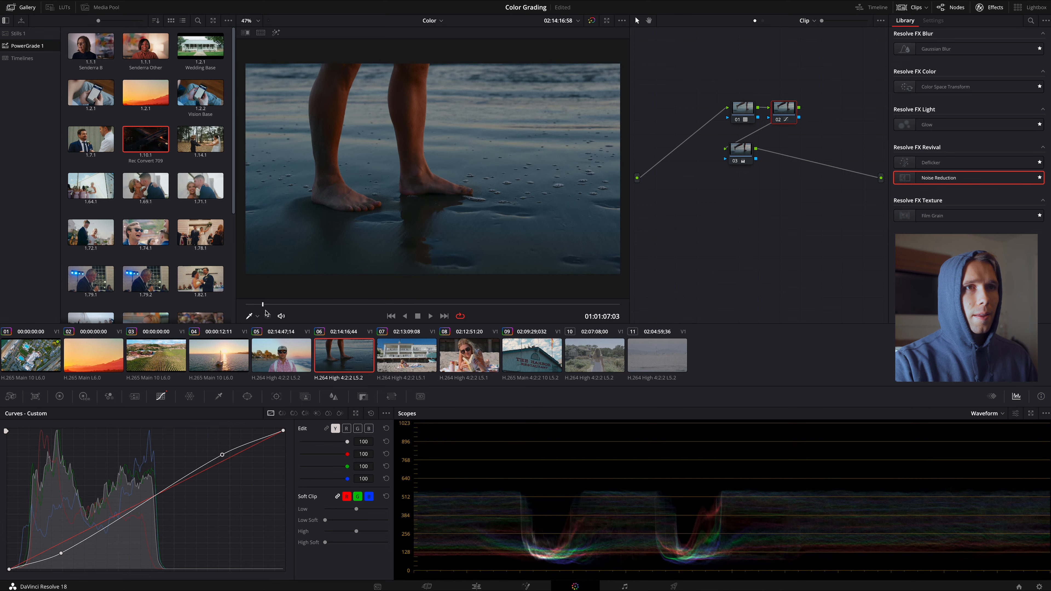
pyautogui.click(59, 396)
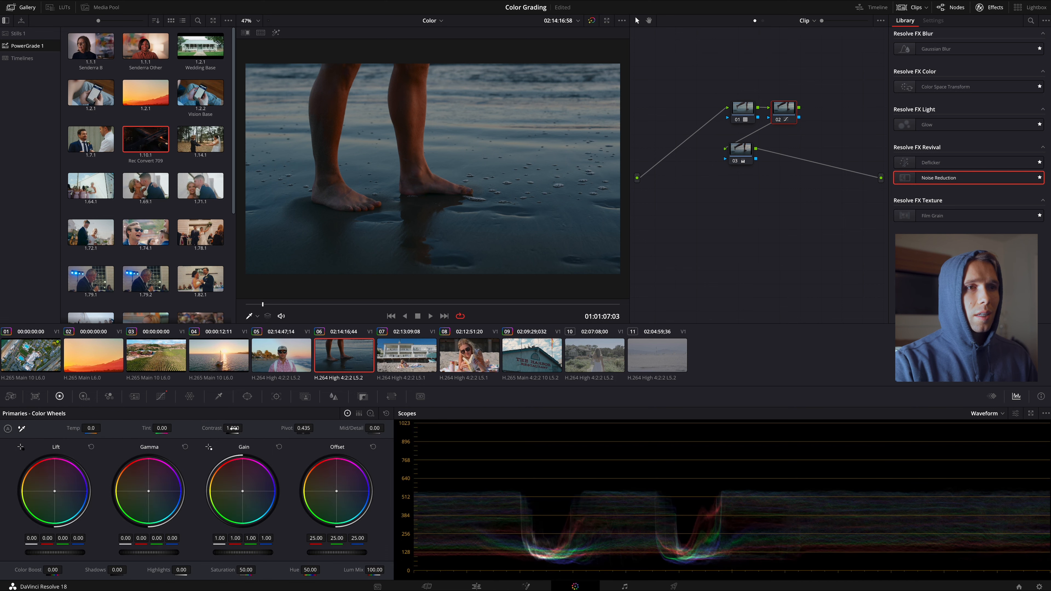
pyautogui.moveTo(232, 428); pyautogui.dragTo(212, 424)
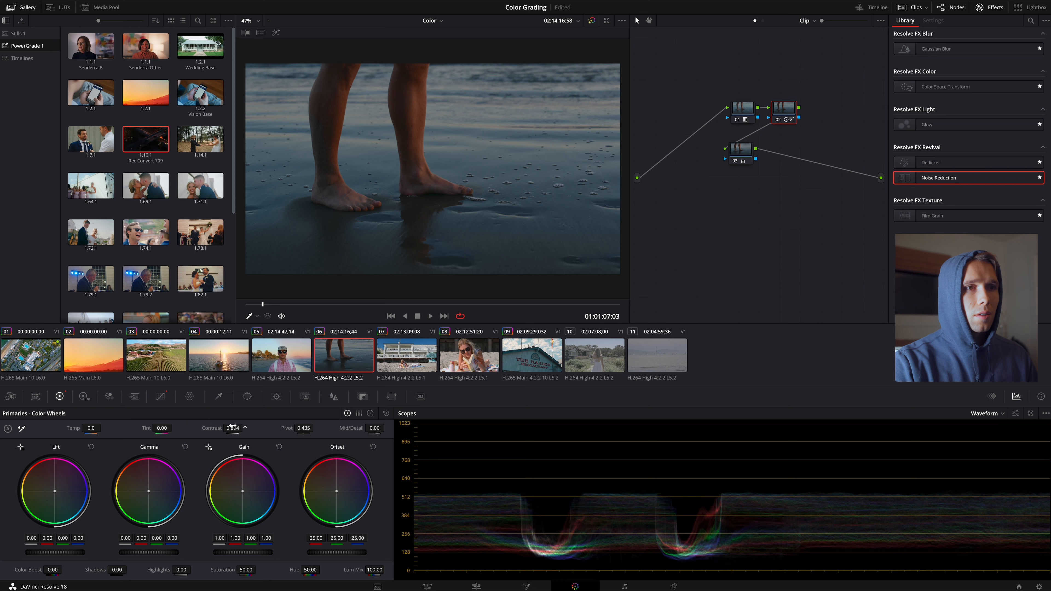
pyautogui.click(591, 21)
pyautogui.click(592, 21)
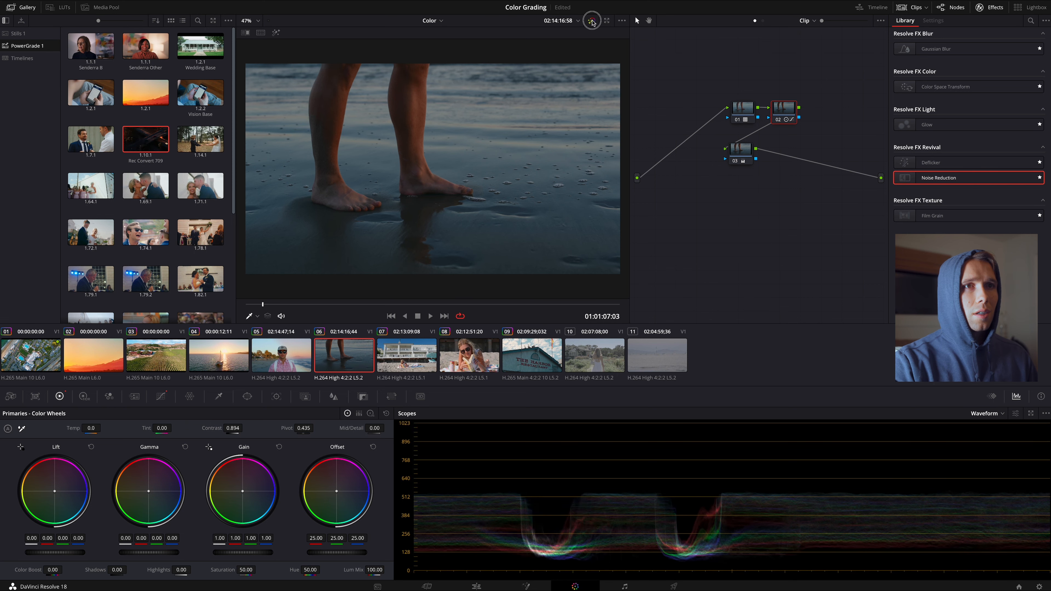
pyautogui.click(591, 20)
pyautogui.click(591, 20)
# Step: Open clip 07, select both of its nodes and compare the beach house shot with and without them
pyautogui.click(397, 365)
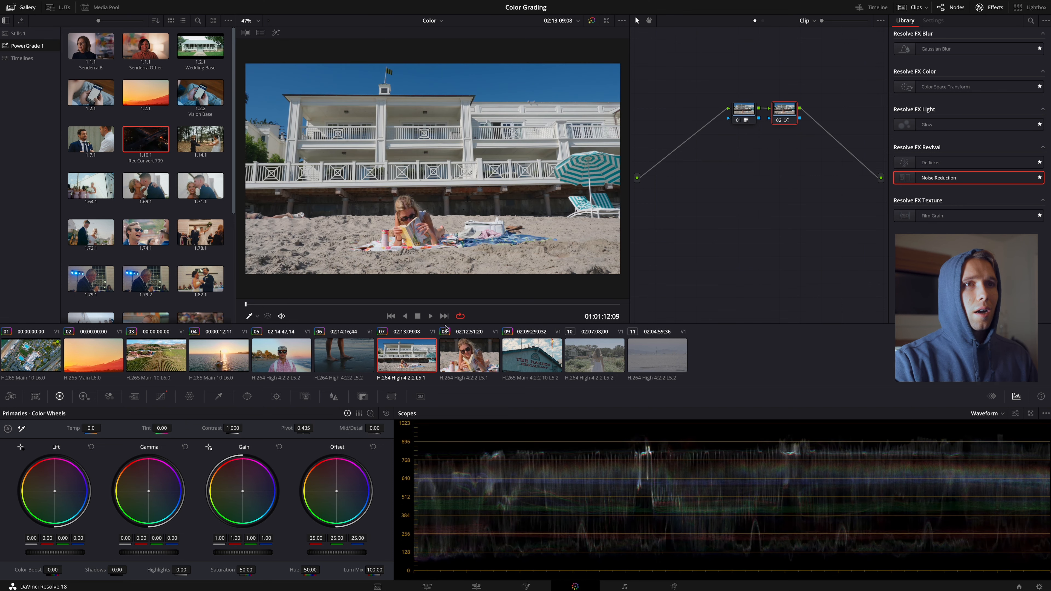
pyautogui.scroll(2, 384, 233)
pyautogui.scroll(-3, 384, 232)
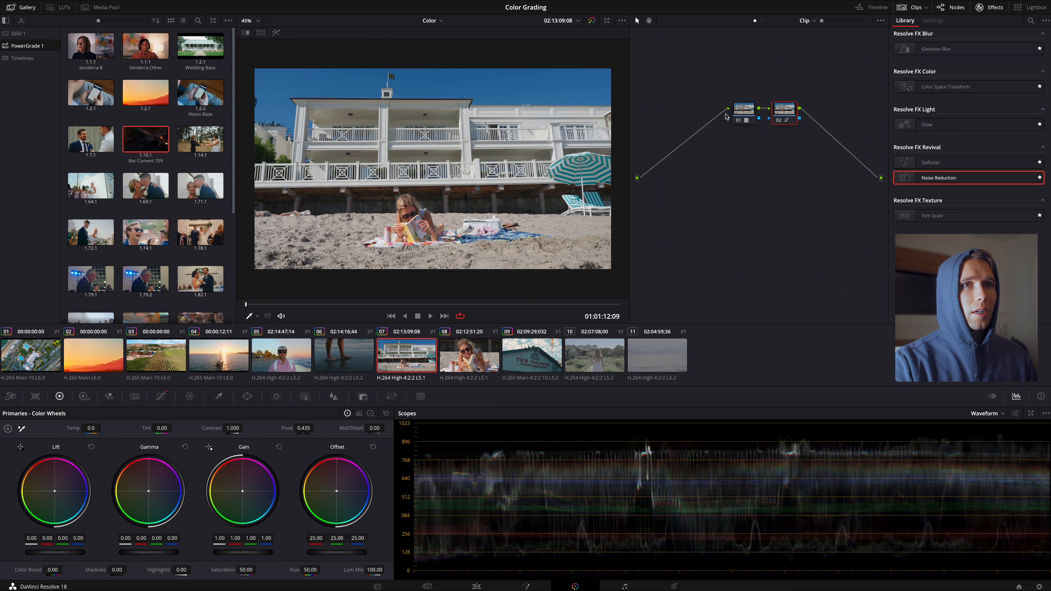
pyautogui.moveTo(722, 84); pyautogui.dragTo(787, 130)
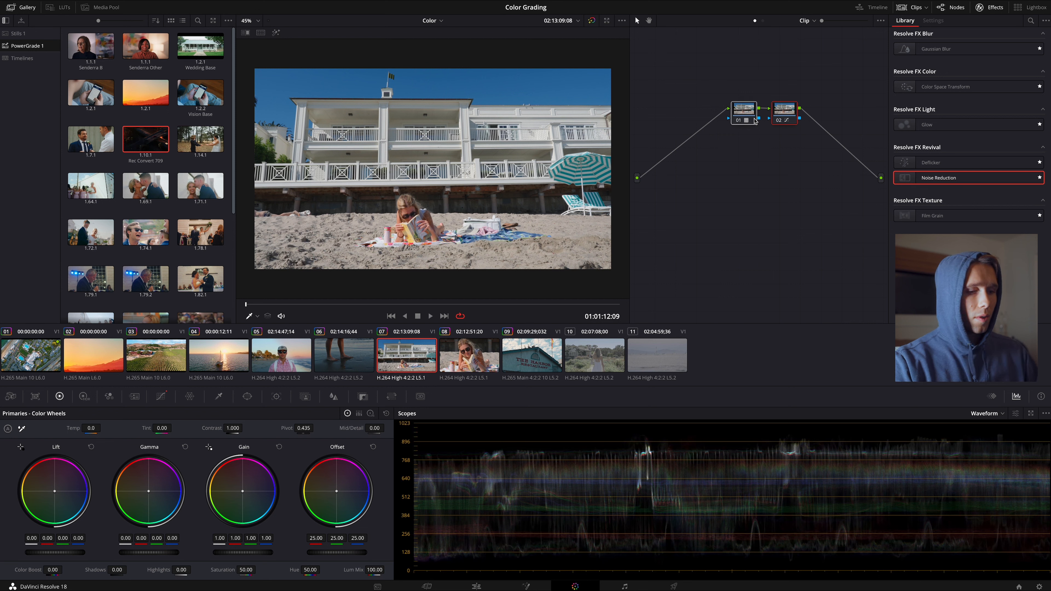
pyautogui.hotkey('ctrl', 'd')
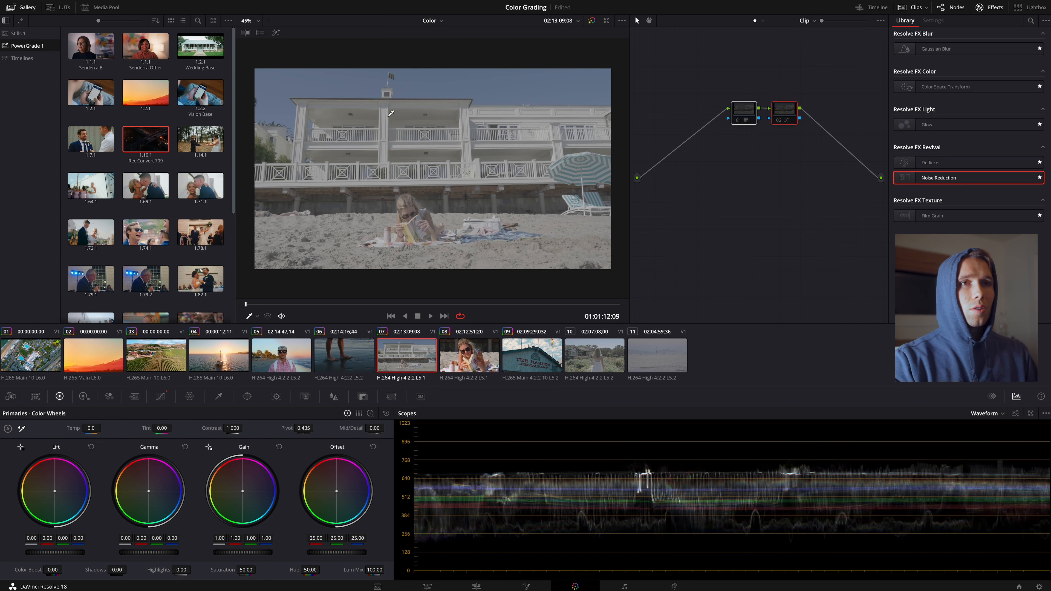
pyautogui.hotkey('ctrl', 'd')
pyautogui.hotkey('ctrl', 'd')
pyautogui.hotkey('ctrl', 'd')
pyautogui.hotkey('ctrl', 'd')
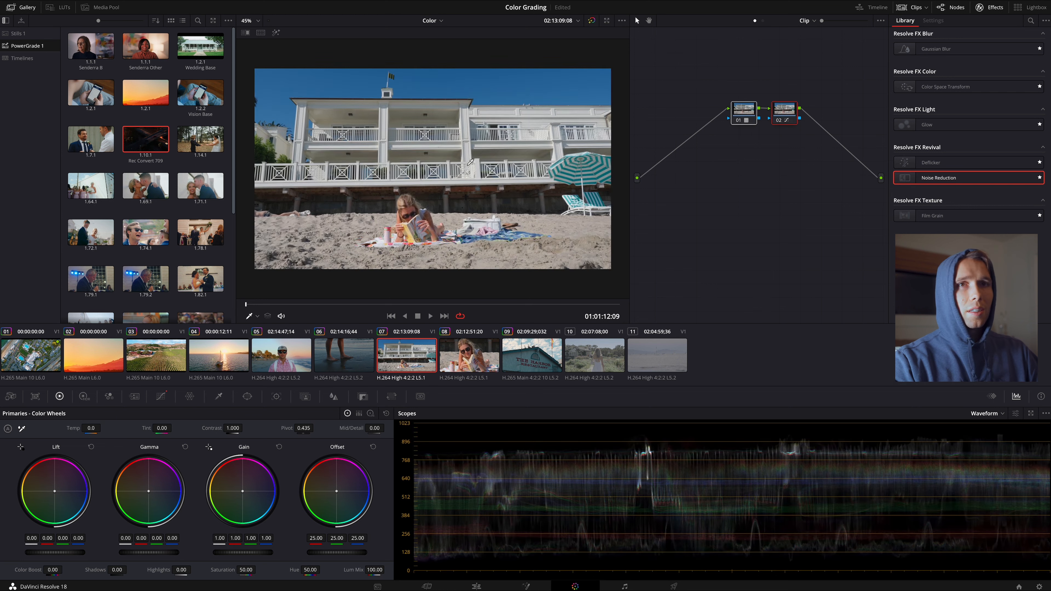
pyautogui.hotkey('ctrl', 'd')
pyautogui.hotkey('ctrl', 'd')
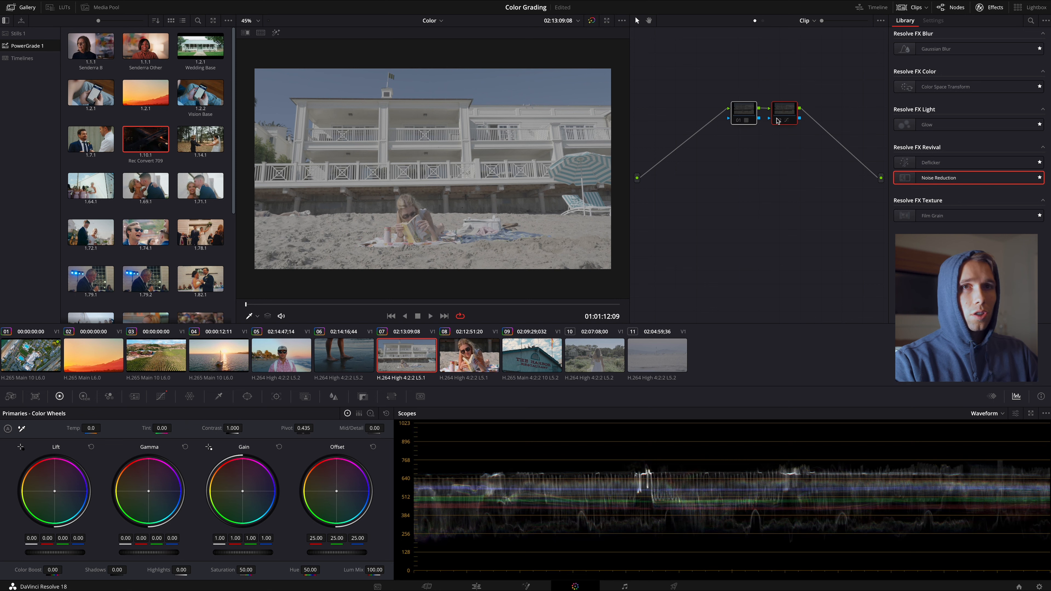
pyautogui.hotkey('ctrl', 'd')
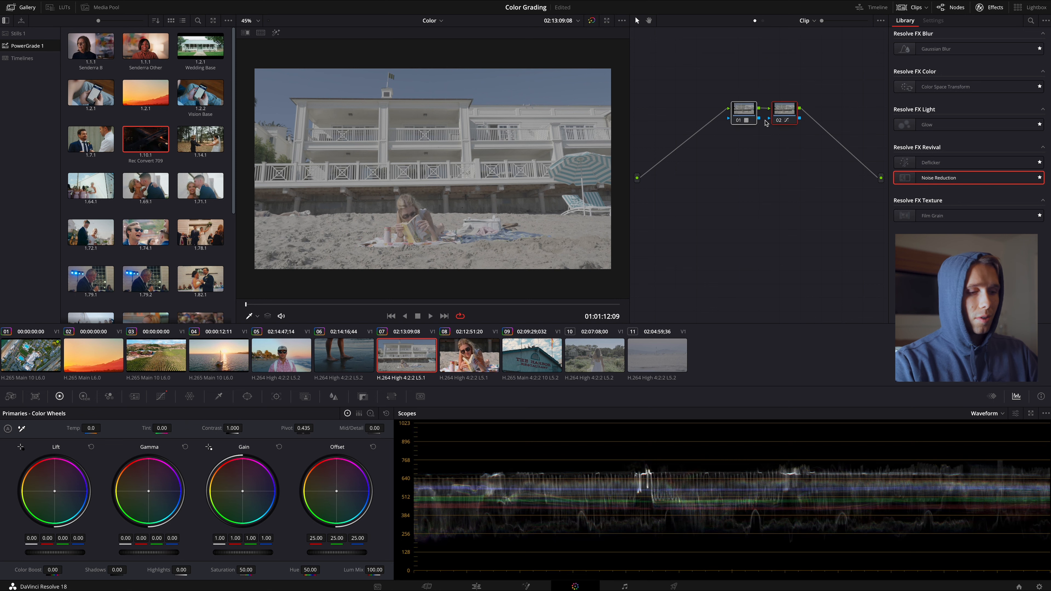
# Step: Examine clip 07 with only node 01 enabled, looking closely at the woman reading on the sand
pyautogui.click(776, 122)
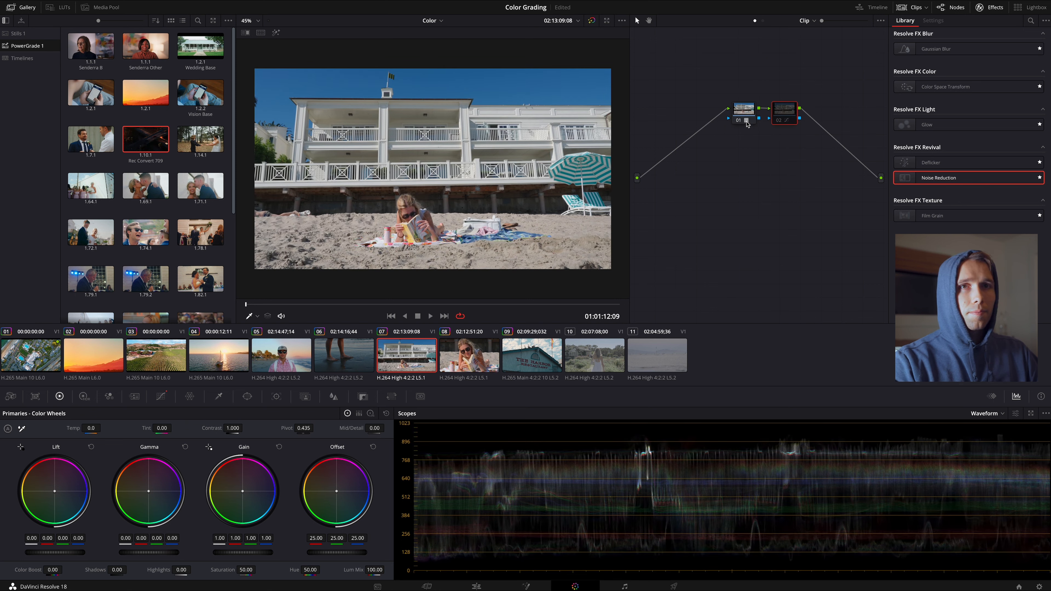
pyautogui.click(736, 124)
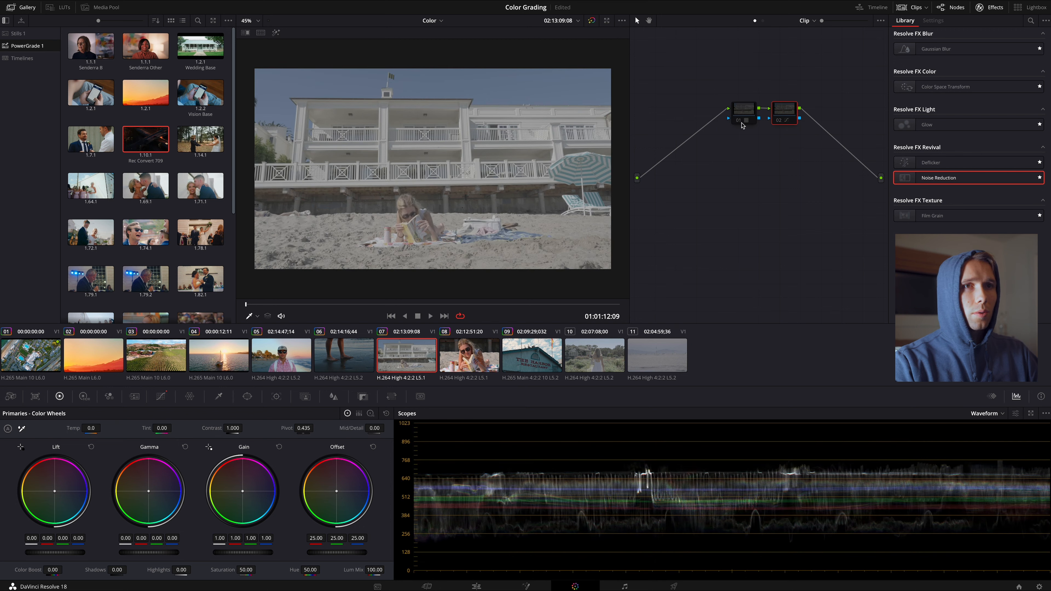
pyautogui.click(741, 124)
pyautogui.click(735, 123)
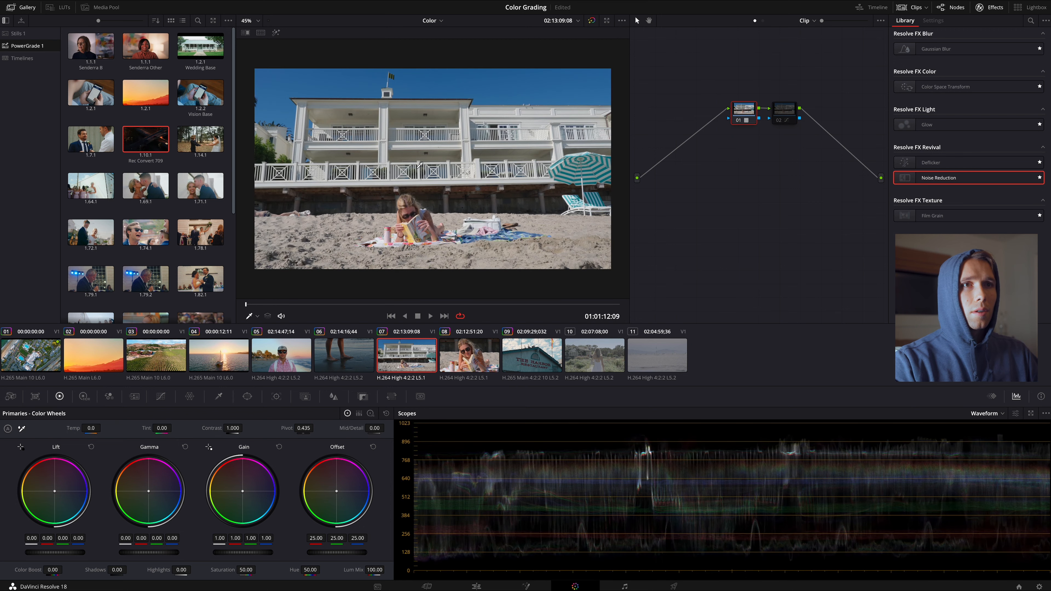
pyautogui.scroll(6, 442, 238)
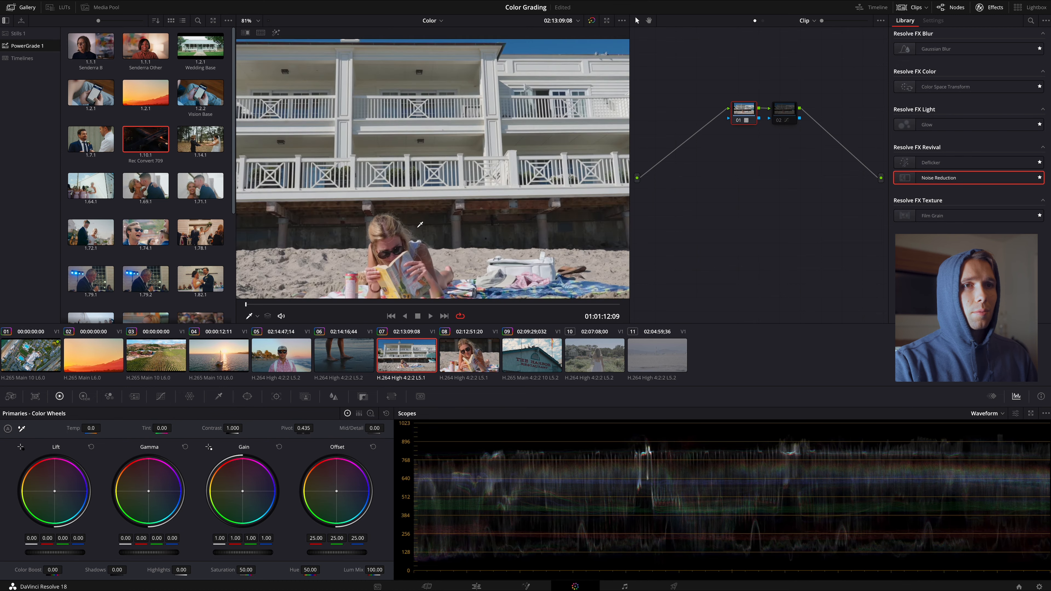
pyautogui.scroll(3, 415, 238)
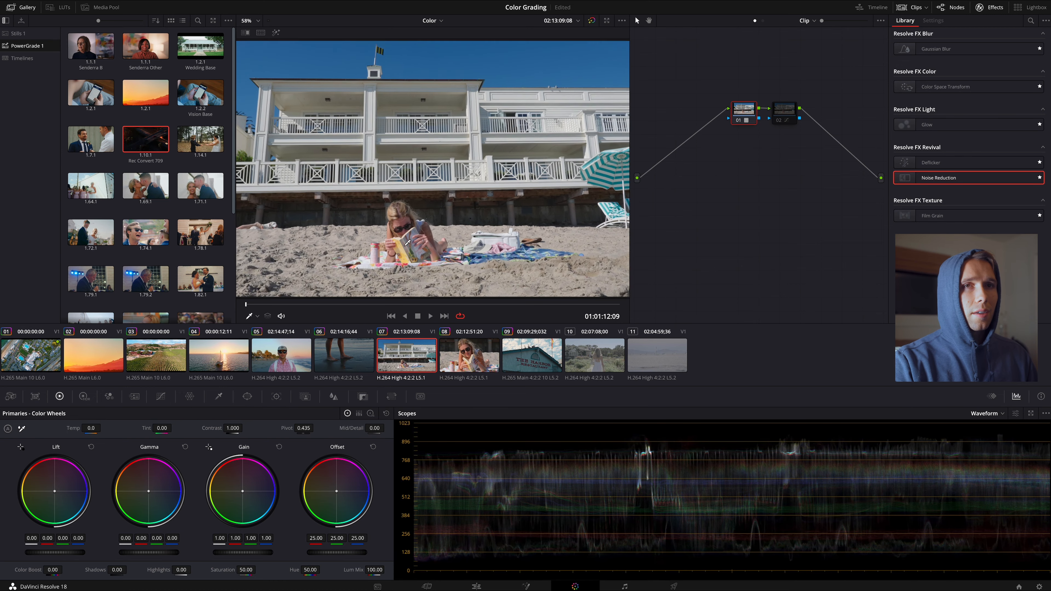
pyautogui.scroll(-2, 407, 247)
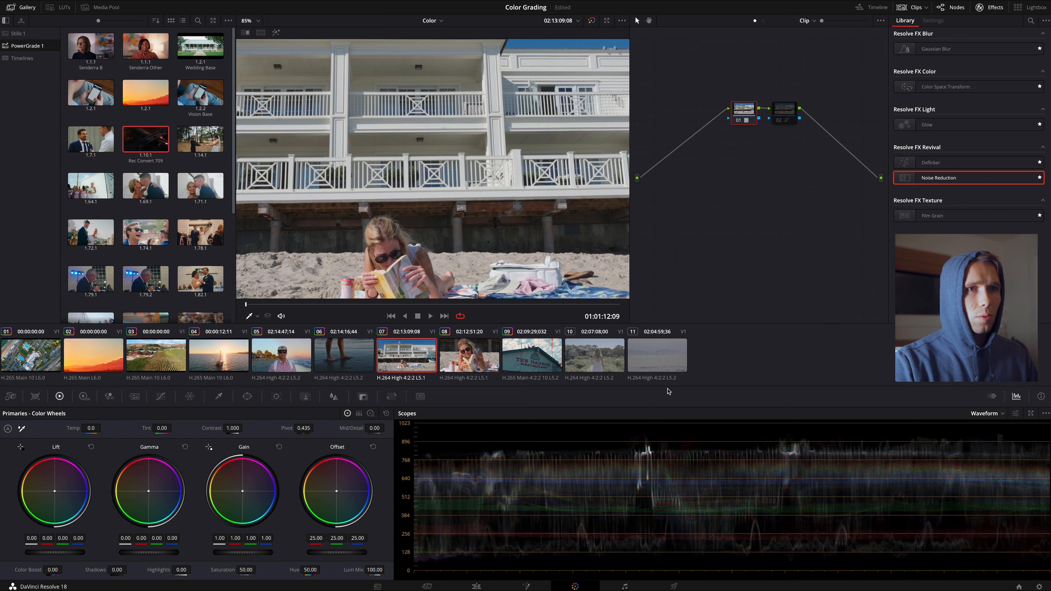
# Step: Switch the scope from waveform to vectorscope and look through its display options
pyautogui.click(995, 413)
pyautogui.click(1011, 444)
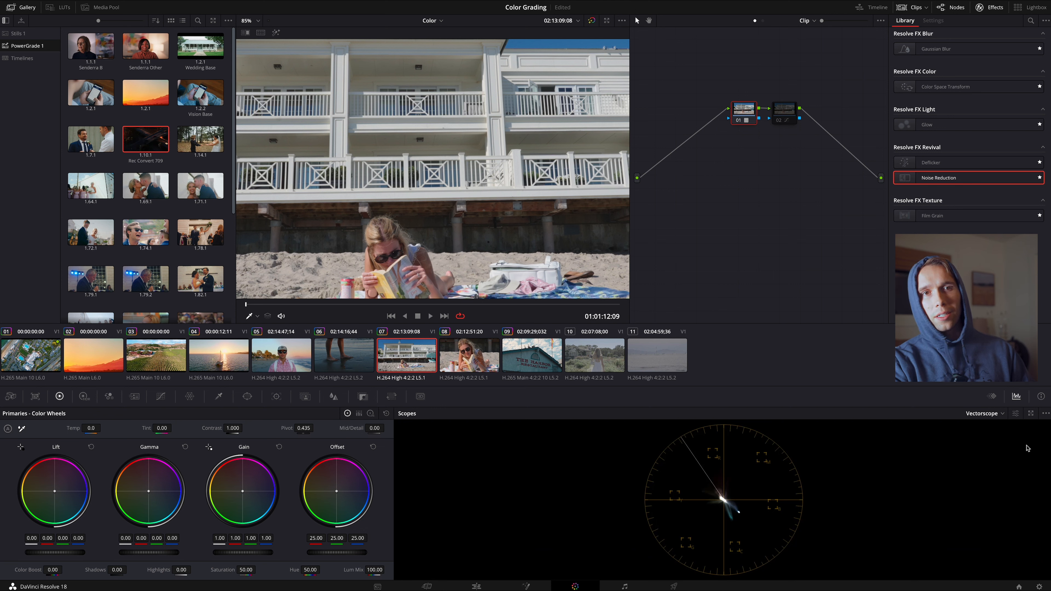
pyautogui.click(1046, 413)
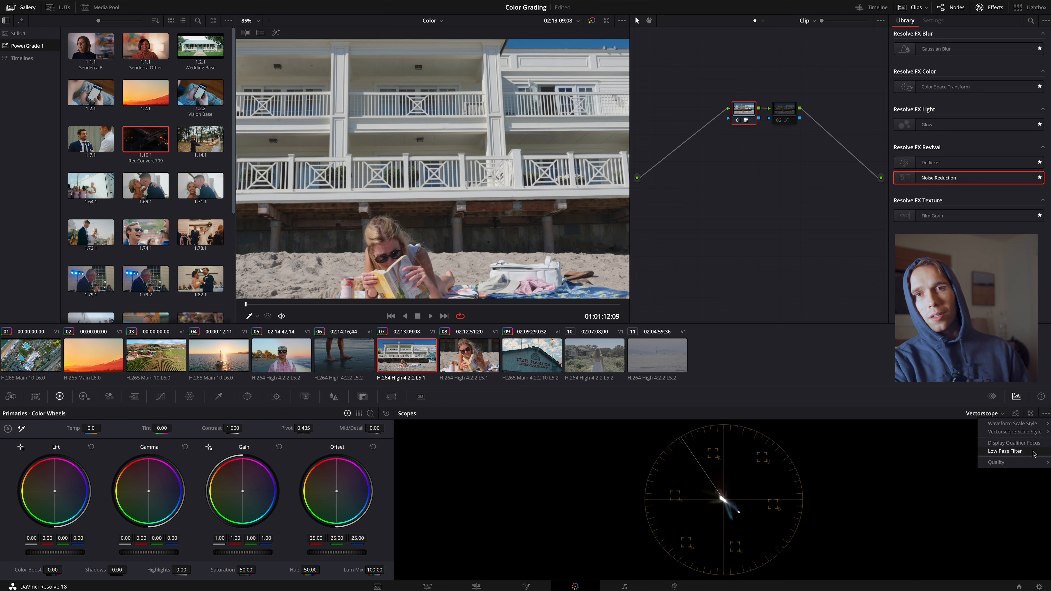
pyautogui.moveTo(1025, 432)
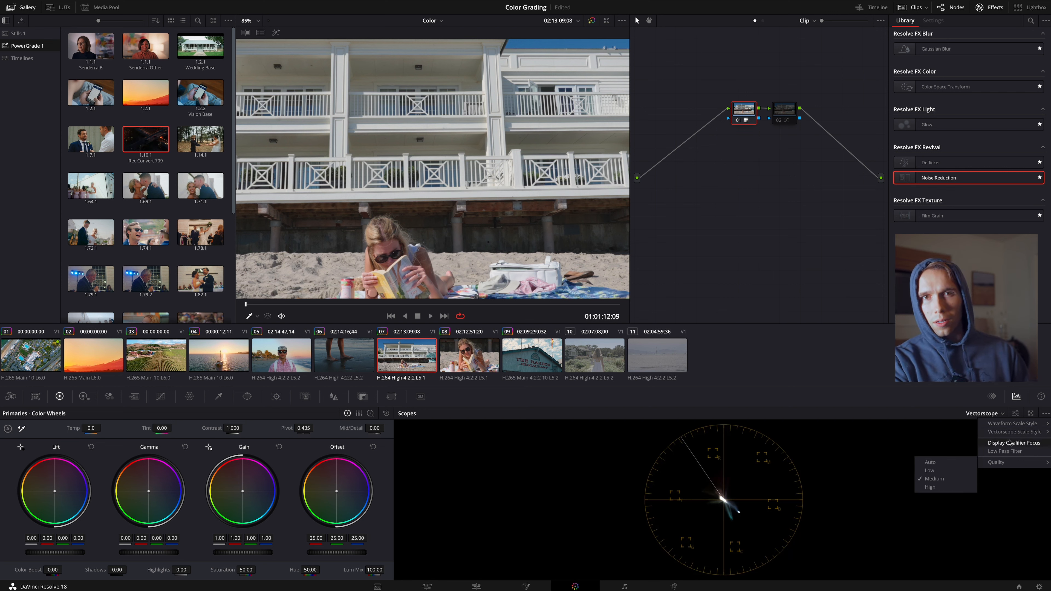
pyautogui.click(1016, 418)
pyautogui.click(1016, 418)
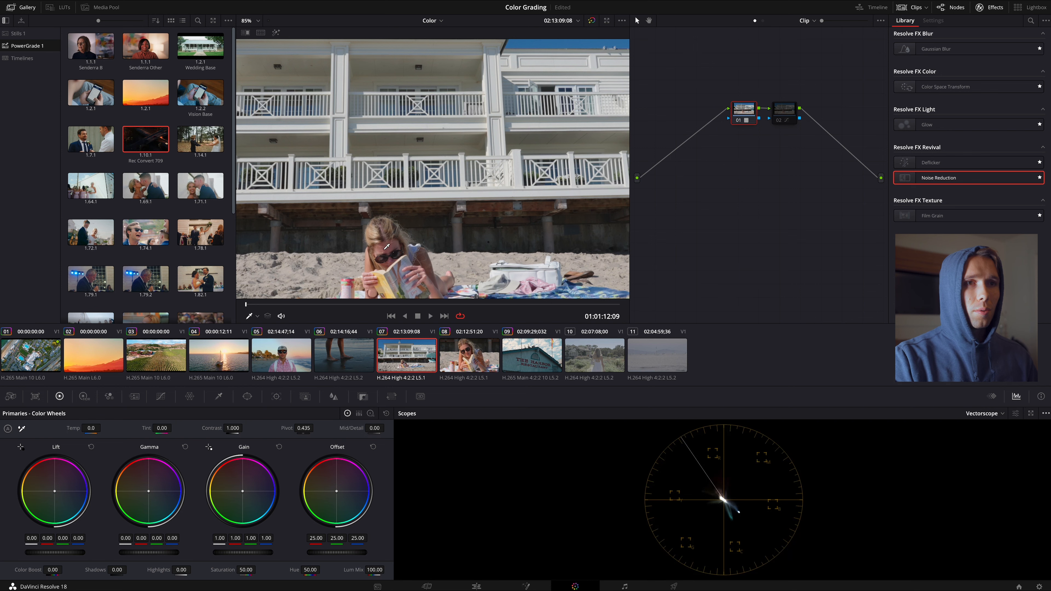
# Step: Enable node 02 on clip 07 and show its Hue Vs Hue curve
pyautogui.scroll(2, 381, 269)
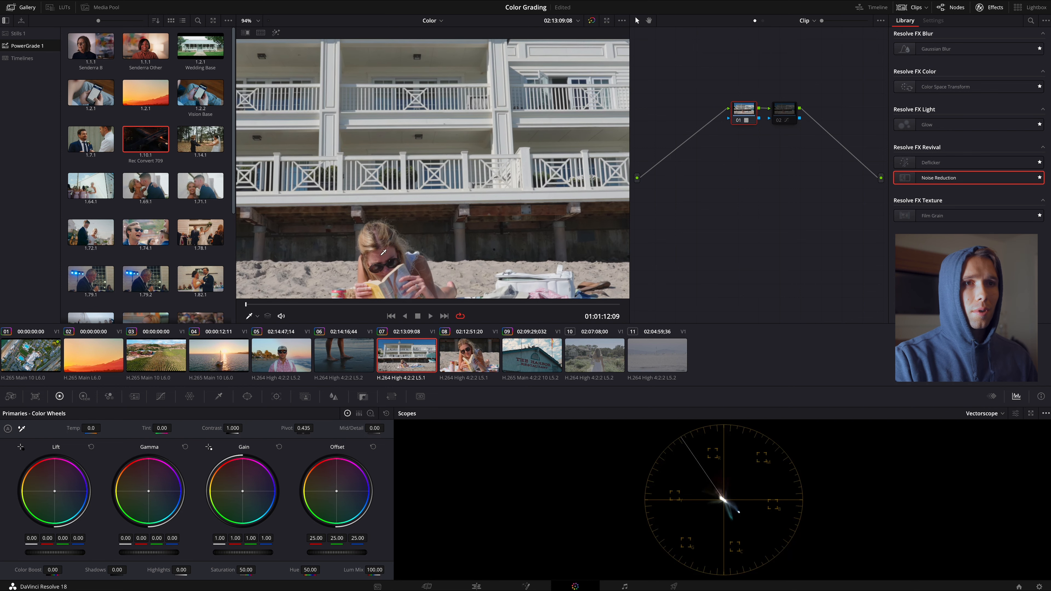
pyautogui.click(785, 120)
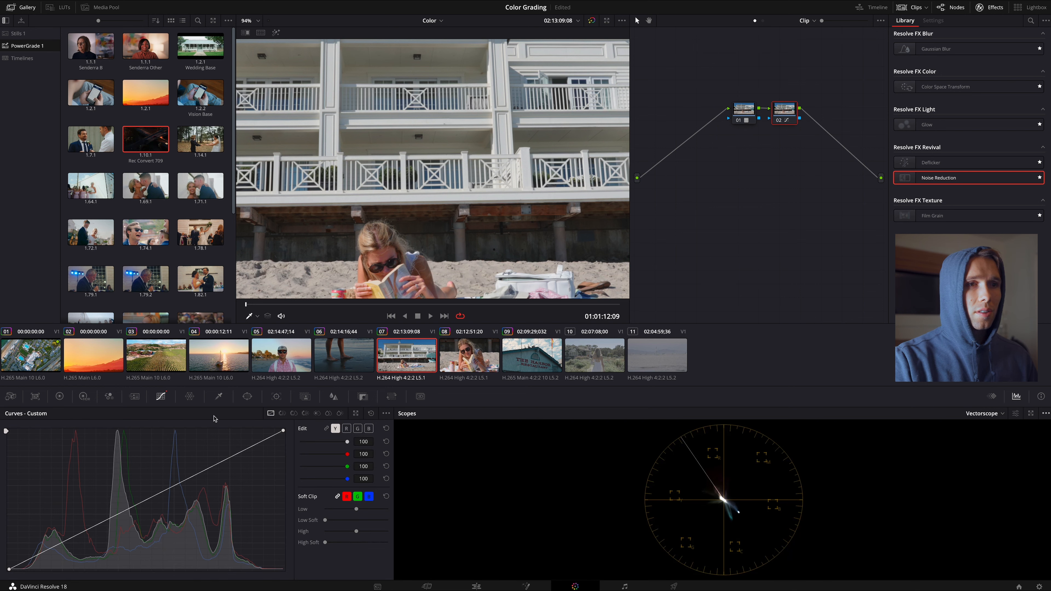
pyautogui.click(281, 413)
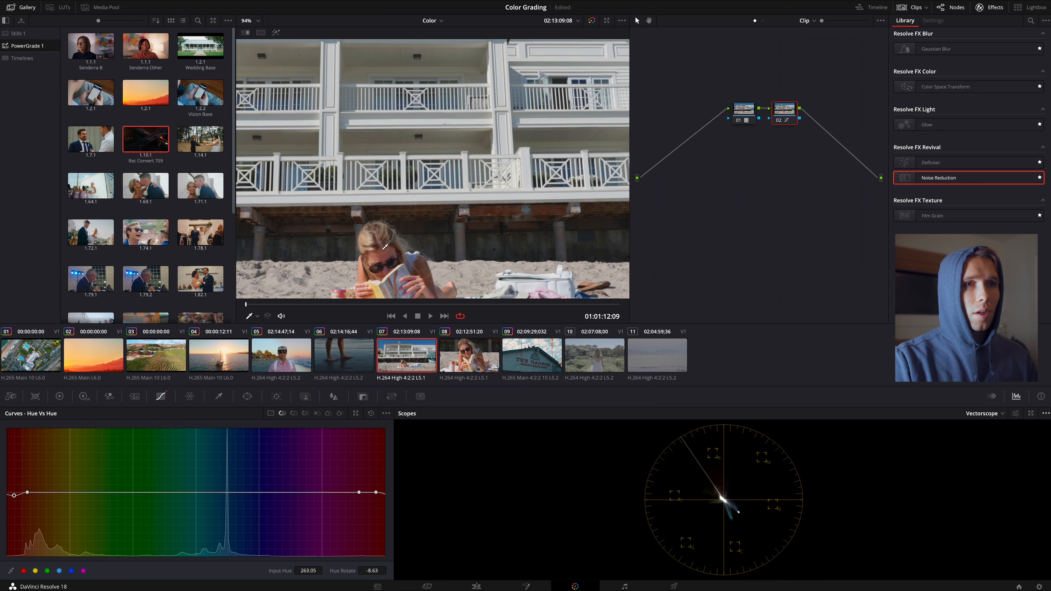
pyautogui.scroll(-3, 384, 248)
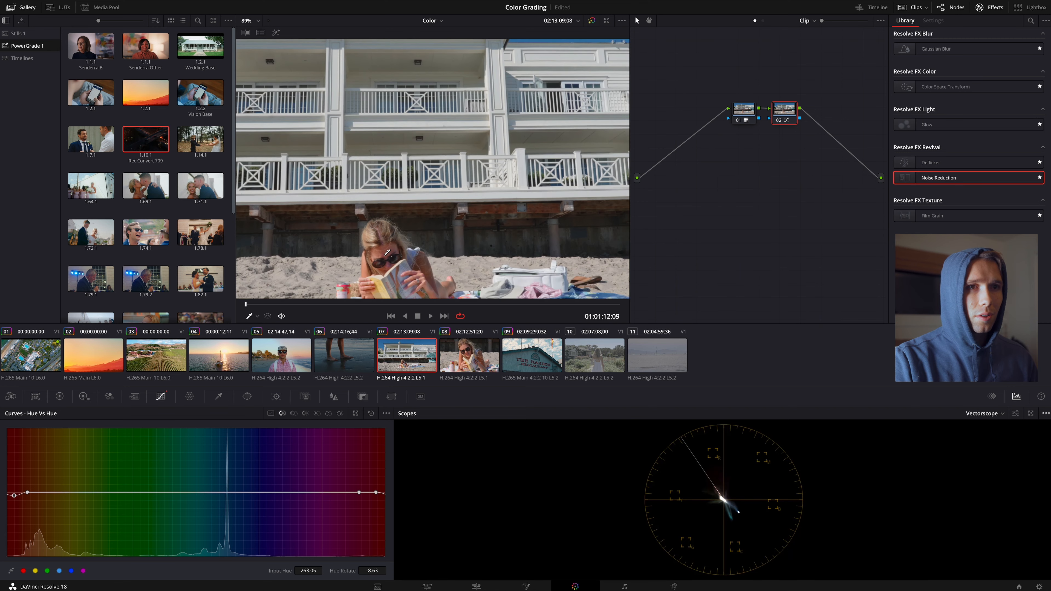
# Step: Compare the reading woman's skin tones with node 02 on and off, leaving the node enabled
pyautogui.click(778, 120)
pyautogui.click(778, 120)
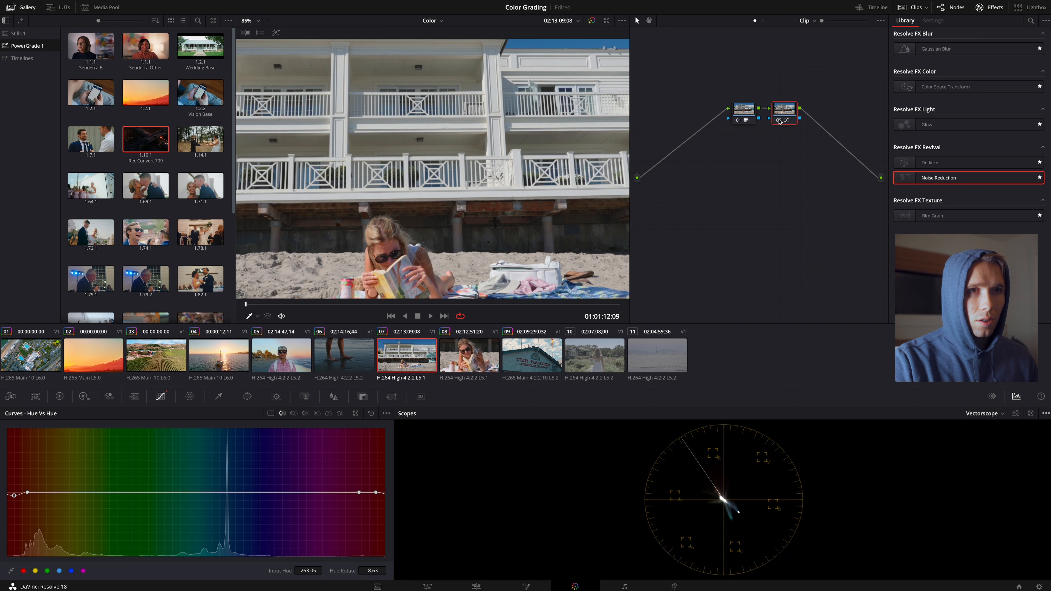
pyautogui.click(778, 119)
pyautogui.click(779, 119)
pyautogui.click(780, 120)
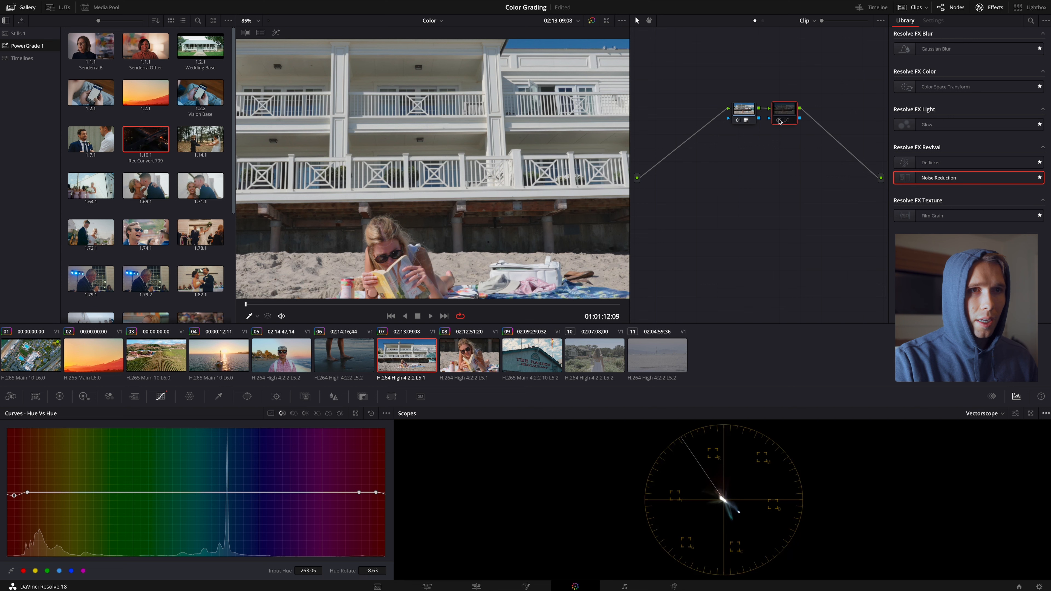
pyautogui.click(779, 121)
pyautogui.click(779, 122)
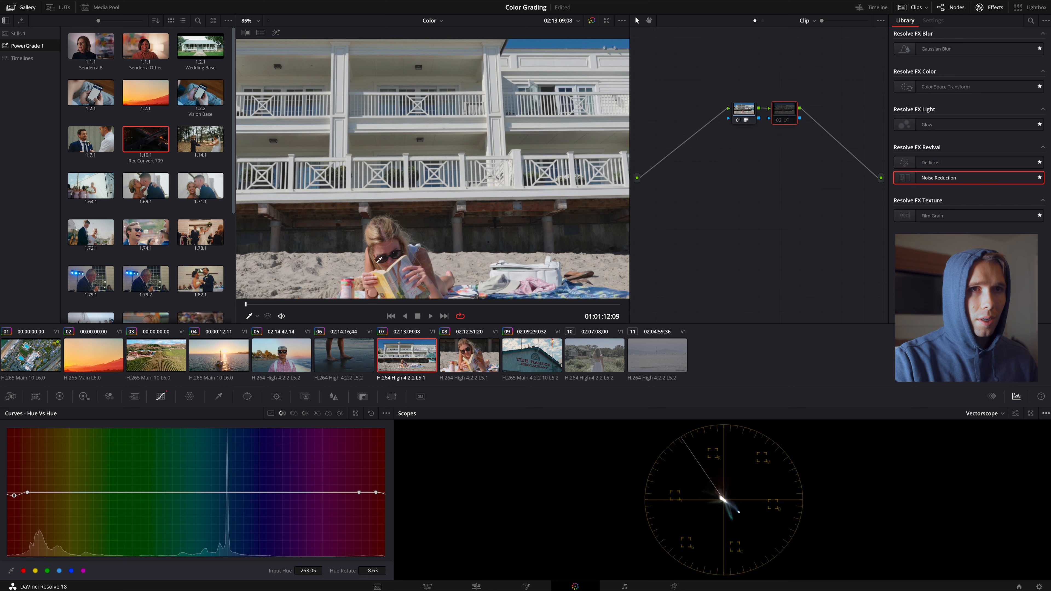
pyautogui.click(777, 120)
pyautogui.click(778, 120)
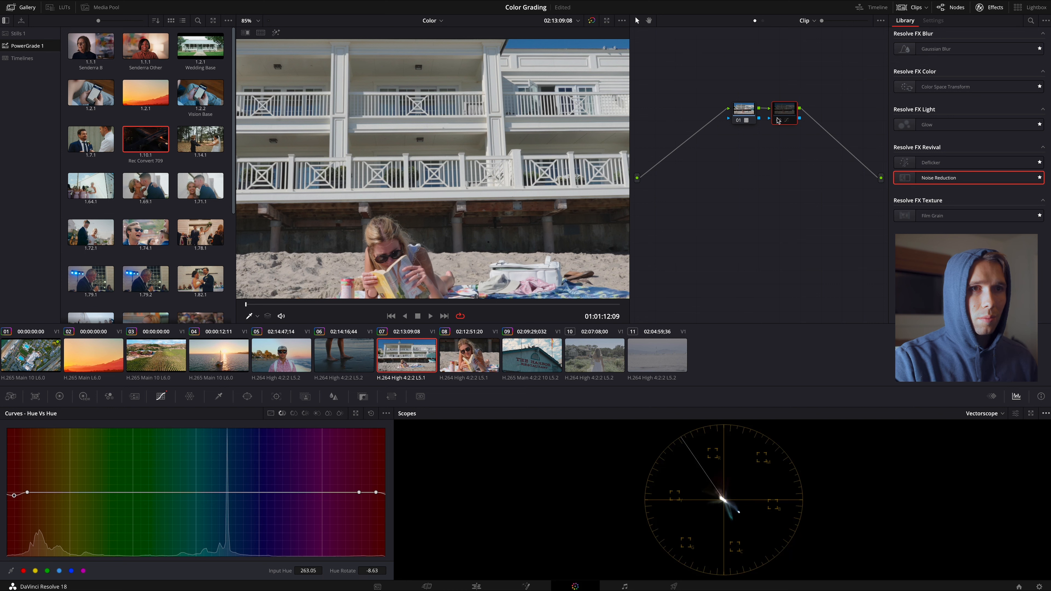
pyautogui.click(777, 120)
pyautogui.click(778, 120)
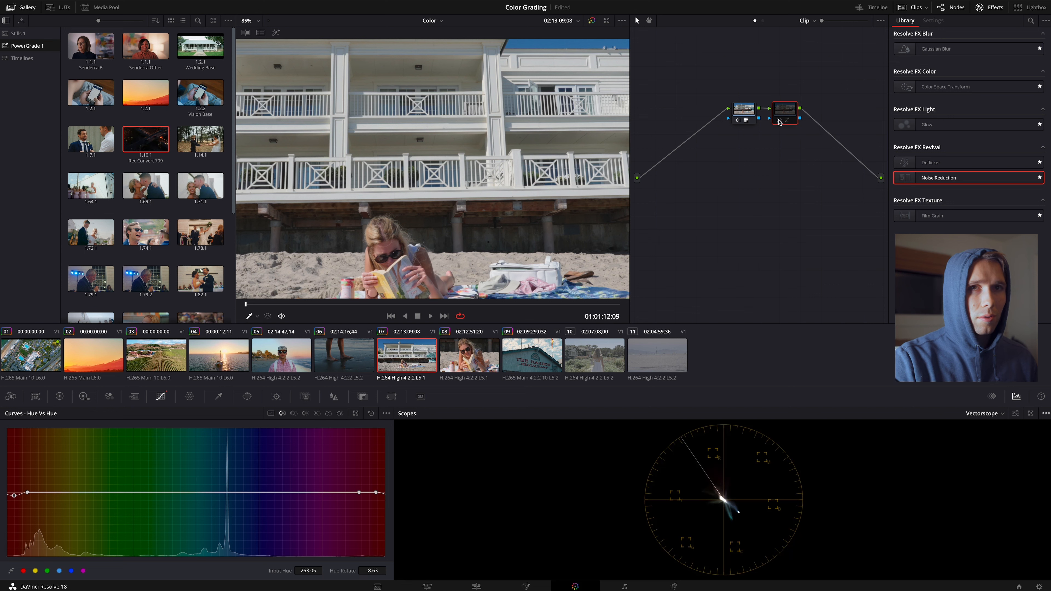
pyautogui.click(779, 121)
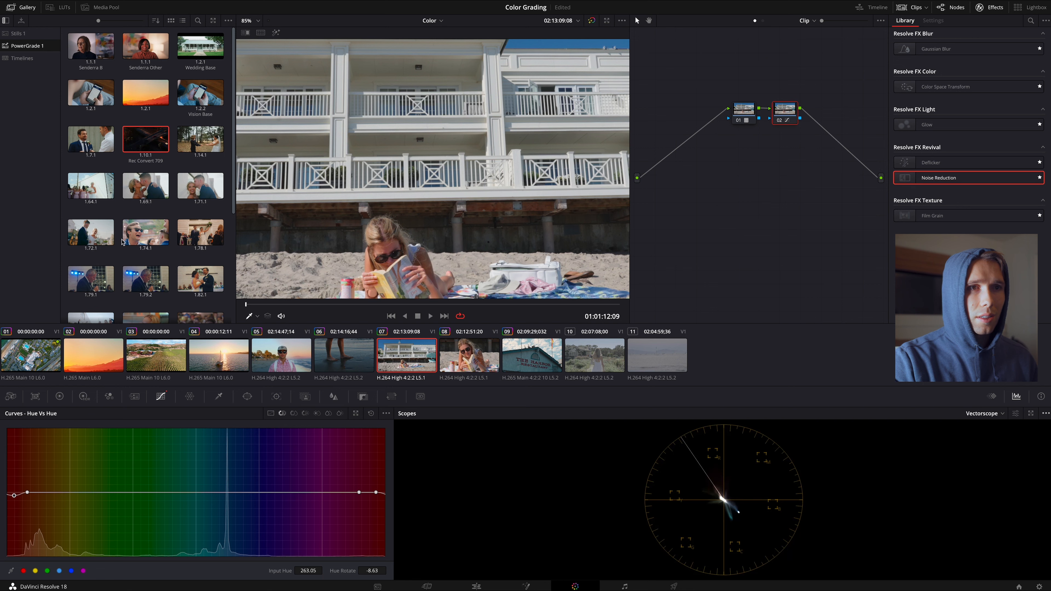
# Step: Sample the blue sky on node 02's Hue Vs Hue curve, widen its range and set input hue 111.06 with hue rotate 2.88
pyautogui.scroll(-3, 360, 250)
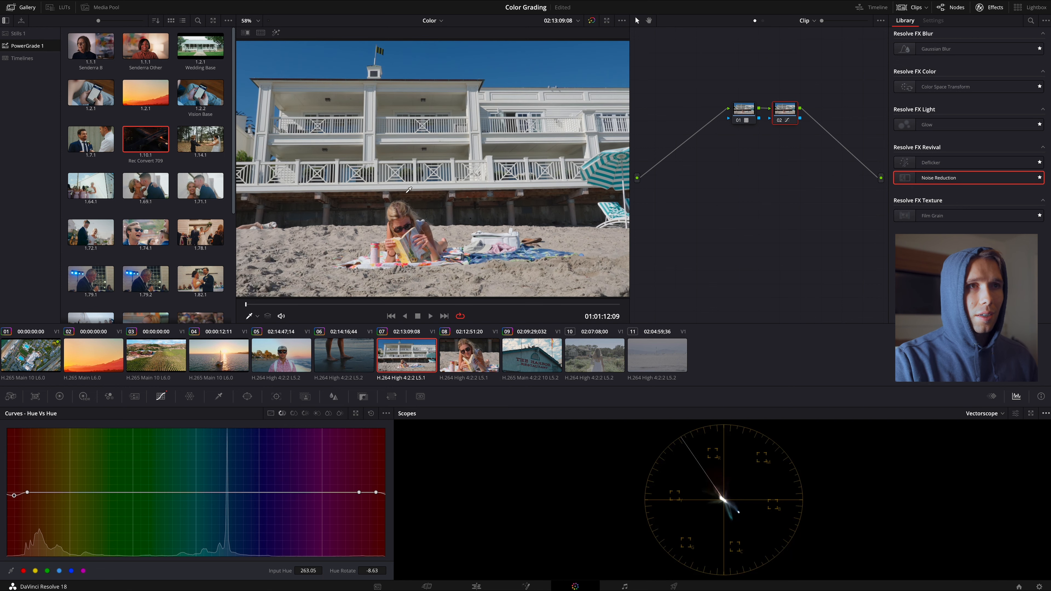
pyautogui.scroll(-1, 360, 250)
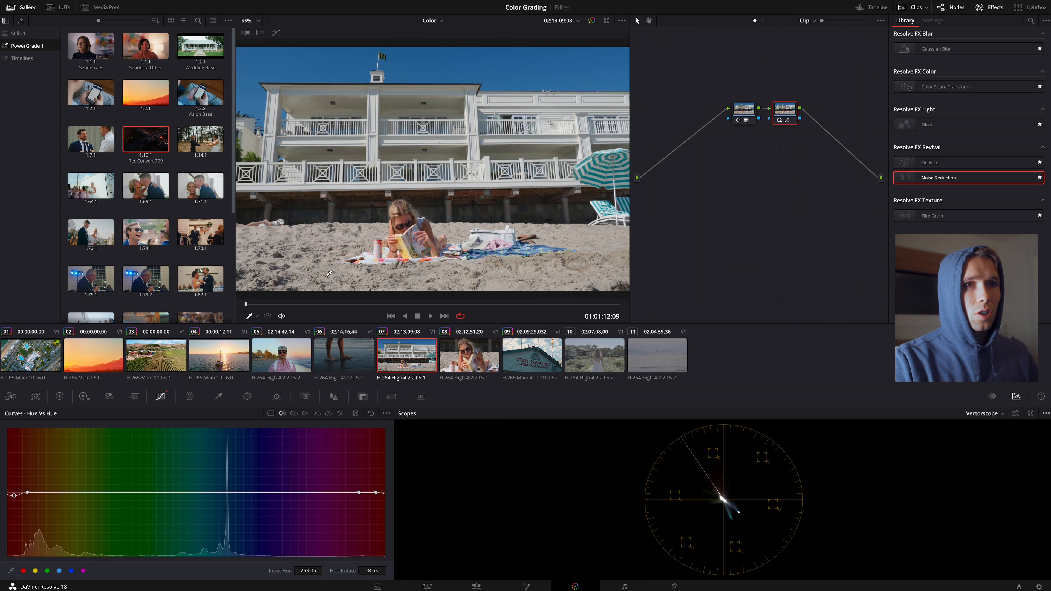
pyautogui.click(494, 65)
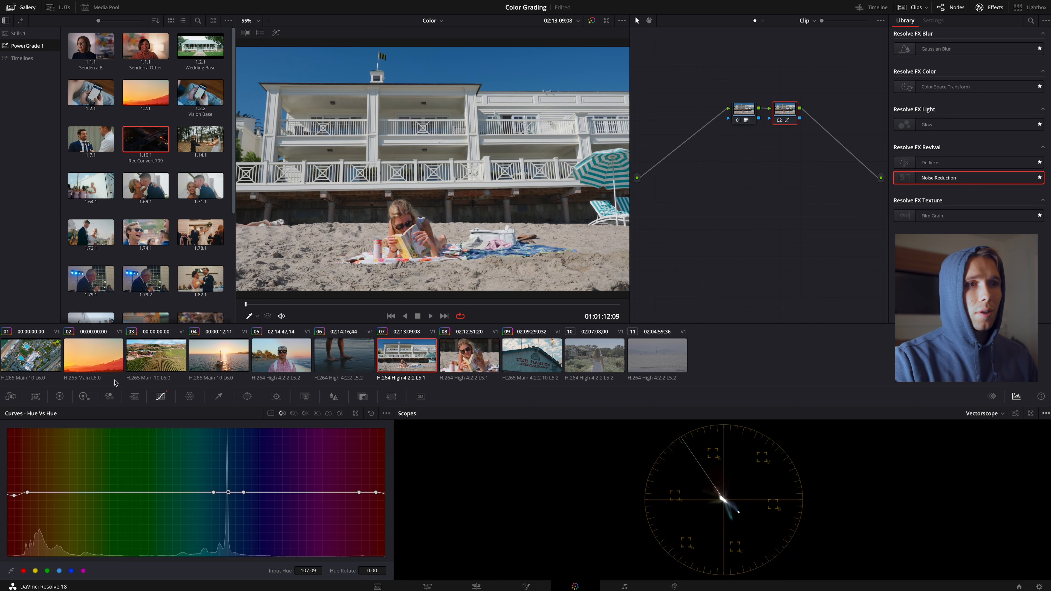
pyautogui.moveTo(243, 492)
pyautogui.mouseDown()
pyautogui.moveTo(262, 492)
pyautogui.moveTo(198, 494)
pyautogui.moveTo(227, 496)
pyautogui.moveTo(227, 509)
pyautogui.moveTo(233, 491)
pyautogui.mouseUp()
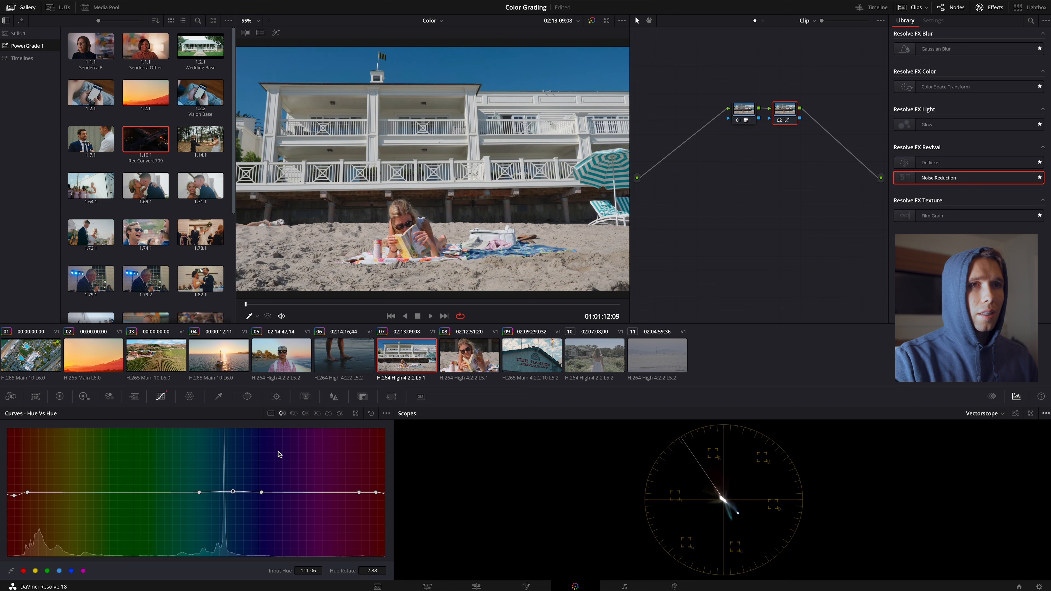
# Step: Sample the sky on node 02's Hue Vs Sat curve and lower its saturation to 0.82 at input hue 105.18
pyautogui.click(294, 413)
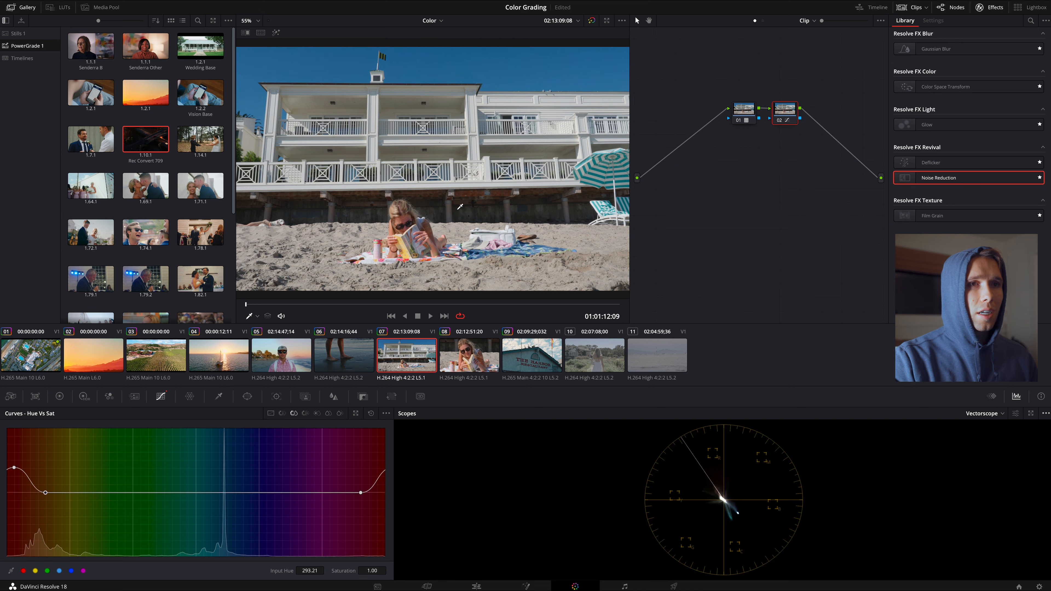
pyautogui.click(452, 58)
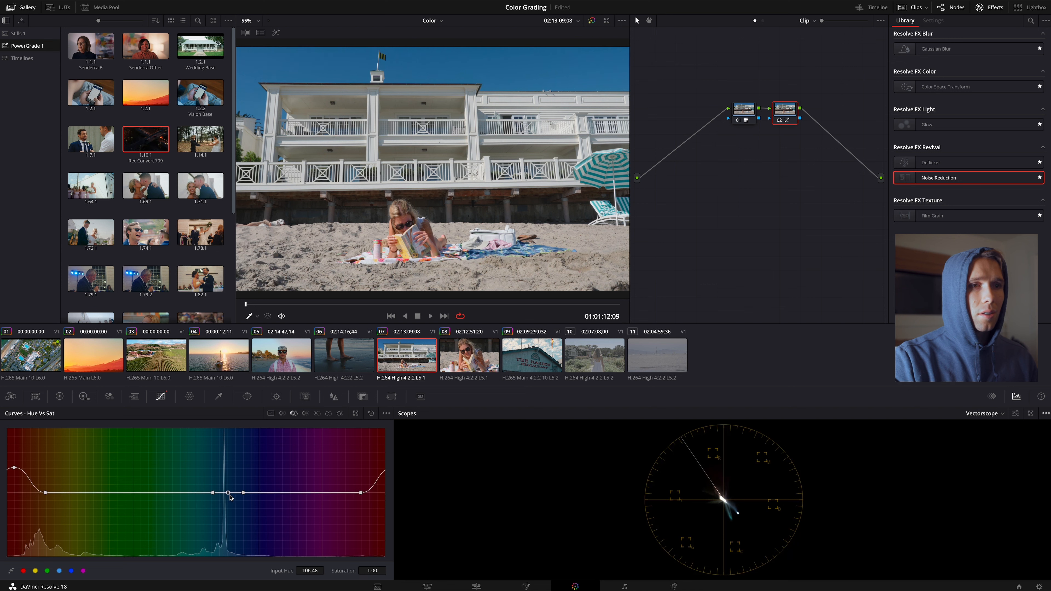
pyautogui.moveTo(230, 495)
pyautogui.mouseDown()
pyautogui.moveTo(227, 520)
pyautogui.moveTo(228, 504)
pyautogui.mouseUp()
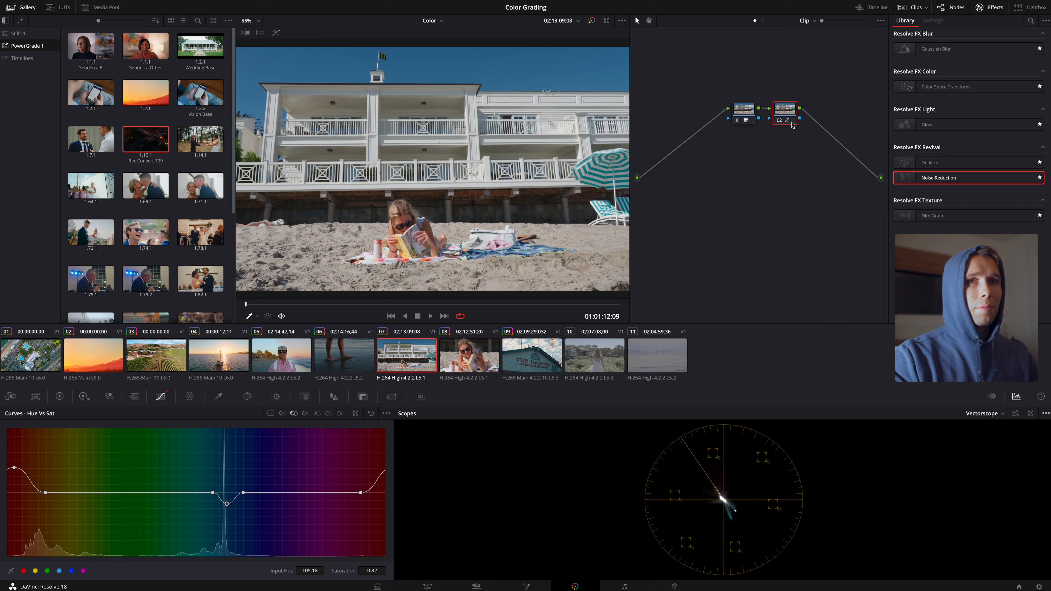
# Step: Add a serial node after node 02 on clip 07
pyautogui.hotkey('alt', 's')
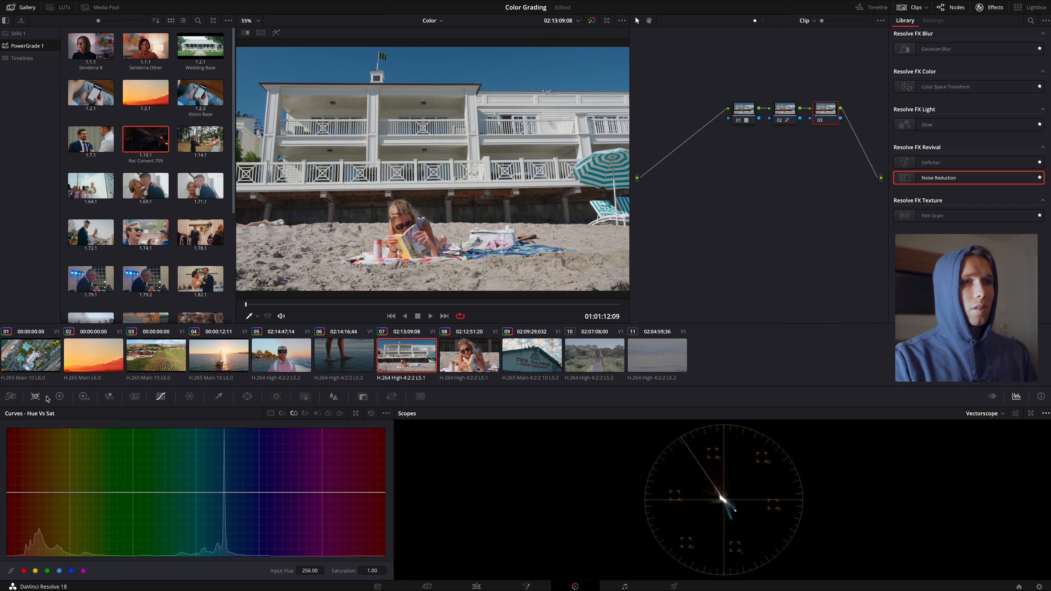
# Step: Switch the scope to Waveform and set node 03's primaries to lift -0.03, gain 1.07 and gamma 0.02
pyautogui.click(59, 397)
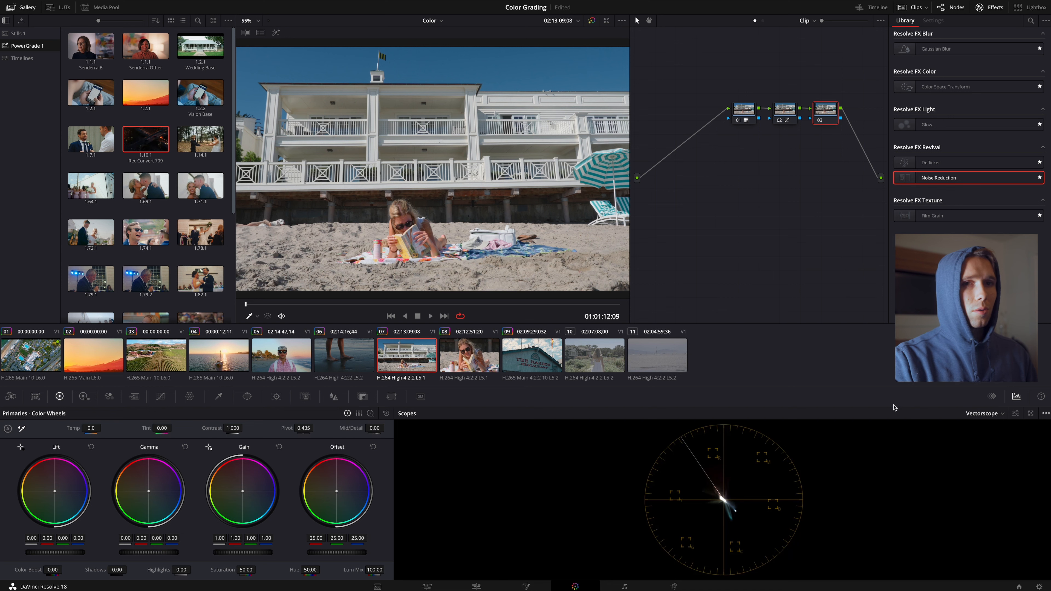
pyautogui.click(1001, 413)
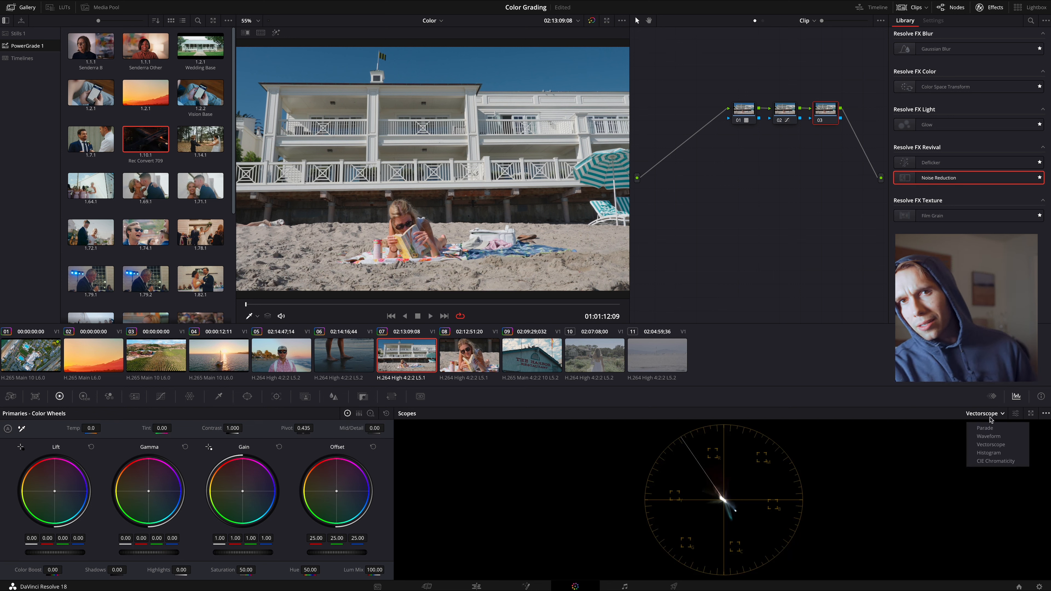
pyautogui.click(1001, 437)
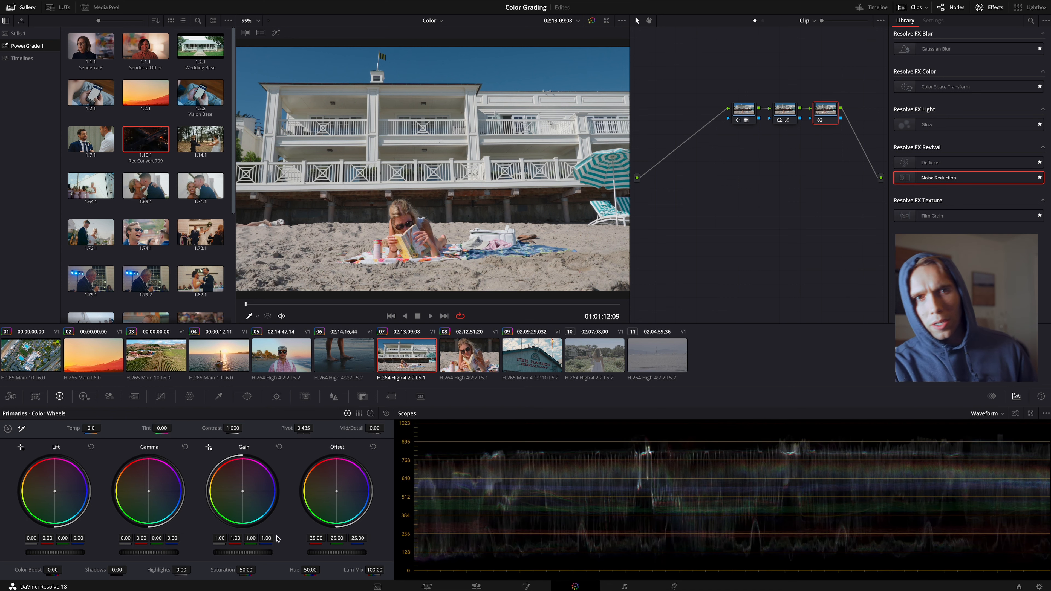
pyautogui.moveTo(59, 553); pyautogui.dragTo(33, 552)
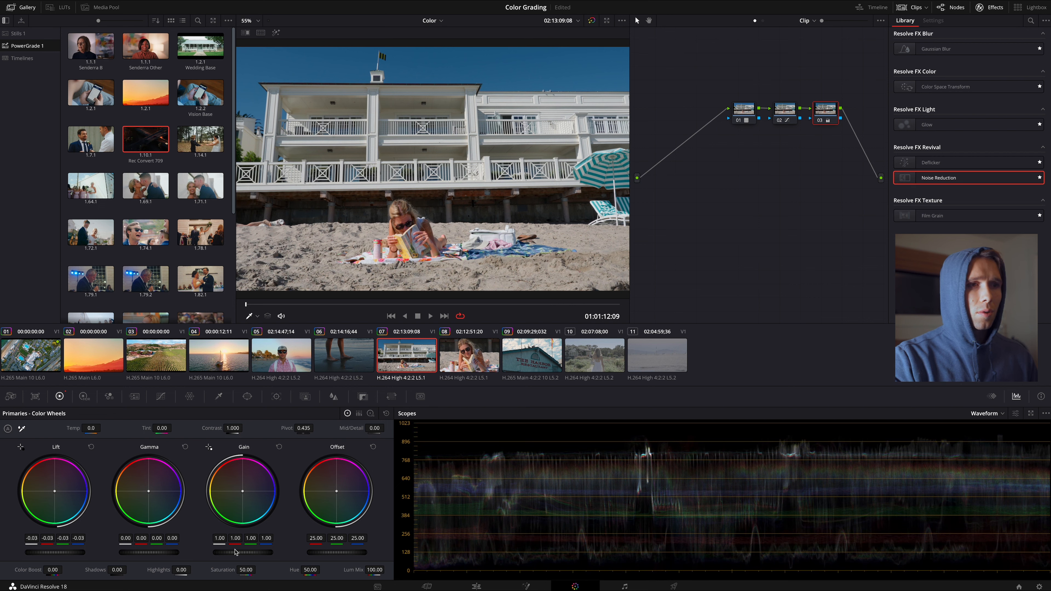
pyautogui.moveTo(238, 552); pyautogui.dragTo(276, 556)
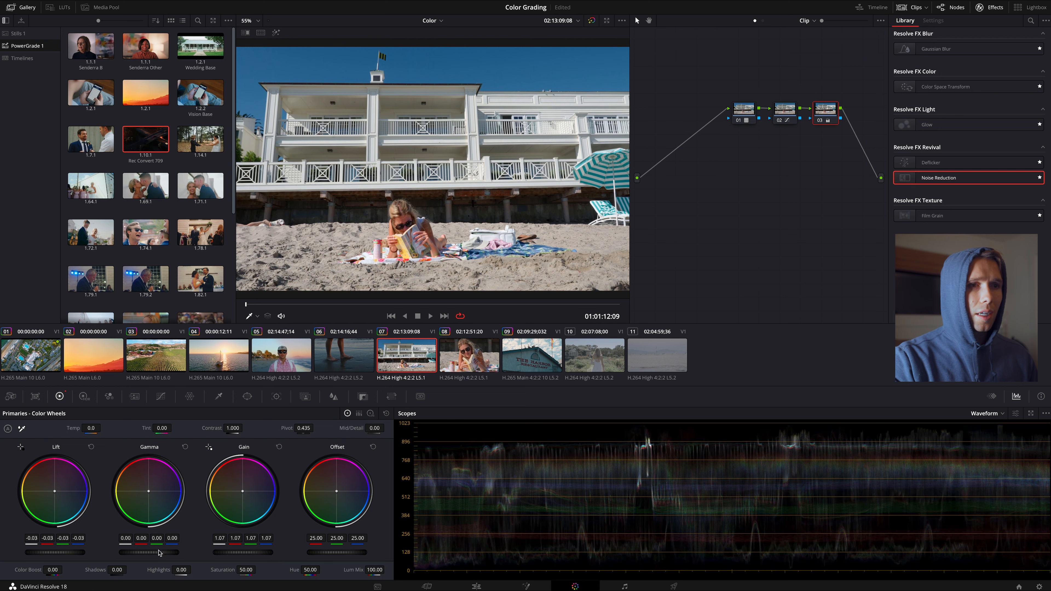
pyautogui.moveTo(171, 552)
pyautogui.mouseDown()
pyautogui.moveTo(248, 556)
pyautogui.moveTo(98, 560)
pyautogui.moveTo(174, 570)
pyautogui.mouseUp()
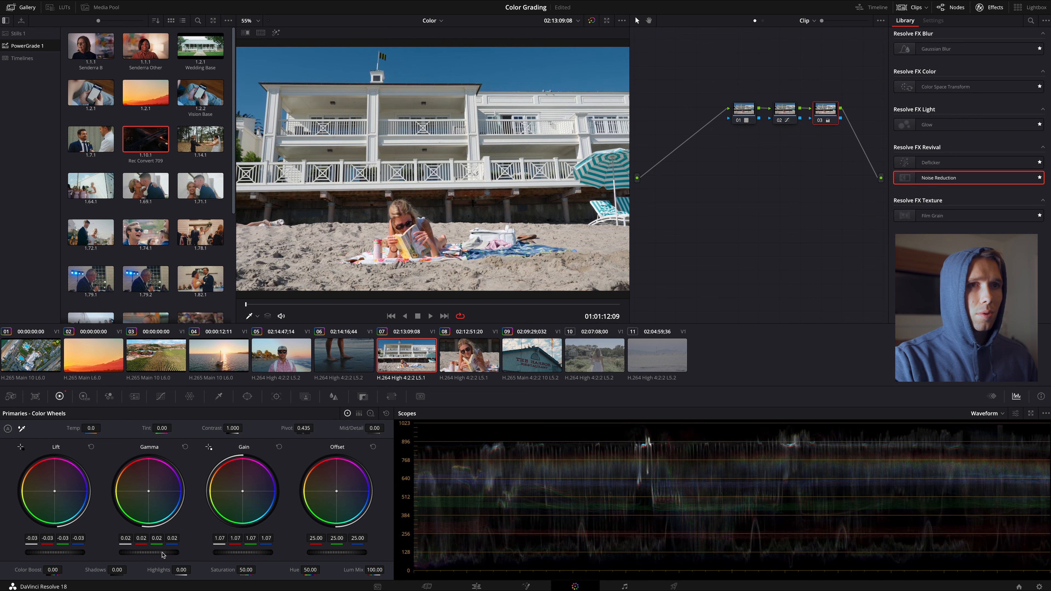
# Step: Compare clip 07's image with node 03 off and on, leaving the node enabled
pyautogui.click(821, 121)
pyautogui.click(821, 121)
pyautogui.click(822, 121)
pyautogui.click(822, 122)
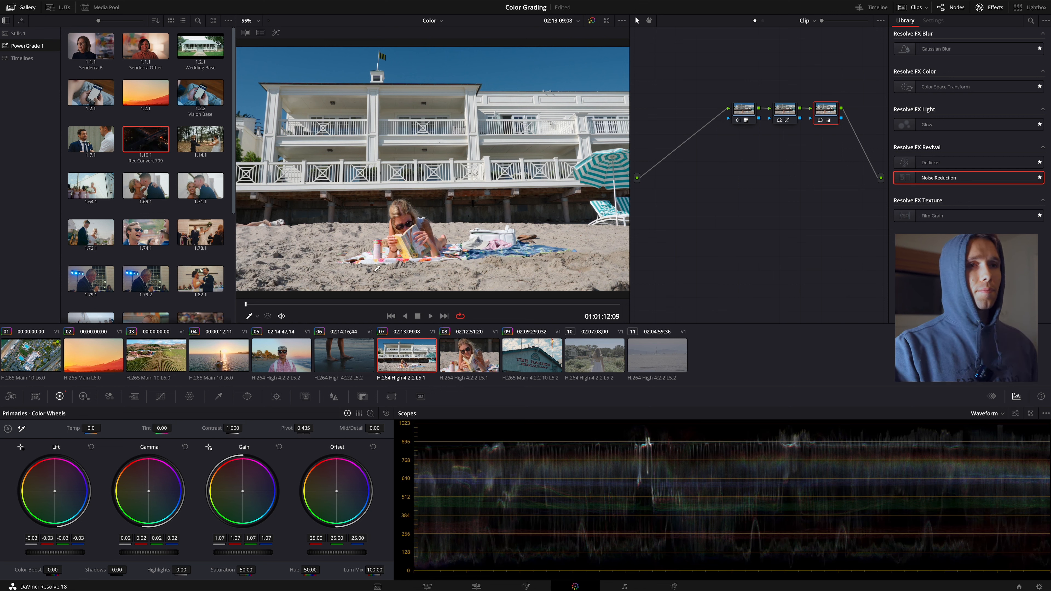
# Step: Grab a still of clip 07's grade into PowerGrade 1 and another into the Stills 1 album
pyautogui.rightClick(465, 175)
pyautogui.click(481, 183)
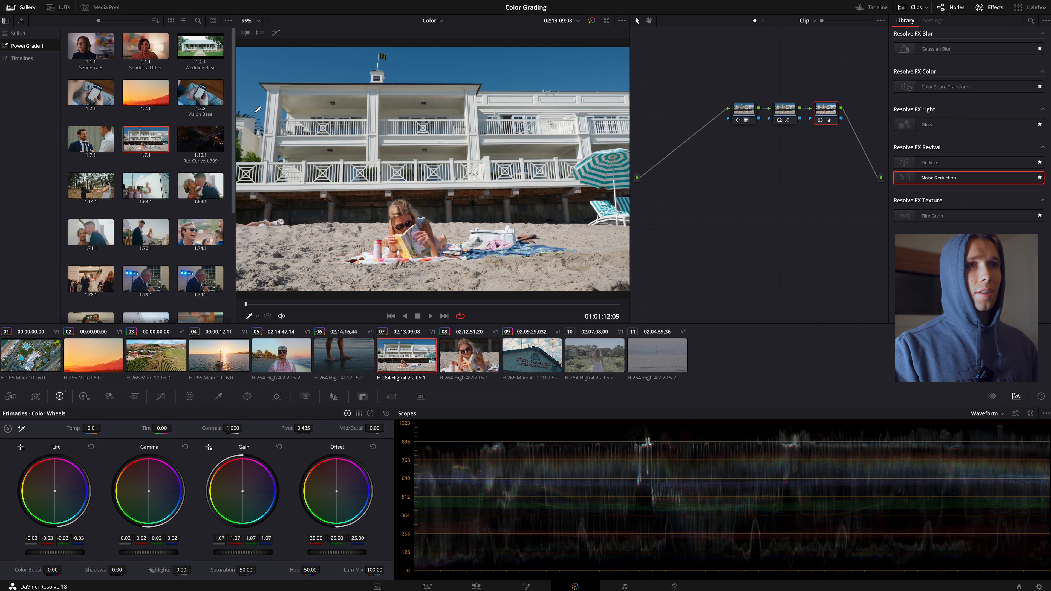
pyautogui.click(40, 34)
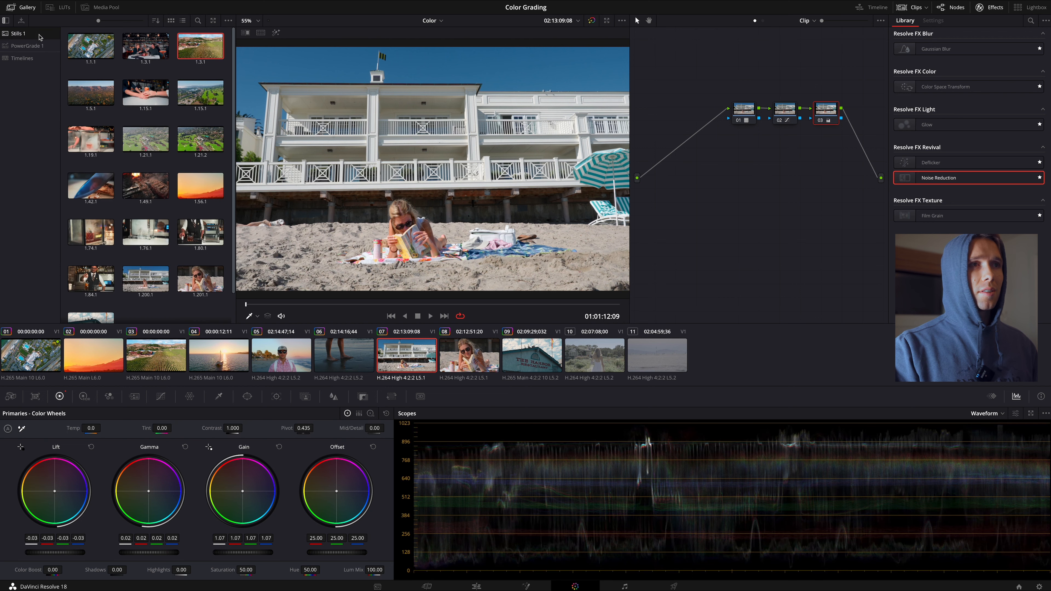
pyautogui.rightClick(452, 198)
pyautogui.click(509, 202)
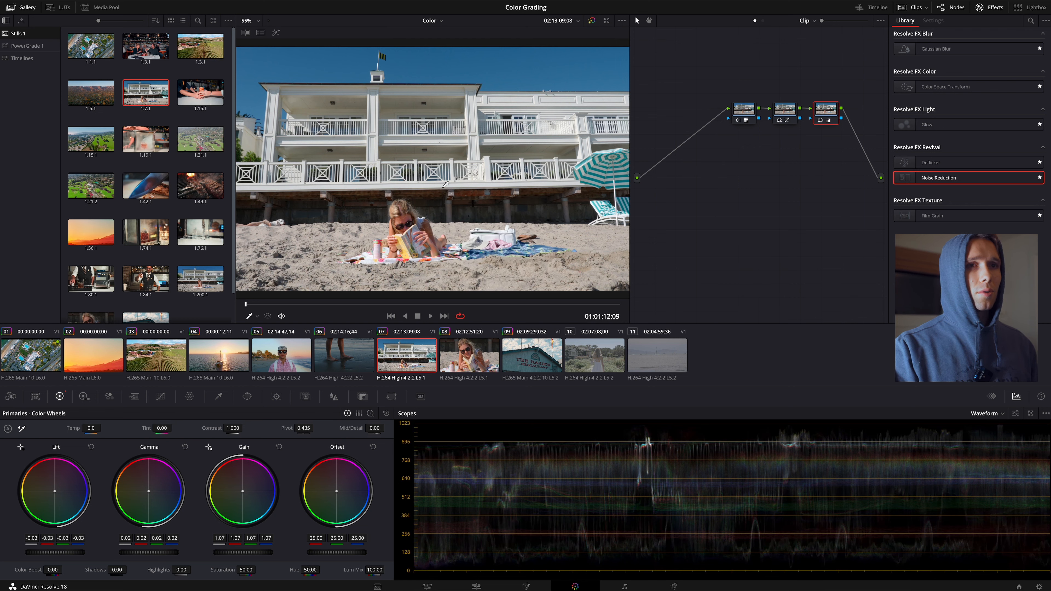
# Step: Delete both existing nodes from clip 08's node graph
pyautogui.click(472, 366)
pyautogui.moveTo(736, 83); pyautogui.dragTo(851, 164)
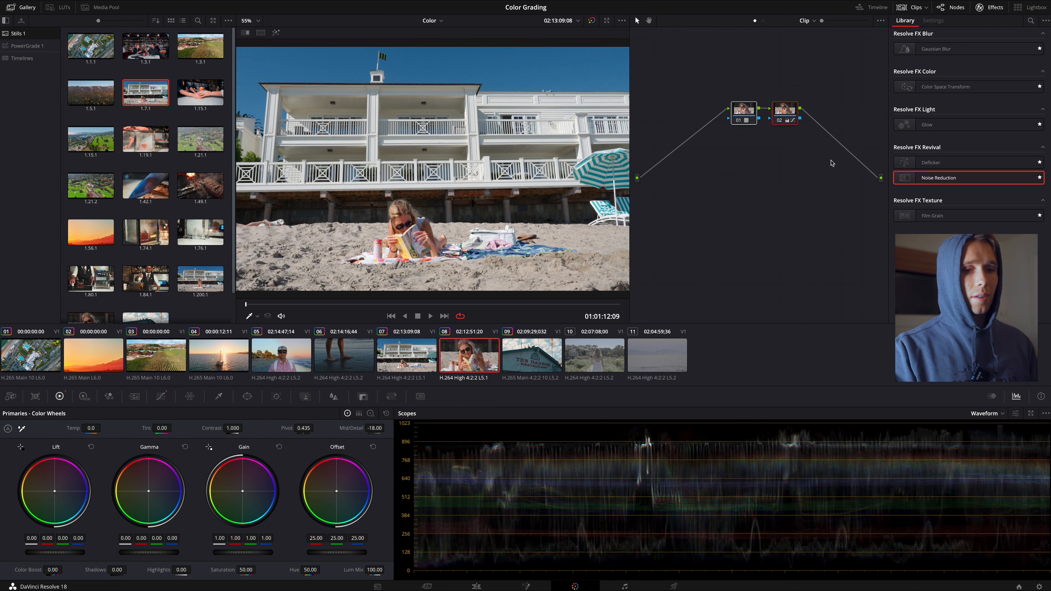
pyautogui.press('Delete')
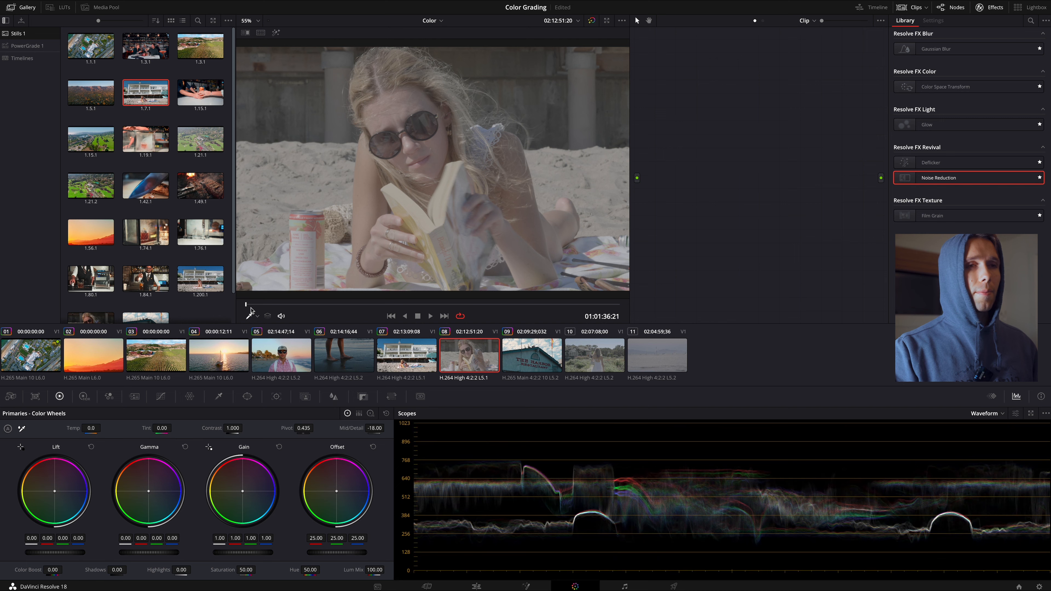
# Step: Play a short part of clip 08 and apply the grade from clip 07's still in Stills 1 to it
pyautogui.scroll(-2, 333, 222)
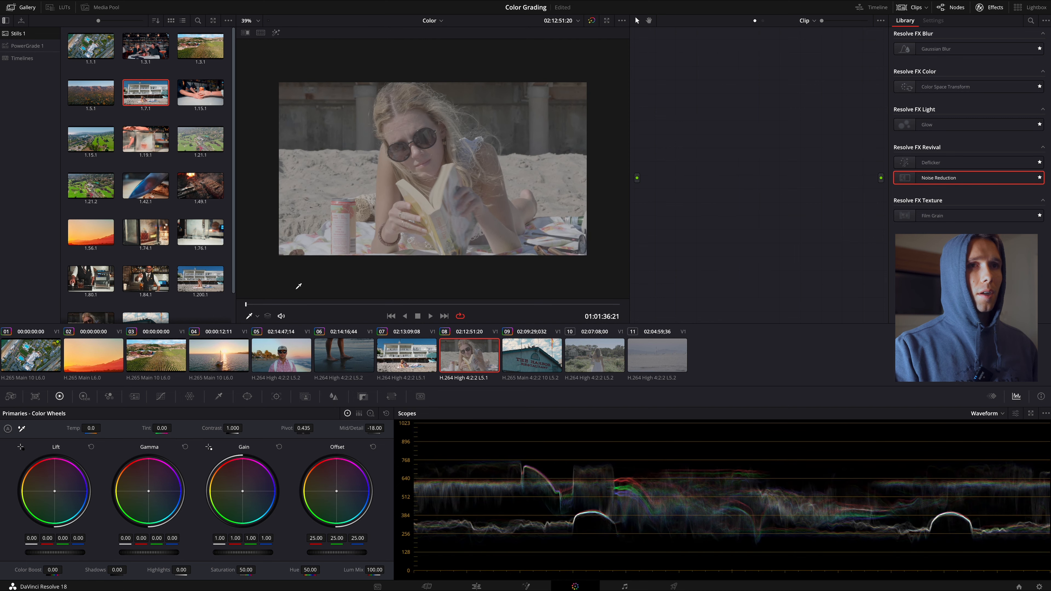
pyautogui.press('space')
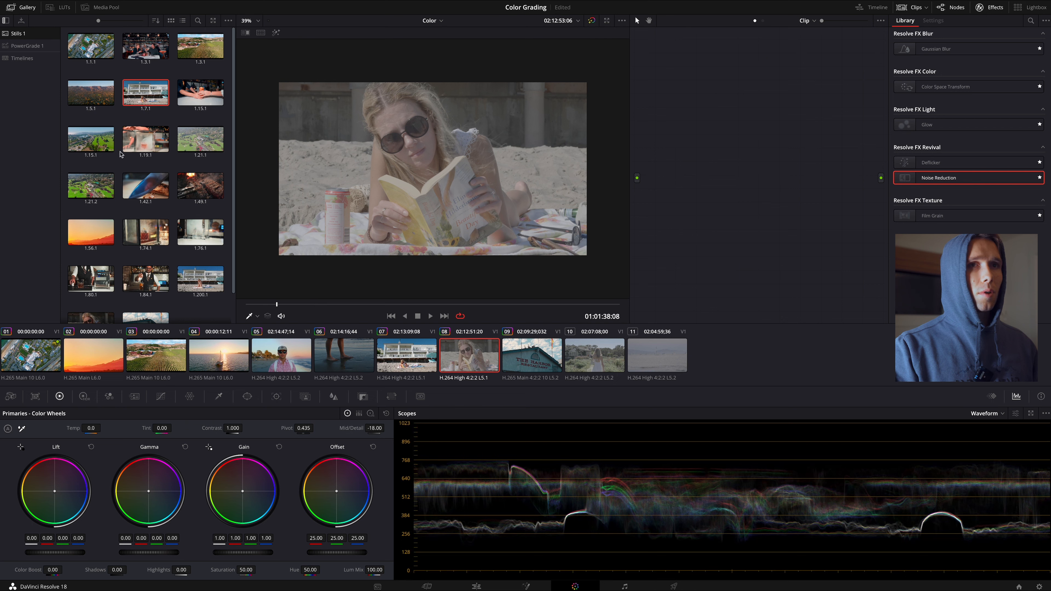
pyautogui.rightClick(134, 106)
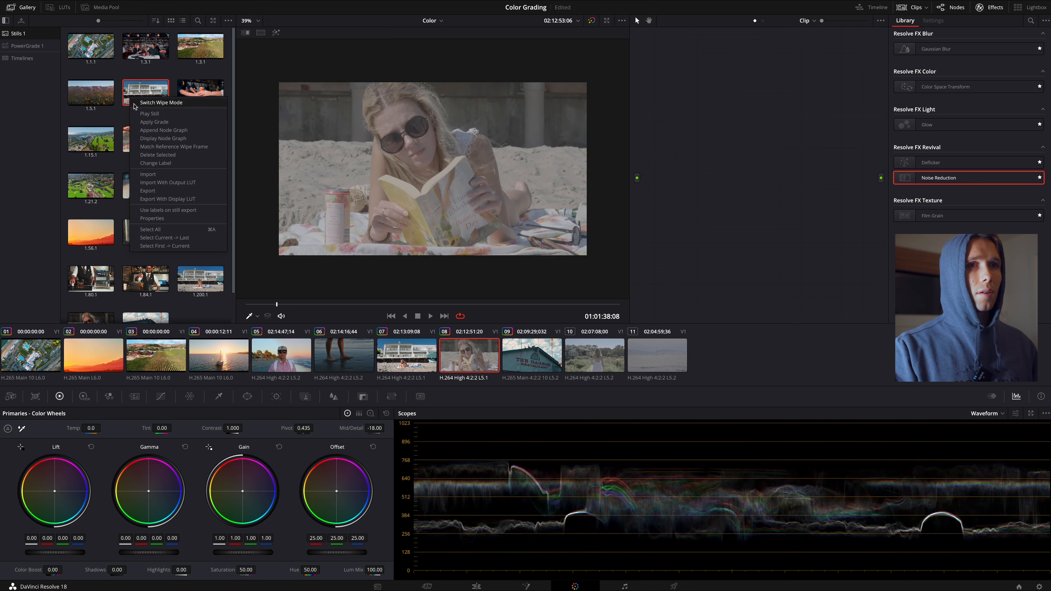
pyautogui.click(153, 122)
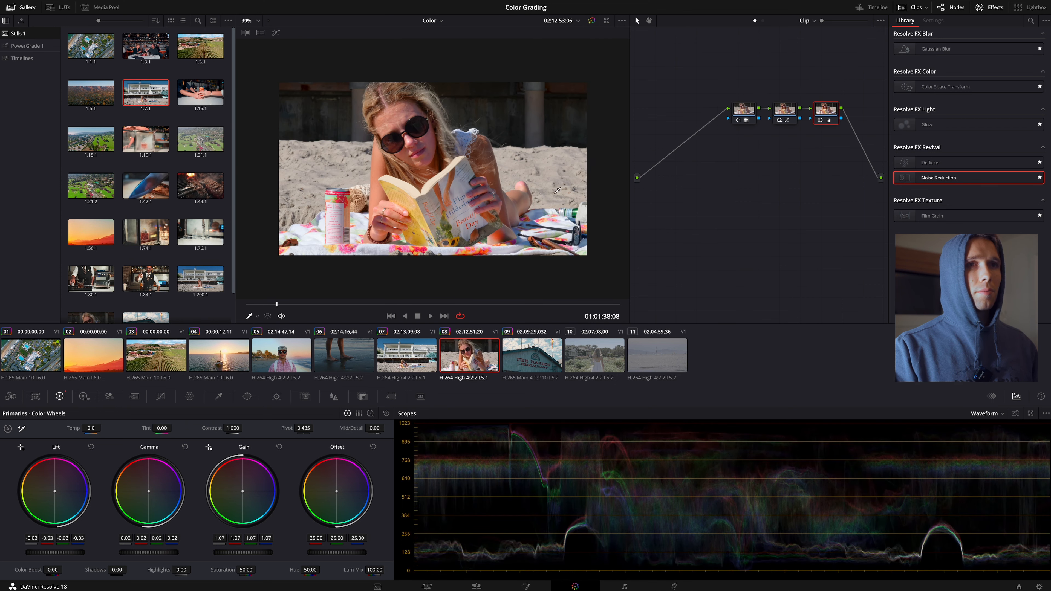
# Step: Disable nodes 03, 02 and 01 on clip 08, and re-enable nodes 01 and 02 to review their effect
pyautogui.click(824, 122)
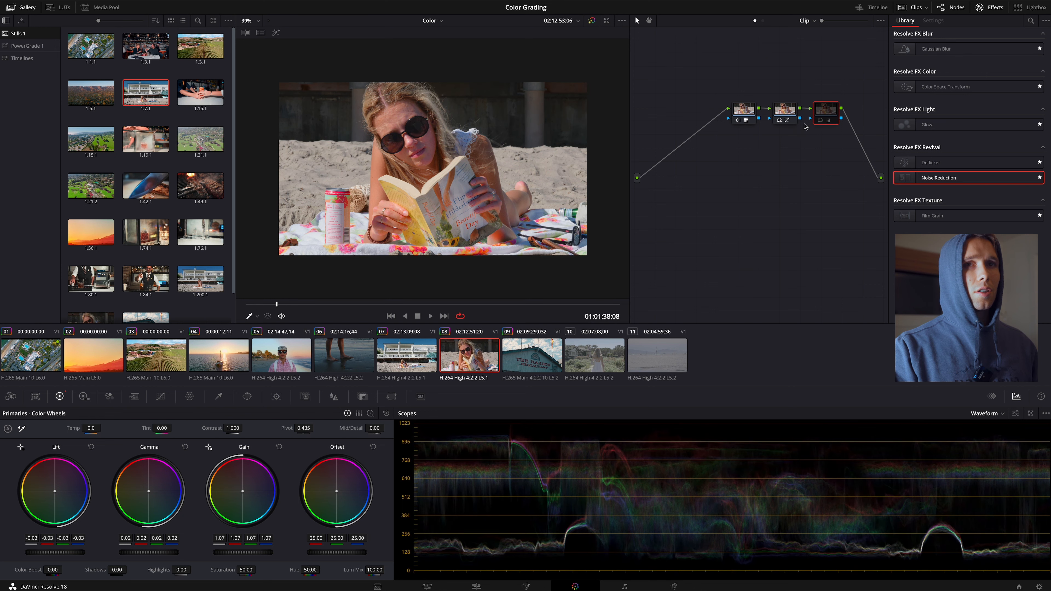
pyautogui.click(780, 122)
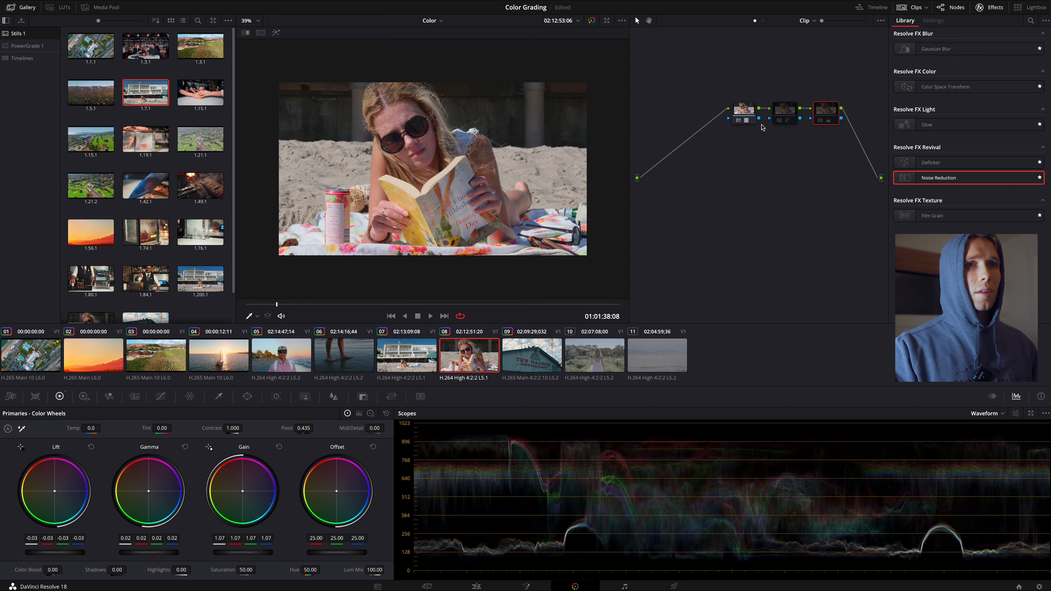
pyautogui.click(736, 123)
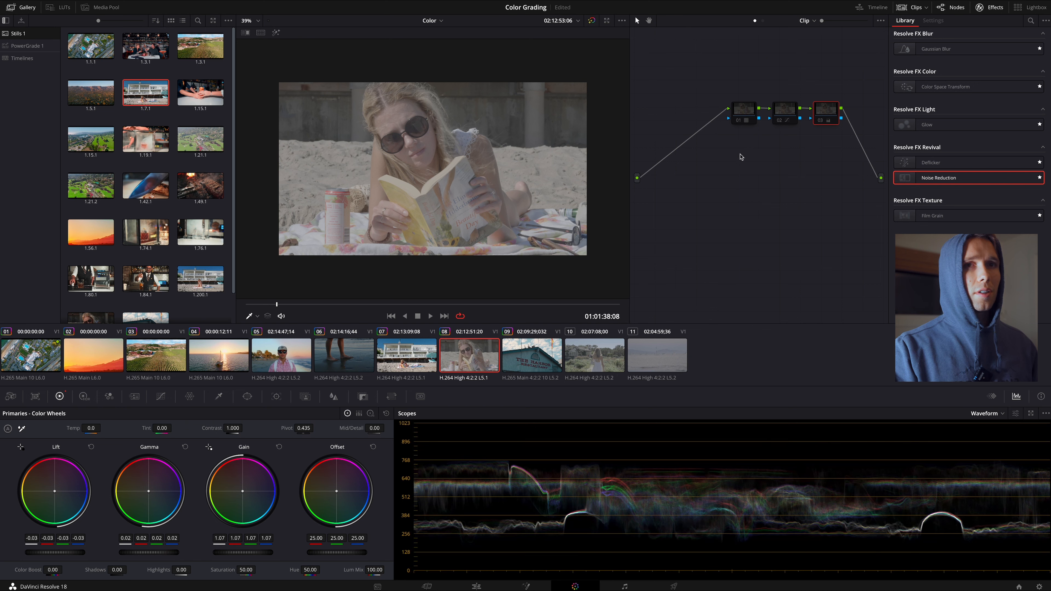
pyautogui.click(738, 122)
pyautogui.scroll(2, 367, 104)
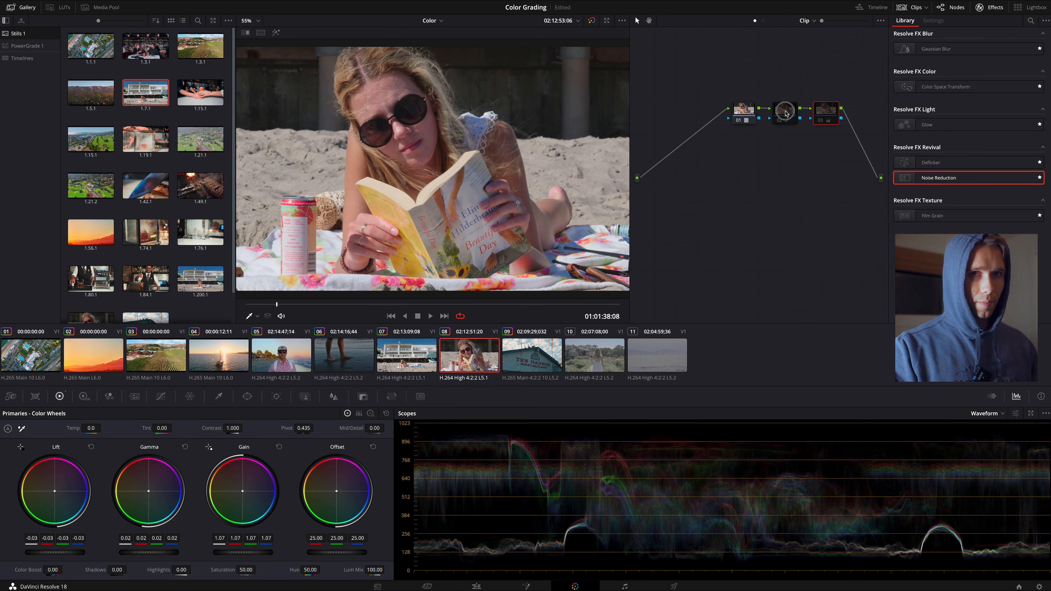
pyautogui.click(779, 121)
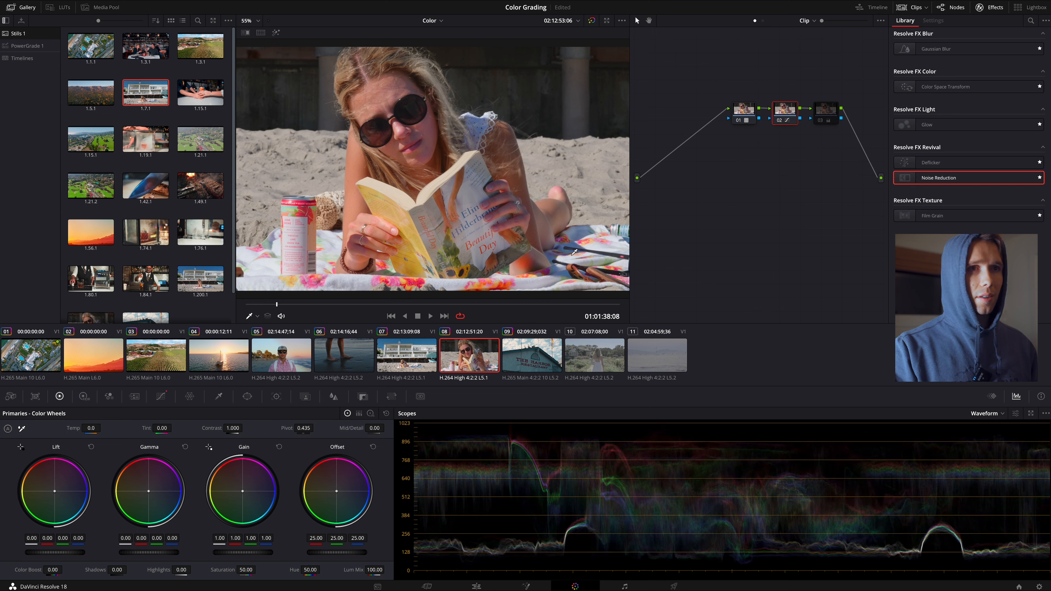
# Step: Check clip 08 against clip 07 and shift the red end point of node 02's Hue Vs Hue curve to input hue 248.56, hue rotate -14.38
pyautogui.click(161, 397)
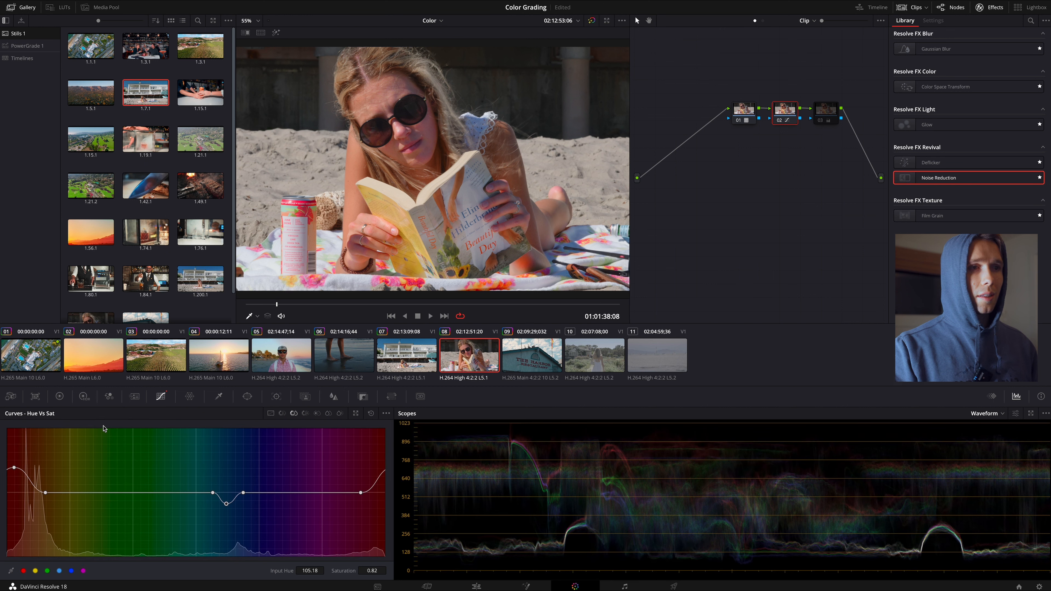
pyautogui.click(283, 415)
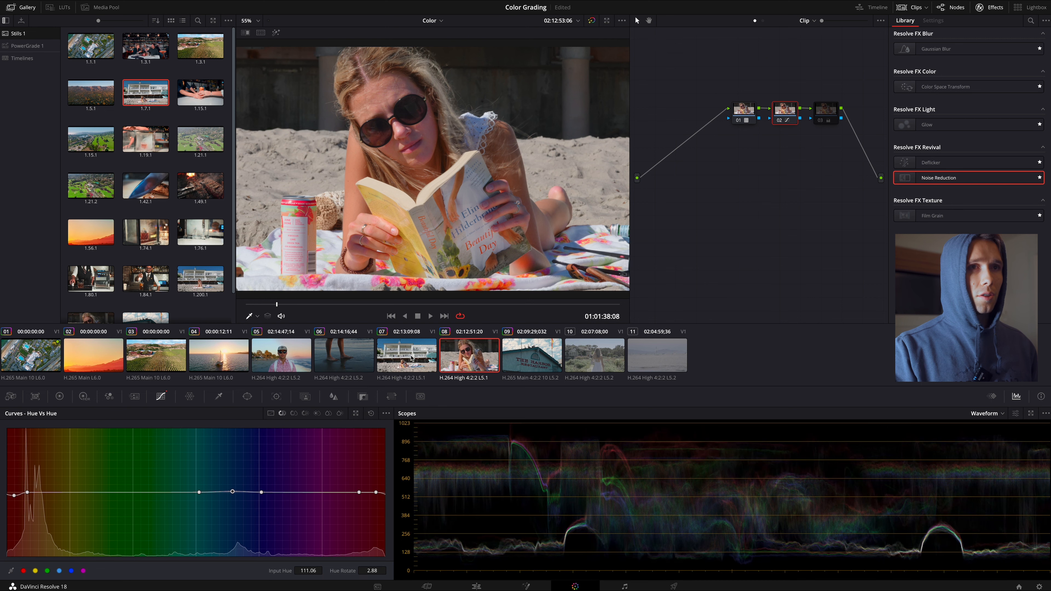
pyautogui.click(412, 358)
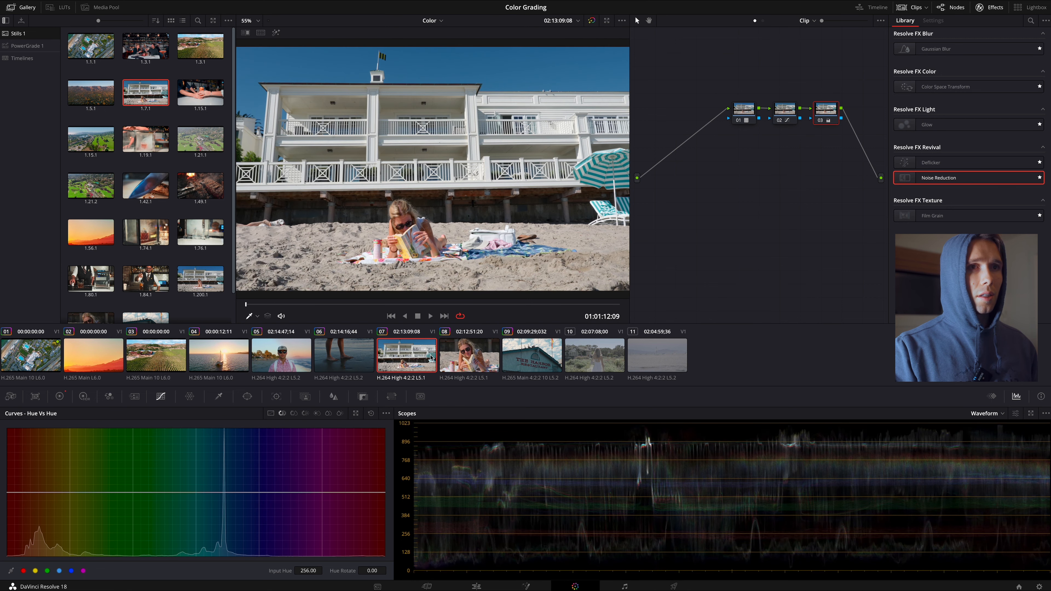
pyautogui.click(453, 356)
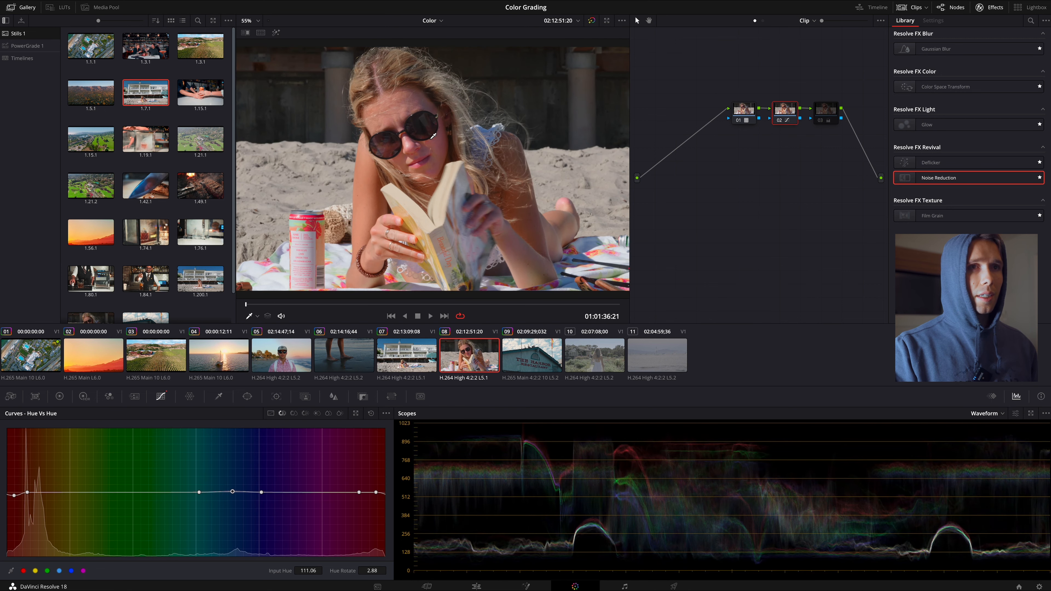
pyautogui.click(406, 140)
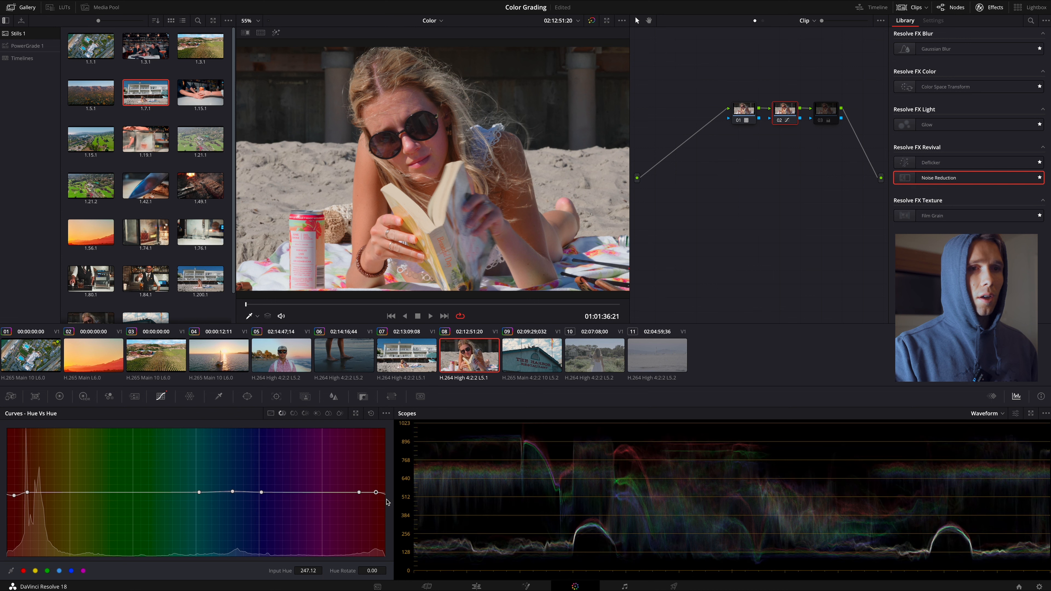
pyautogui.moveTo(376, 492); pyautogui.dragTo(379, 500)
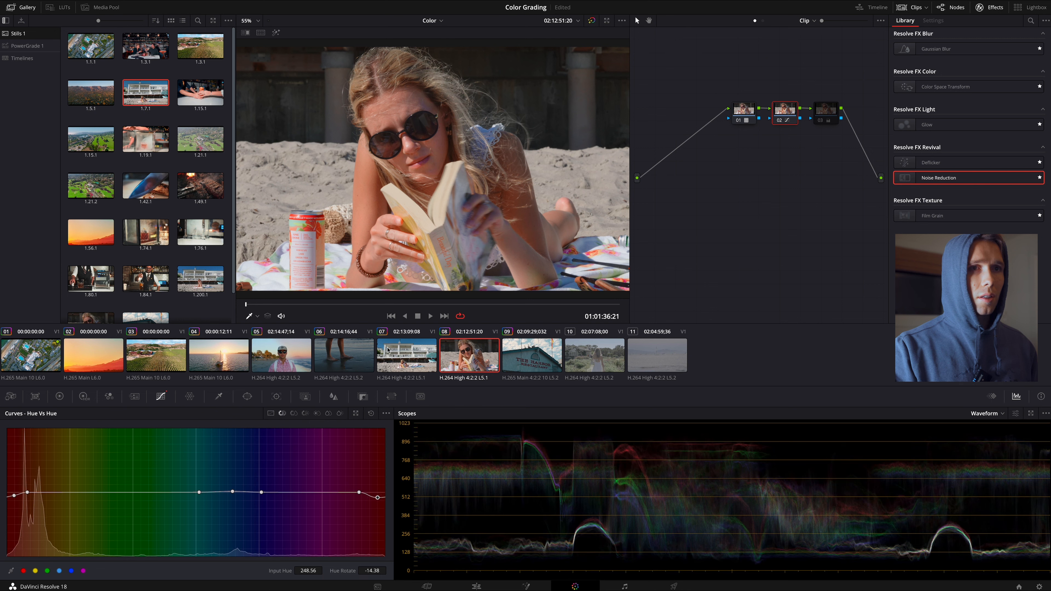
# Step: Compare the woman's skin tones and overall color between clips 07 and 08 by alternating between them
pyautogui.click(399, 360)
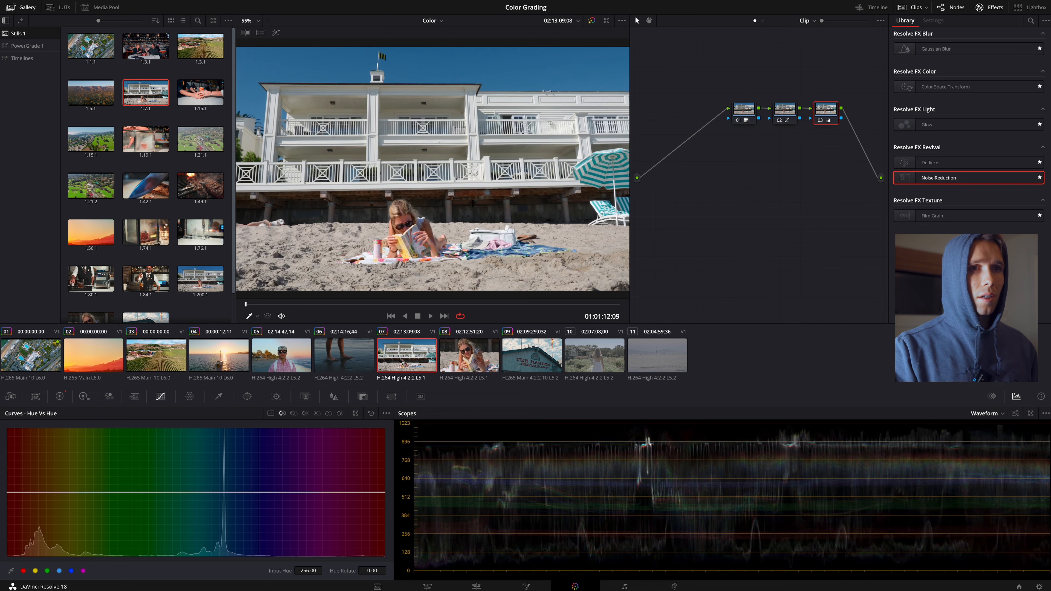
pyautogui.click(467, 363)
pyautogui.click(418, 352)
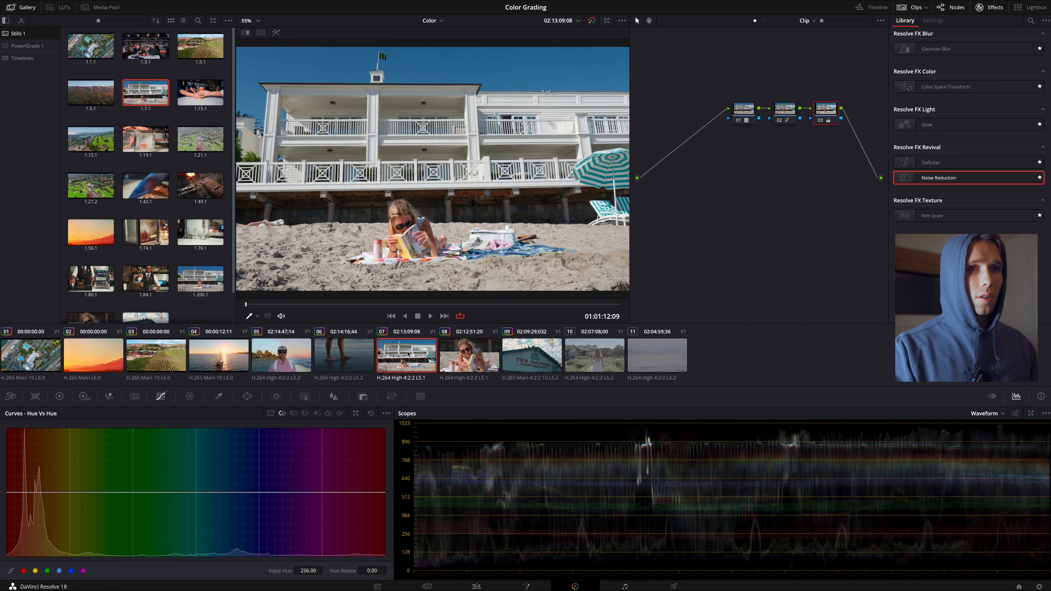
pyautogui.click(441, 359)
pyautogui.click(433, 360)
pyautogui.click(440, 358)
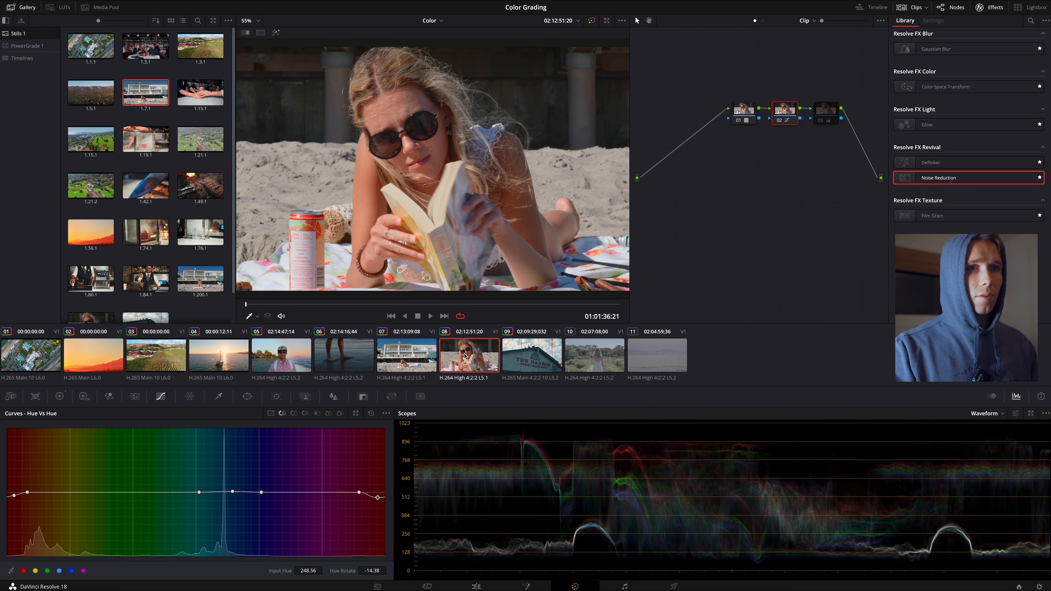
pyautogui.click(419, 358)
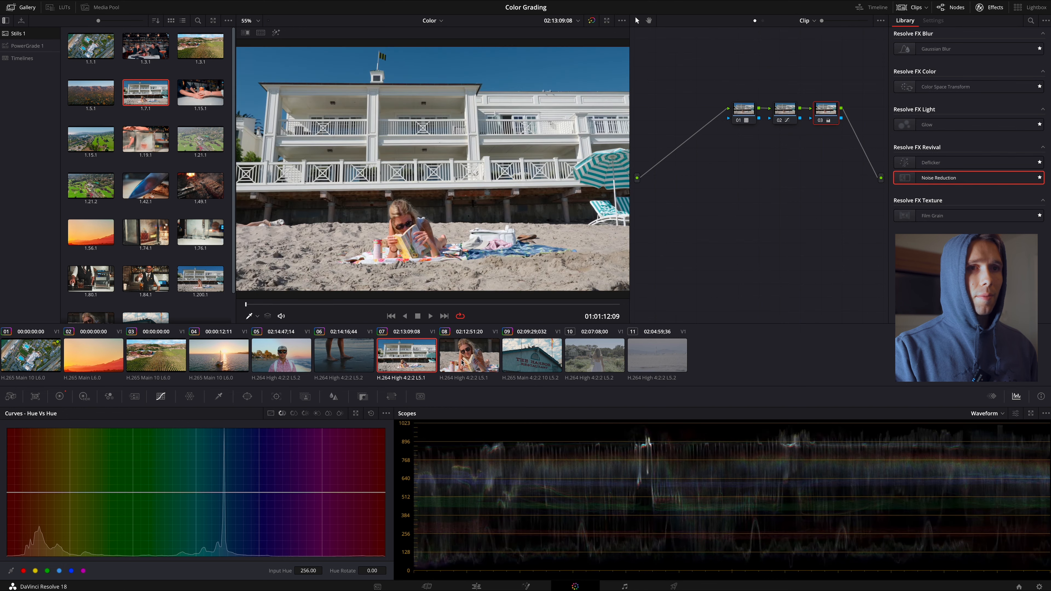
pyautogui.click(463, 364)
# Step: Compare clip 08 with node 03 on and off, leaving the node enabled
pyautogui.click(819, 121)
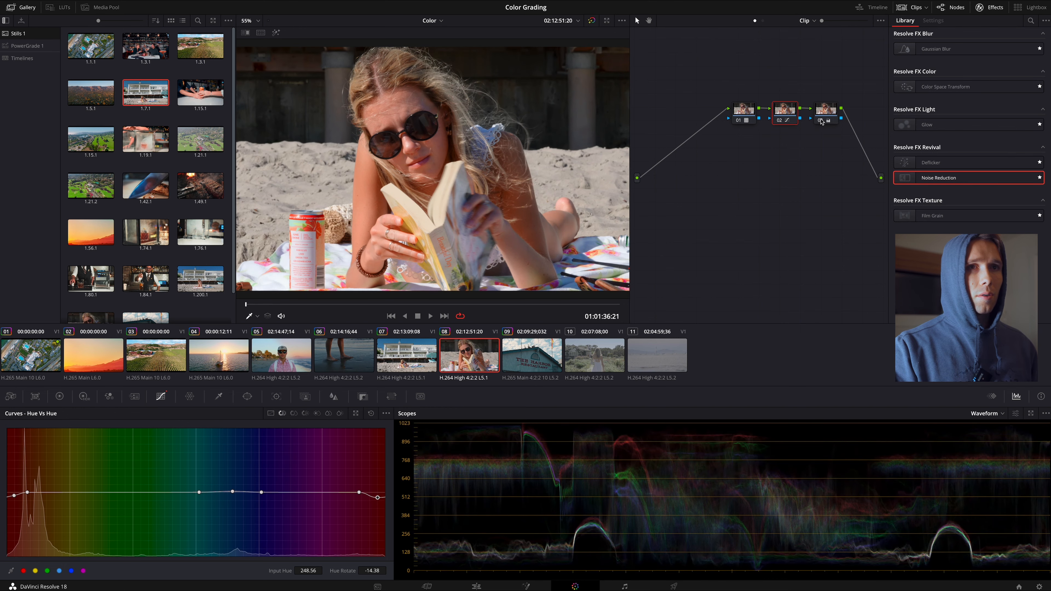
pyautogui.click(818, 121)
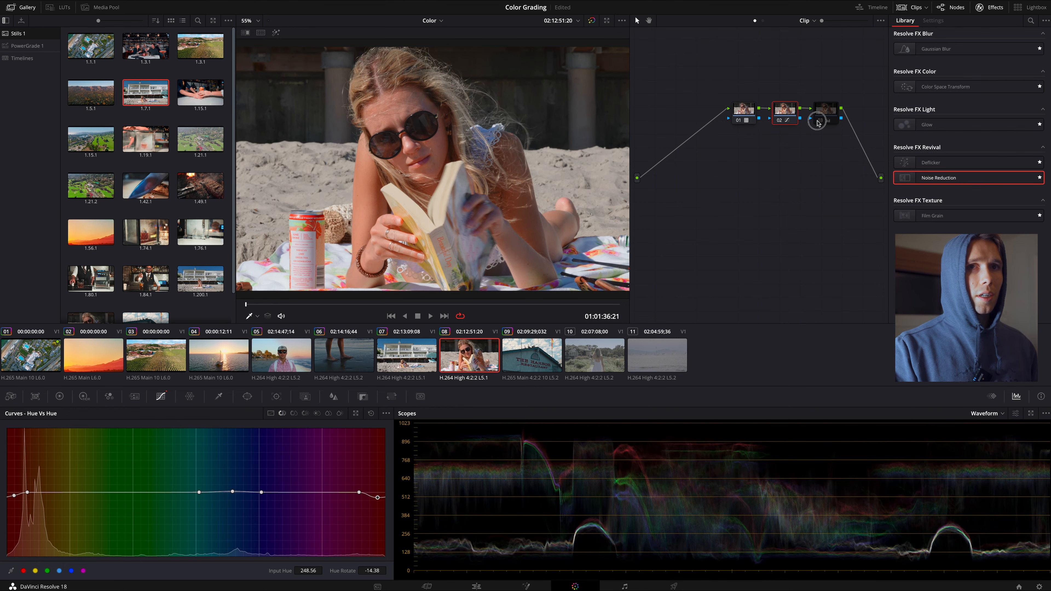
pyautogui.click(818, 122)
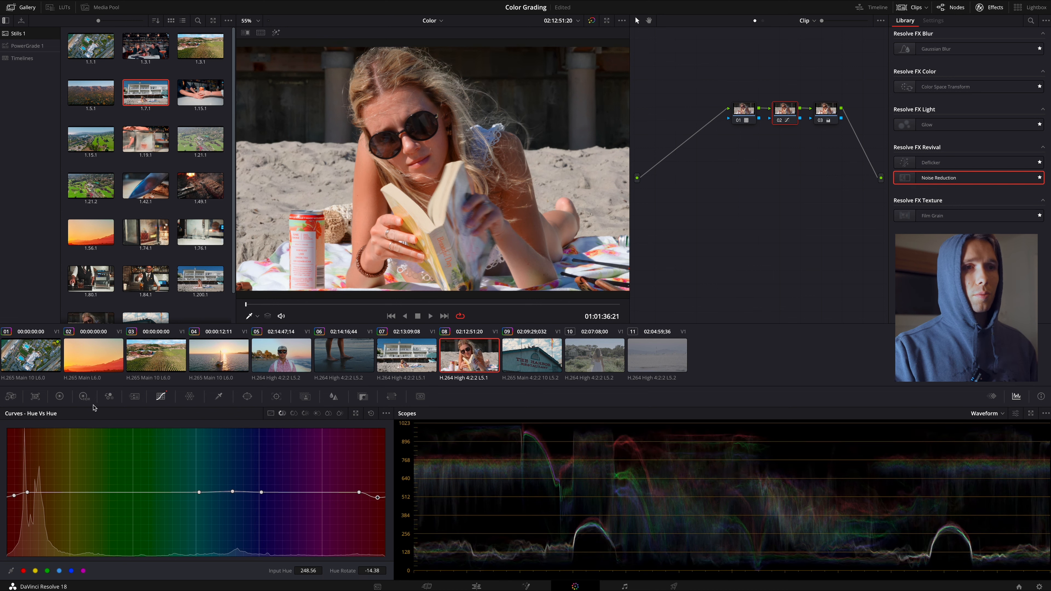
pyautogui.click(59, 396)
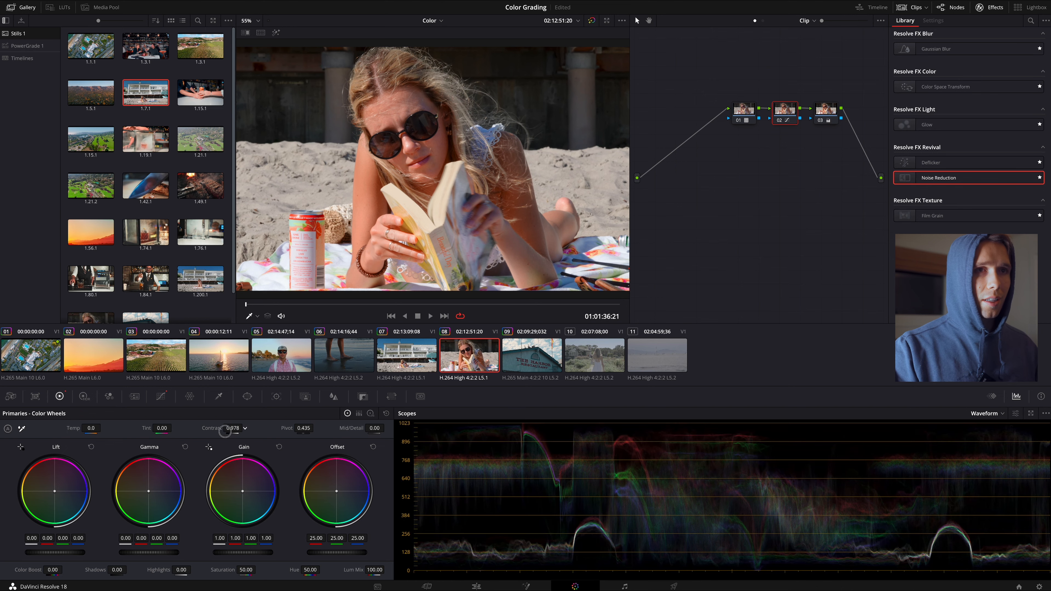
pyautogui.moveTo(232, 429)
pyautogui.mouseDown()
pyautogui.moveTo(375, 429)
pyautogui.moveTo(248, 434)
pyautogui.mouseUp()
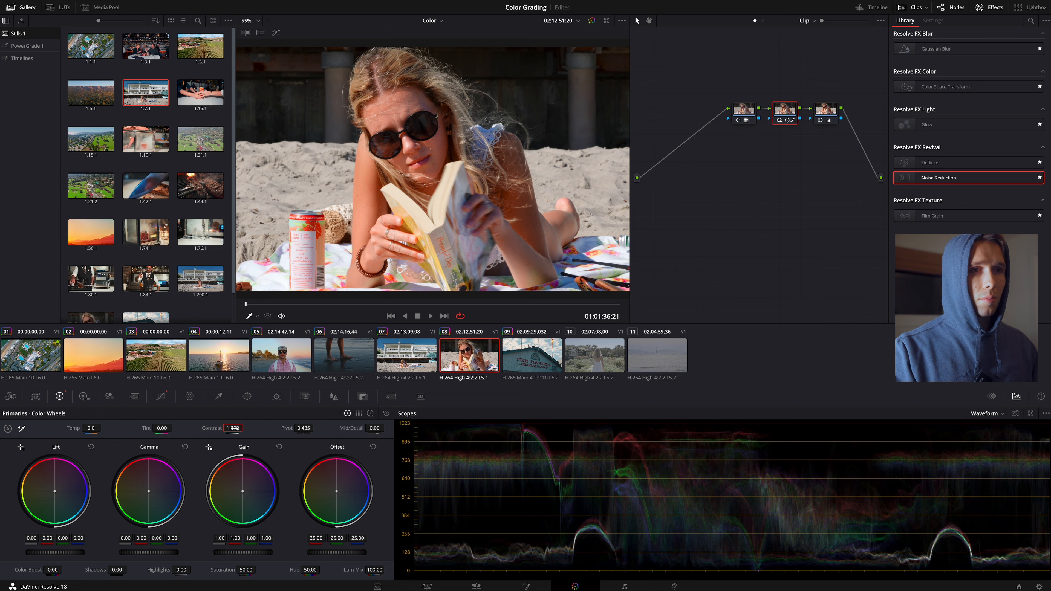
pyautogui.doubleClick(234, 429)
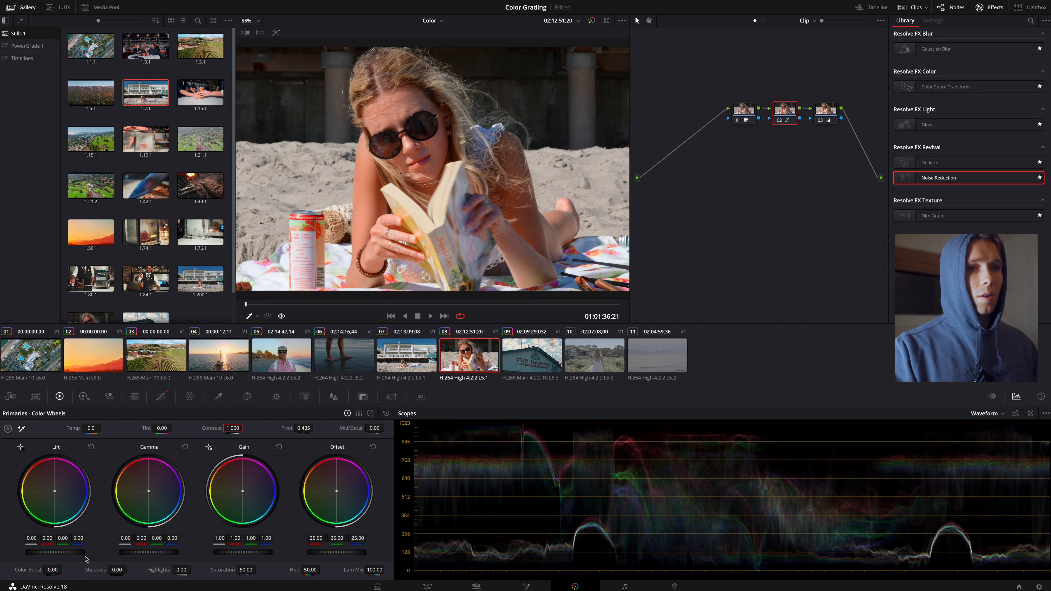
pyautogui.click(161, 396)
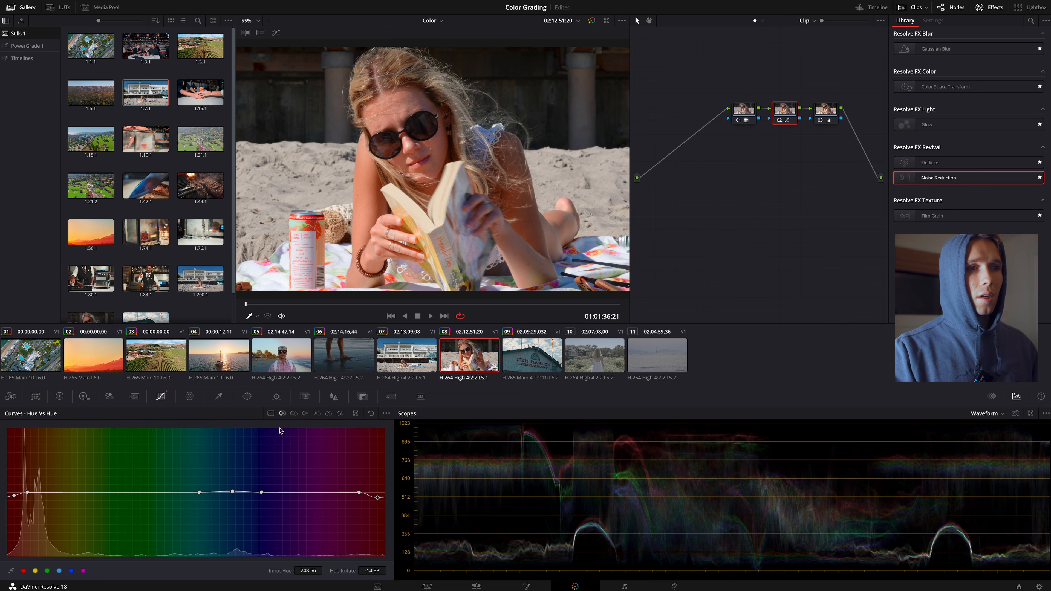
pyautogui.click(271, 414)
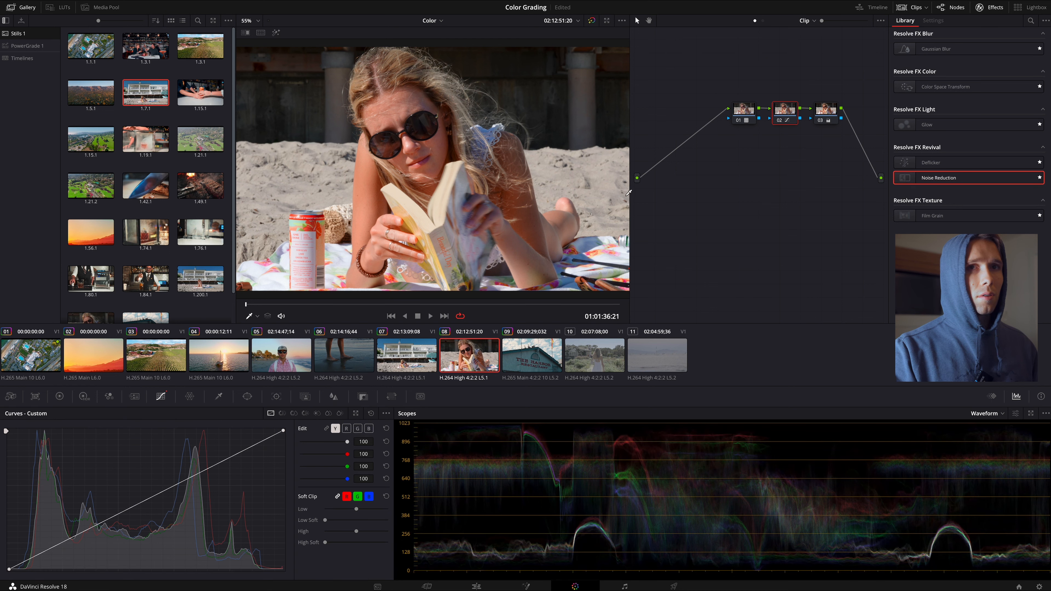
# Step: Lower the master gain of clip 08's node 03 to 1.03 and check the shot against clip 07
pyautogui.click(824, 109)
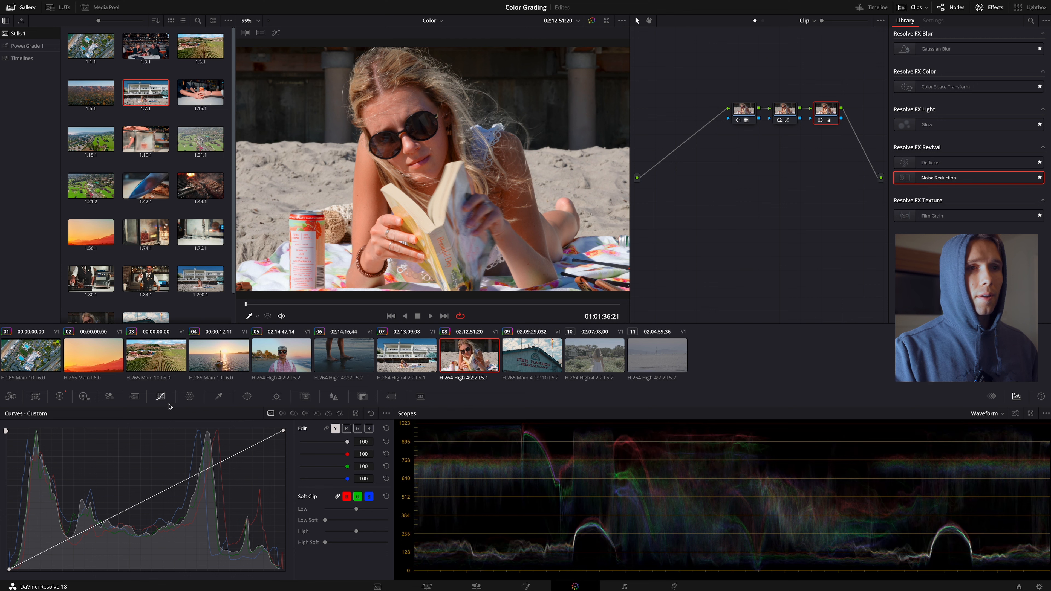
pyautogui.click(60, 397)
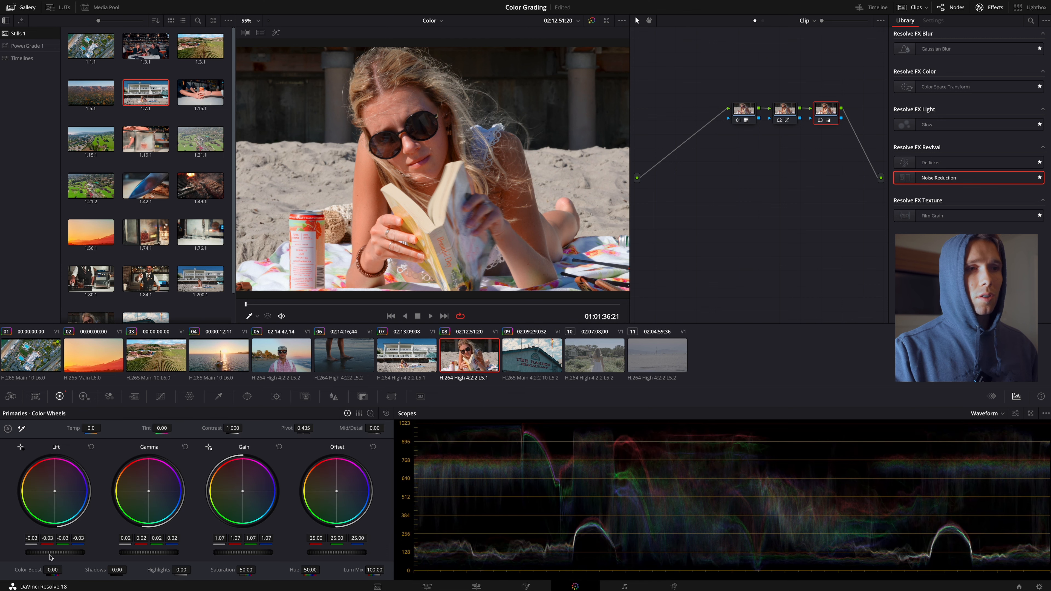
pyautogui.moveTo(49, 558); pyautogui.dragTo(62, 557)
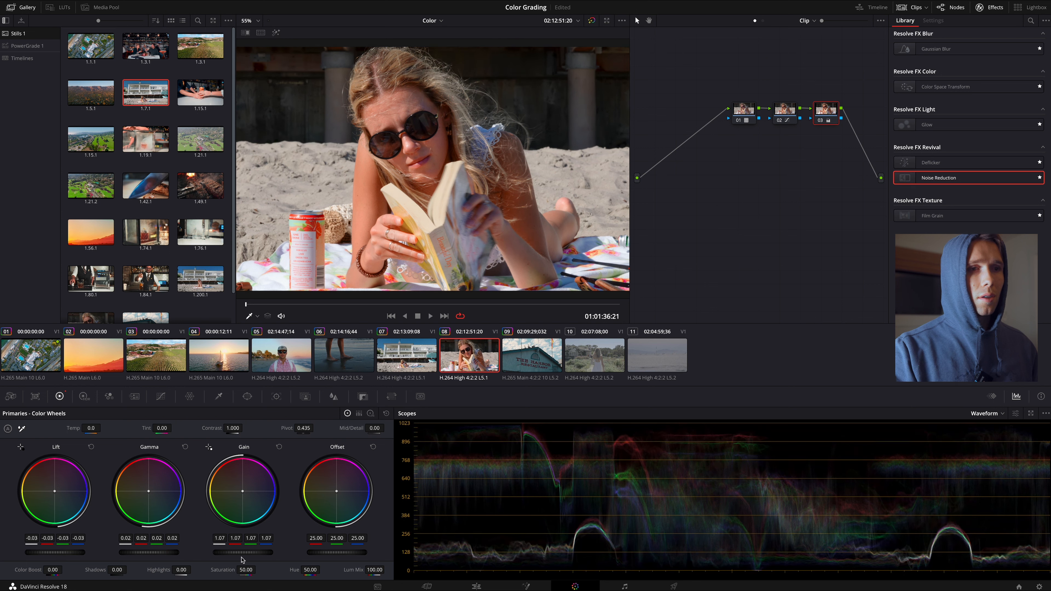
pyautogui.moveTo(240, 554)
pyautogui.mouseDown()
pyautogui.moveTo(195, 554)
pyautogui.moveTo(250, 555)
pyautogui.mouseUp()
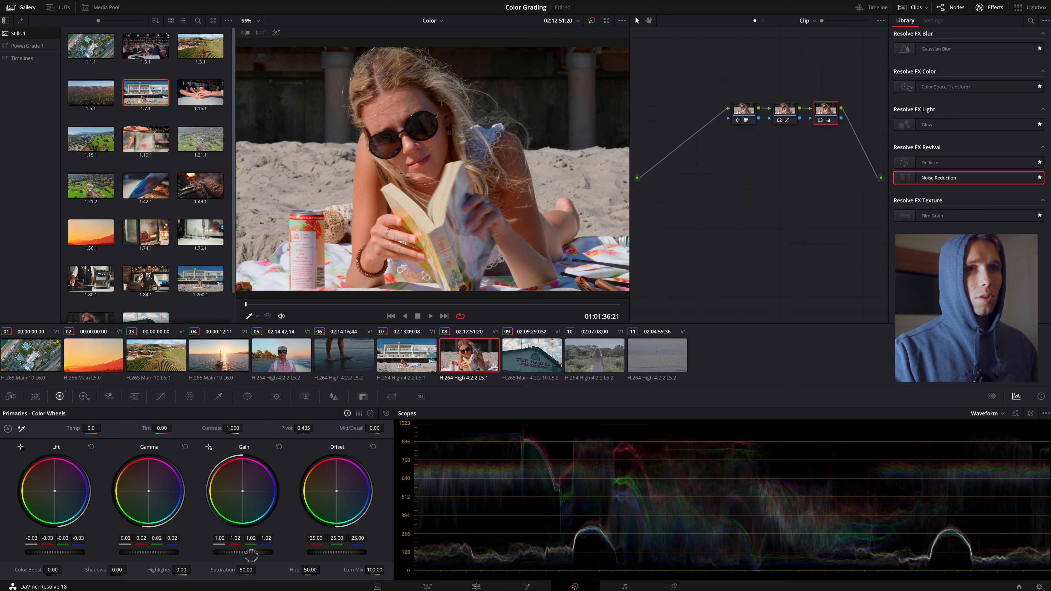
pyautogui.moveTo(251, 555); pyautogui.dragTo(264, 555)
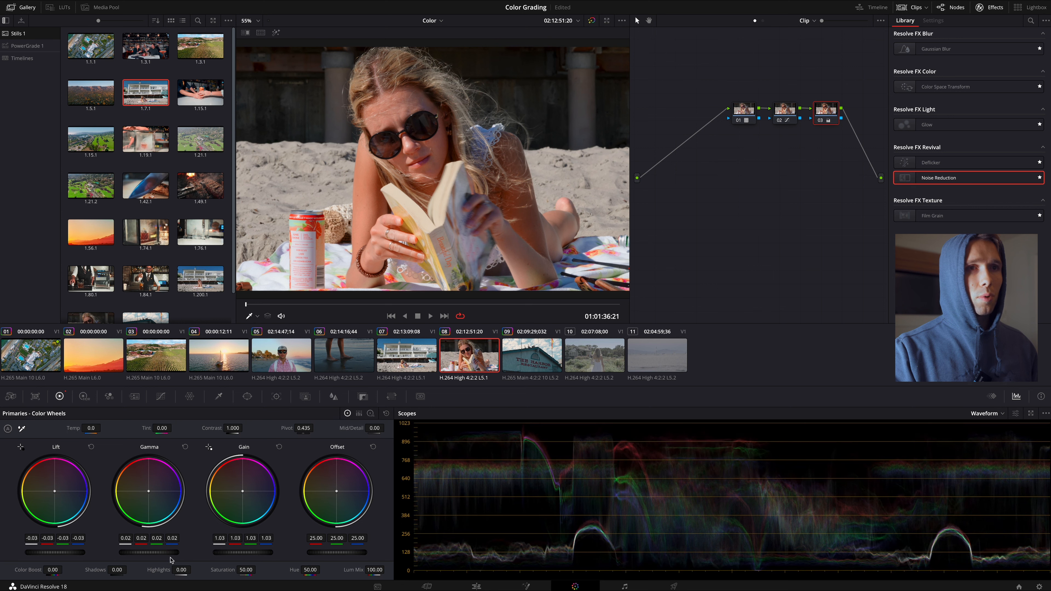
pyautogui.click(401, 359)
pyautogui.click(491, 363)
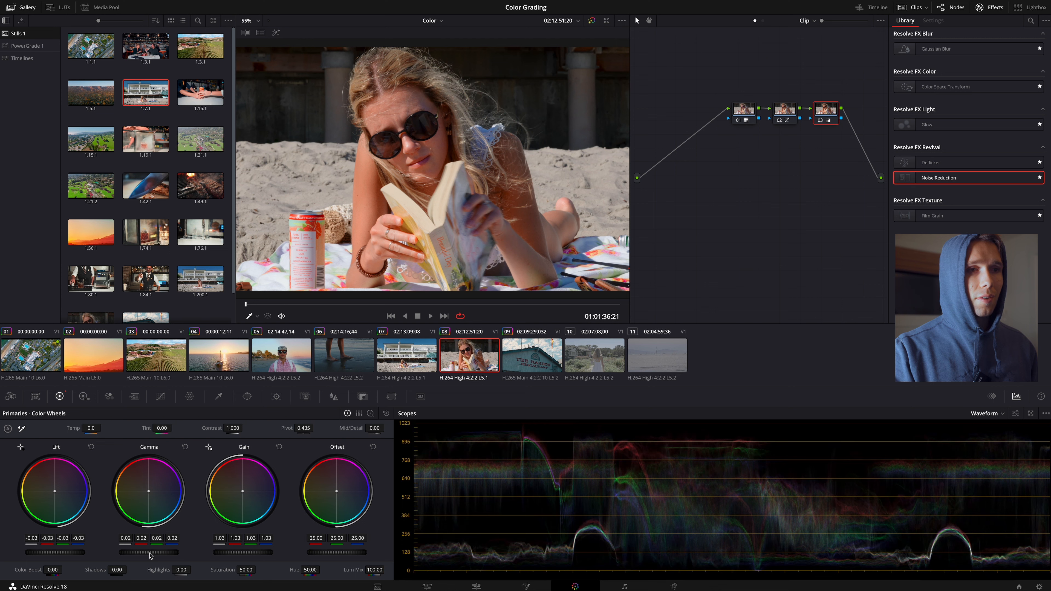
pyautogui.moveTo(148, 557)
pyautogui.mouseDown()
pyautogui.moveTo(89, 549)
pyautogui.moveTo(159, 553)
pyautogui.mouseUp()
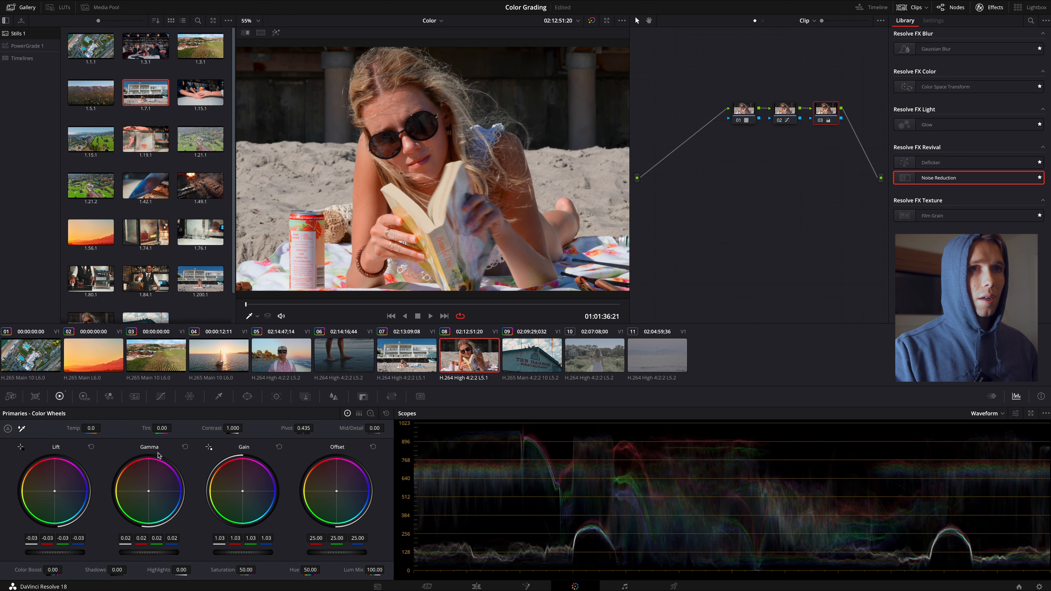
# Step: Compare clip 08 with and without node 03's adjusted primaries, leaving the node enabled
pyautogui.click(824, 122)
pyautogui.click(824, 122)
pyautogui.click(823, 121)
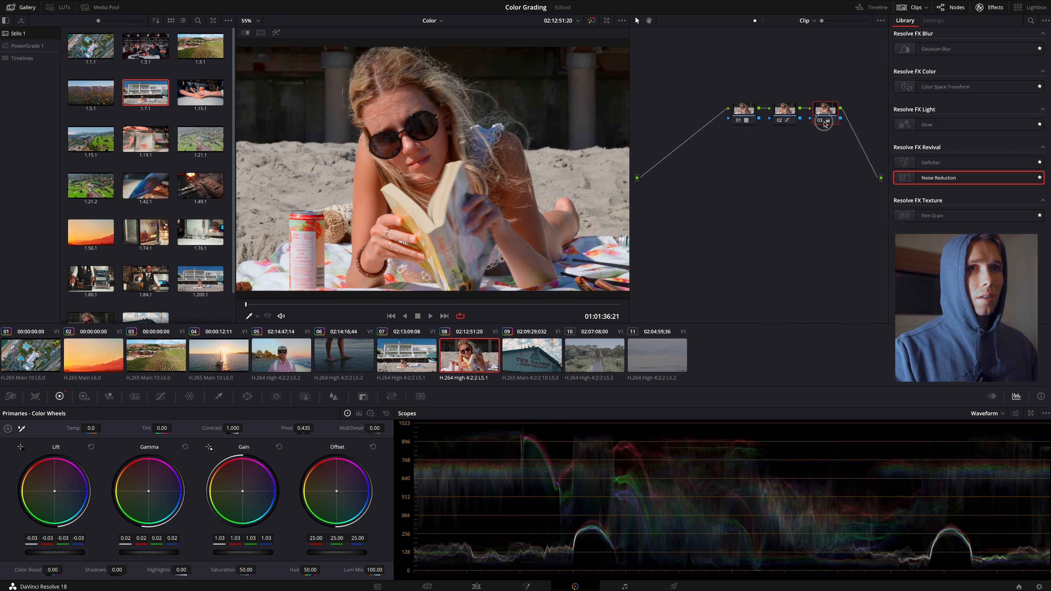
pyautogui.click(817, 121)
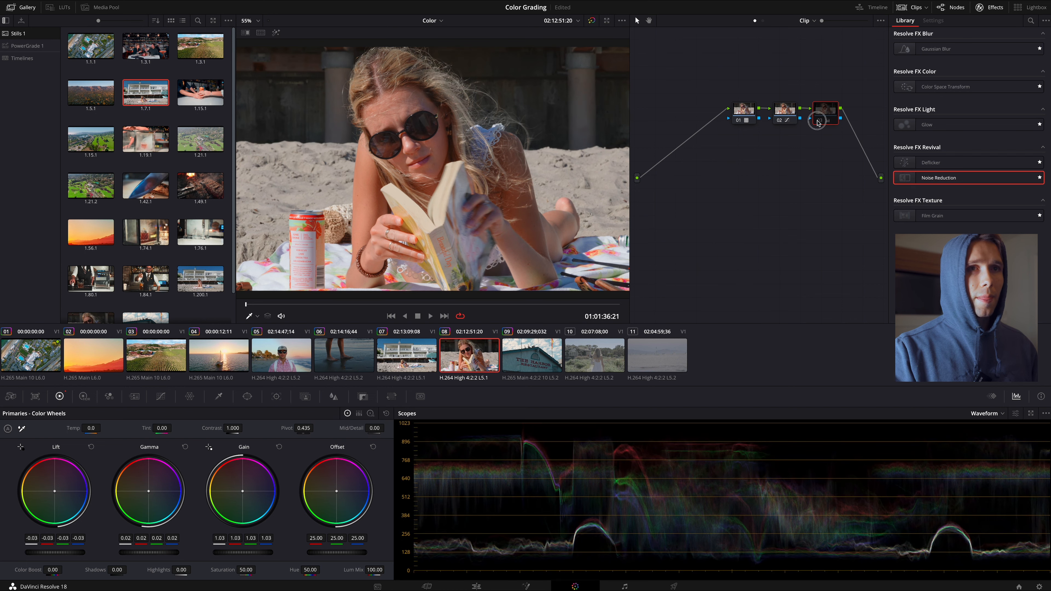
pyautogui.click(817, 121)
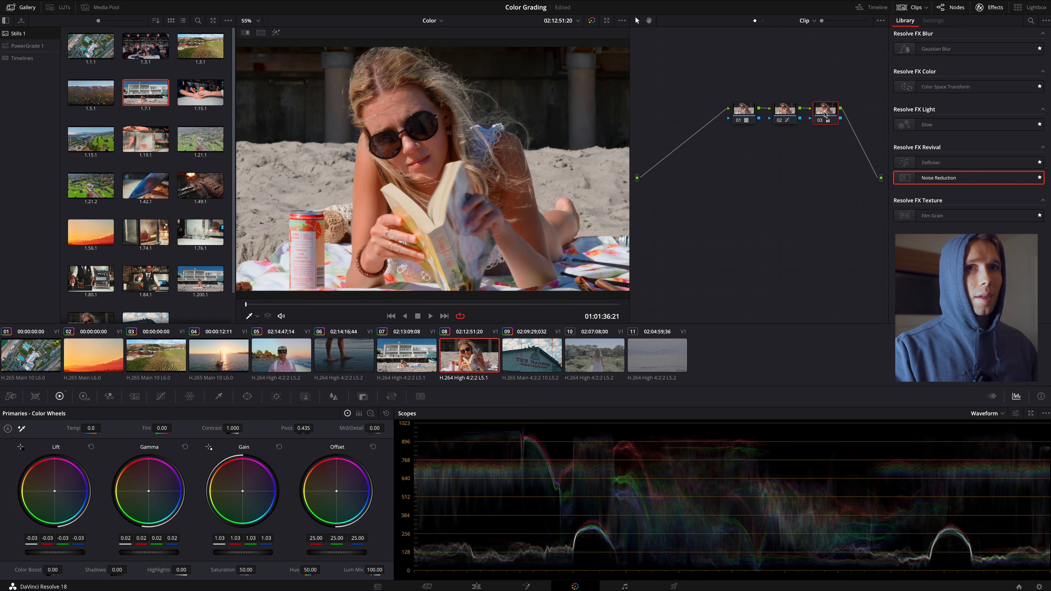
# Step: Add serial node 04 after node 03, place it below the node row and apply the Film Grain effect to it
pyautogui.hotkey('alt', 's')
pyautogui.moveTo(857, 114); pyautogui.dragTo(707, 162)
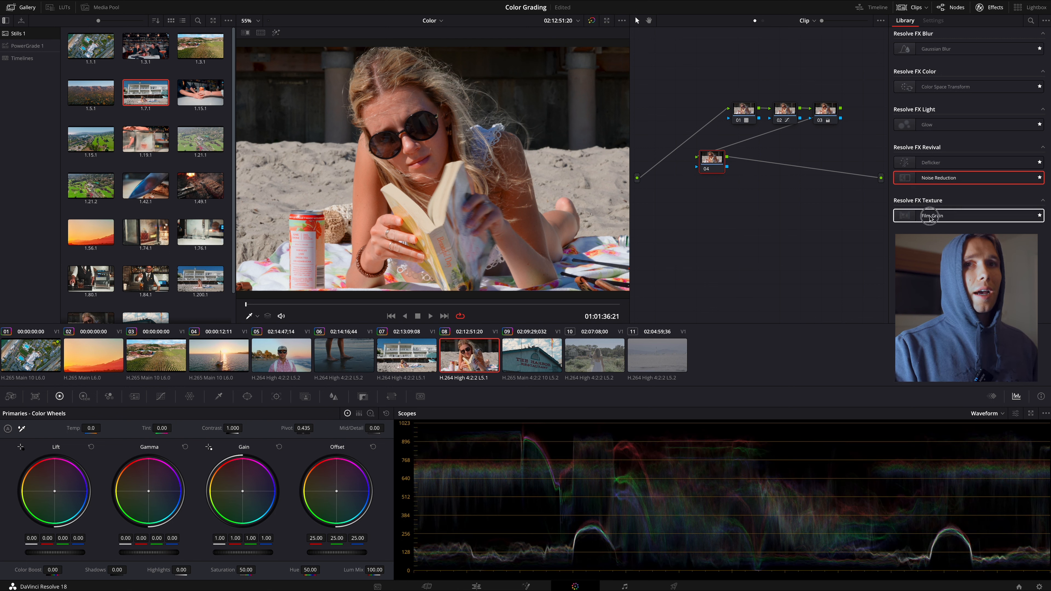
pyautogui.moveTo(930, 218); pyautogui.dragTo(712, 164)
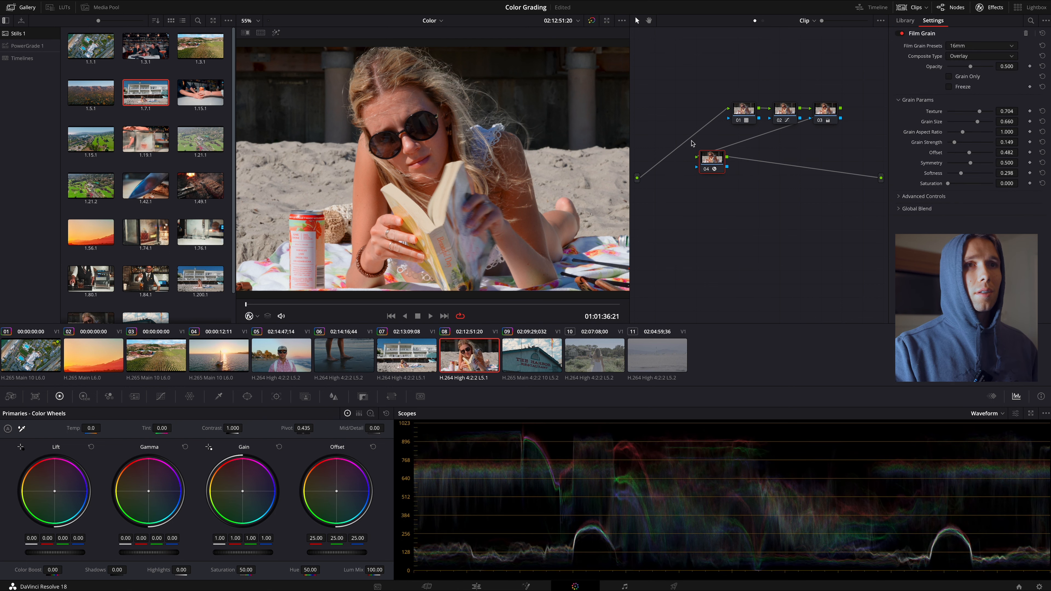
# Step: Set node 04's Film Grain preset to 35mm 200T and its opacity to 0.559
pyautogui.scroll(5, 524, 185)
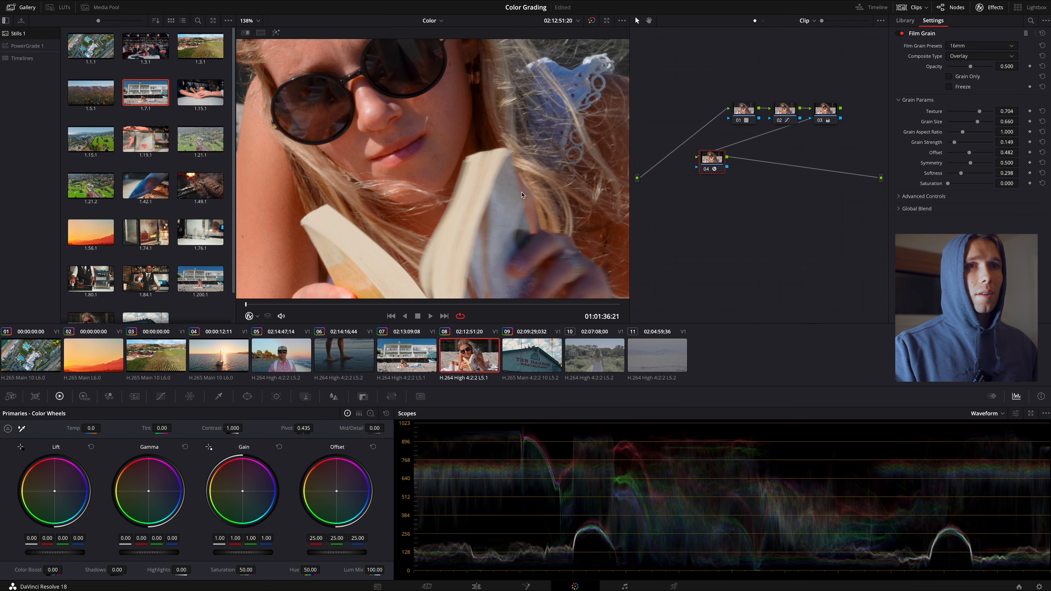
pyautogui.scroll(-3, 522, 195)
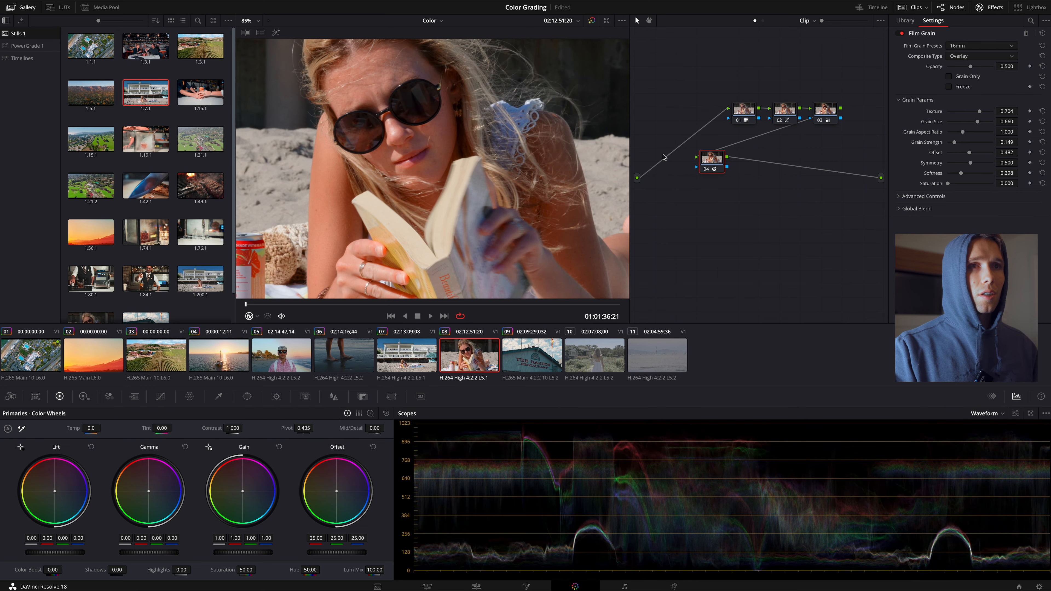
pyautogui.click(959, 46)
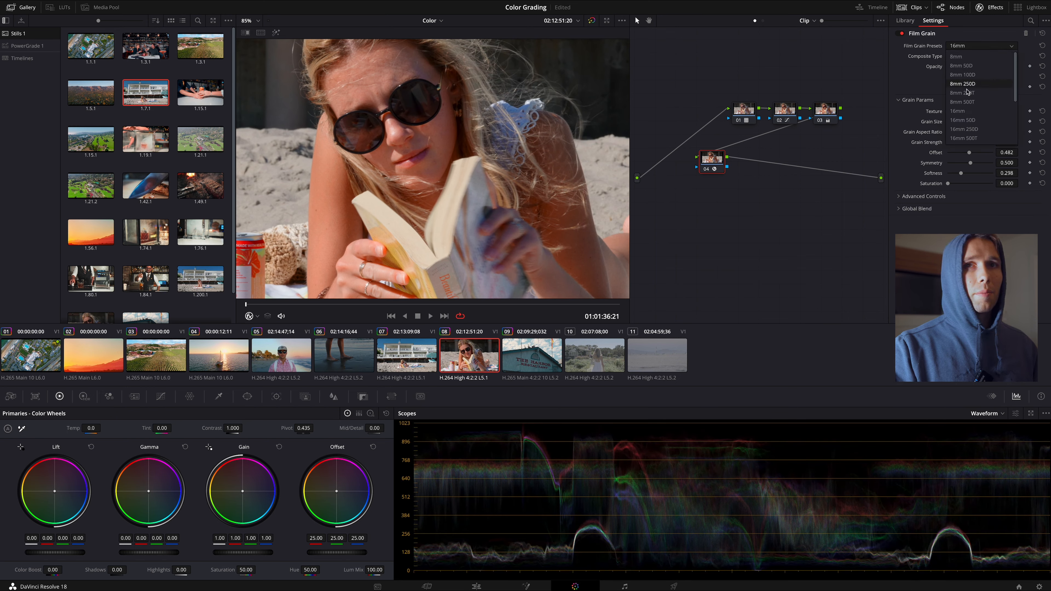
pyautogui.click(956, 112)
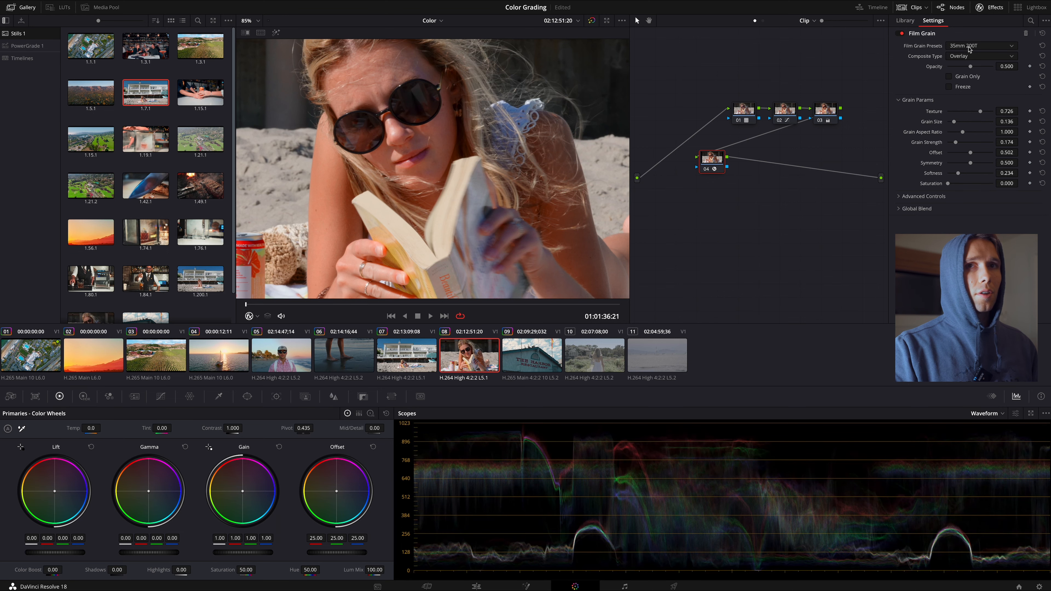
pyautogui.click(976, 67)
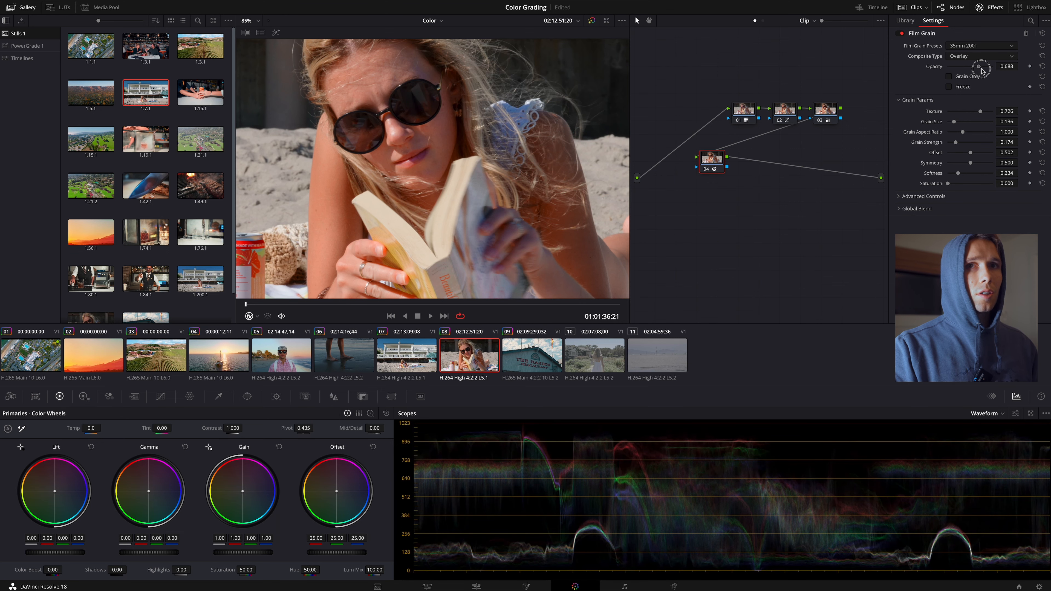
pyautogui.moveTo(976, 69); pyautogui.dragTo(972, 78)
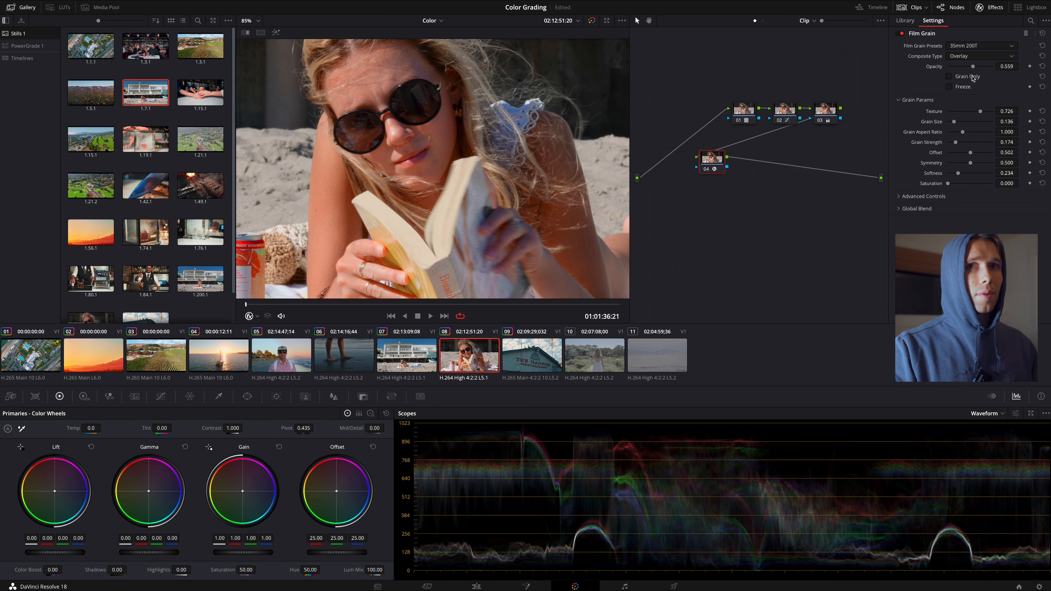
# Step: Customize the film grain with grain size 0.559, texture 0.624 and saturation 0.110
pyautogui.click(953, 123)
pyautogui.moveTo(952, 124); pyautogui.dragTo(973, 124)
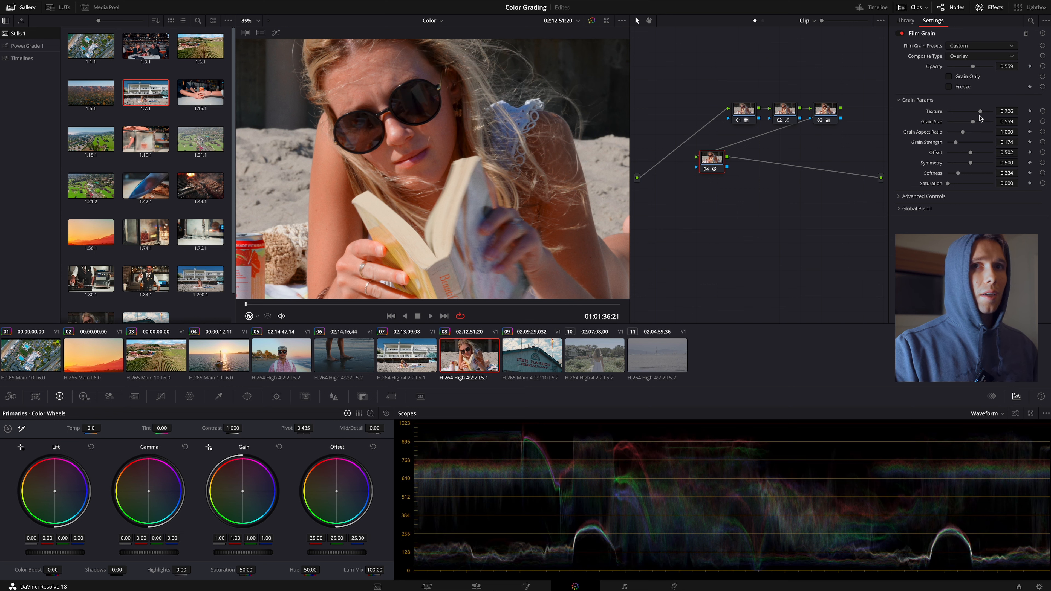
pyautogui.moveTo(980, 111)
pyautogui.mouseDown()
pyautogui.moveTo(952, 113)
pyautogui.moveTo(988, 115)
pyautogui.moveTo(960, 115)
pyautogui.moveTo(975, 115)
pyautogui.mouseUp()
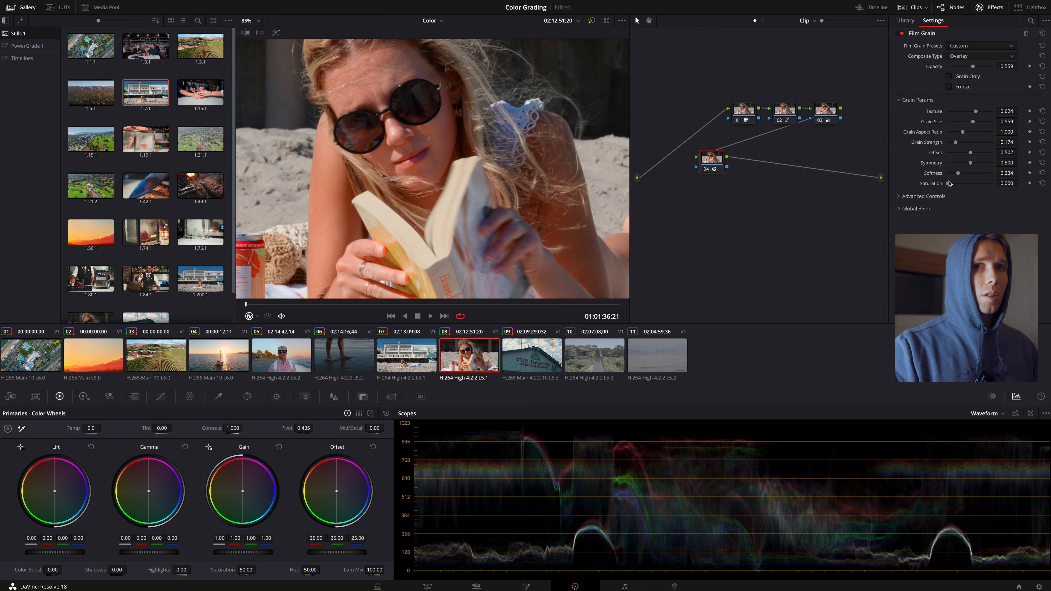
pyautogui.moveTo(950, 184); pyautogui.dragTo(953, 184)
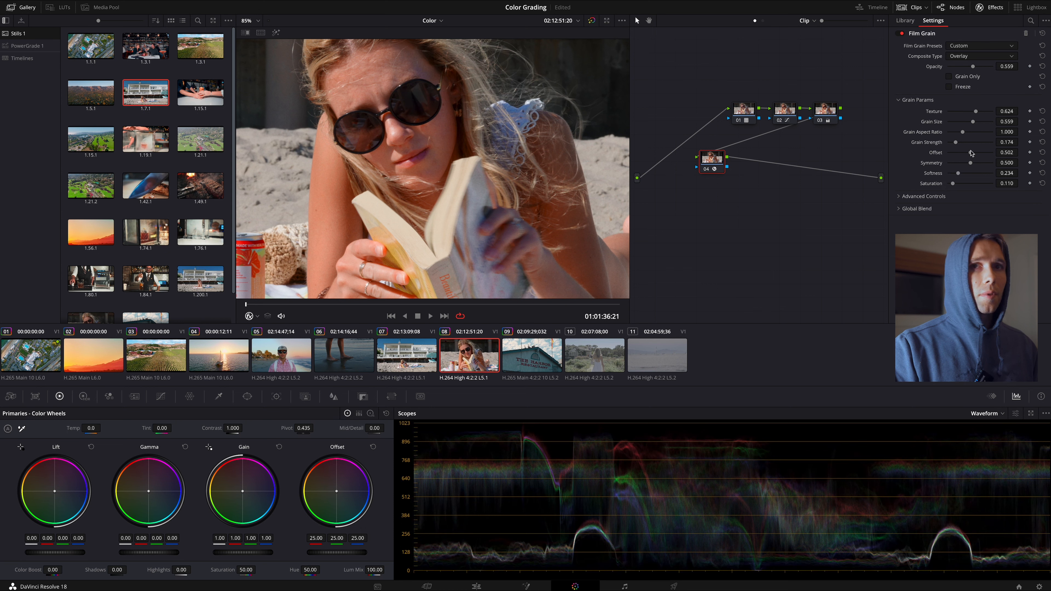
# Step: Try a stronger film grain by raising the grain strength to 0.550 and judge it on the whole frame
pyautogui.moveTo(955, 143)
pyautogui.mouseDown()
pyautogui.moveTo(1012, 146)
pyautogui.moveTo(968, 144)
pyautogui.mouseUp()
pyautogui.scroll(-2, 505, 151)
pyautogui.scroll(-2, 505, 150)
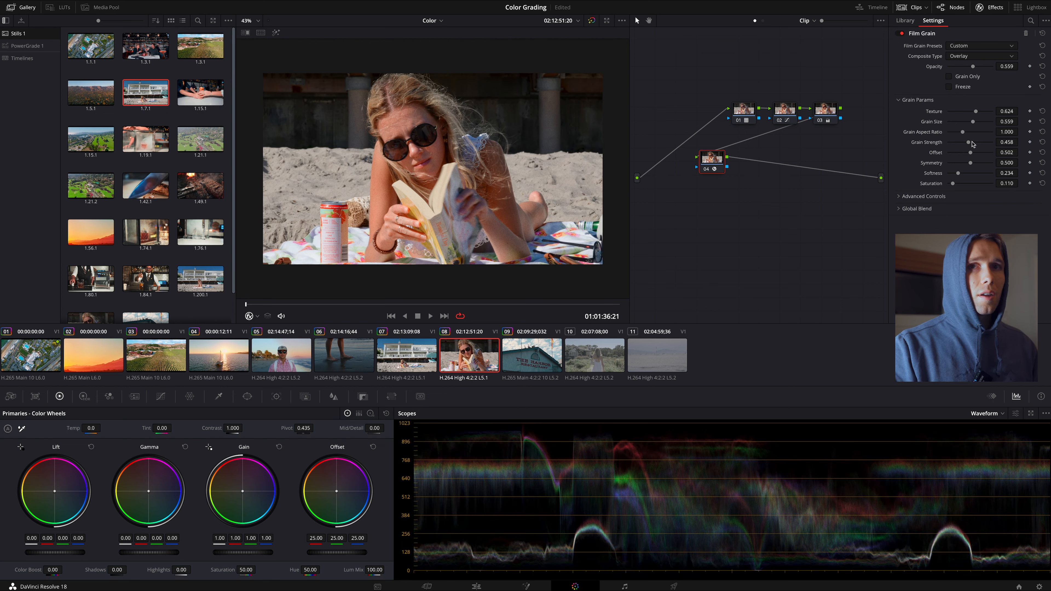
pyautogui.moveTo(969, 145)
pyautogui.mouseDown()
pyautogui.moveTo(989, 143)
pyautogui.moveTo(973, 143)
pyautogui.mouseUp()
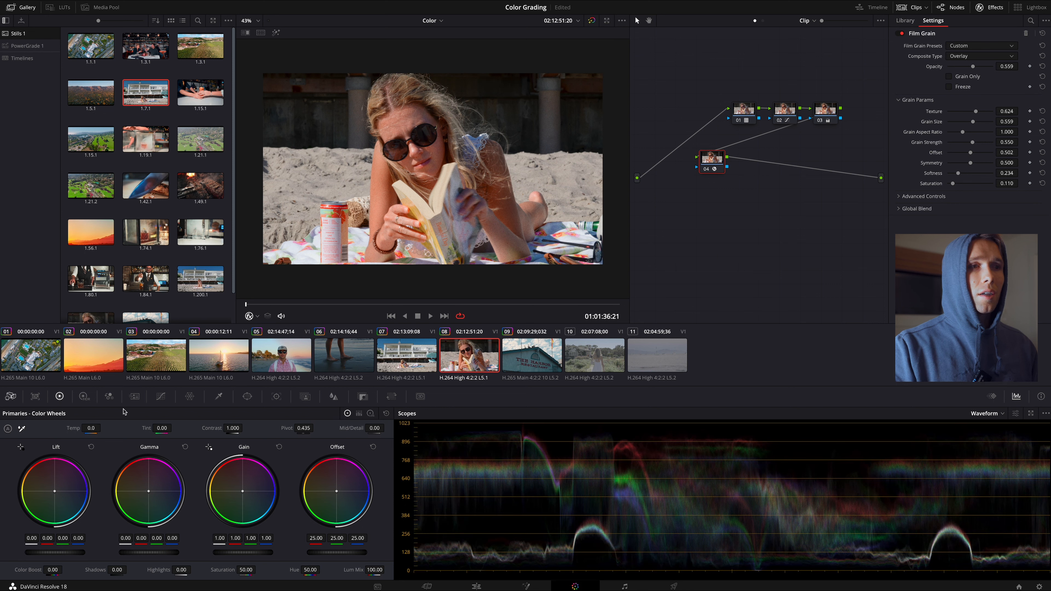
# Step: Soften node 04 with a Mid/Detail of -25 and set its grain strength to 0.275
pyautogui.moveTo(378, 429); pyautogui.dragTo(276, 417)
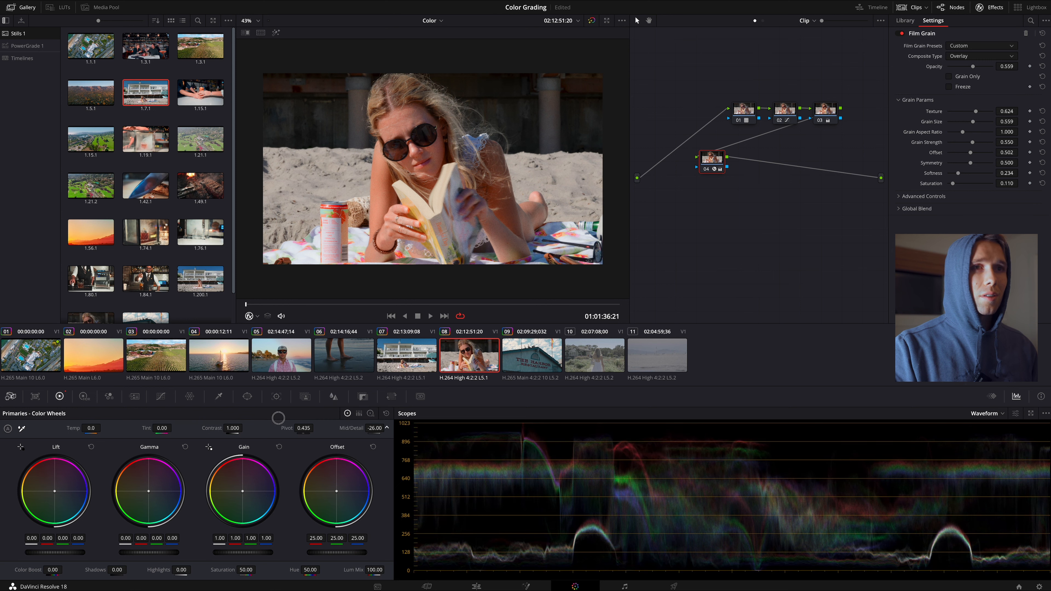
pyautogui.scroll(5, 473, 184)
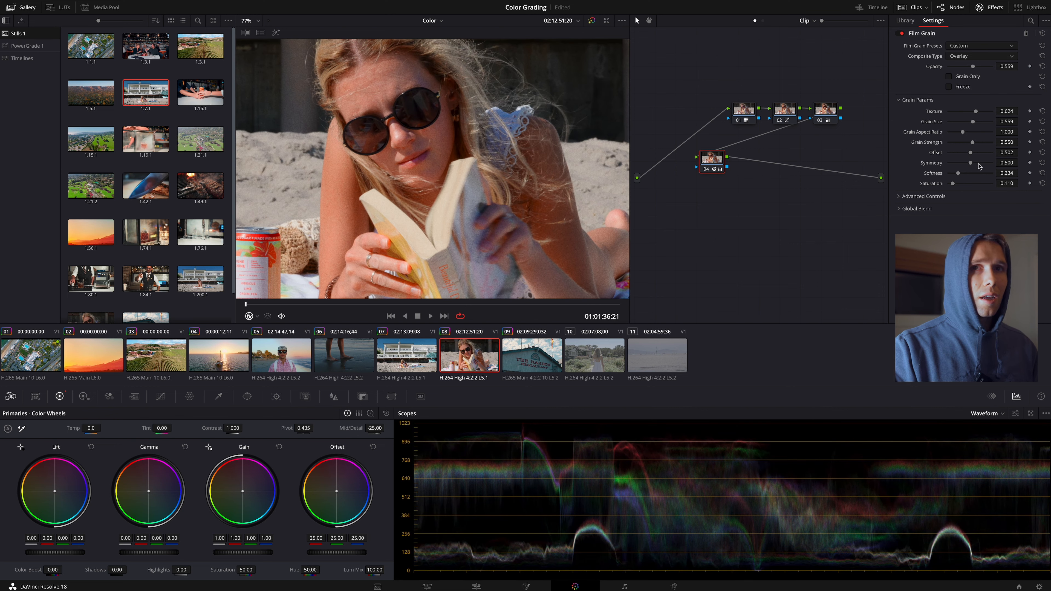
pyautogui.moveTo(976, 145); pyautogui.dragTo(960, 147)
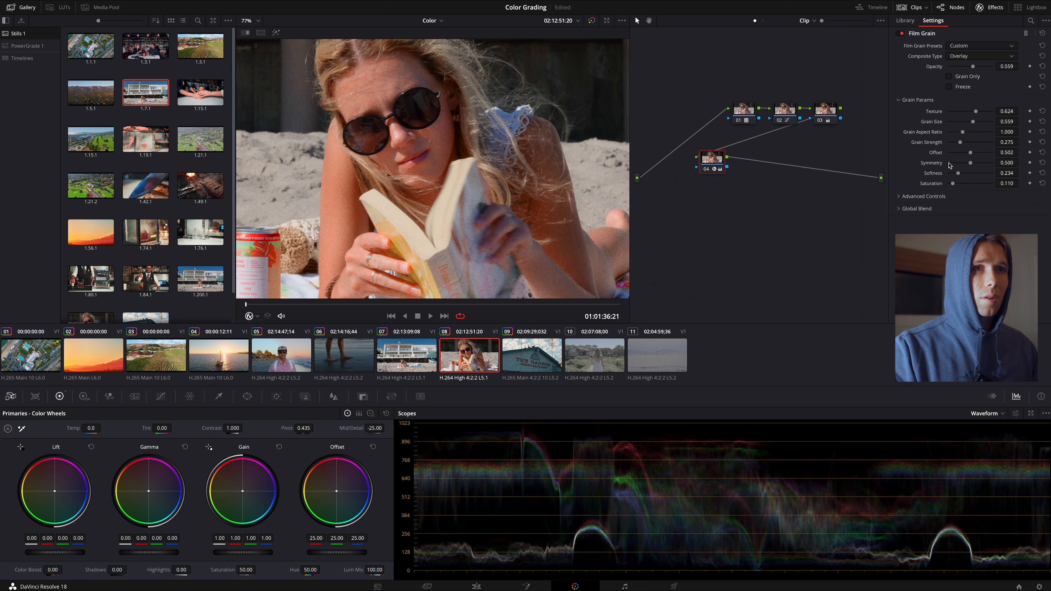
# Step: Compare clip 08 with node 04's grain and softening on and off, leaving the node enabled
pyautogui.click(709, 172)
pyautogui.click(709, 172)
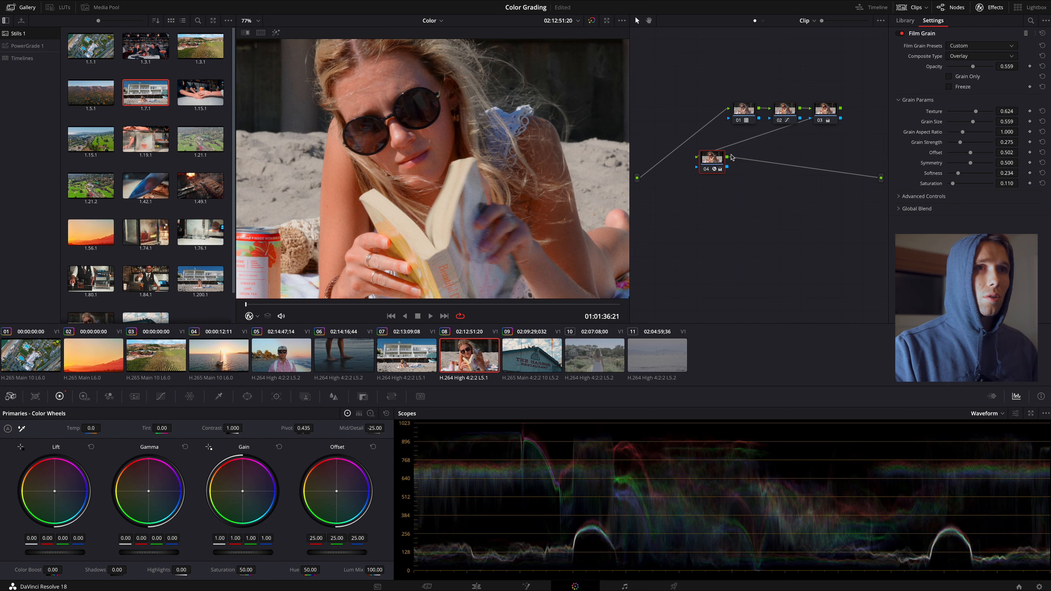
pyautogui.click(705, 173)
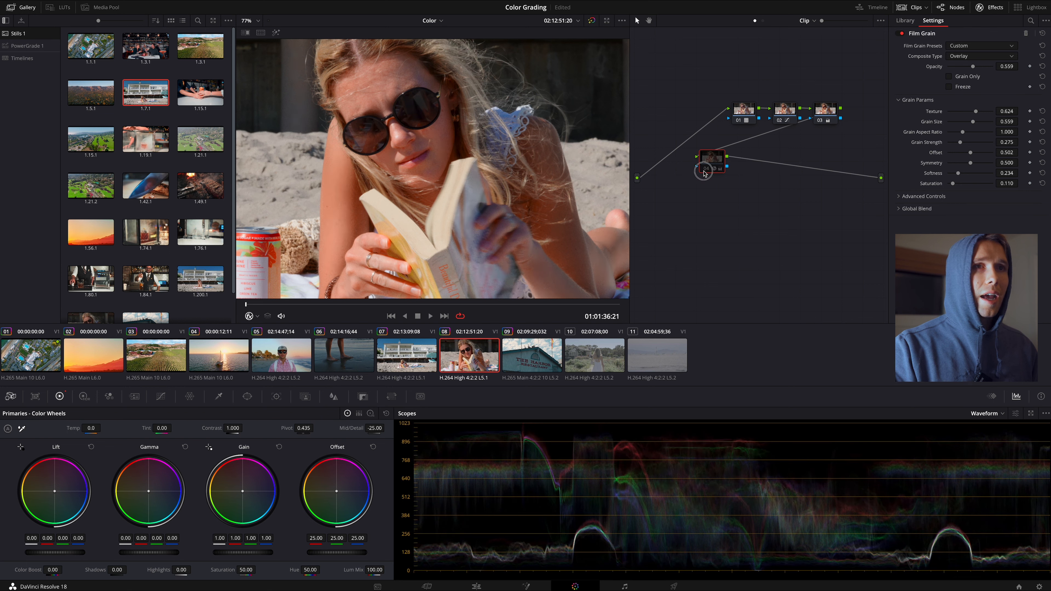
pyautogui.click(711, 172)
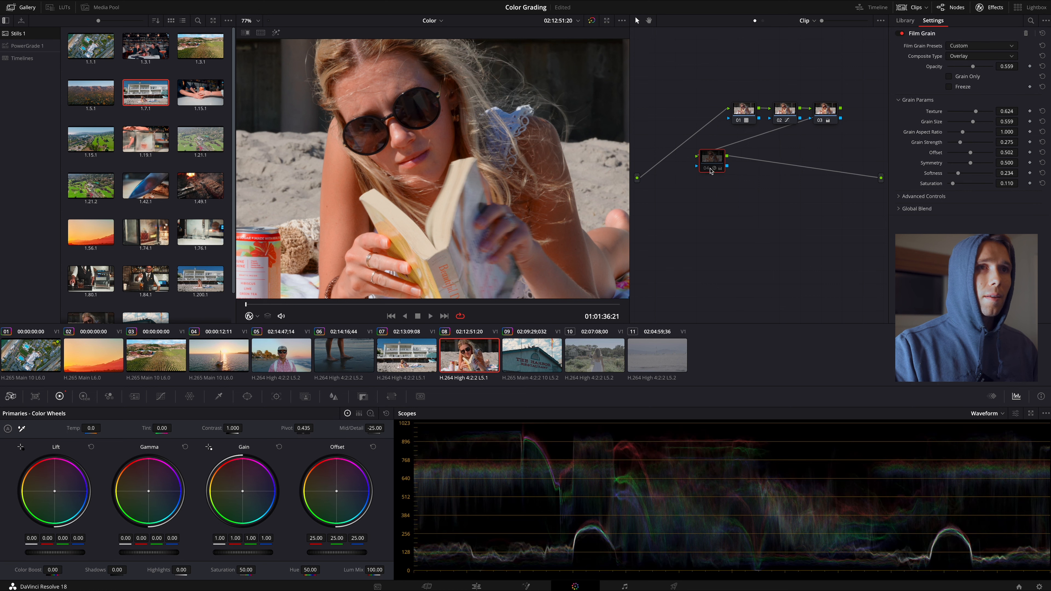
pyautogui.click(708, 171)
pyautogui.click(707, 170)
pyautogui.click(707, 170)
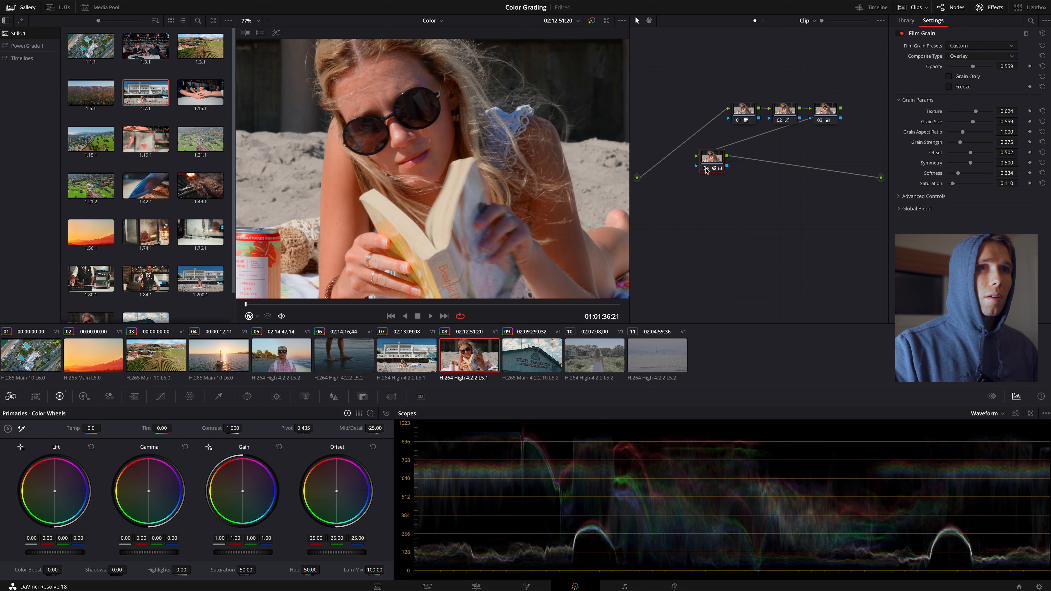
# Step: Compare clip 08's complete grade with the ungraded original on the whole frame, leaving the grade switched on
pyautogui.scroll(-3, 432, 168)
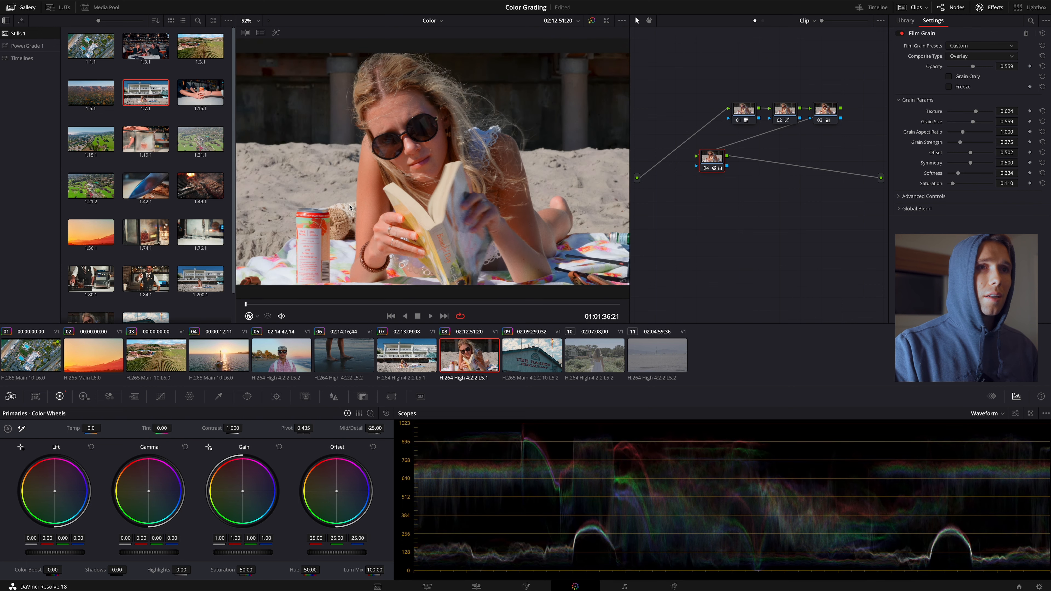
pyautogui.click(594, 21)
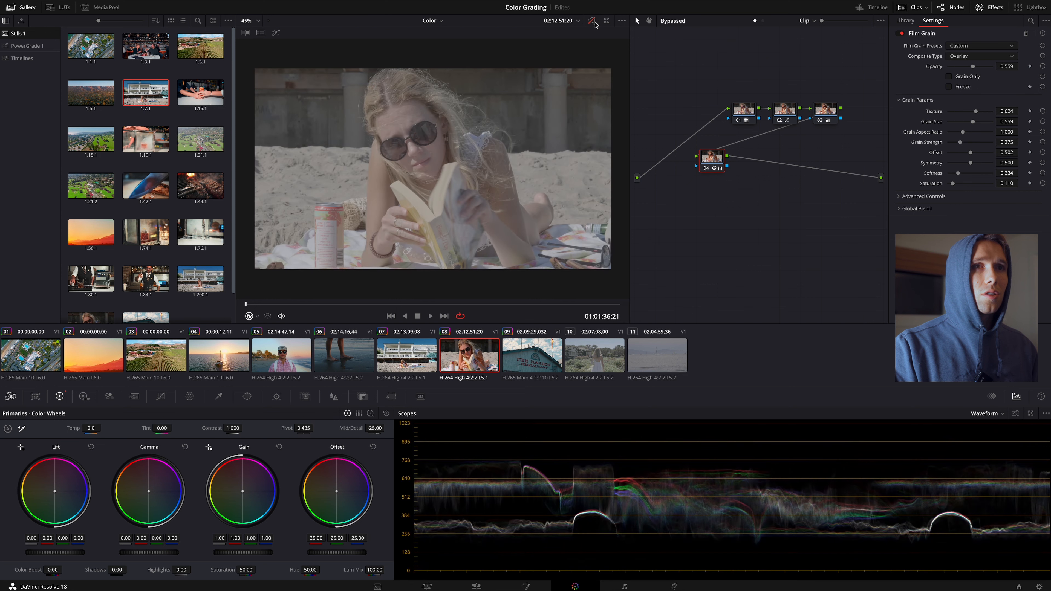
pyautogui.click(590, 22)
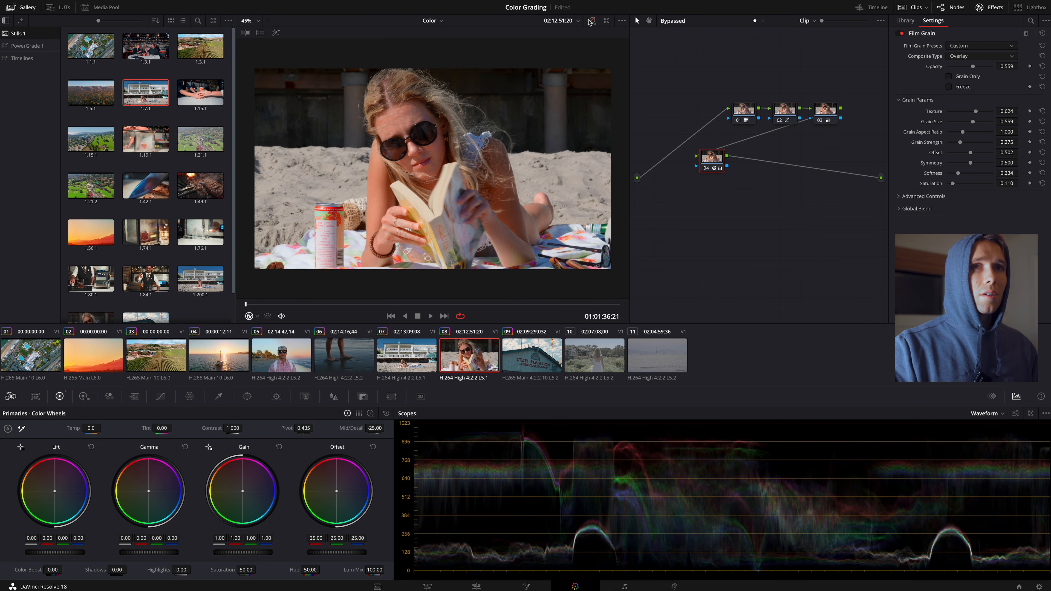
pyautogui.click(591, 22)
pyautogui.click(591, 21)
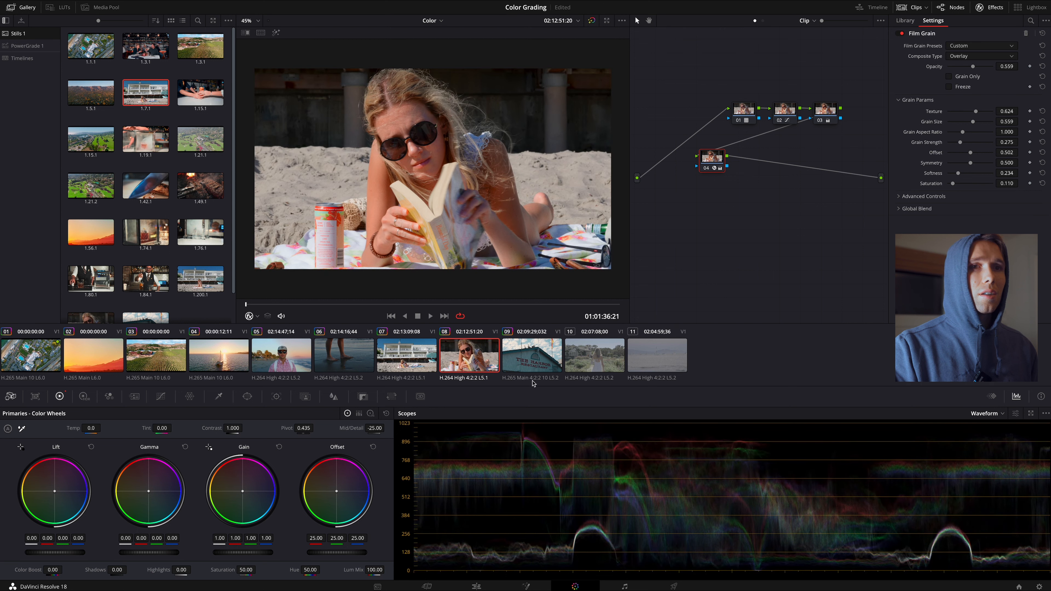
# Step: Examine clip 09's grade by switching nodes 01 and 02 off and on, leaving both enabled
pyautogui.click(531, 365)
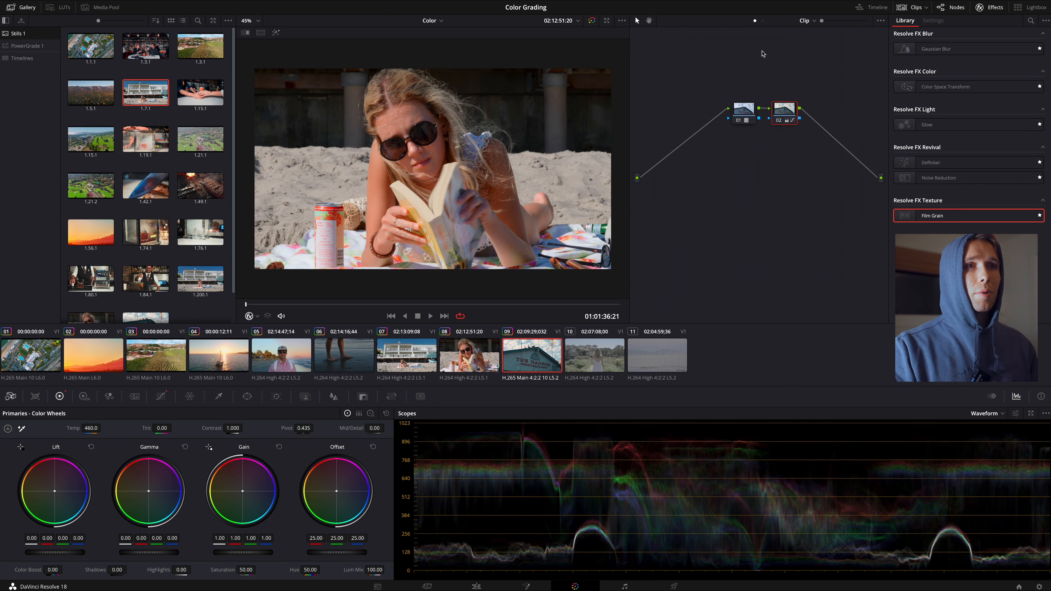
pyautogui.moveTo(724, 85); pyautogui.dragTo(805, 145)
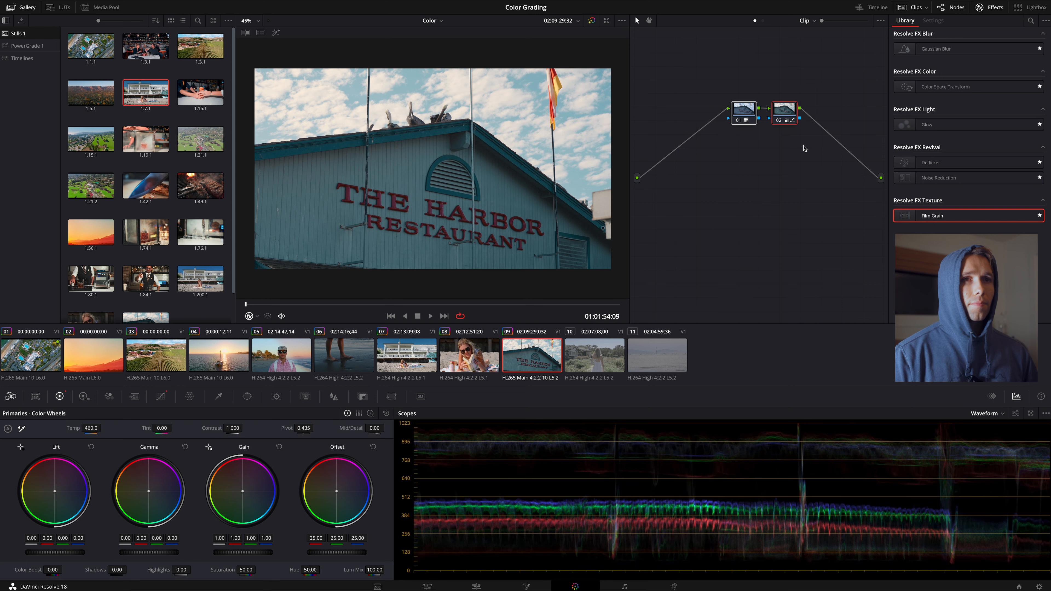
pyautogui.click(738, 120)
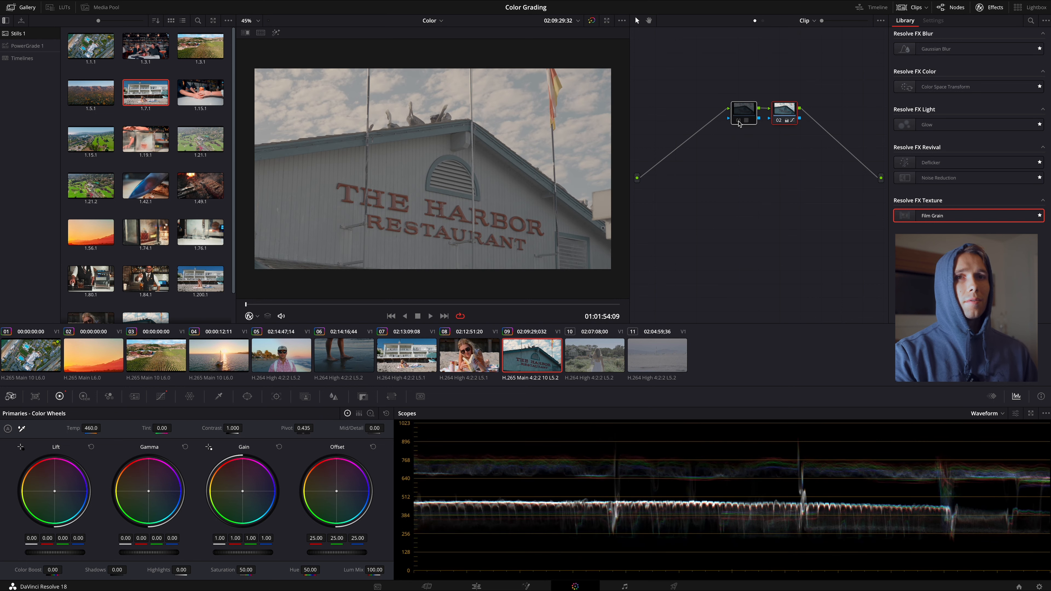
pyautogui.click(739, 121)
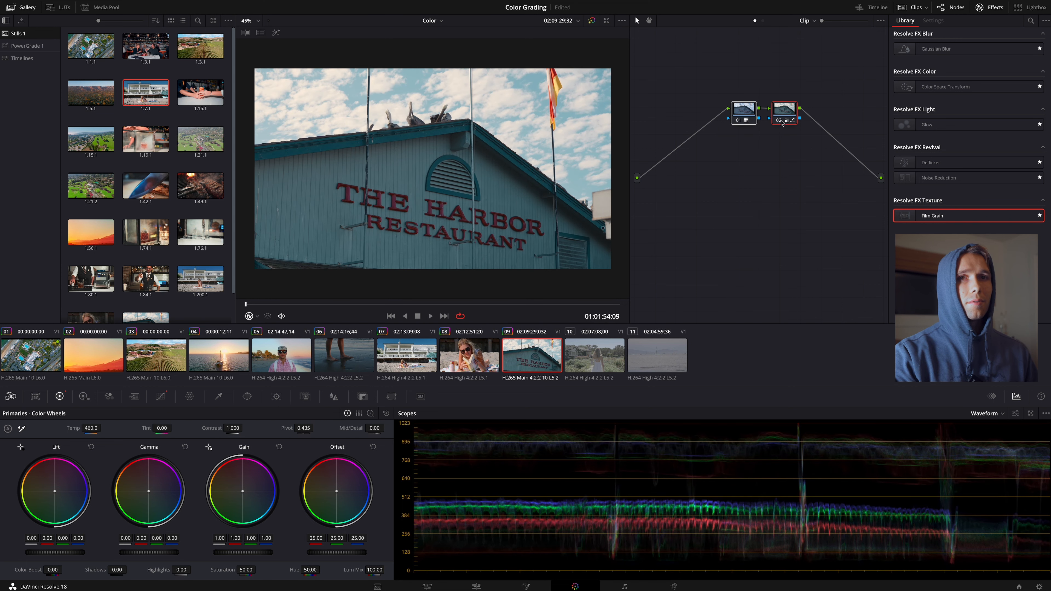
pyautogui.click(780, 120)
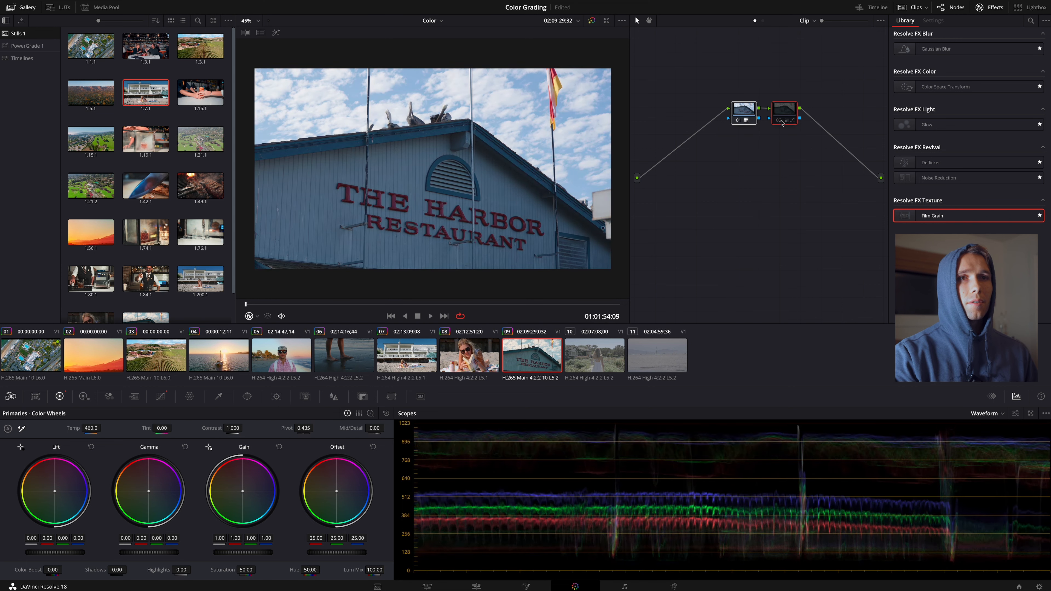
pyautogui.click(738, 120)
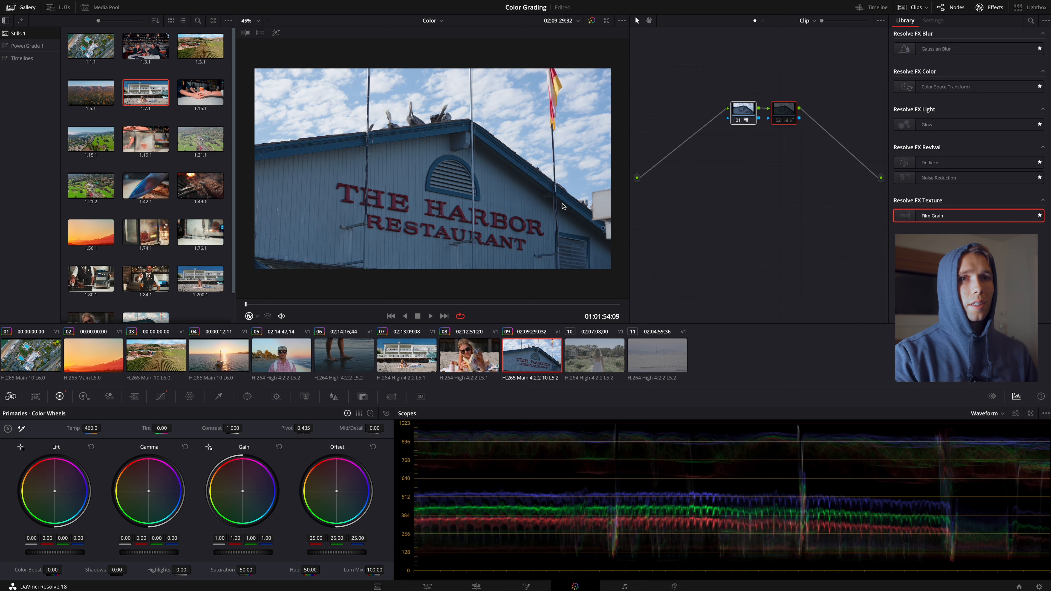
pyautogui.click(776, 121)
pyautogui.click(777, 121)
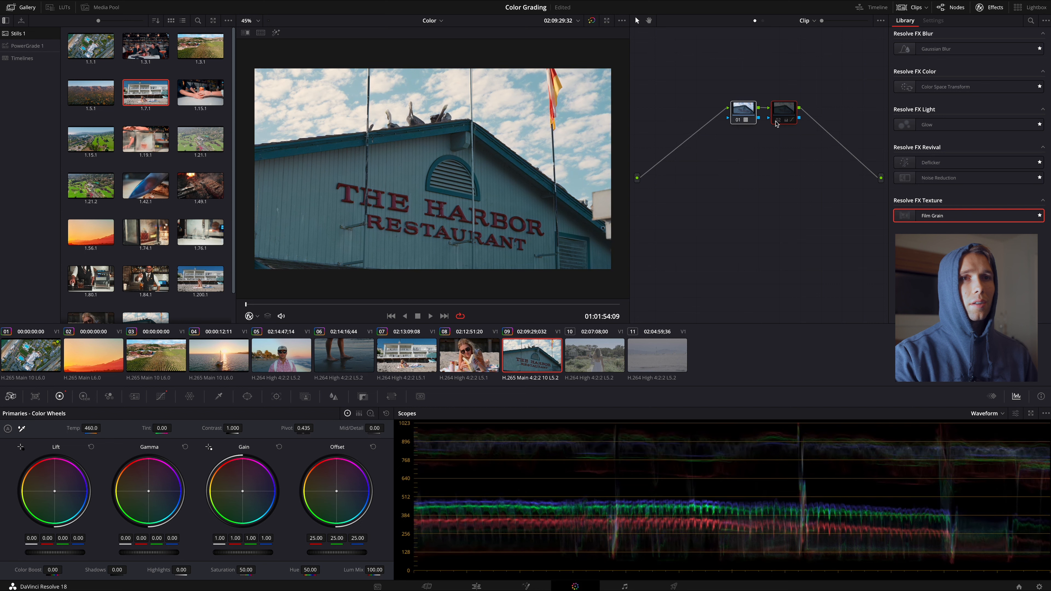
pyautogui.click(777, 121)
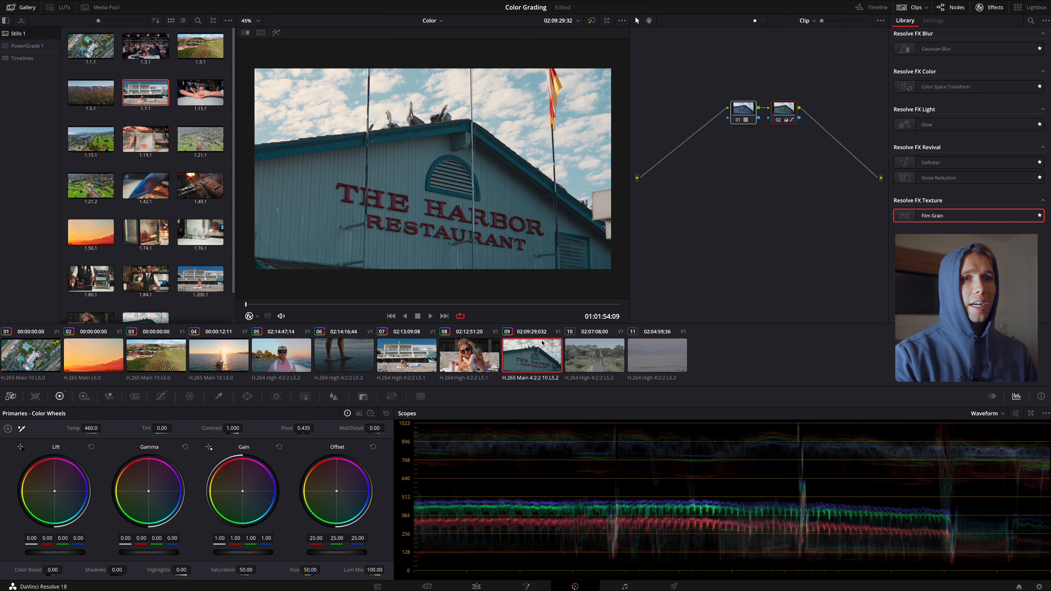
# Step: Shape a gentle S-curve on clip 09's custom luminance curve, slightly lowering the shadows and raising the highlights
pyautogui.click(161, 396)
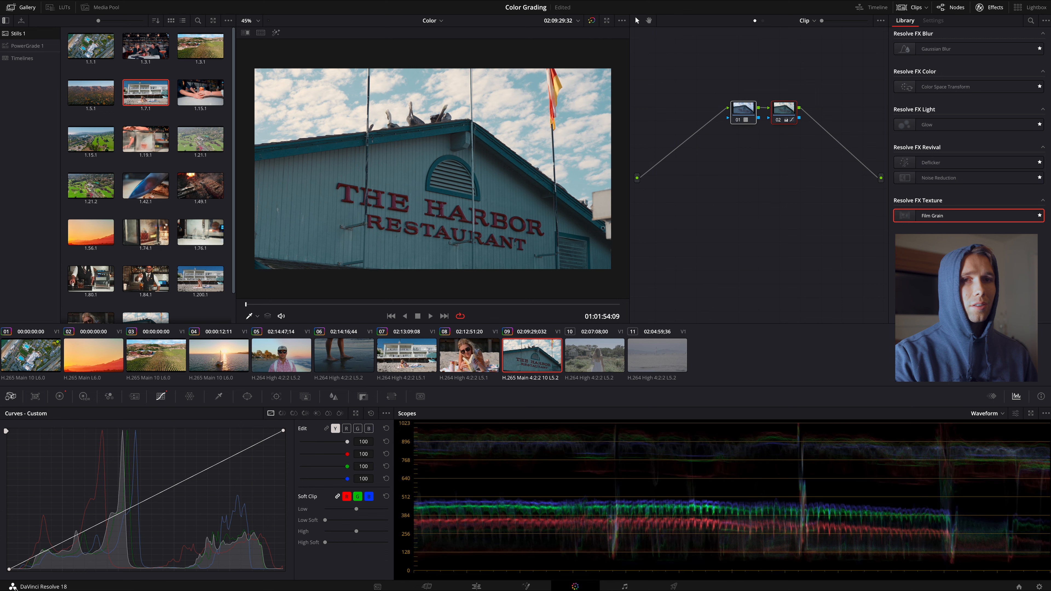
pyautogui.moveTo(55, 548); pyautogui.dragTo(60, 547)
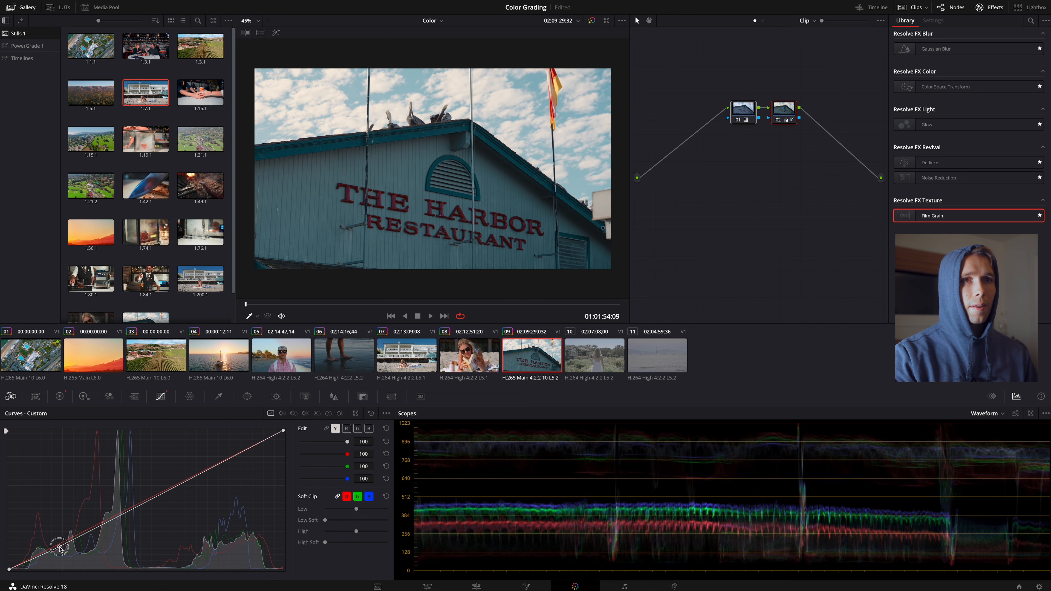
pyautogui.moveTo(205, 474); pyautogui.dragTo(200, 465)
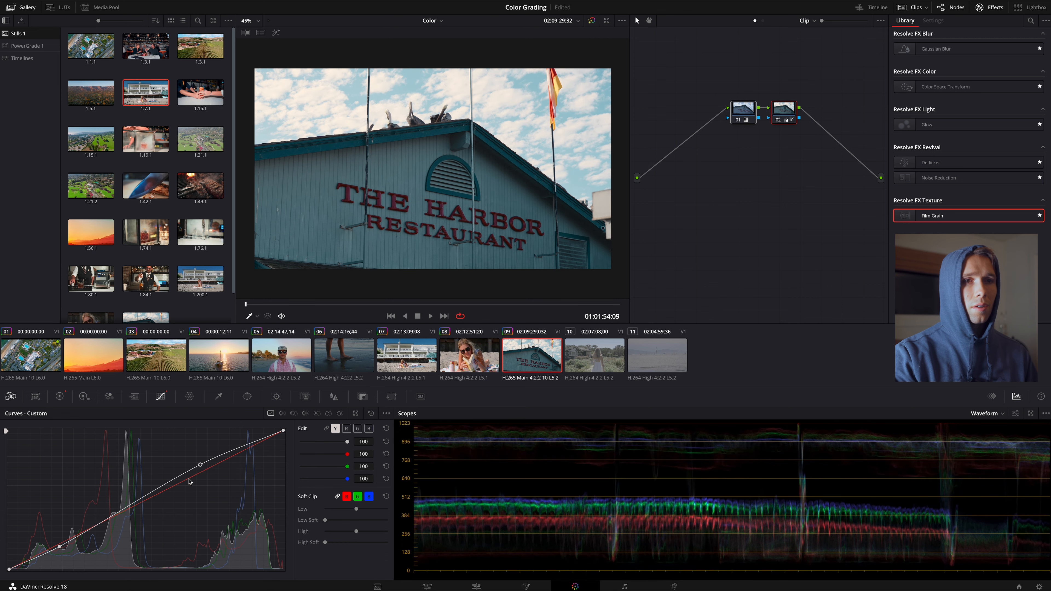
# Step: Set clip 09's lift to -0.04, gamma to 0.11 and gain to 0.92, and compare the grade with the original
pyautogui.click(60, 396)
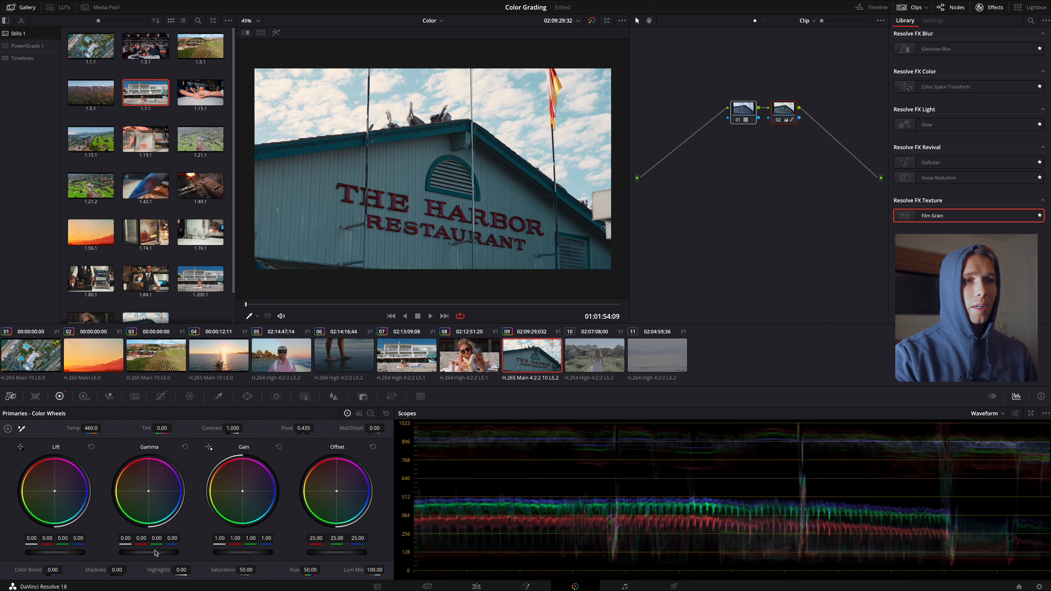
pyautogui.moveTo(150, 553); pyautogui.dragTo(223, 546)
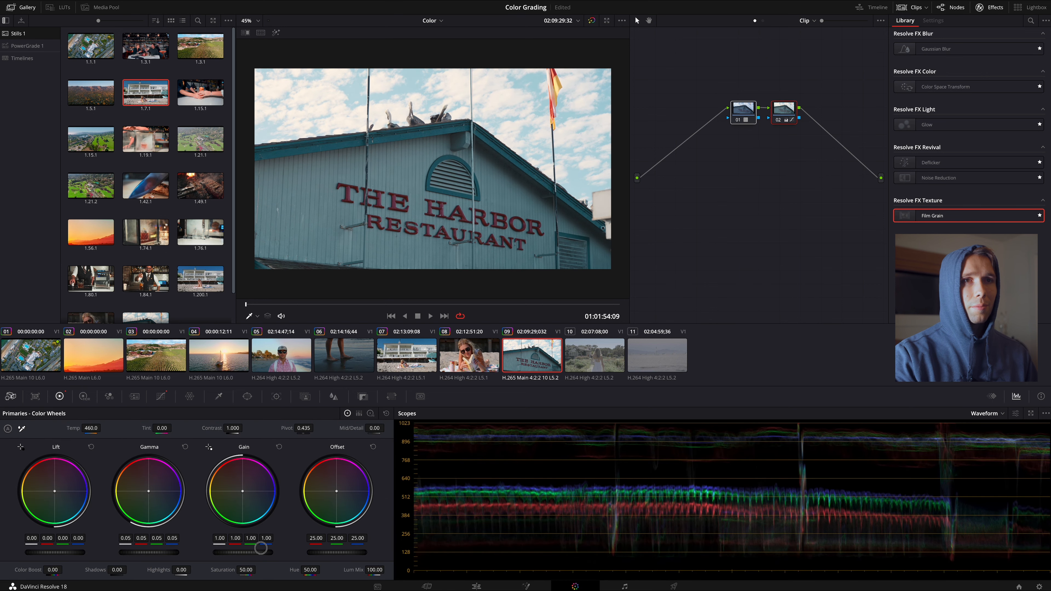
pyautogui.moveTo(320, 550); pyautogui.dragTo(325, 548)
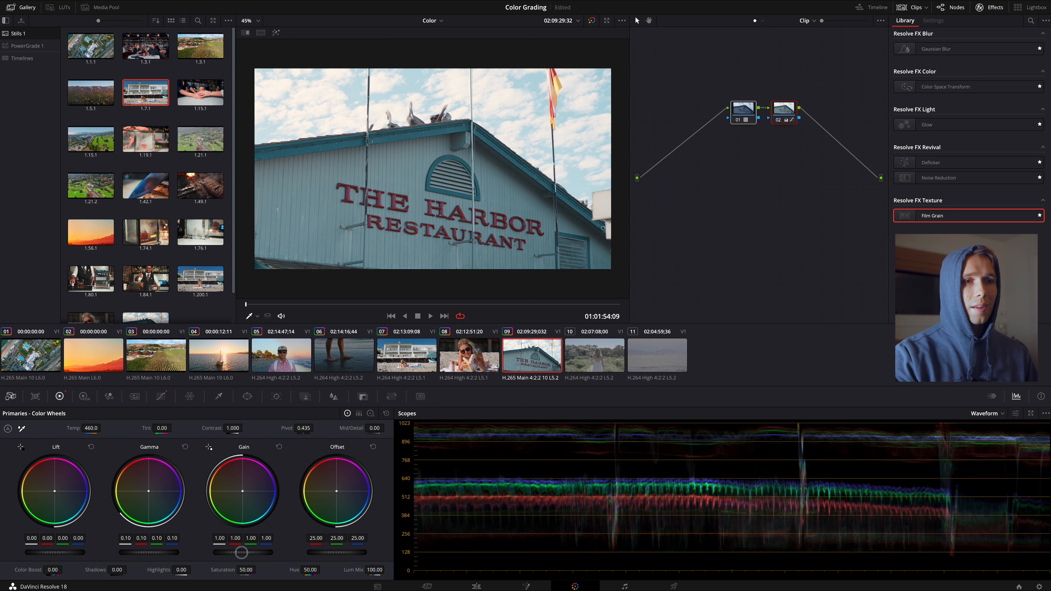
pyautogui.moveTo(242, 553); pyautogui.dragTo(211, 555)
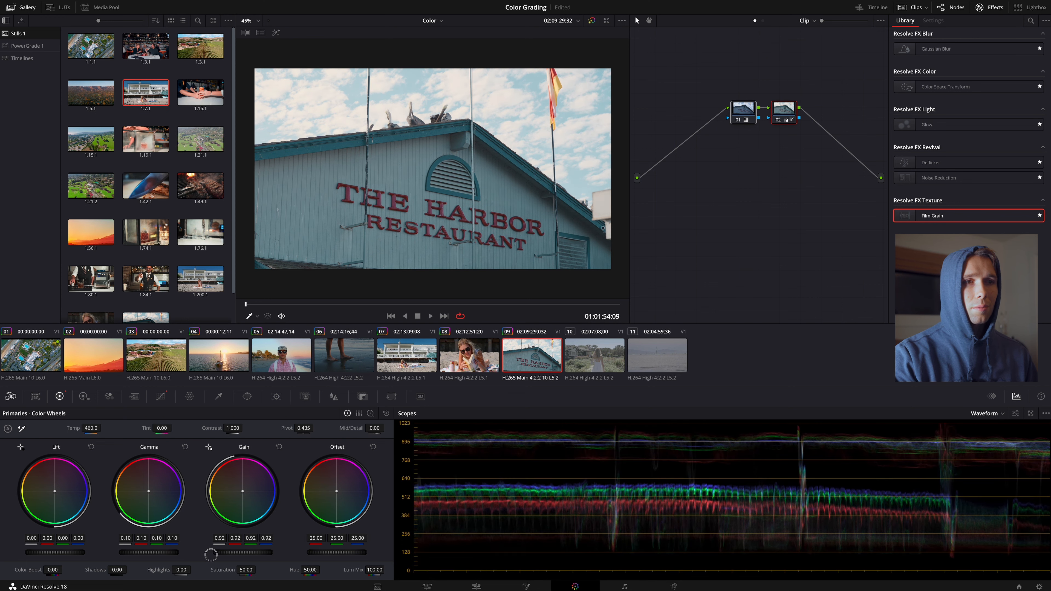
pyautogui.moveTo(58, 553); pyautogui.dragTo(497, 294)
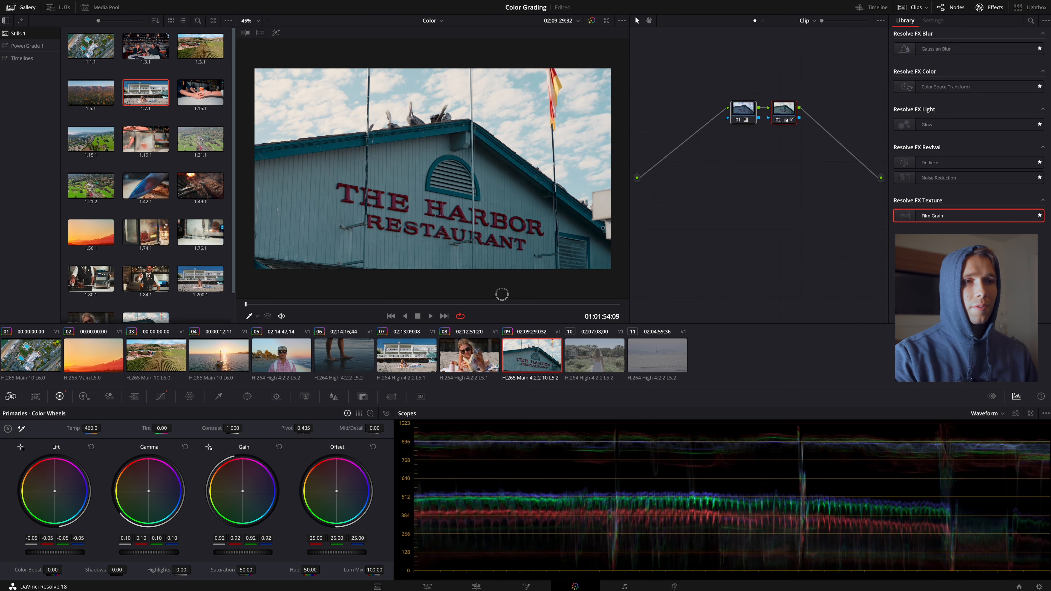
pyautogui.moveTo(508, 296); pyautogui.dragTo(521, 297)
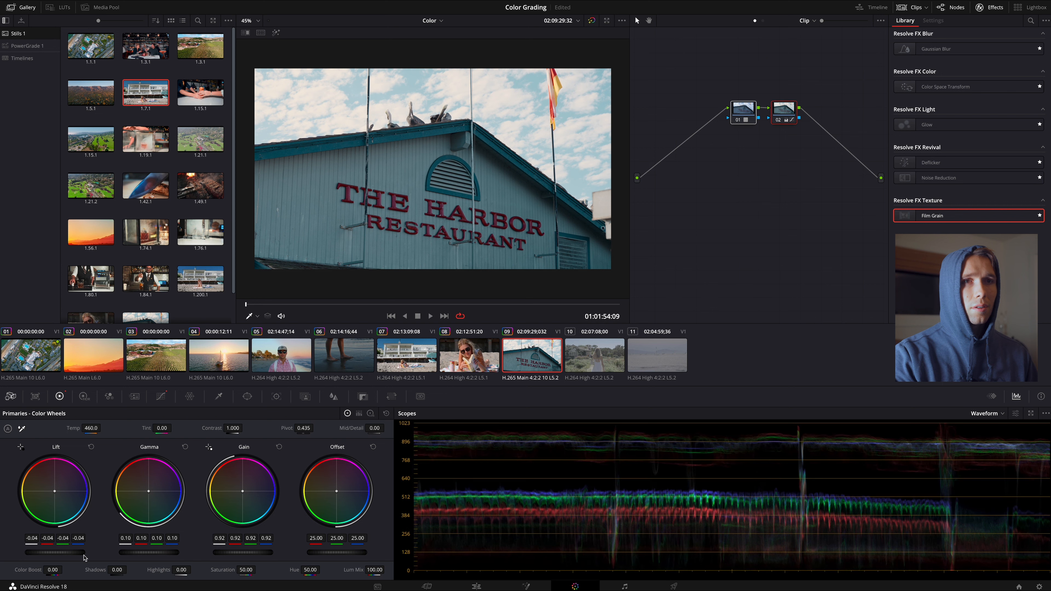
pyautogui.moveTo(143, 555); pyautogui.dragTo(171, 561)
pyautogui.moveTo(58, 555)
pyautogui.mouseDown()
pyautogui.moveTo(43, 555)
pyautogui.moveTo(66, 553)
pyautogui.mouseUp()
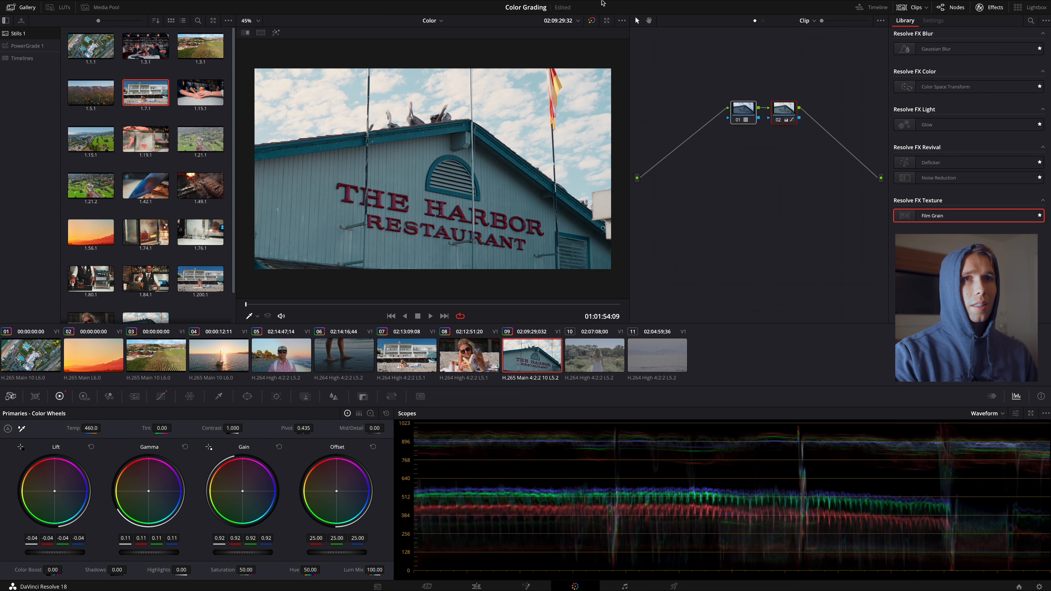
pyautogui.click(591, 21)
pyautogui.click(591, 20)
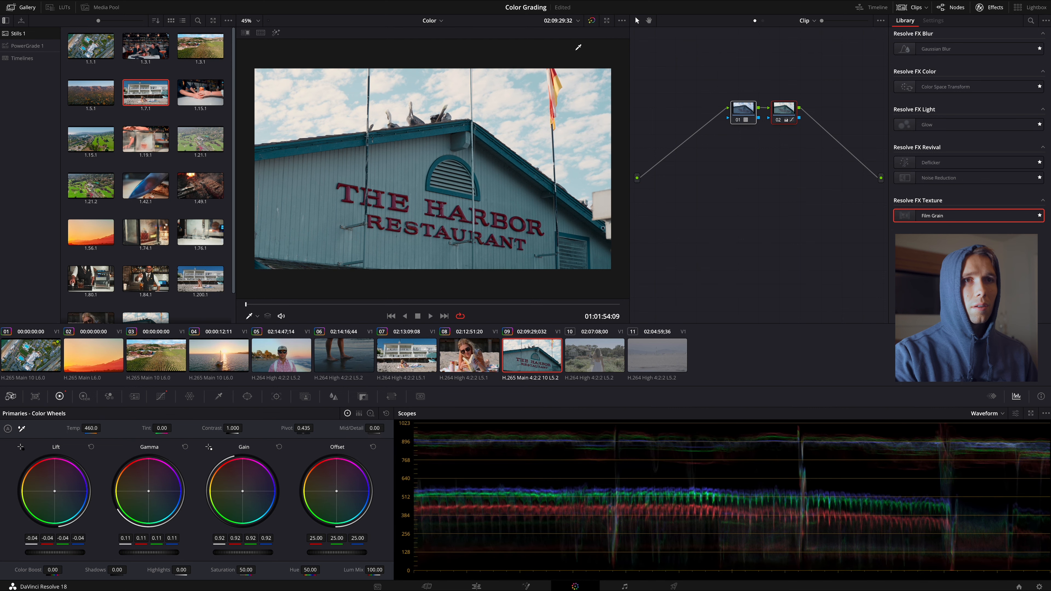
# Step: Apply the grade of gallery still 1.7.1 to clip 10, the garden shot
pyautogui.click(597, 372)
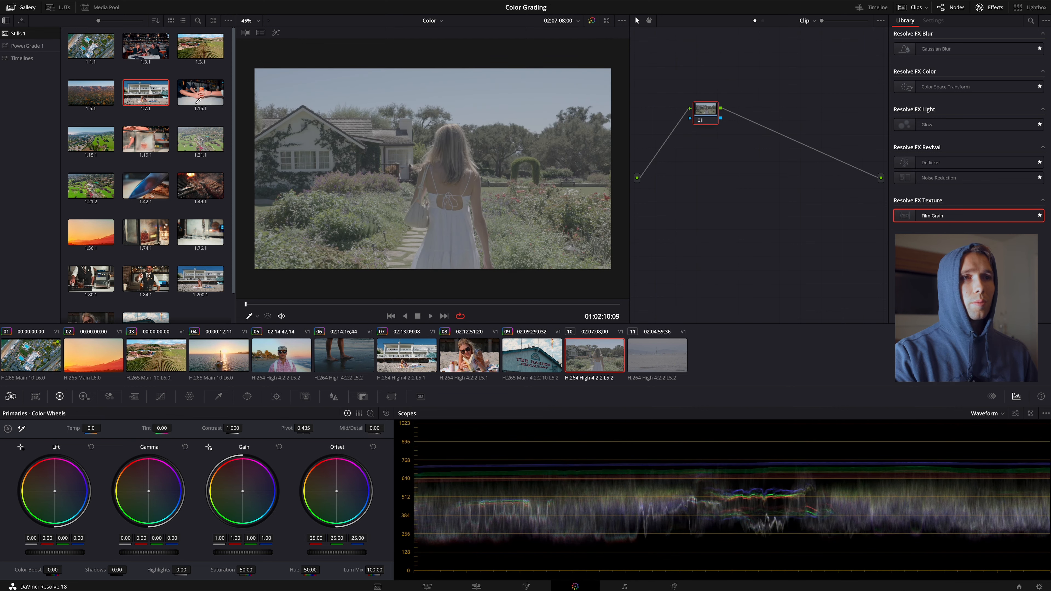
pyautogui.rightClick(139, 97)
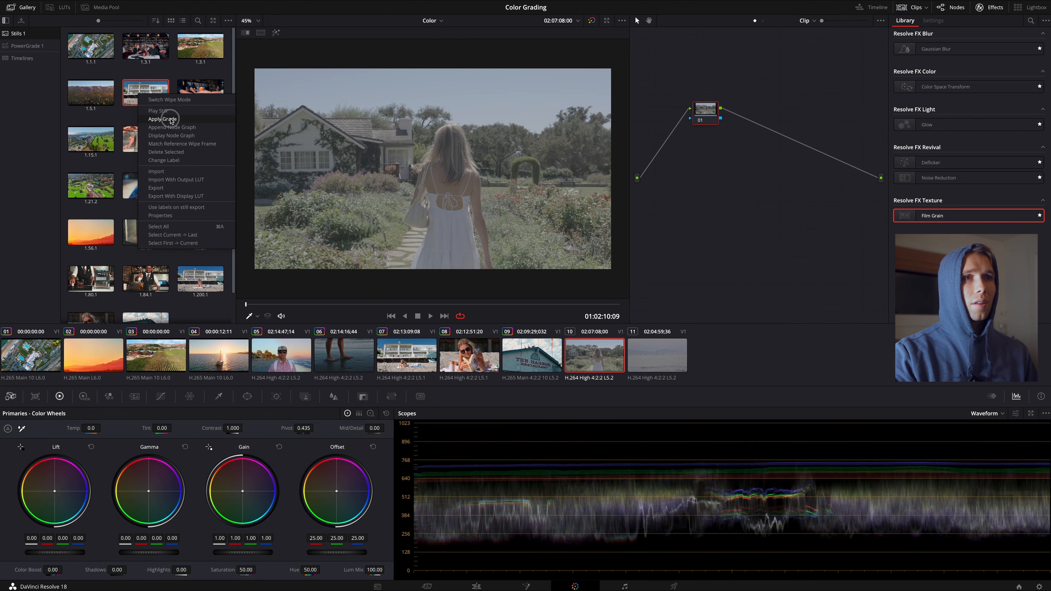
pyautogui.click(165, 119)
pyautogui.moveTo(737, 86); pyautogui.dragTo(787, 109)
pyautogui.click(791, 138)
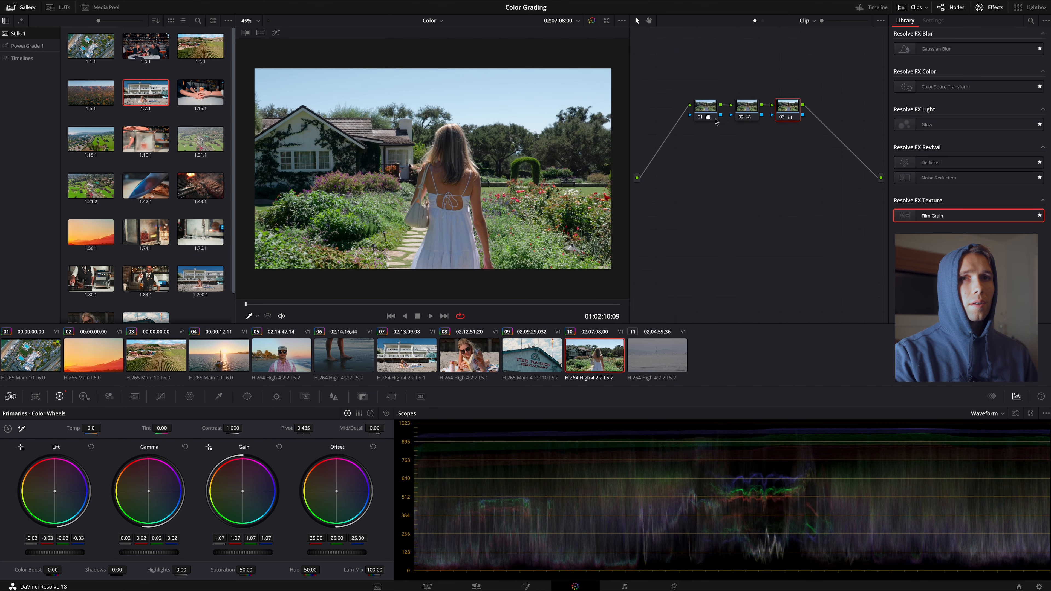
# Step: Disable node 03 on clip 10 and toggle node 02 to check its effect, leaving node 02 enabled
pyautogui.click(779, 117)
pyautogui.click(740, 117)
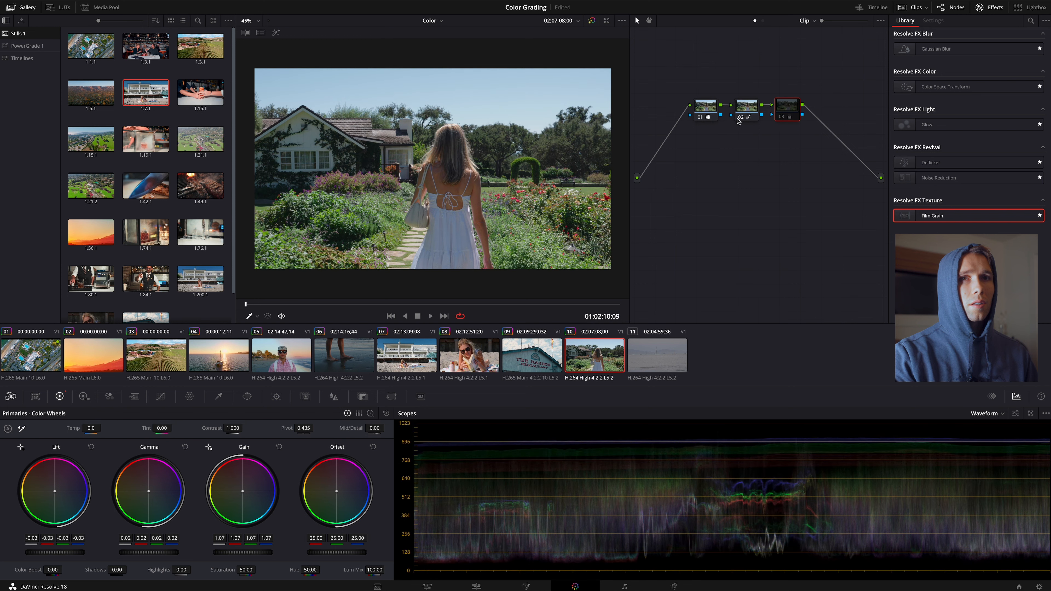
pyautogui.click(702, 120)
pyautogui.click(699, 123)
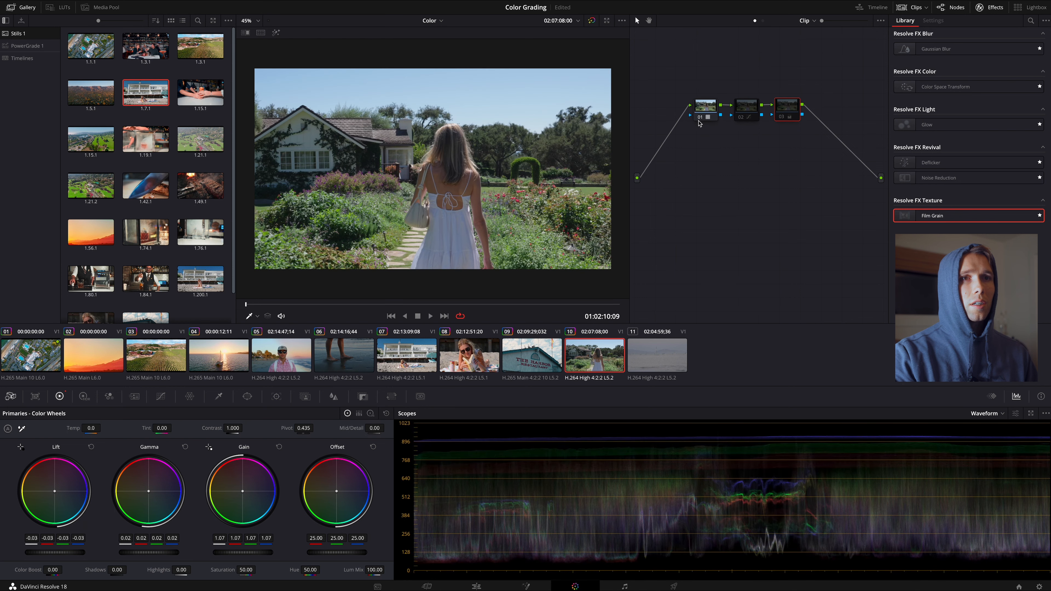
pyautogui.click(742, 120)
pyautogui.click(742, 120)
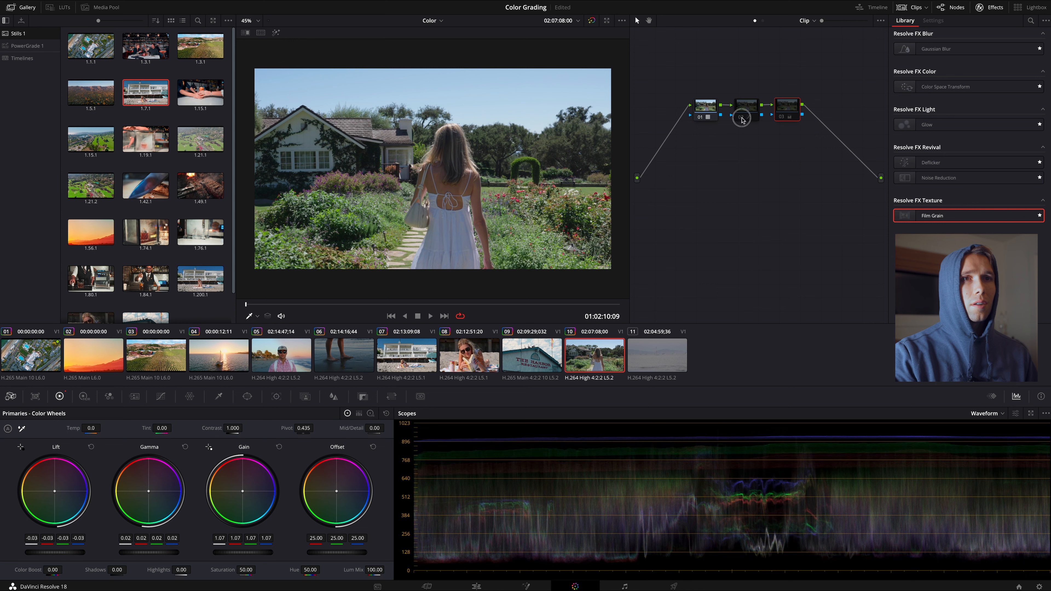
pyautogui.click(742, 120)
pyautogui.click(742, 120)
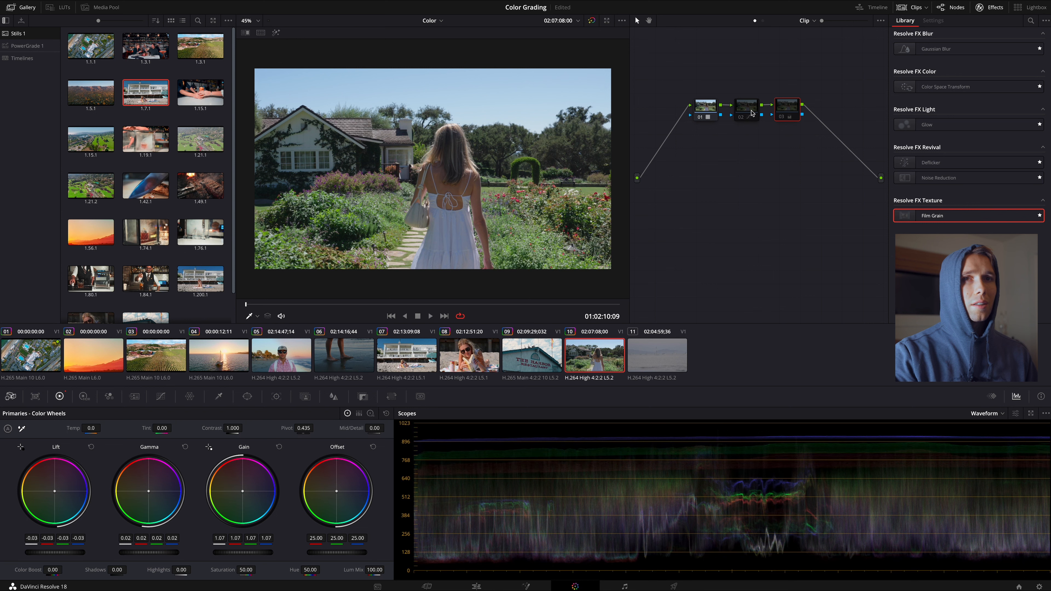
pyautogui.click(743, 118)
# Step: On clip 10's node 02, raise the sky blue's saturation to 1.37 and set its hue rotation to 10.93
pyautogui.click(748, 106)
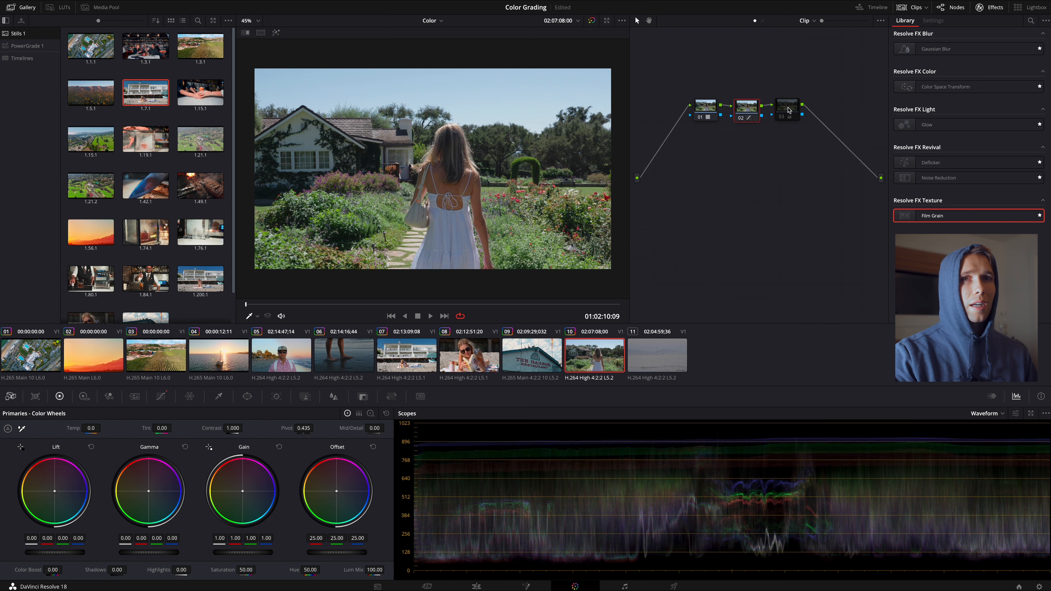
pyautogui.click(161, 397)
pyautogui.click(284, 414)
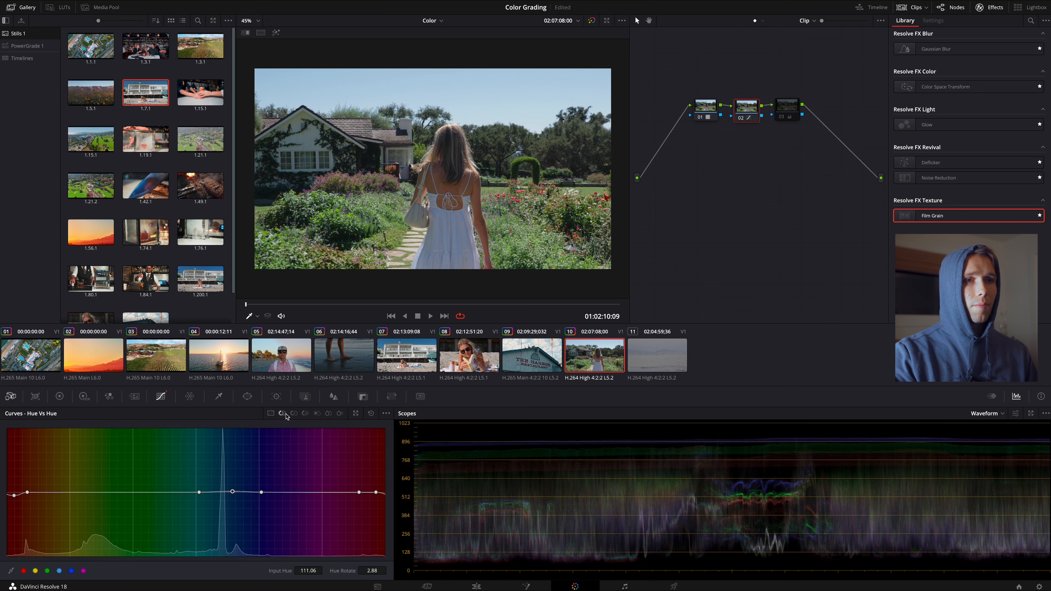
pyautogui.click(294, 414)
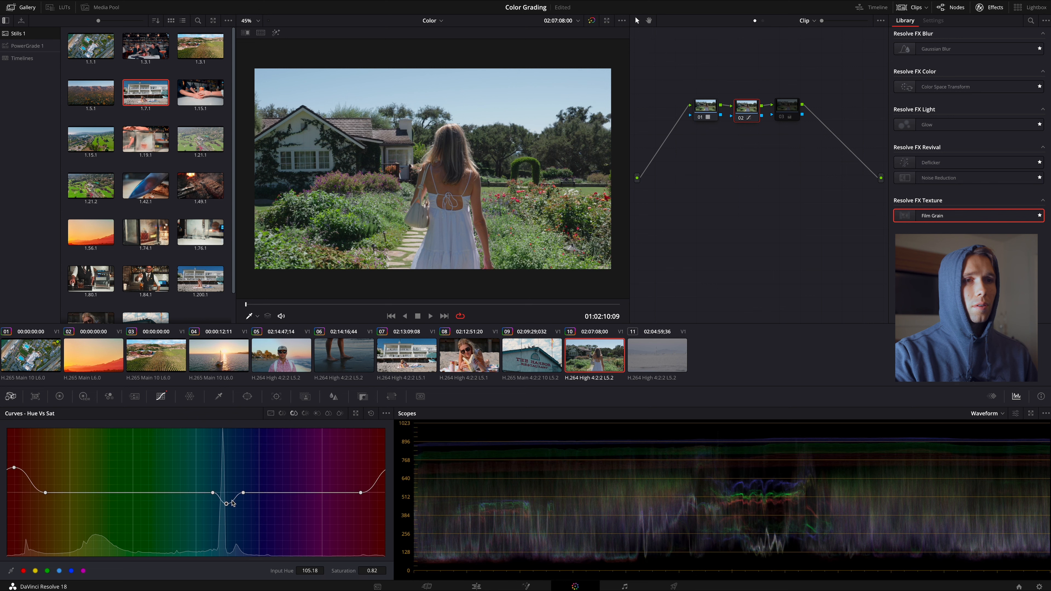
pyautogui.moveTo(227, 504); pyautogui.dragTo(231, 471)
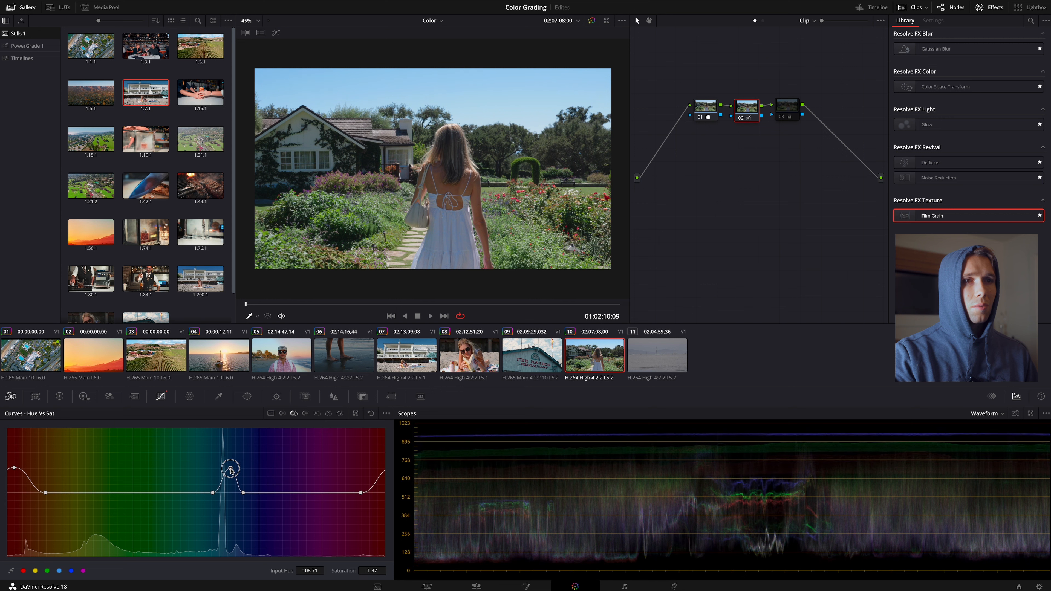
pyautogui.click(282, 413)
pyautogui.moveTo(231, 494); pyautogui.dragTo(229, 489)
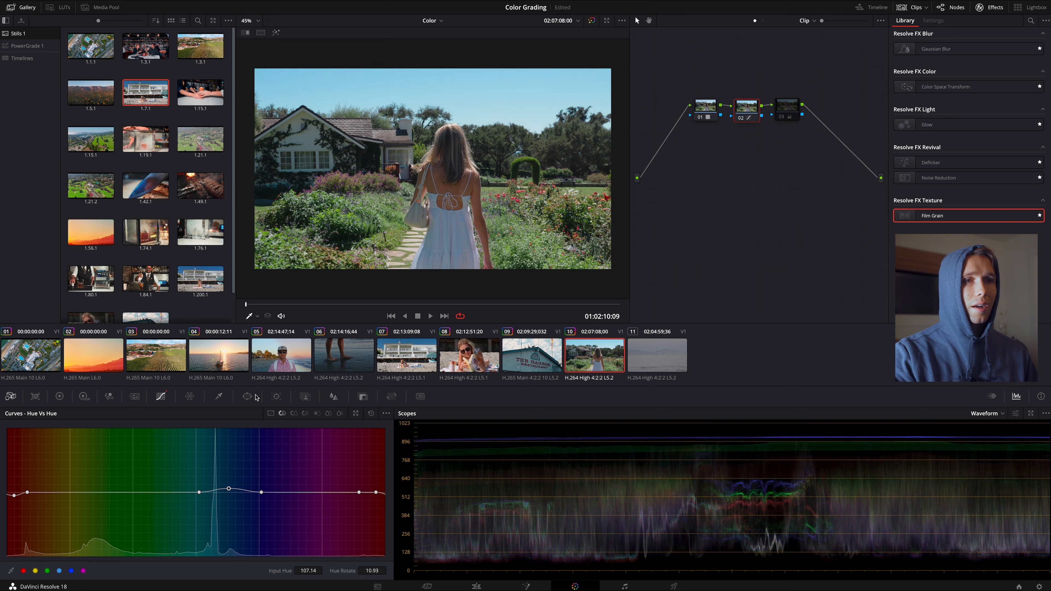
# Step: On clip 10's node 02, raise the red tones' saturation to 1.52 and compare the image with and without the node
pyautogui.click(742, 120)
pyautogui.click(741, 121)
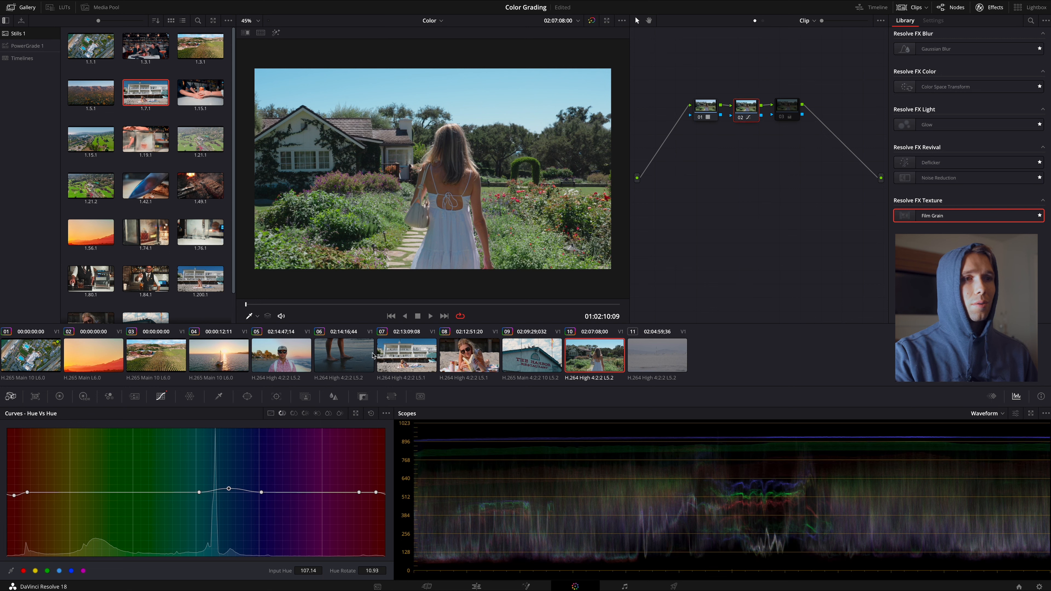
pyautogui.scroll(4, 433, 209)
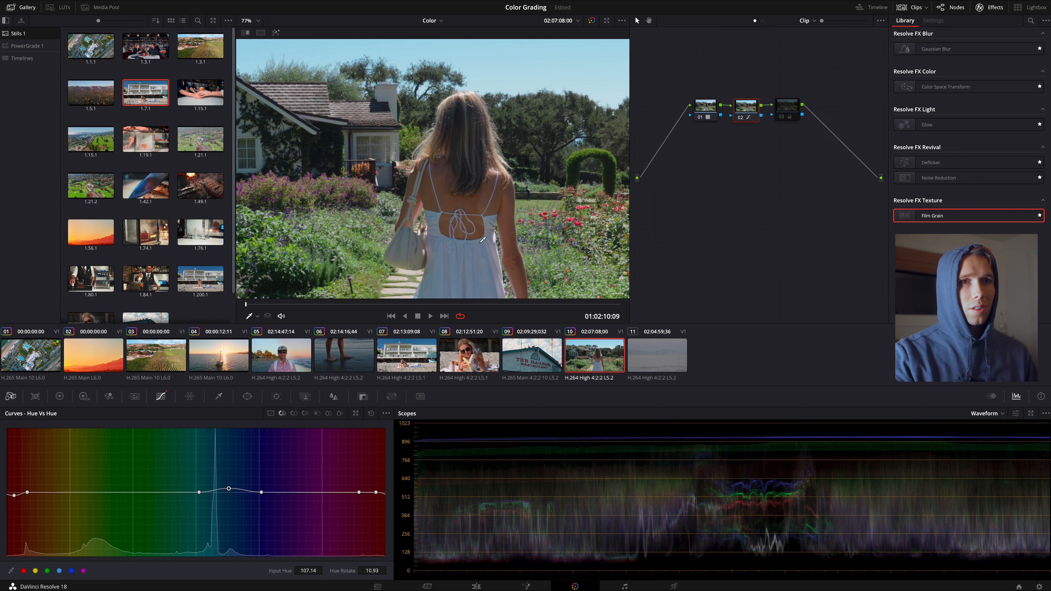
pyautogui.click(294, 414)
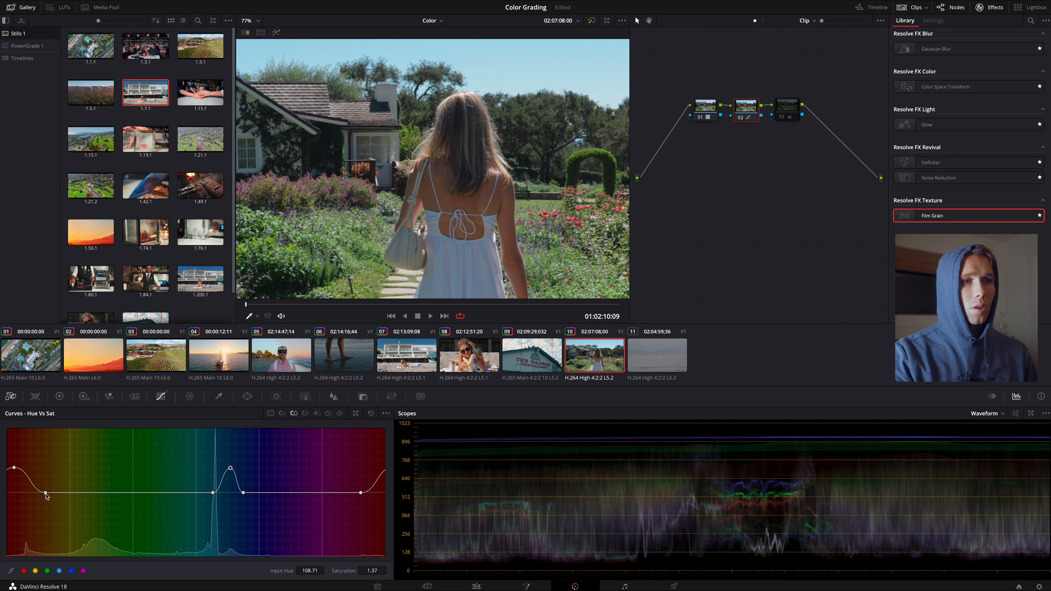
pyautogui.moveTo(46, 494); pyautogui.dragTo(19, 462)
pyautogui.scroll(-3, 557, 186)
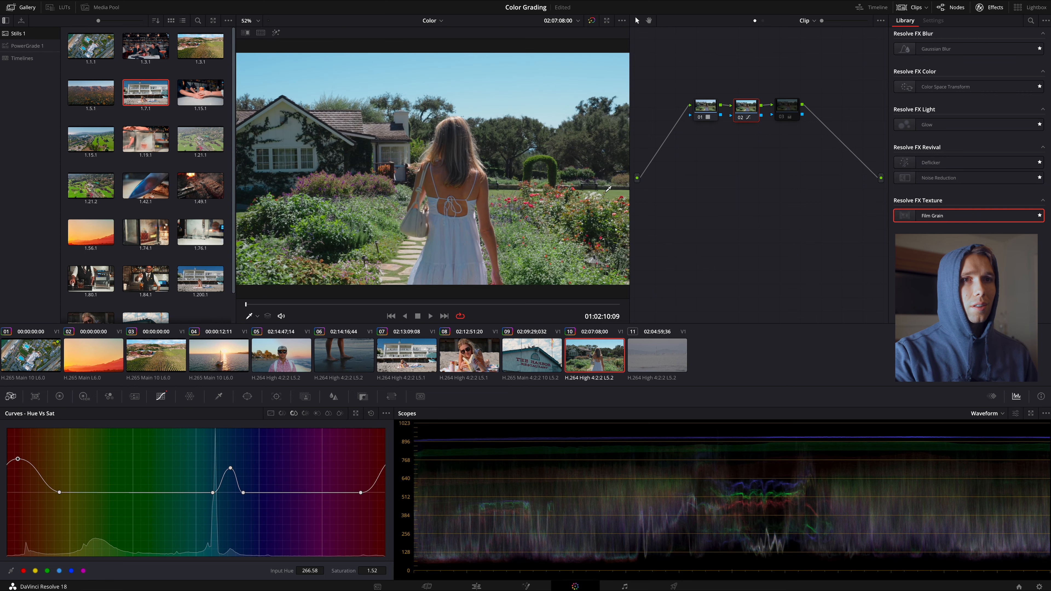
pyautogui.click(741, 115)
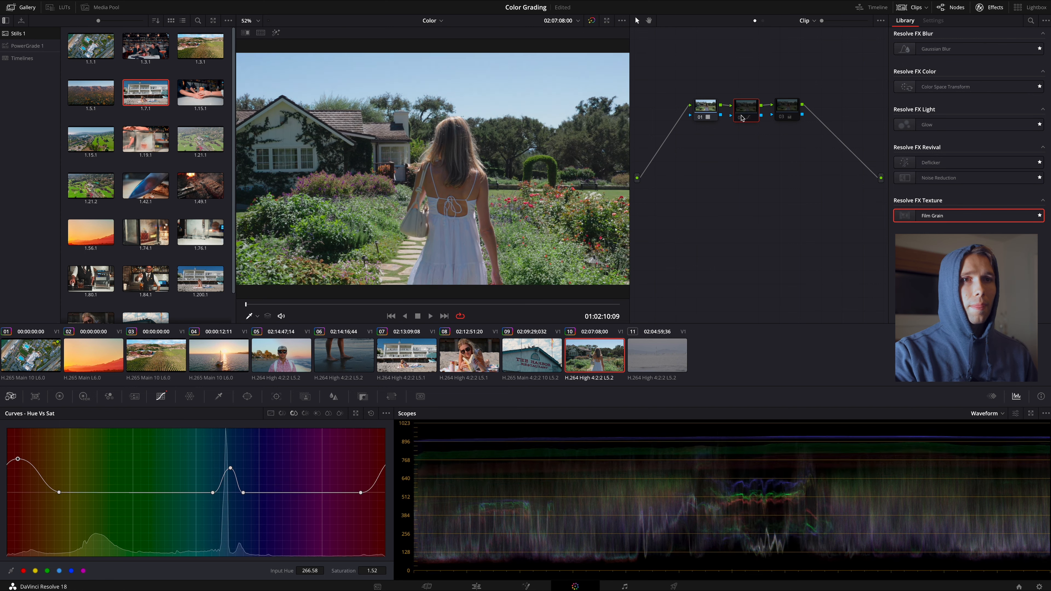
pyautogui.click(741, 115)
pyautogui.click(741, 116)
pyautogui.click(741, 116)
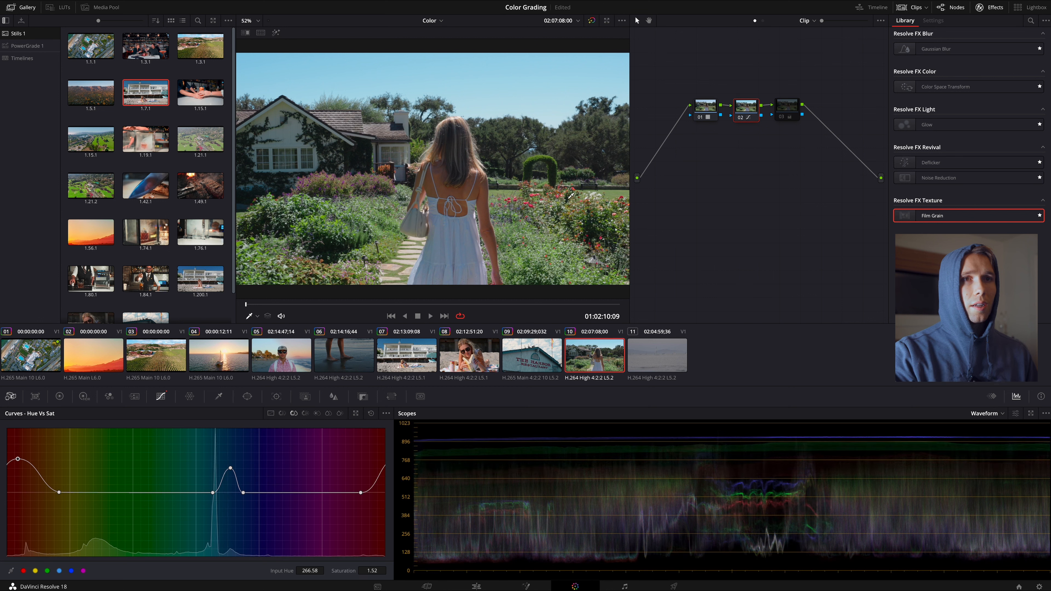
# Step: Sample the garden greens and raise their Hue Vs Sat curve to a 1.57 peak, with the yellow-green shoulder at 1.34
pyautogui.click(562, 190)
pyautogui.click(556, 165)
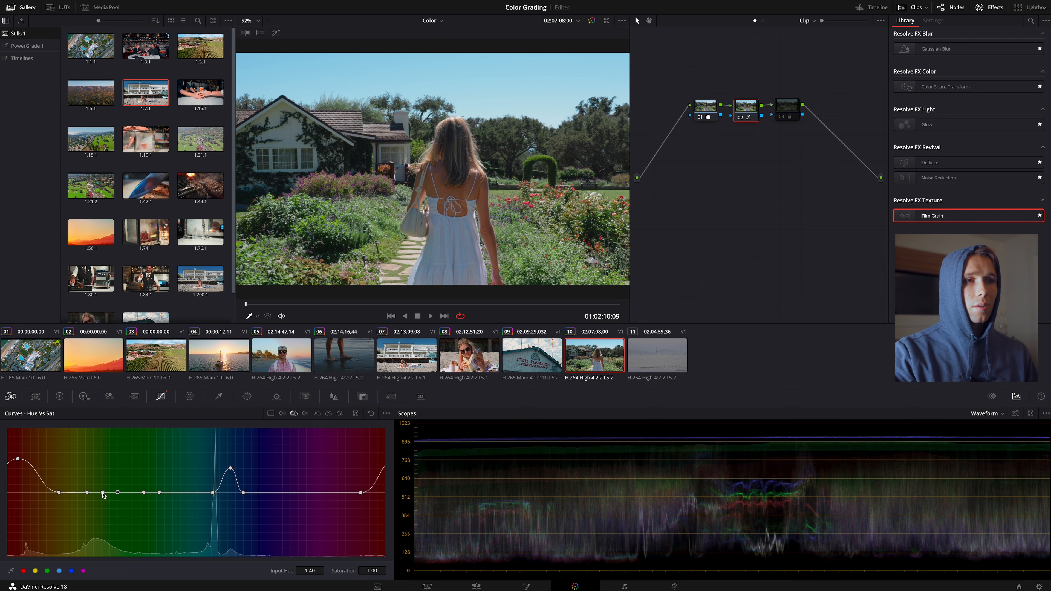
pyautogui.moveTo(103, 494); pyautogui.dragTo(168, 496)
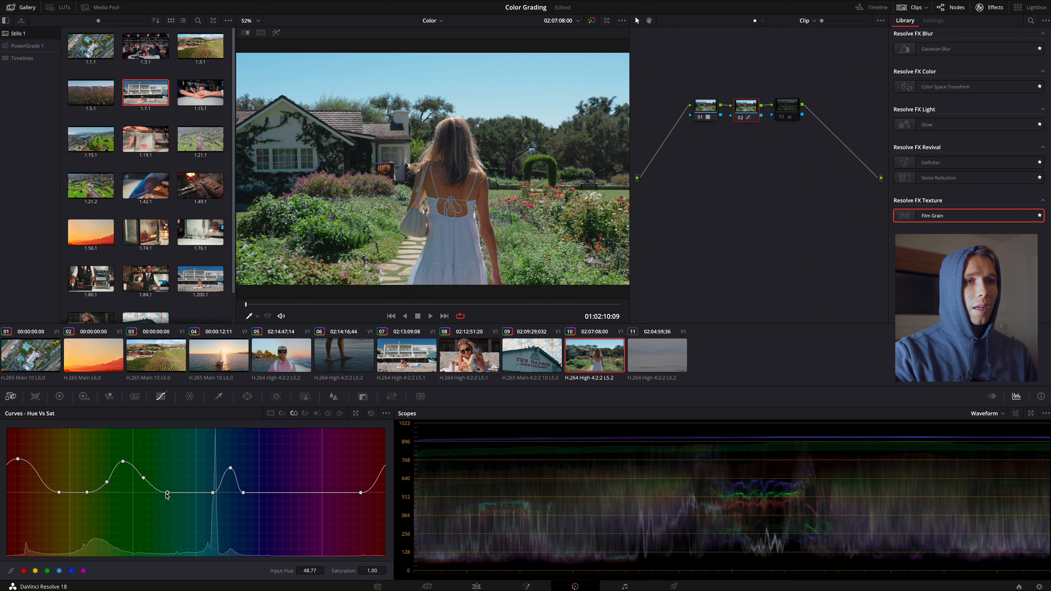
pyautogui.click(107, 481)
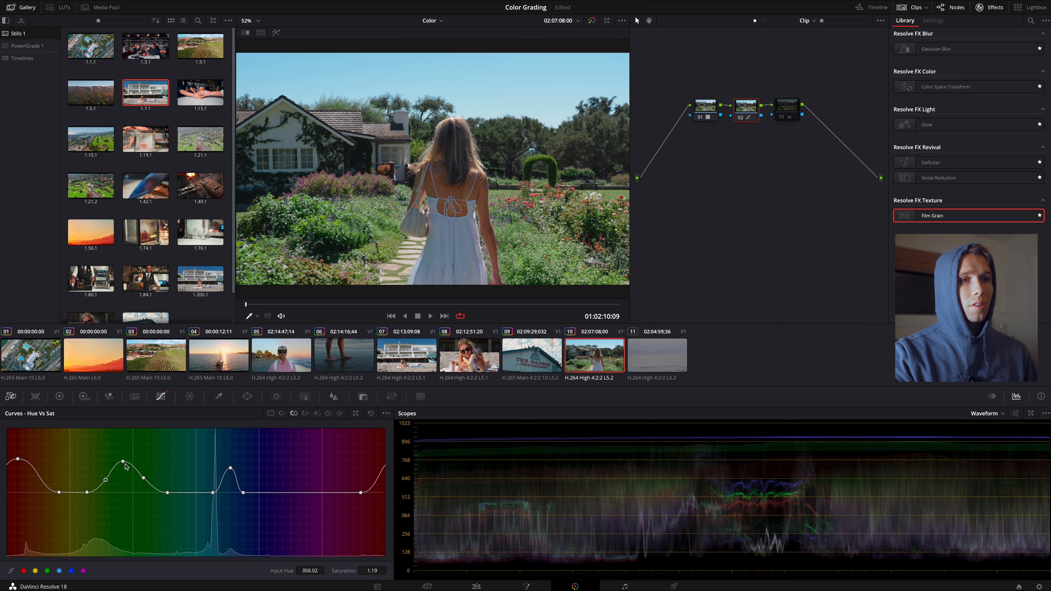
pyautogui.moveTo(124, 463)
pyautogui.mouseDown()
pyautogui.moveTo(146, 468)
pyautogui.moveTo(123, 457)
pyautogui.mouseUp()
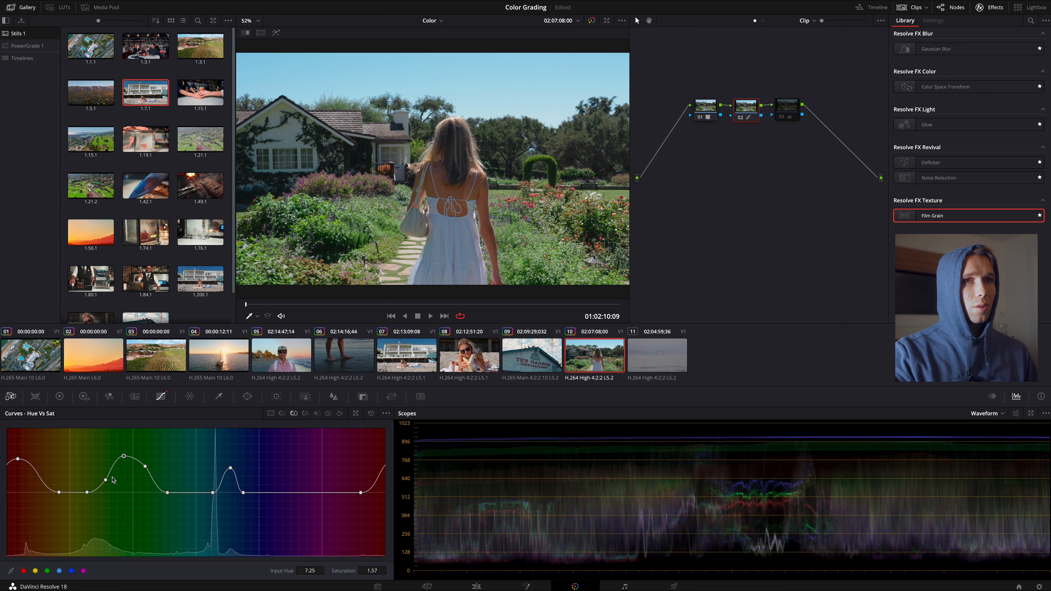
pyautogui.moveTo(87, 493); pyautogui.dragTo(107, 472)
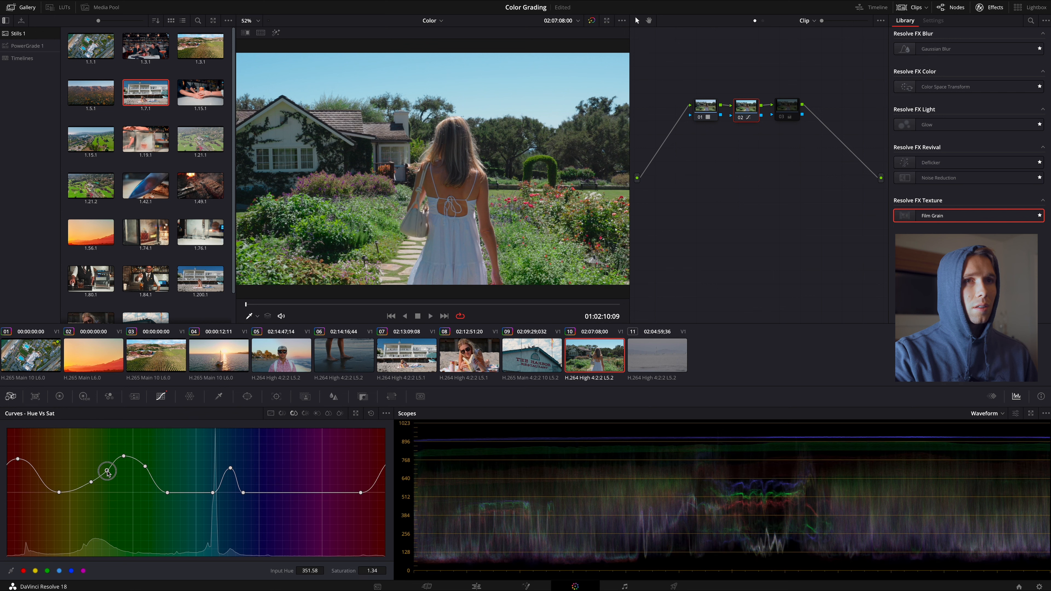
# Step: Set the garden greens' hue rotation to 12.08 on node 02 and compare the image with and without the node
pyautogui.click(282, 413)
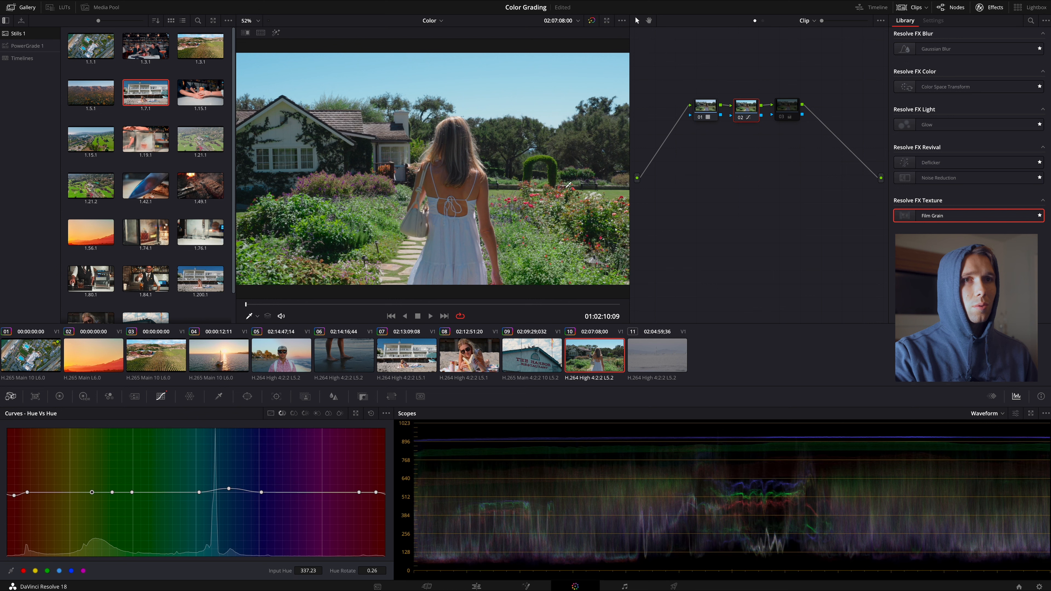
pyautogui.click(131, 491)
pyautogui.moveTo(131, 492)
pyautogui.mouseDown()
pyautogui.moveTo(152, 491)
pyautogui.moveTo(76, 492)
pyautogui.moveTo(109, 499)
pyautogui.moveTo(112, 490)
pyautogui.mouseUp()
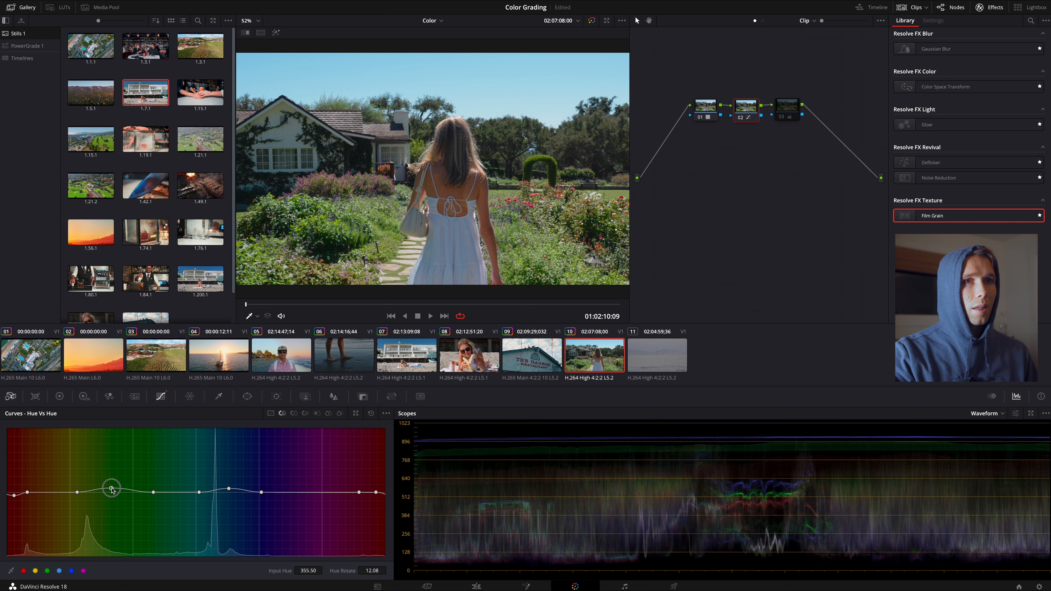
pyautogui.click(742, 119)
pyautogui.click(742, 119)
pyautogui.click(741, 118)
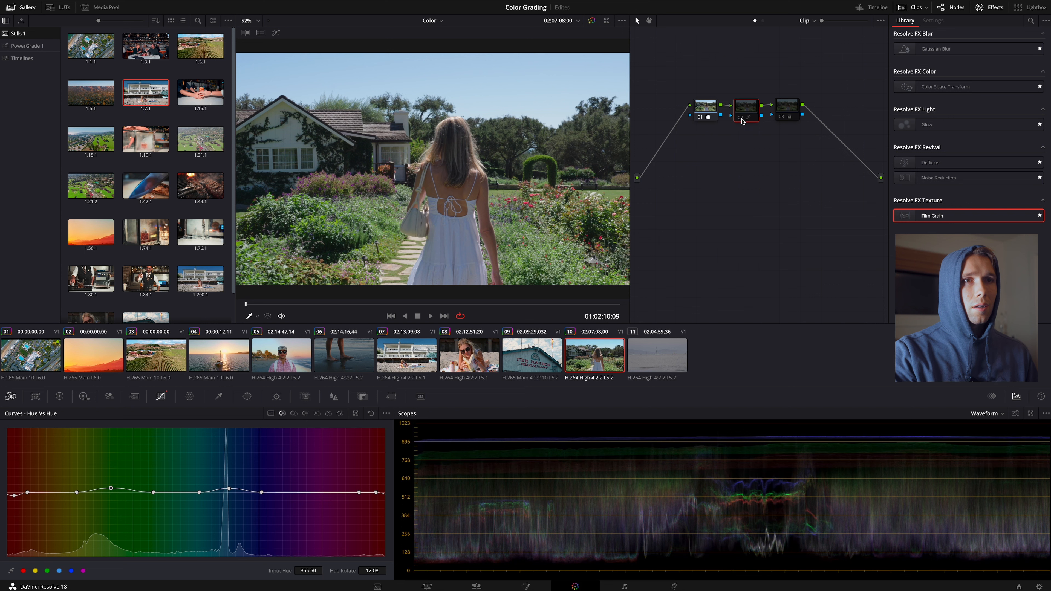
pyautogui.click(742, 119)
# Step: Enable node 03 on clip 10 and warm its gain to 1.09 red, 1.07 green and 1.03 blue
pyautogui.click(786, 107)
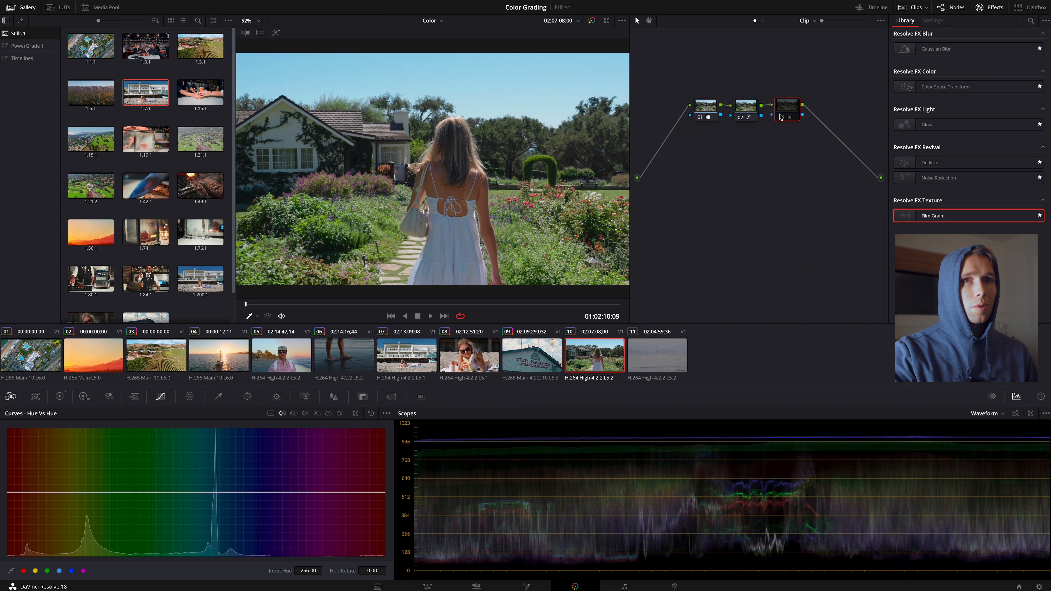
pyautogui.click(780, 119)
pyautogui.click(781, 119)
pyautogui.click(781, 119)
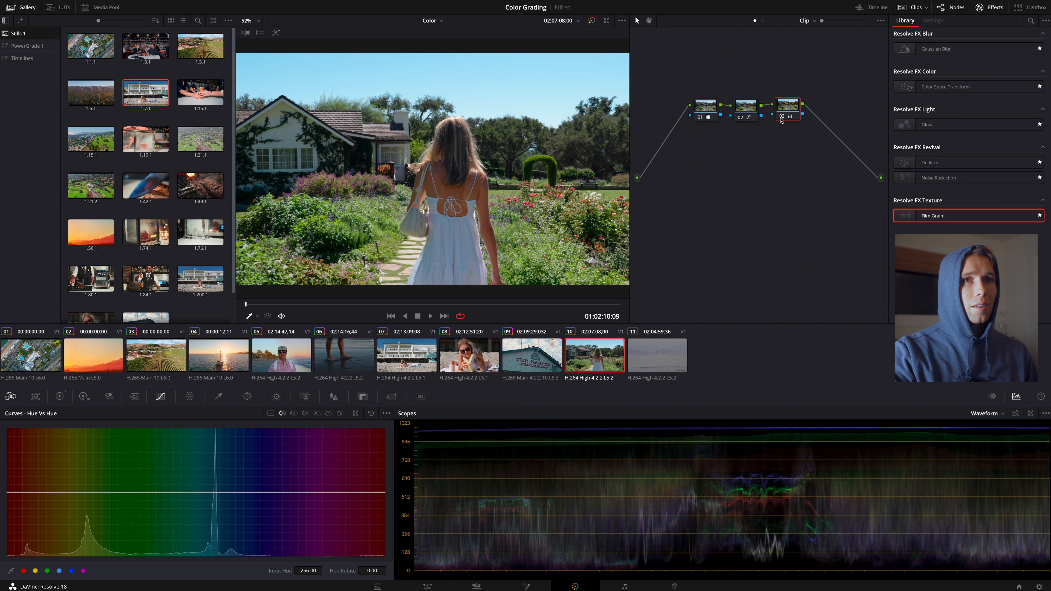
pyautogui.click(59, 396)
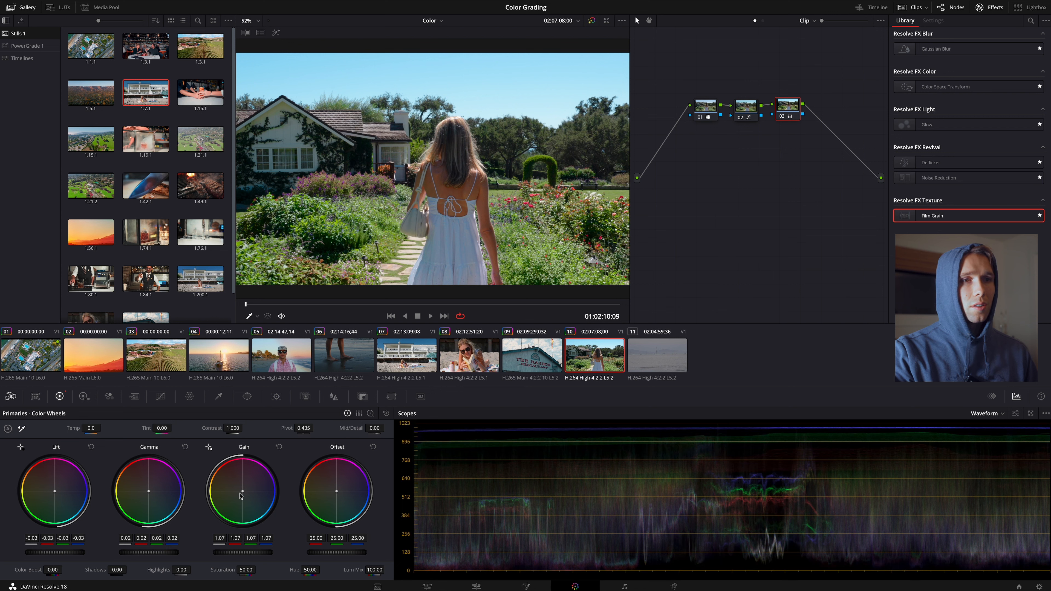
pyautogui.moveTo(243, 491); pyautogui.dragTo(238, 488)
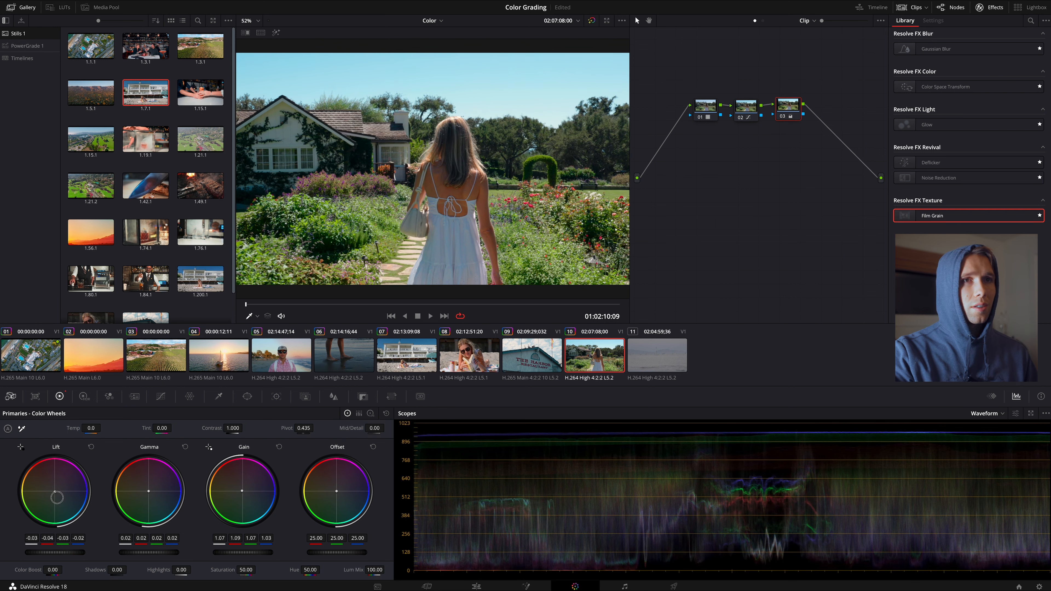
pyautogui.moveTo(55, 494); pyautogui.dragTo(54, 496)
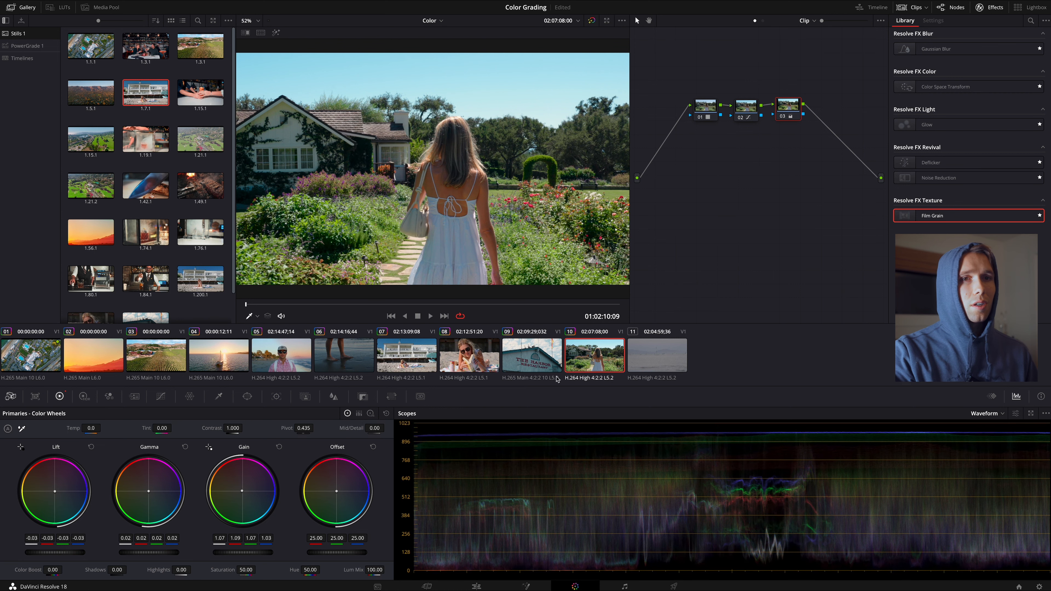
# Step: Apply the grade of gallery still 1.7.1 to clip 11, the shot of boats on the sea
pyautogui.click(655, 360)
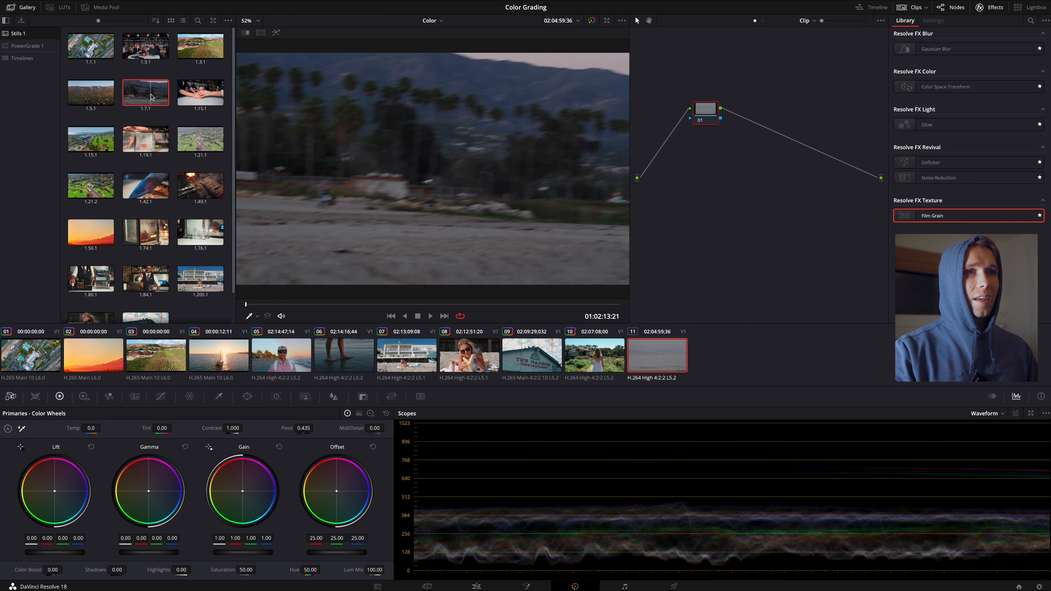
pyautogui.rightClick(140, 98)
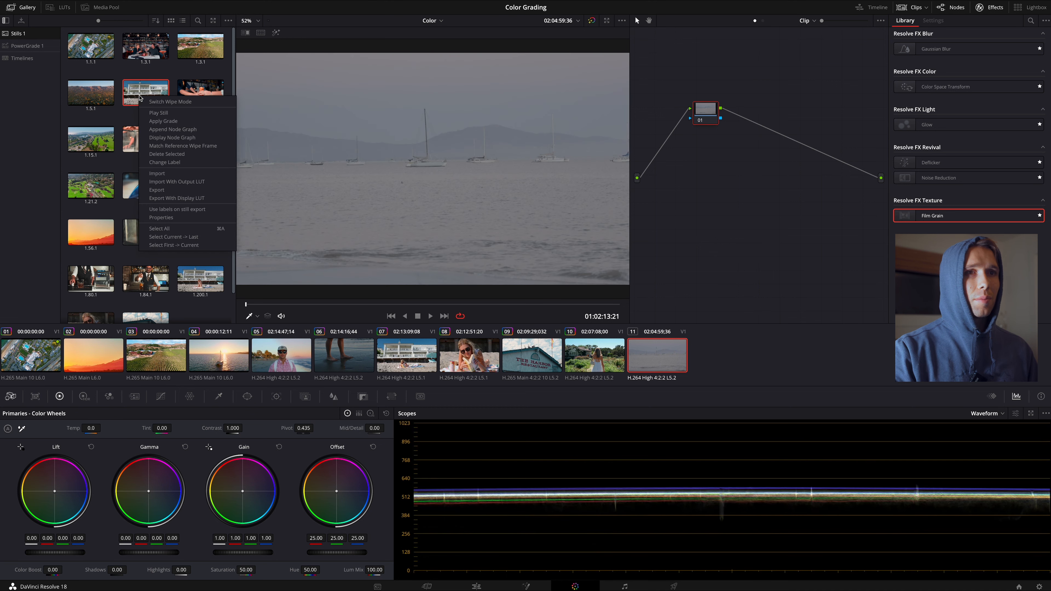
pyautogui.click(154, 121)
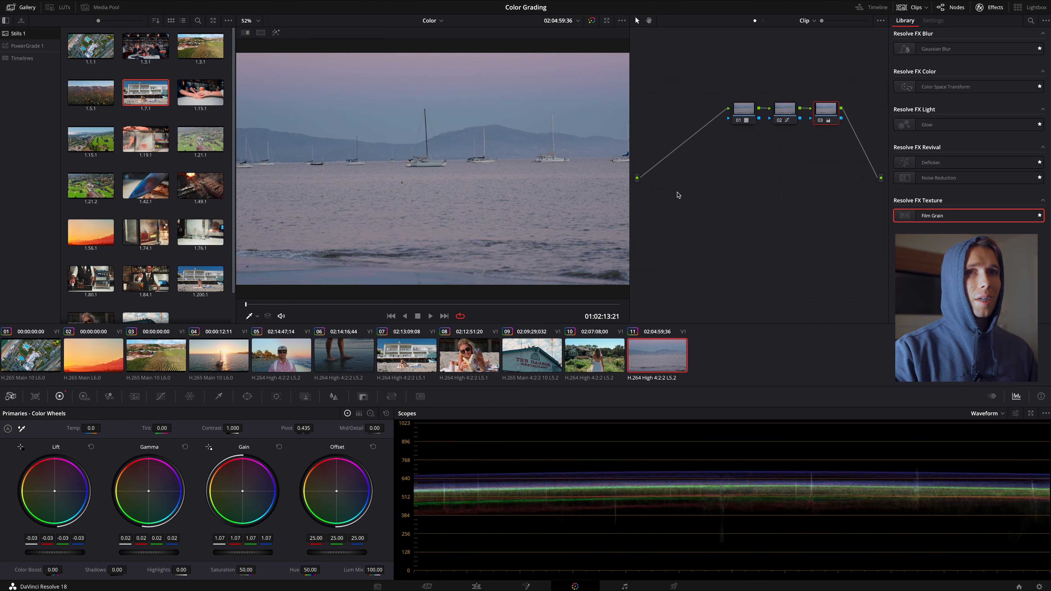
# Step: Disable node 03 on clip 11 and toggle node 02 to check its effect, leaving node 02 enabled
pyautogui.click(750, 115)
pyautogui.click(784, 117)
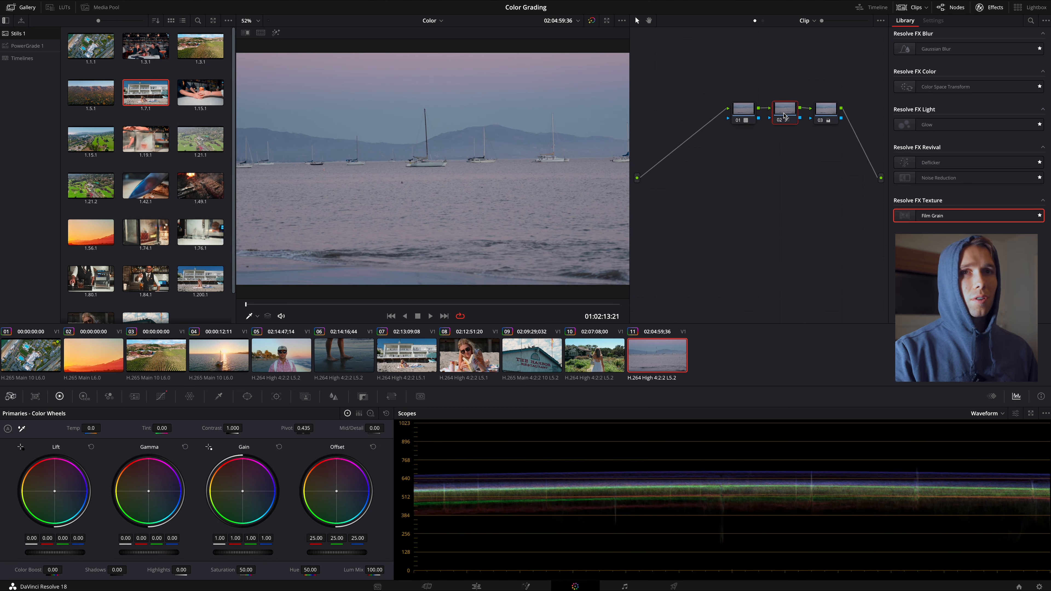
pyautogui.moveTo(835, 79); pyautogui.dragTo(725, 133)
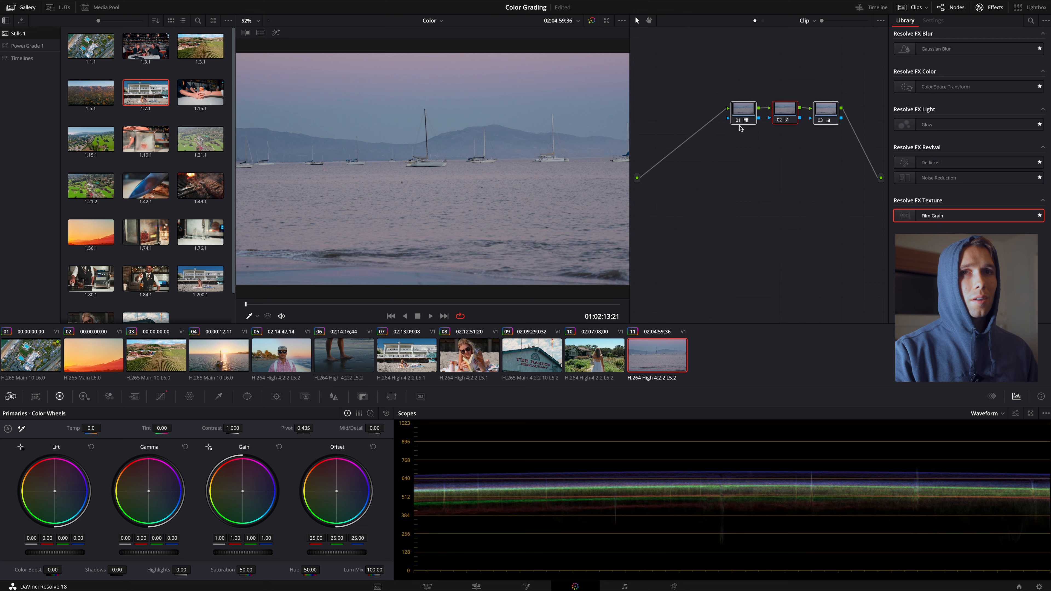
pyautogui.hotkey('ctrl', 'd')
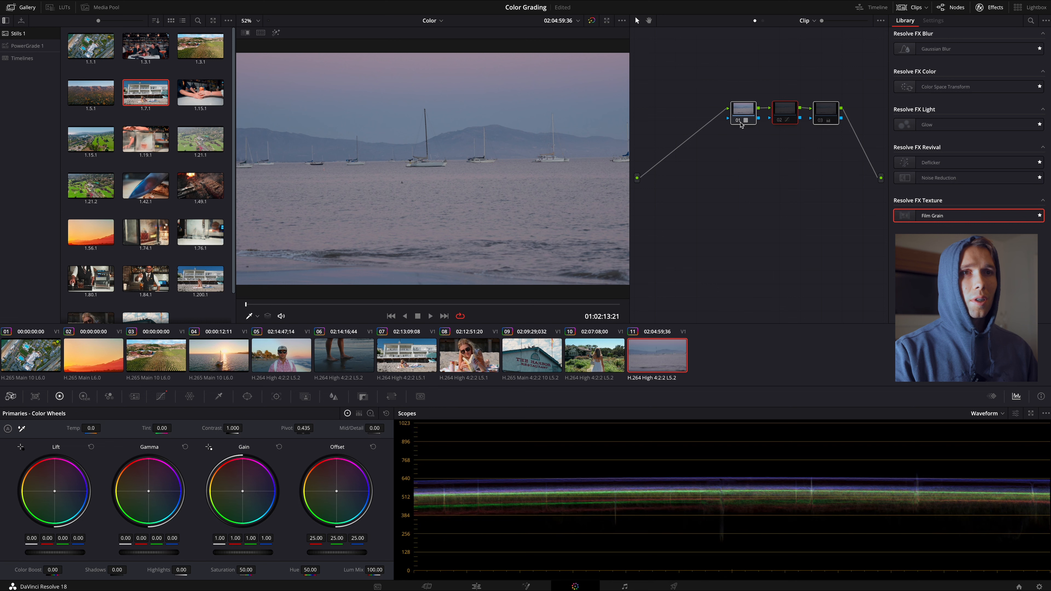
pyautogui.click(780, 121)
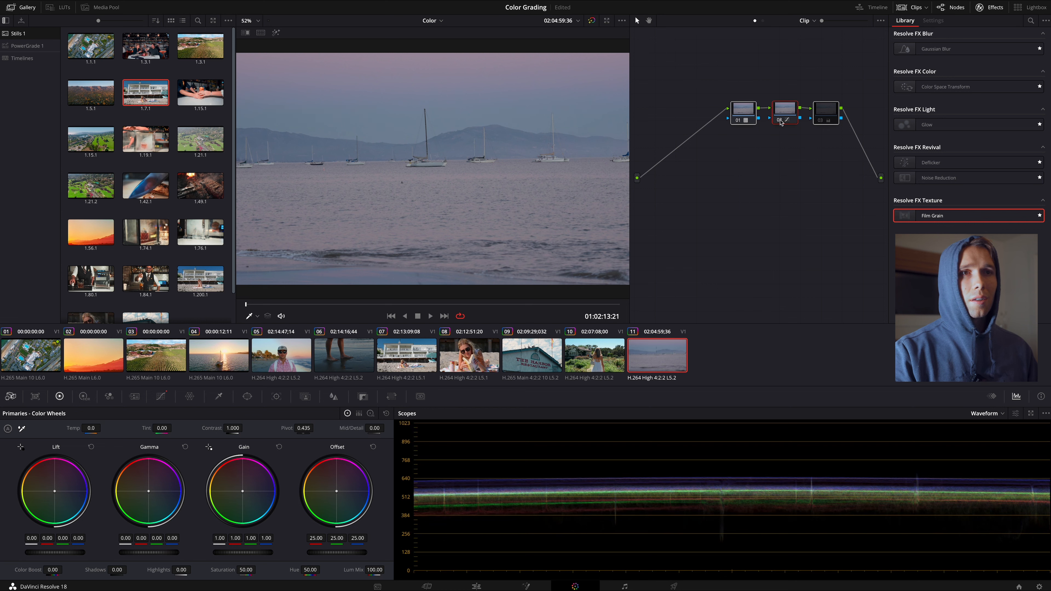
pyautogui.click(780, 121)
pyautogui.click(780, 121)
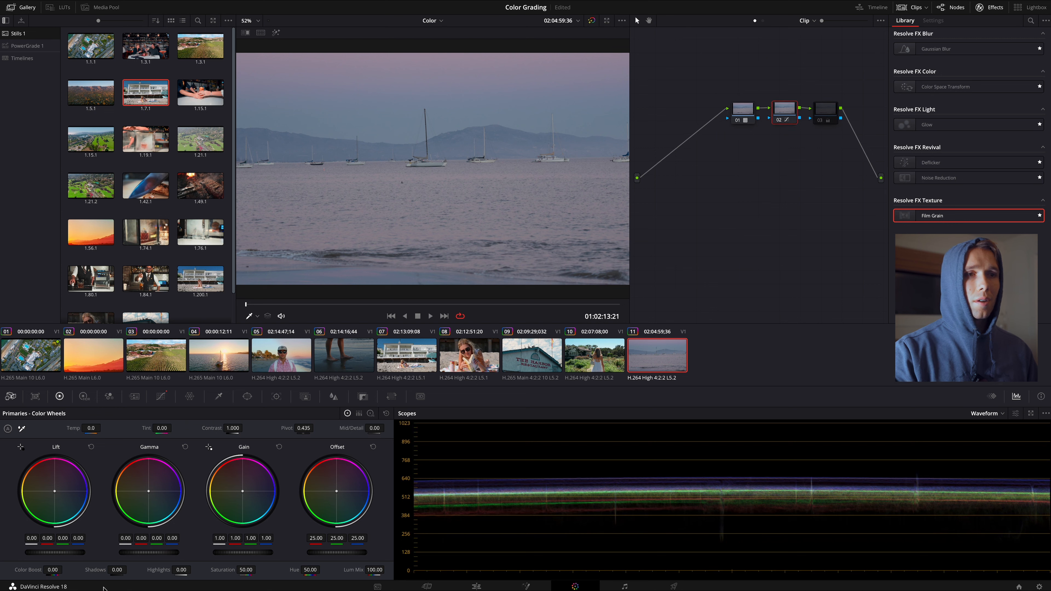
# Step: On clip 11's node 02, set color boost to 81.50, temperature to 1100 and tint to -11.50
pyautogui.moveTo(56, 570); pyautogui.dragTo(116, 570)
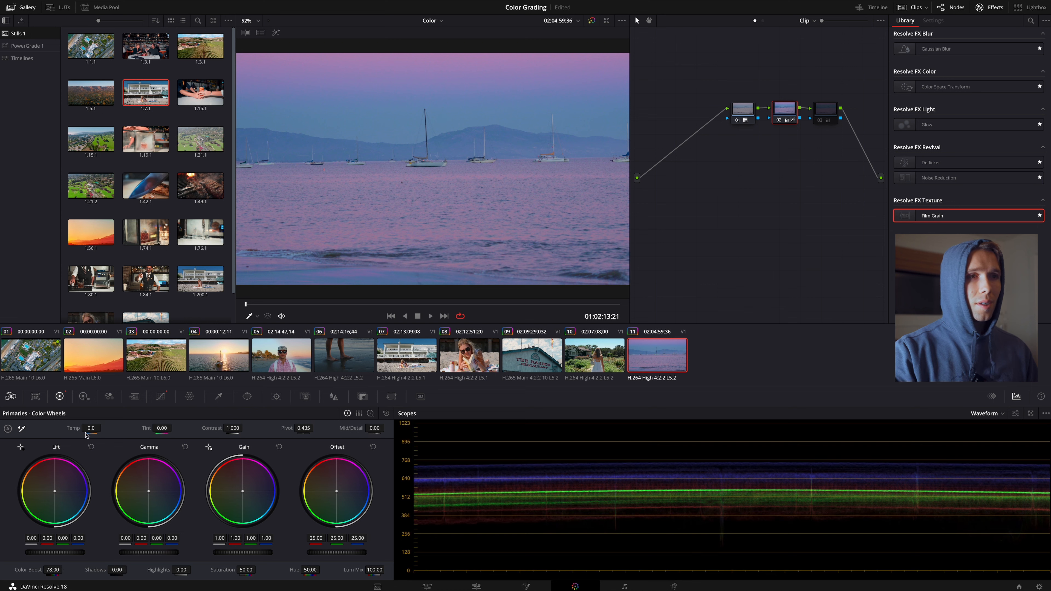
pyautogui.moveTo(90, 428); pyautogui.dragTo(159, 426)
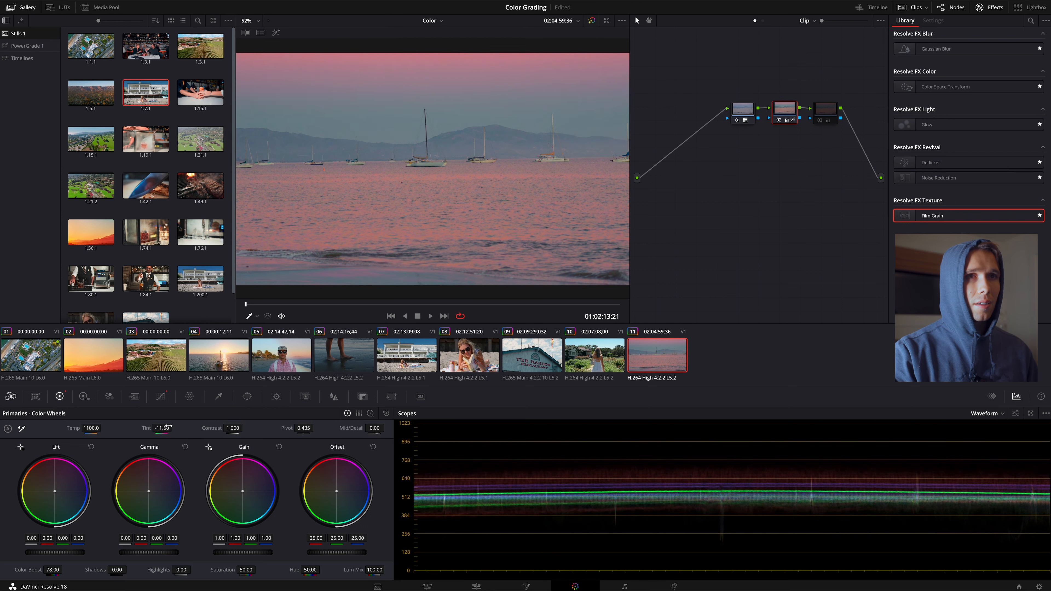
pyautogui.scroll(-2, 532, 150)
pyautogui.scroll(1, 466, 221)
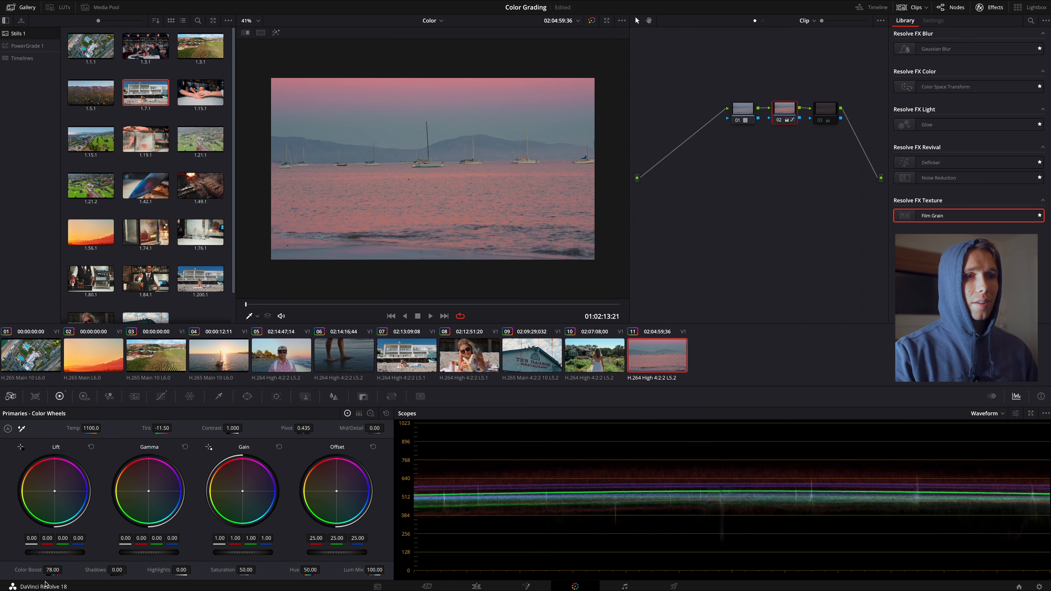
pyautogui.moveTo(52, 570)
pyautogui.mouseDown()
pyautogui.moveTo(8, 566)
pyautogui.moveTo(52, 569)
pyautogui.mouseUp()
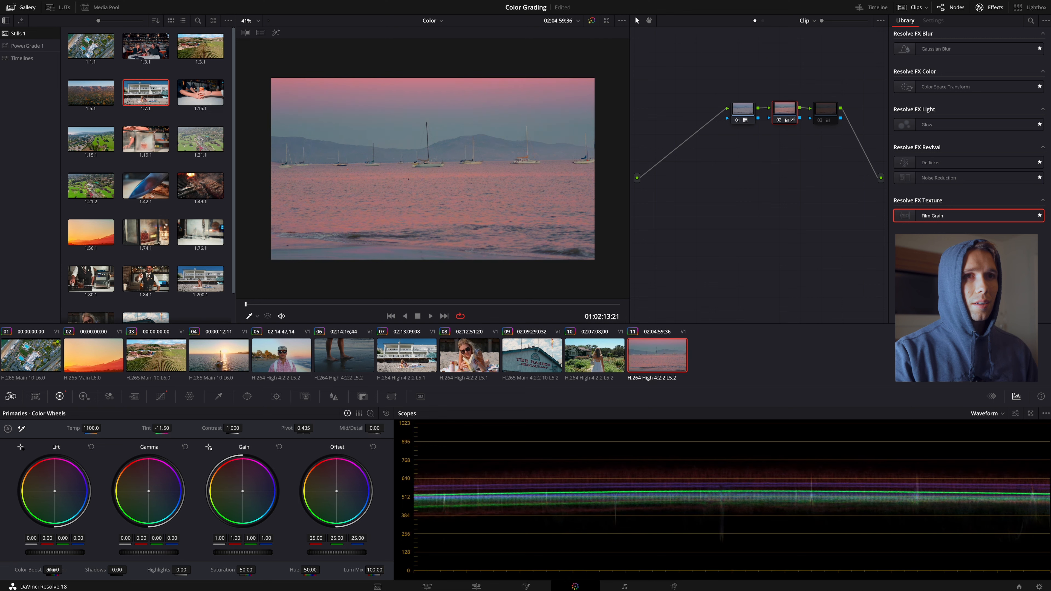
pyautogui.scroll(-2, 435, 191)
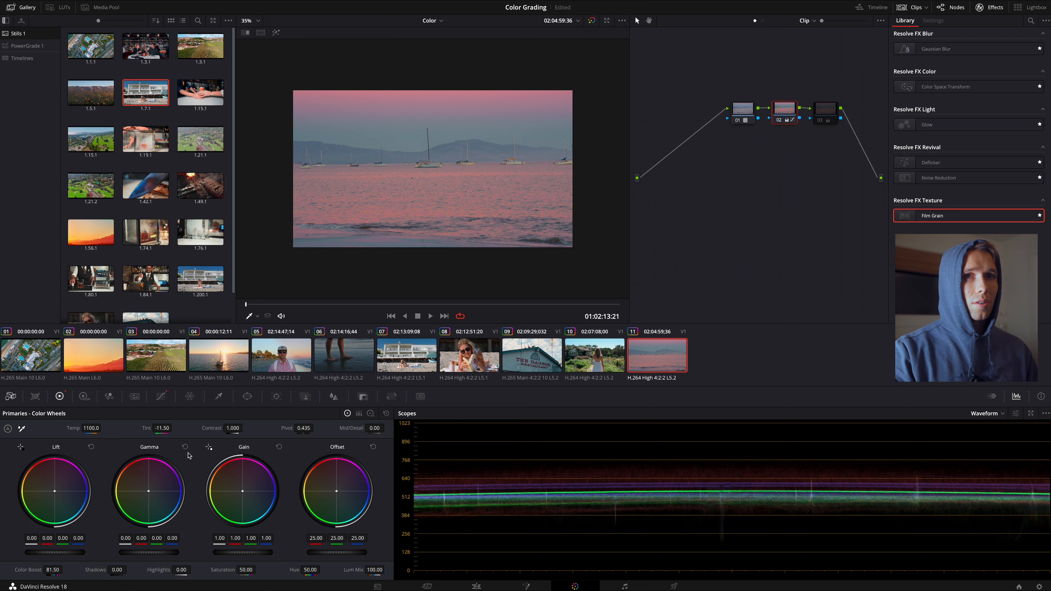
# Step: On clip 11's node 02, delete the magenta-red and first red Hue Vs Hue points, and set the remaining red point to input hue 273.24, rotate -9.78
pyautogui.click(161, 397)
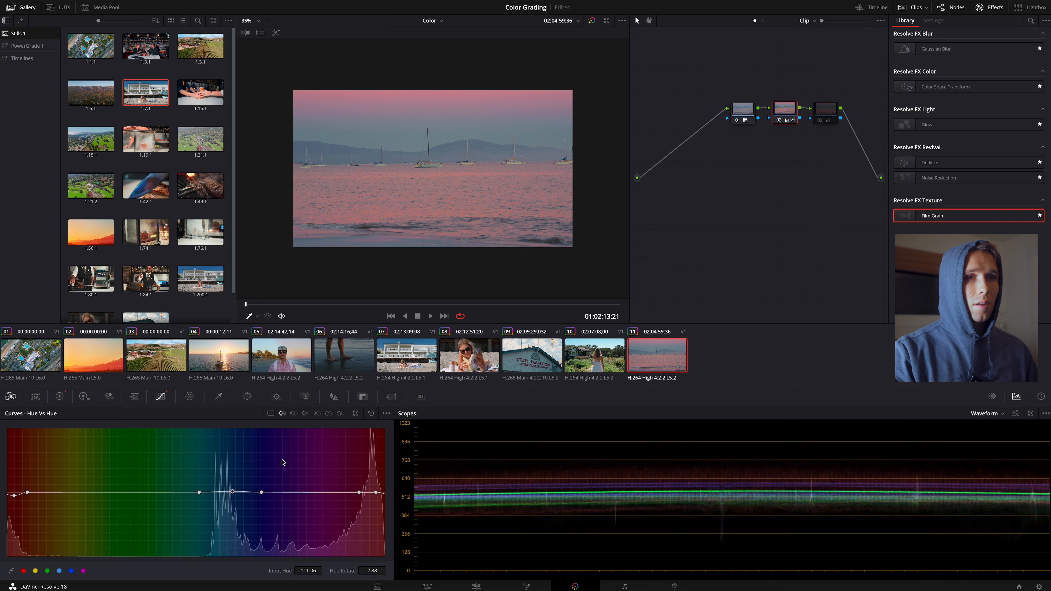
pyautogui.moveTo(375, 494); pyautogui.dragTo(374, 492)
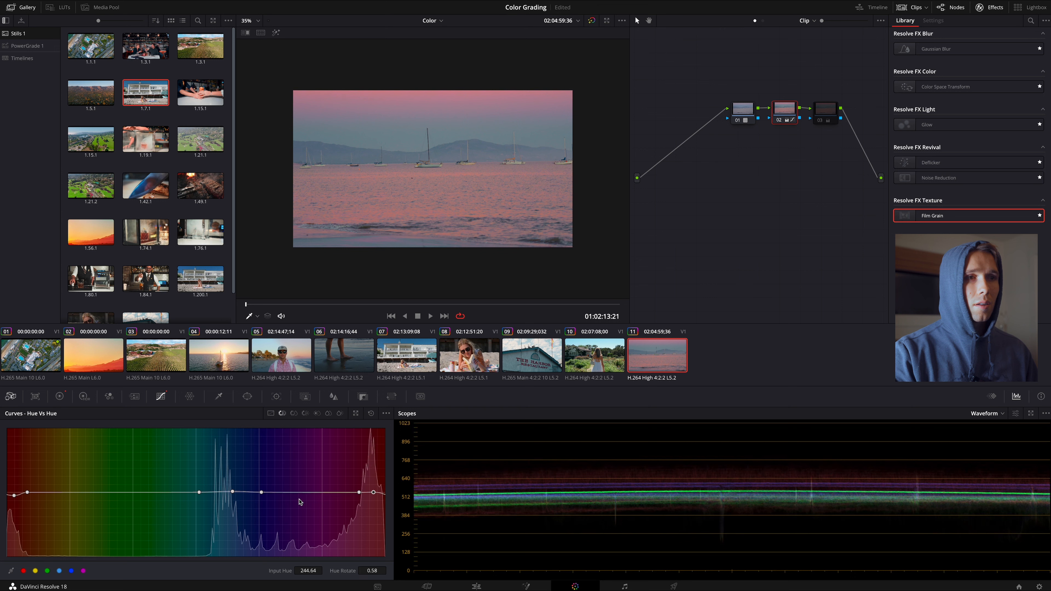
pyautogui.rightClick(374, 492)
pyautogui.rightClick(359, 496)
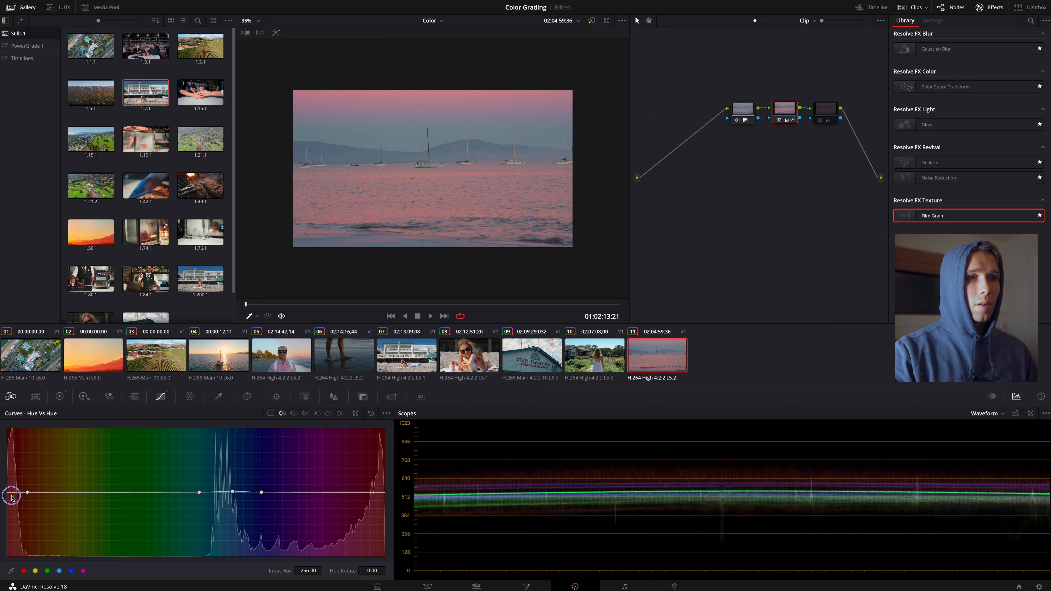
pyautogui.rightClick(13, 495)
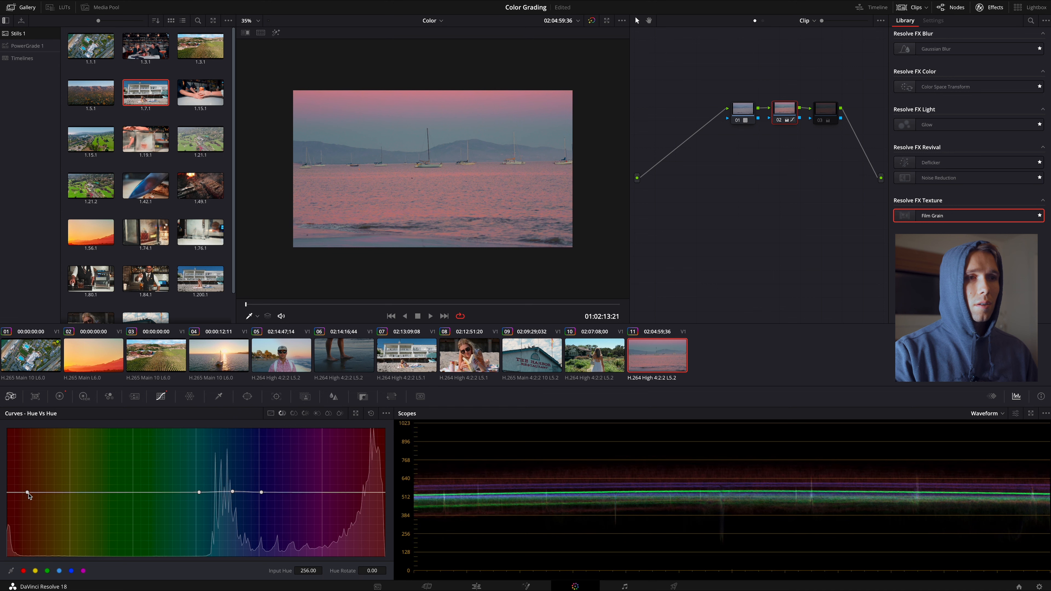
pyautogui.moveTo(27, 494); pyautogui.dragTo(25, 497)
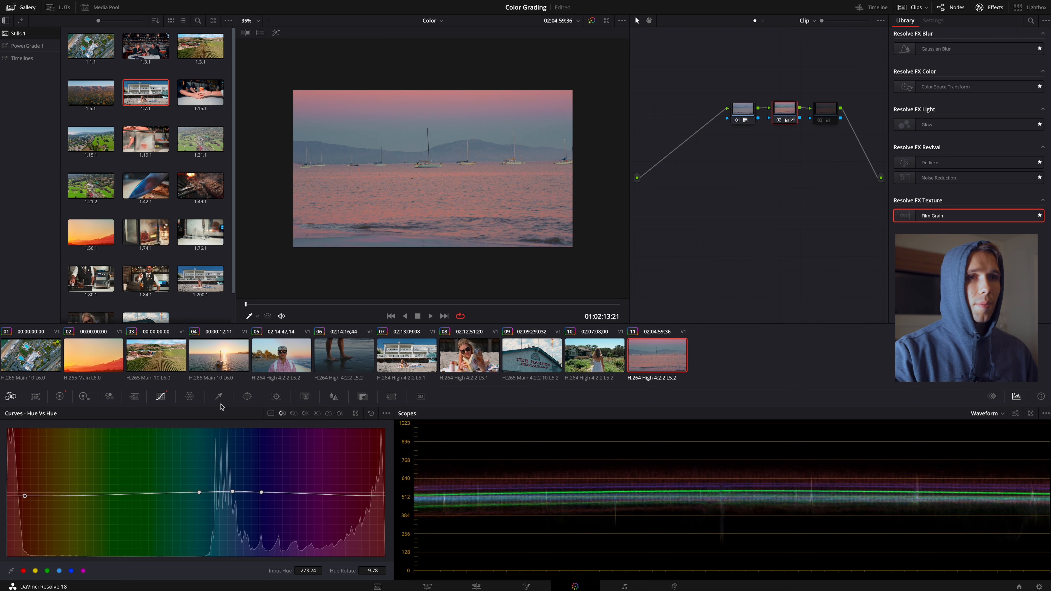
# Step: In node 02's Hue Vs Sat curve, widen the red range to input hue 324.55 and set the red point to hue 265.01, saturation 1.16
pyautogui.click(292, 415)
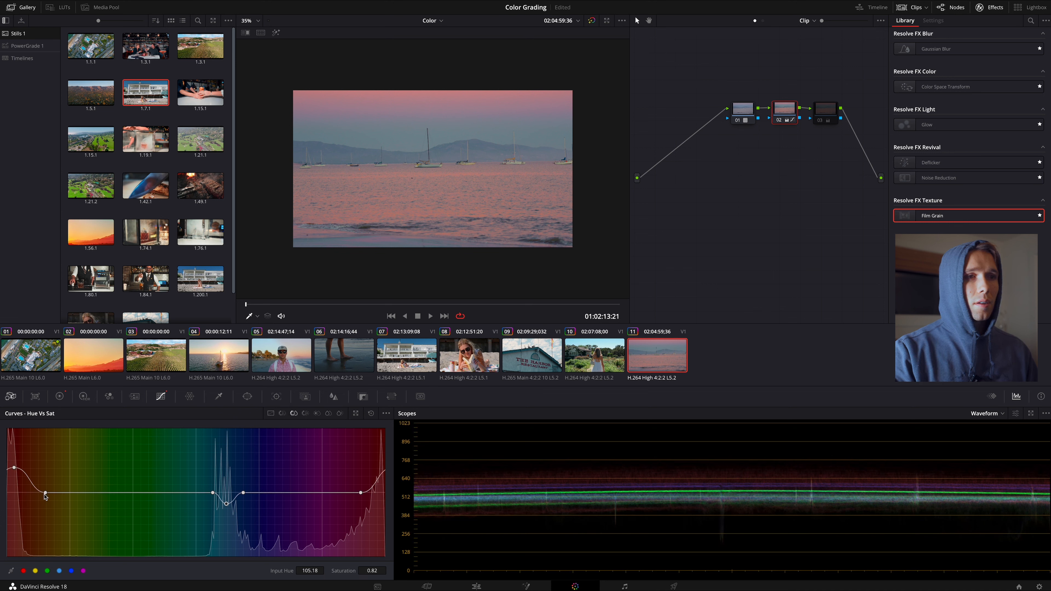
pyautogui.moveTo(45, 493); pyautogui.dragTo(79, 494)
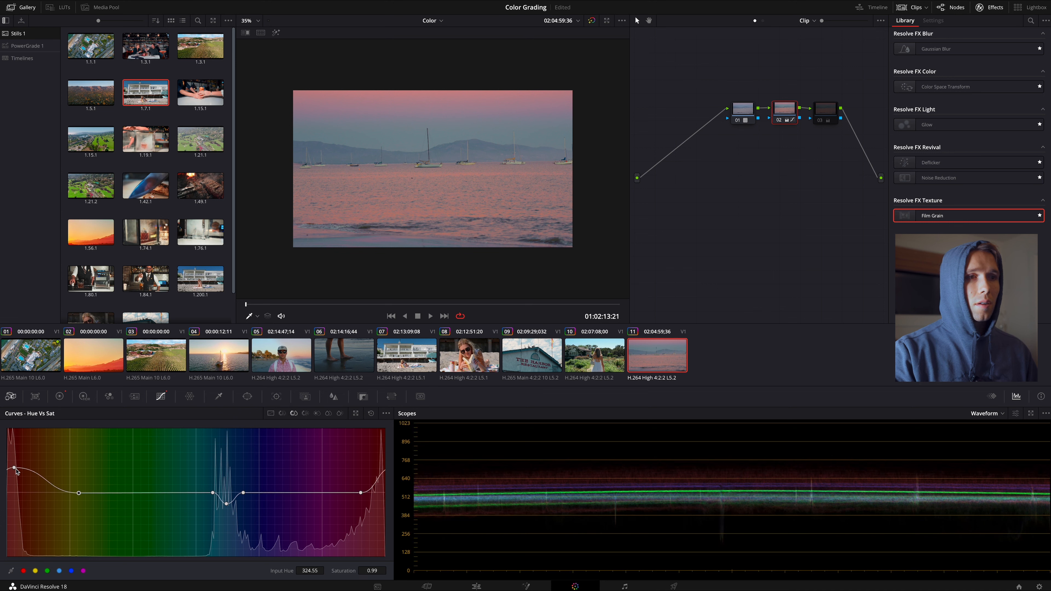
pyautogui.moveTo(13, 469); pyautogui.dragTo(15, 482)
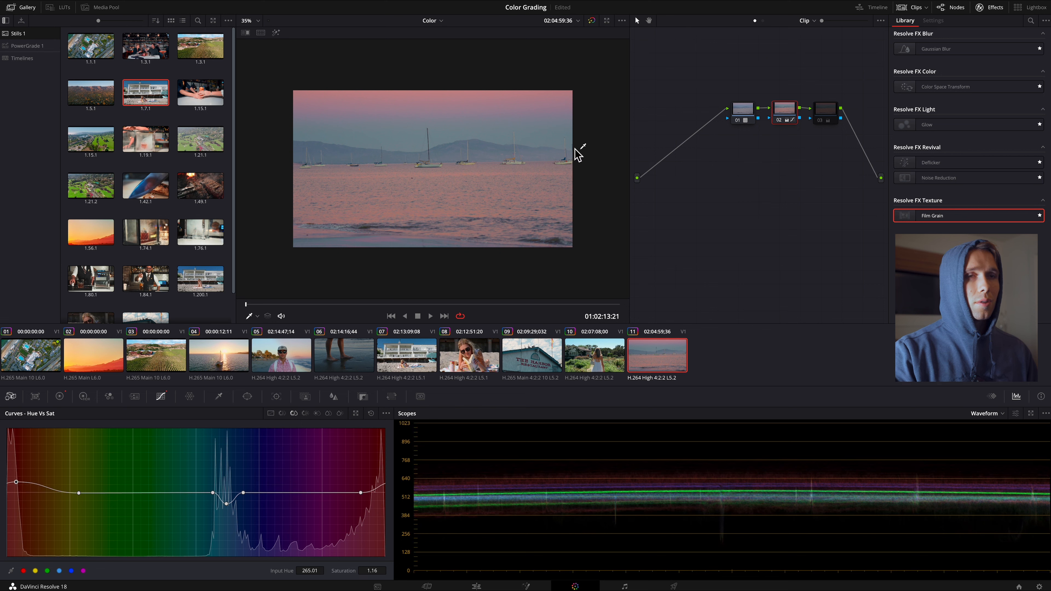
# Step: Shape node 02's custom luma curve with lowered shadows, raised highlights and a slightly lifted midtone point
pyautogui.click(271, 413)
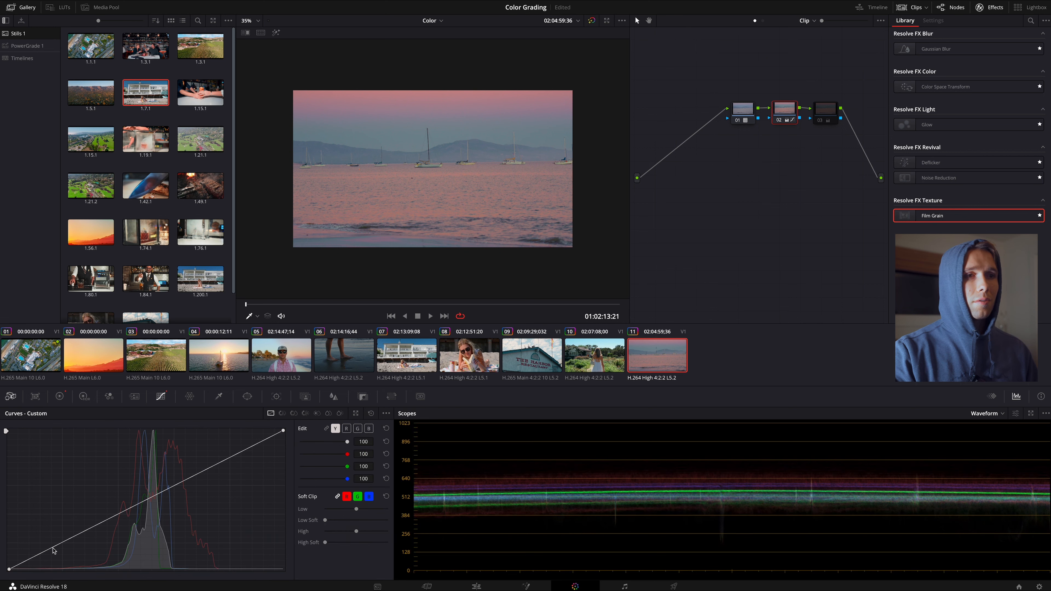
pyautogui.moveTo(54, 550)
pyautogui.mouseDown()
pyautogui.moveTo(52, 564)
pyautogui.moveTo(58, 557)
pyautogui.mouseUp()
pyautogui.moveTo(148, 509); pyautogui.dragTo(213, 455)
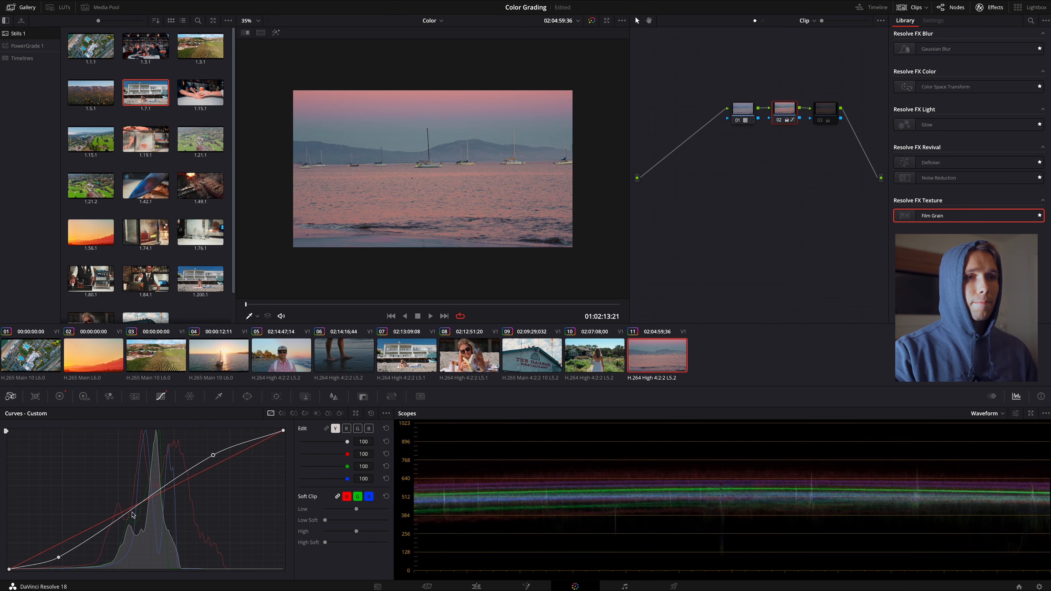
pyautogui.moveTo(133, 514); pyautogui.dragTo(133, 504)
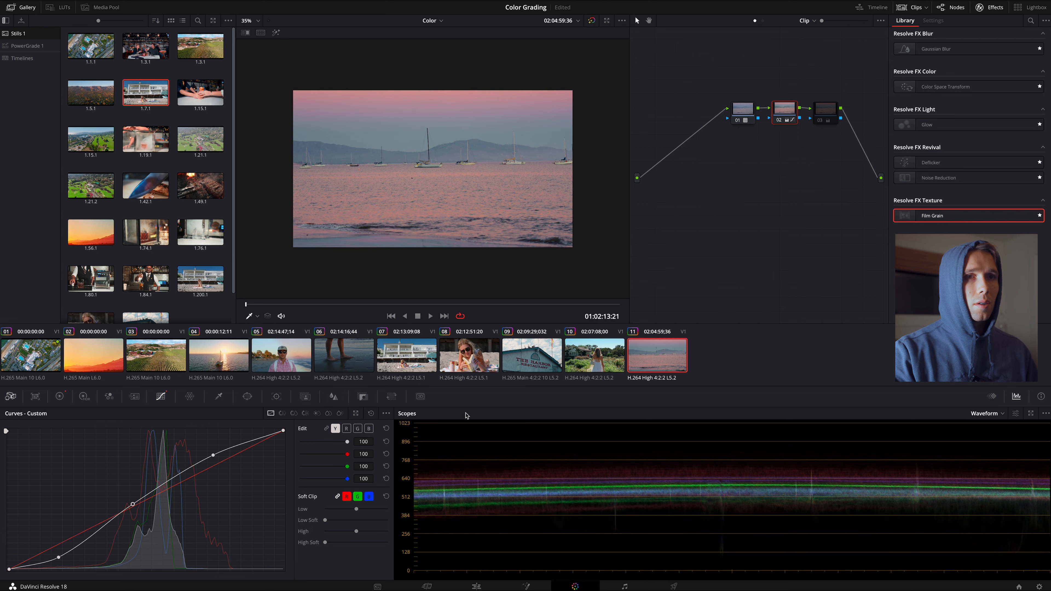
# Step: Enable node 03 on clip 11 and set master lift to -0.04, gain to 1.17 and gamma to -0.05
pyautogui.click(827, 118)
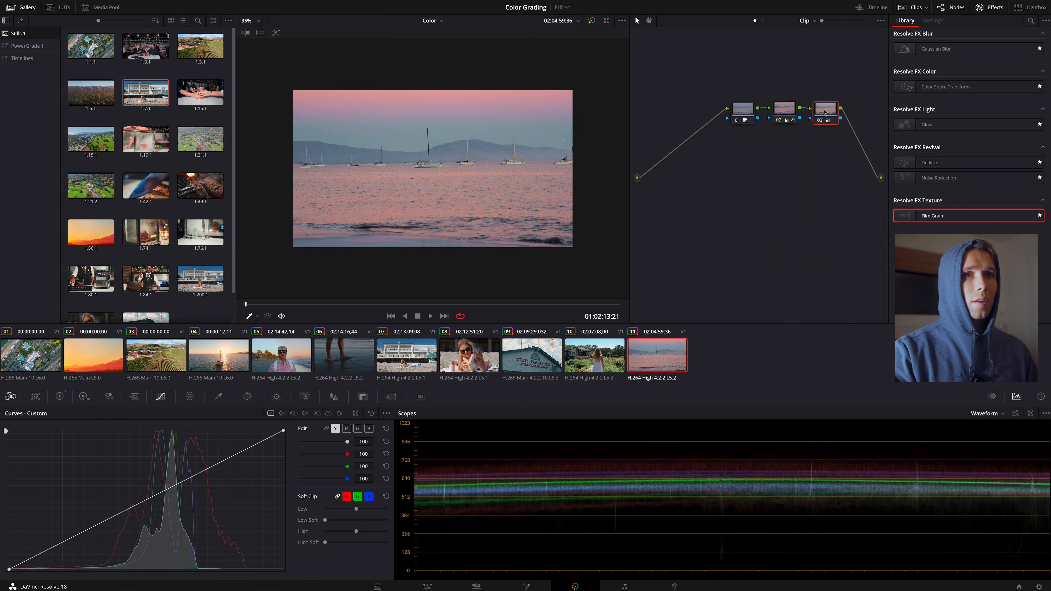
pyautogui.click(59, 396)
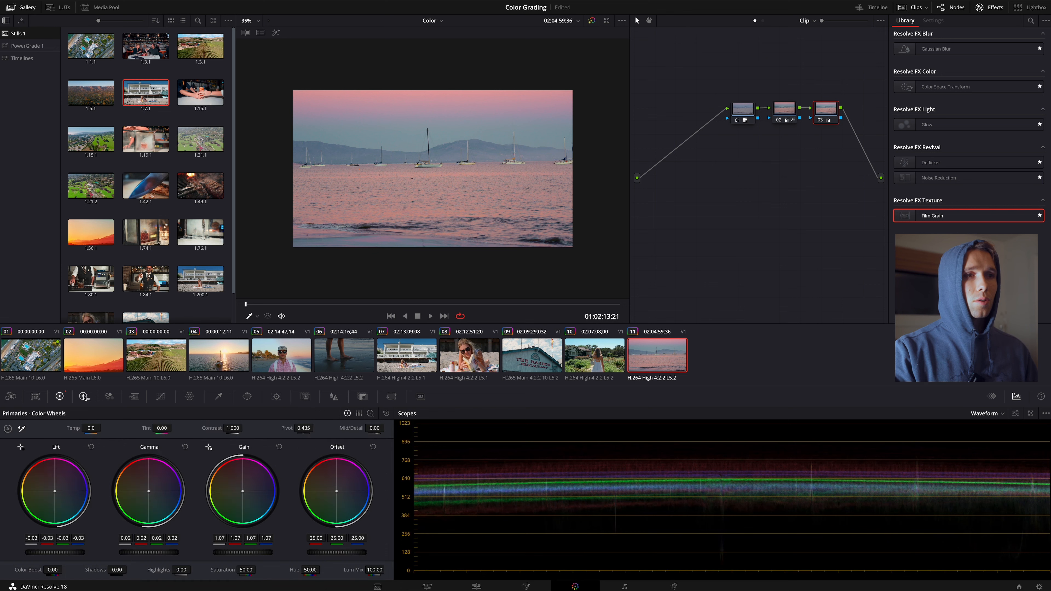
pyautogui.moveTo(57, 555); pyautogui.dragTo(544, 301)
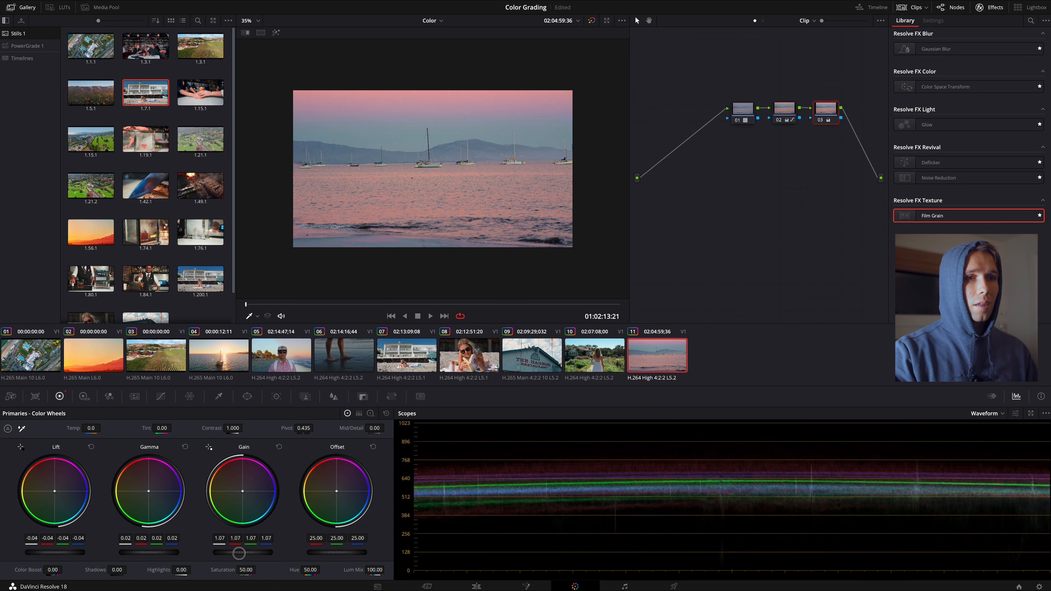
pyautogui.moveTo(238, 553); pyautogui.dragTo(284, 555)
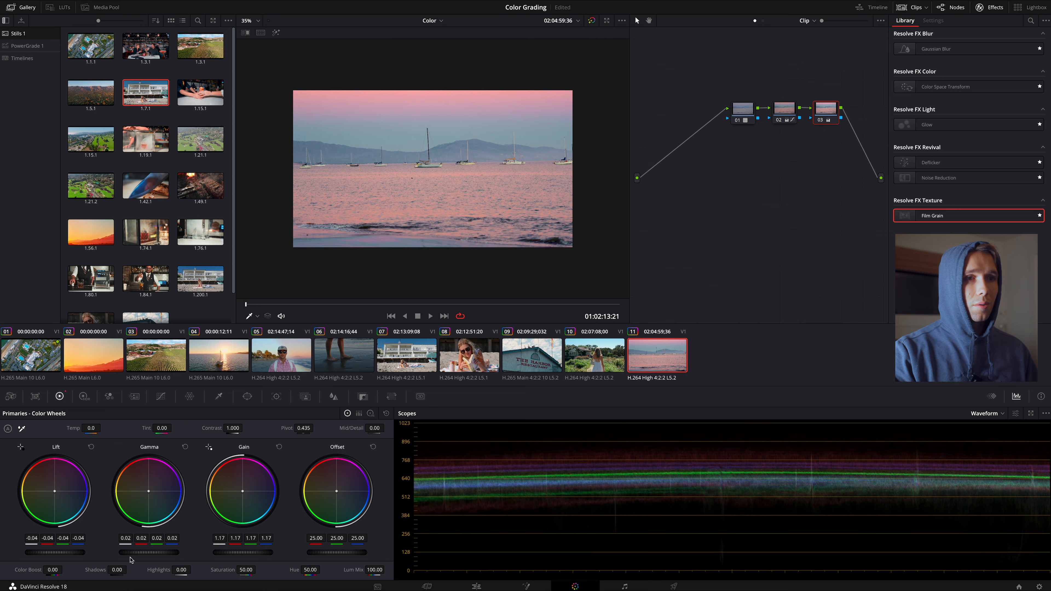
pyautogui.moveTo(148, 553); pyautogui.dragTo(16, 541)
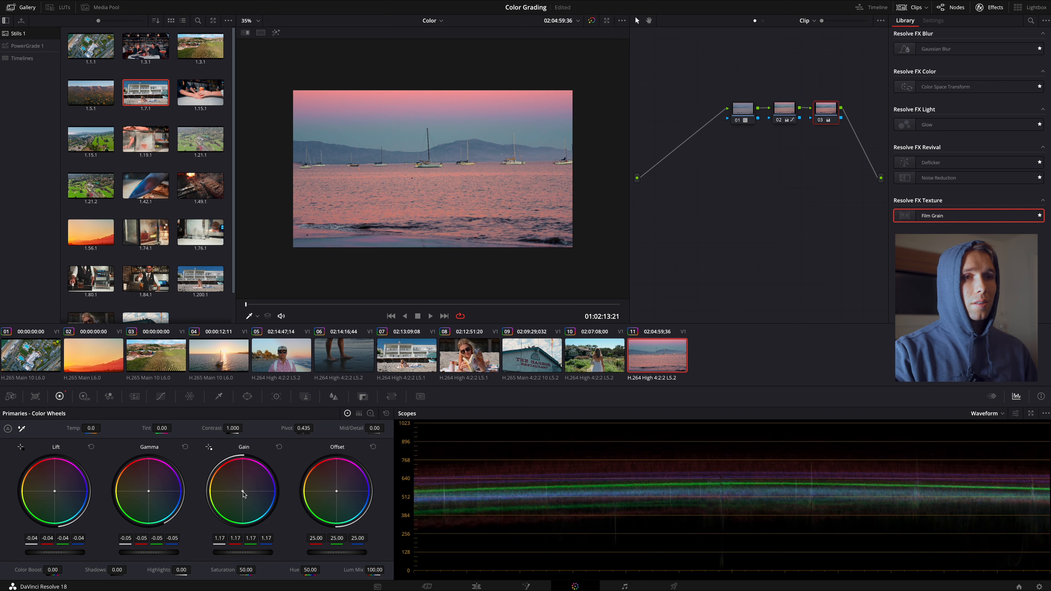
# Step: Tint node 03's RGB: gain to 1.20/1.16/1.20, lift to -0.07/-0.03/-0.01 and gamma to -0.03/-0.06/-0.08
pyautogui.moveTo(242, 496)
pyautogui.mouseDown()
pyautogui.moveTo(236, 484)
pyautogui.moveTo(246, 488)
pyautogui.mouseUp()
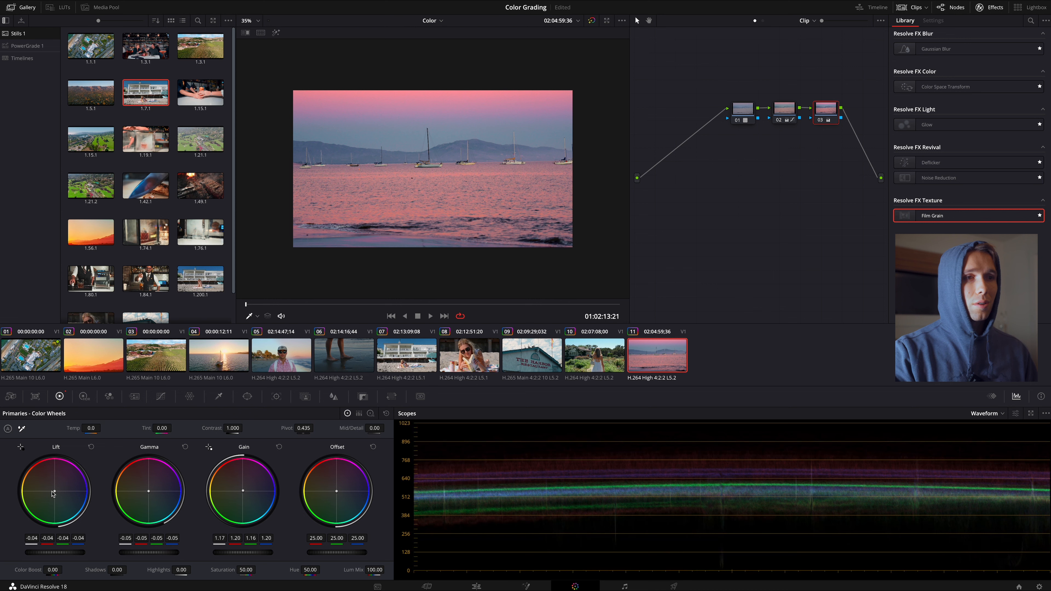
pyautogui.moveTo(55, 491); pyautogui.dragTo(53, 490)
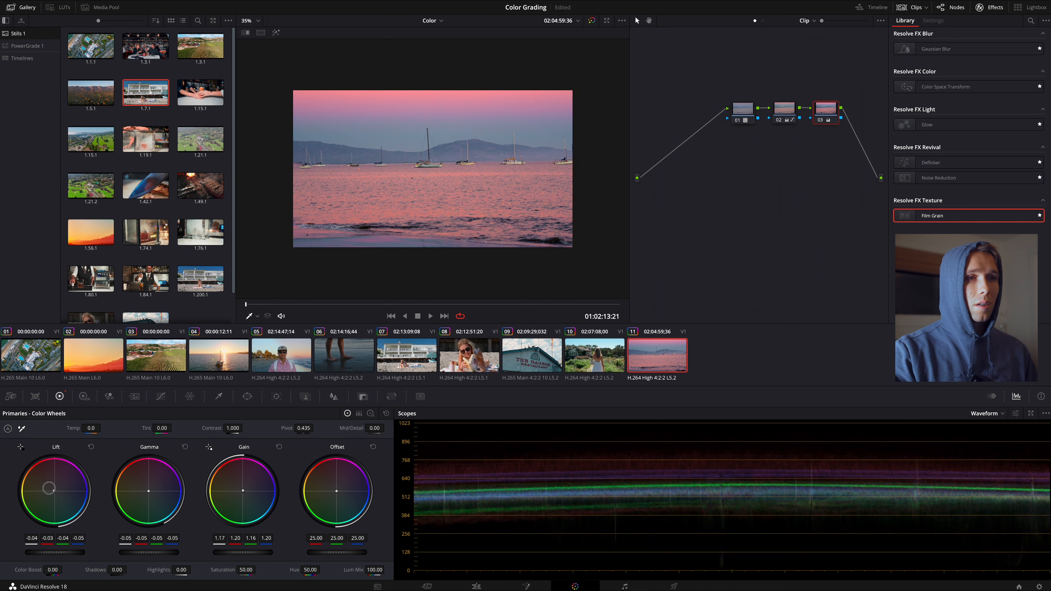
pyautogui.moveTo(48, 488); pyautogui.dragTo(69, 510)
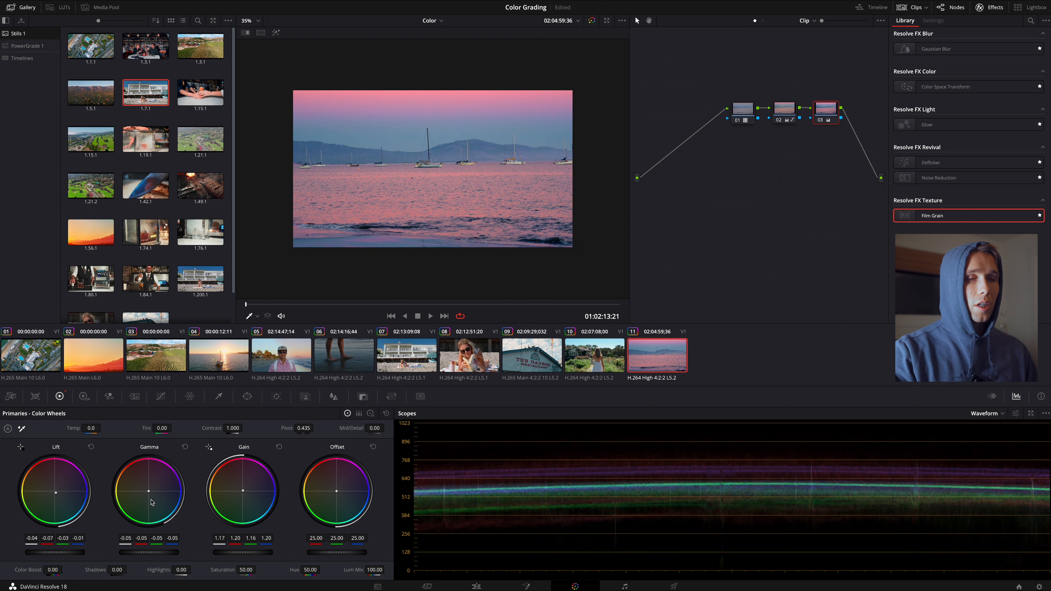
pyautogui.moveTo(148, 492); pyautogui.dragTo(125, 457)
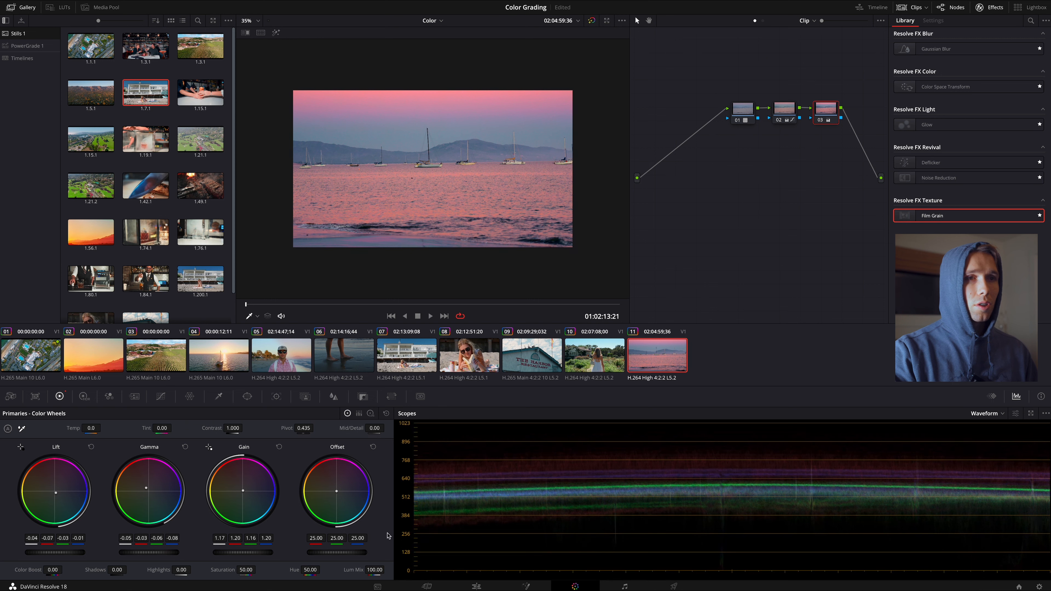
# Step: Compare the boats shot with node 03 off and on, leaving it enabled, and inspect the image up close
pyautogui.click(818, 122)
pyautogui.click(818, 121)
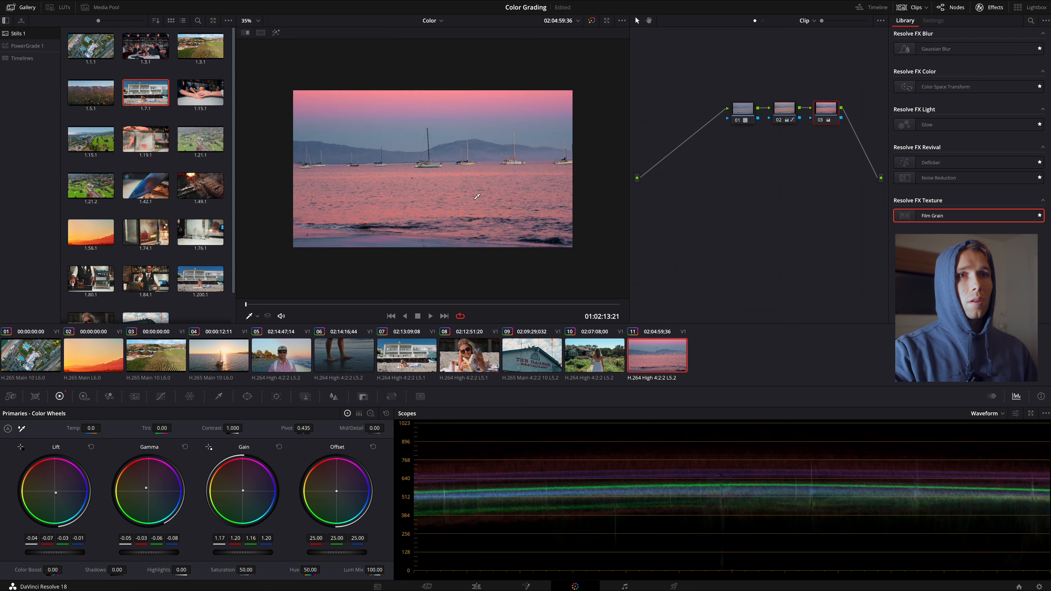
pyautogui.scroll(-3, 477, 196)
pyautogui.scroll(5, 463, 207)
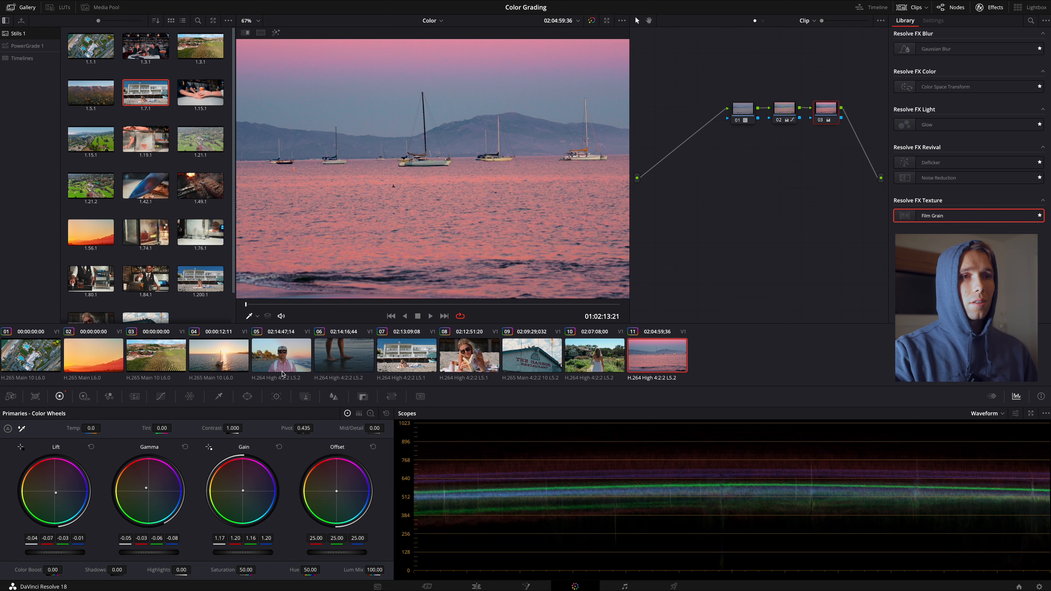
# Step: On node 03, adjust Hue Vs Hue points across the reds and magentas, using rotate 6.33 at hue 269.71 and -4.03 at hue 249.34
pyautogui.click(161, 396)
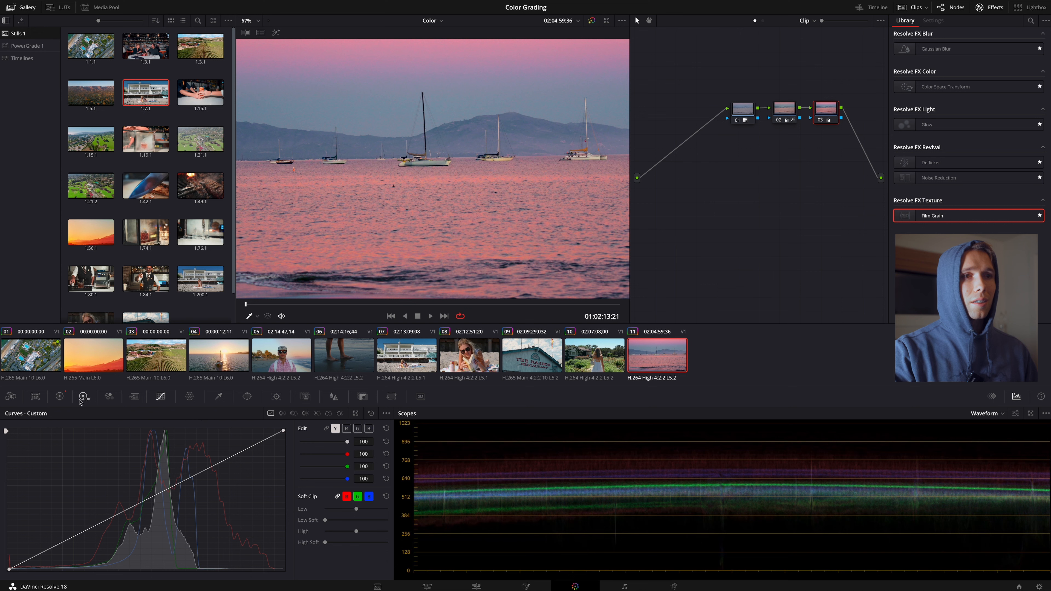
pyautogui.click(282, 413)
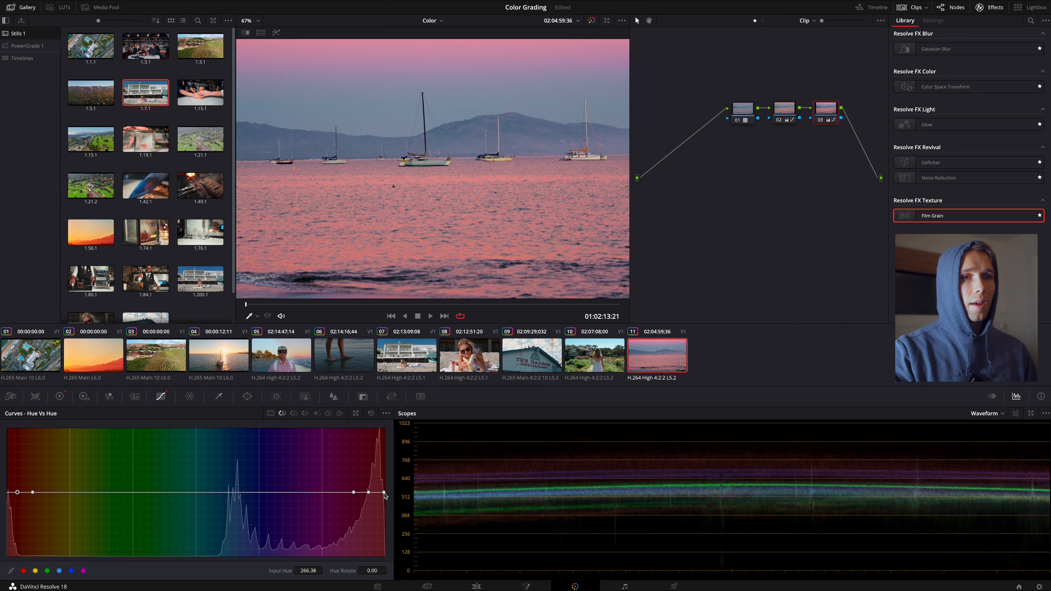
pyautogui.moveTo(384, 495); pyautogui.dragTo(362, 501)
pyautogui.scroll(-3, 432, 168)
pyautogui.moveTo(32, 493)
pyautogui.mouseDown()
pyautogui.moveTo(43, 492)
pyautogui.moveTo(25, 494)
pyautogui.mouseUp()
pyautogui.moveTo(27, 476)
pyautogui.mouseDown()
pyautogui.moveTo(34, 511)
pyautogui.moveTo(34, 482)
pyautogui.moveTo(30, 490)
pyautogui.mouseUp()
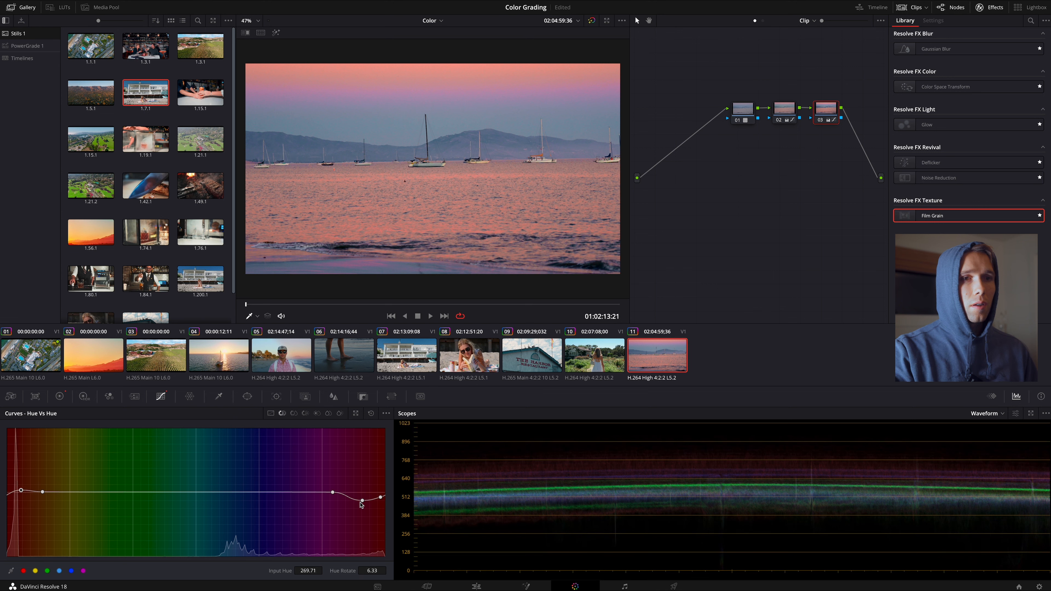
pyautogui.moveTo(362, 500)
pyautogui.mouseDown()
pyautogui.moveTo(356, 484)
pyautogui.moveTo(354, 500)
pyautogui.moveTo(376, 500)
pyautogui.mouseUp()
pyautogui.scroll(-2, 490, 181)
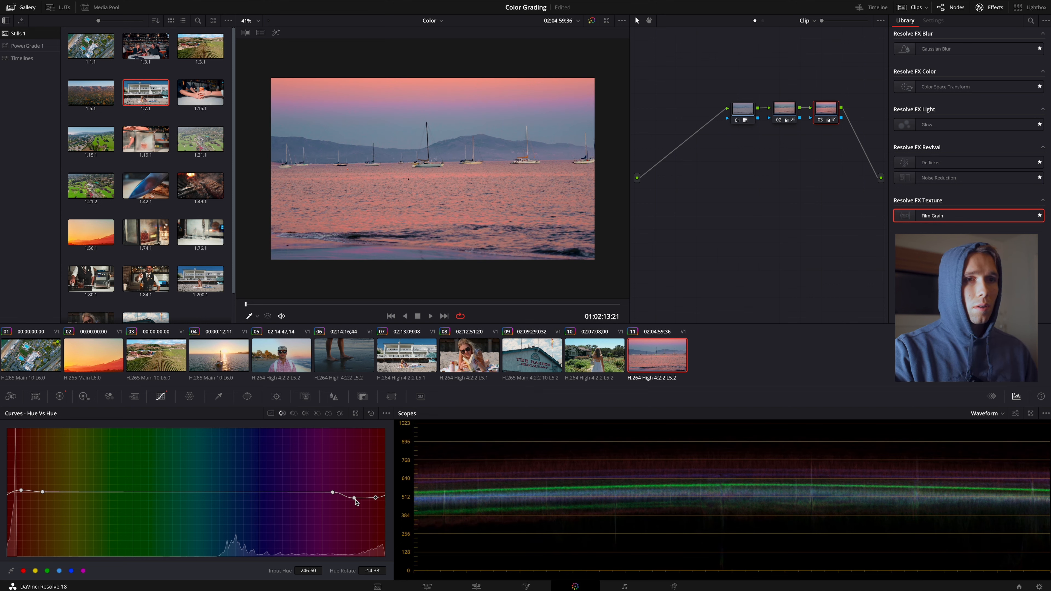
pyautogui.moveTo(354, 497); pyautogui.dragTo(378, 494)
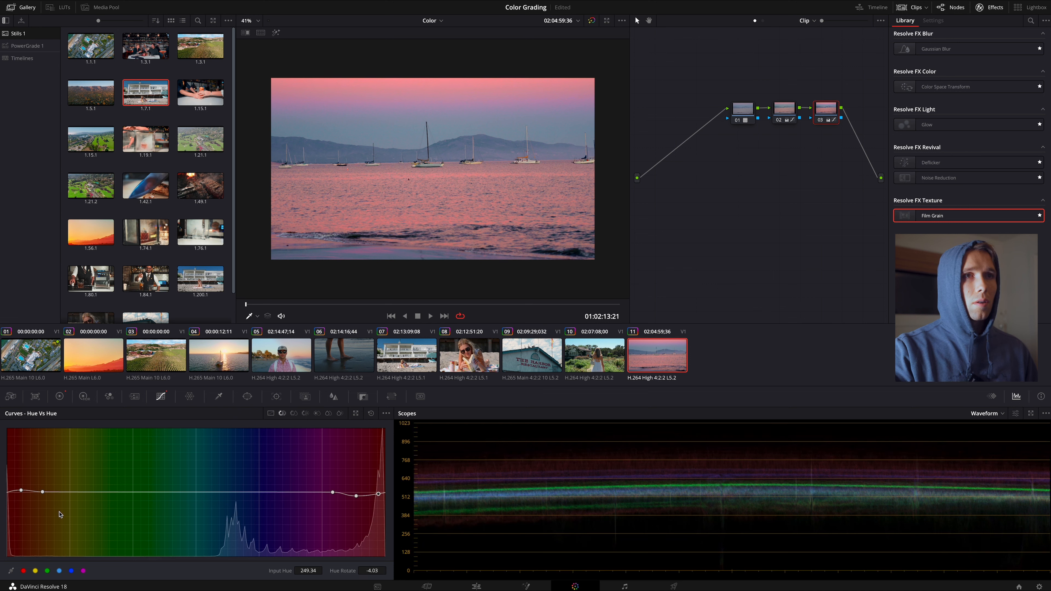
# Step: Compare clip 11 with all its grades bypassed and active, leaving the grade on
pyautogui.click(592, 21)
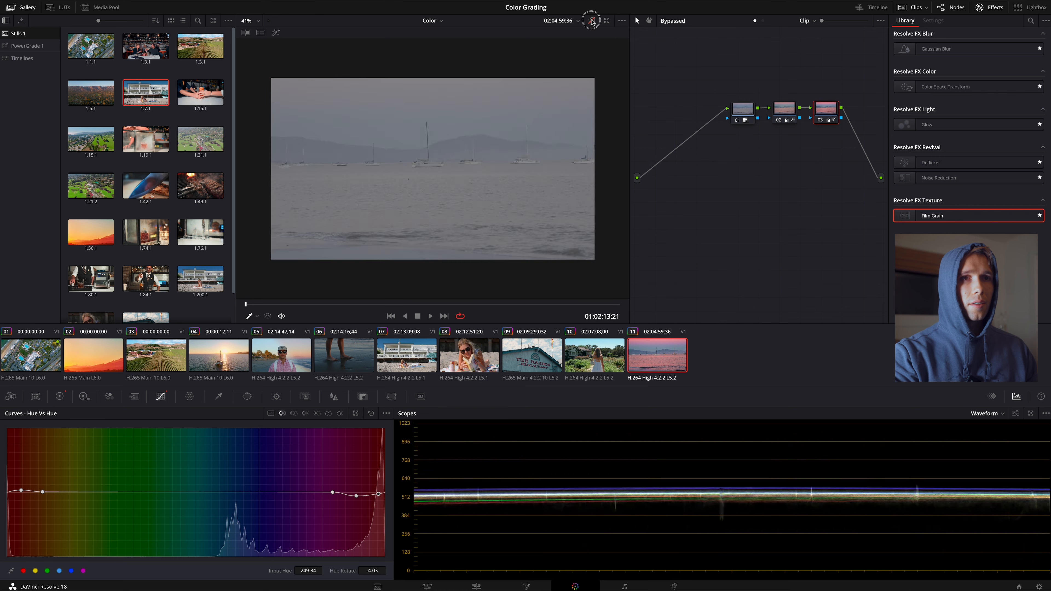
pyautogui.click(592, 20)
pyautogui.click(592, 21)
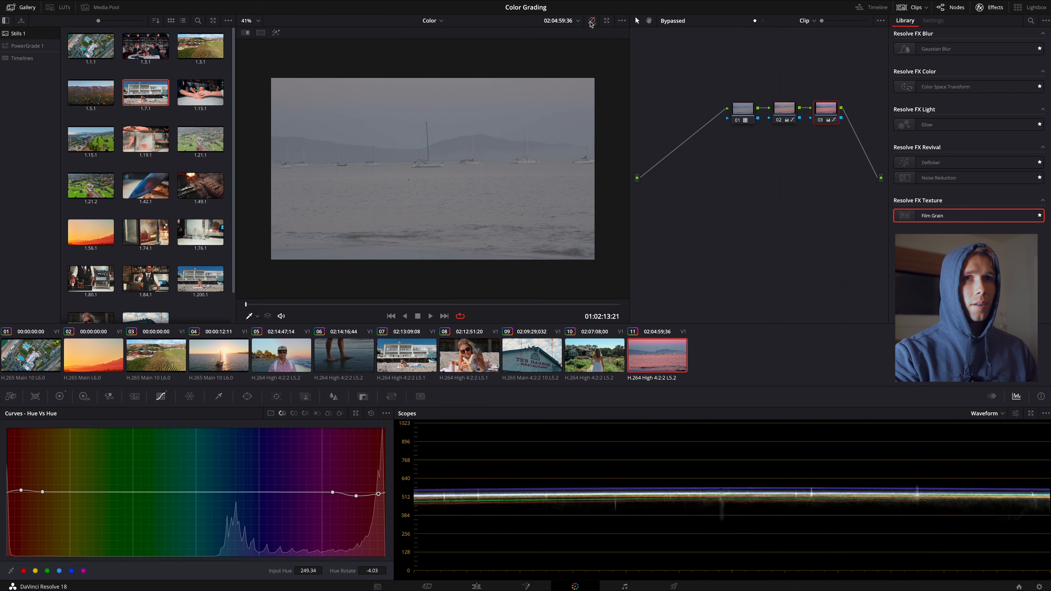
pyautogui.click(592, 21)
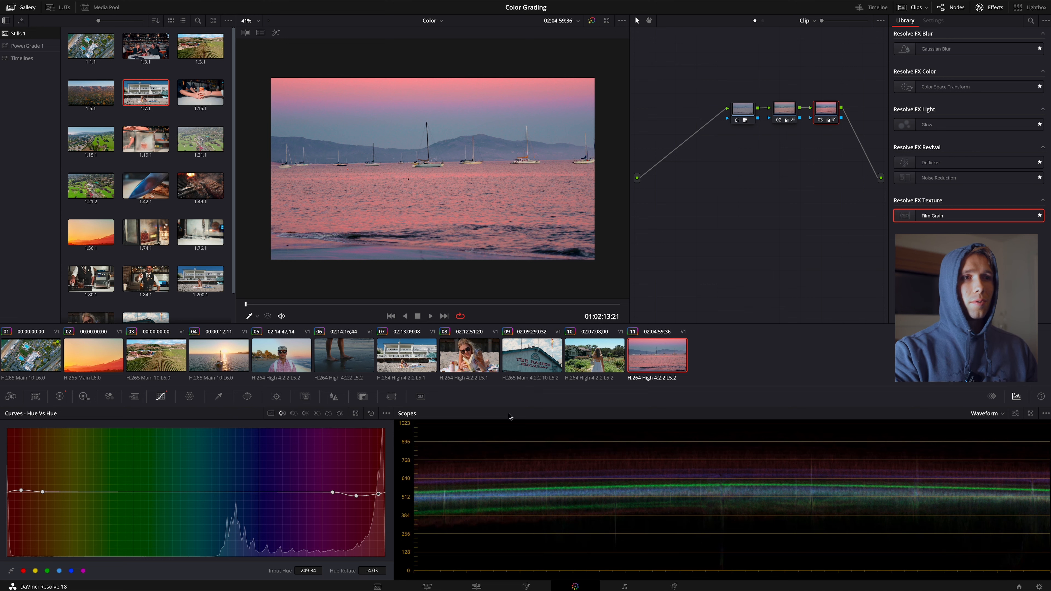
# Step: Hide the gallery and go through clips 01 to 11 in order to review each finished grade
pyautogui.click(20, 364)
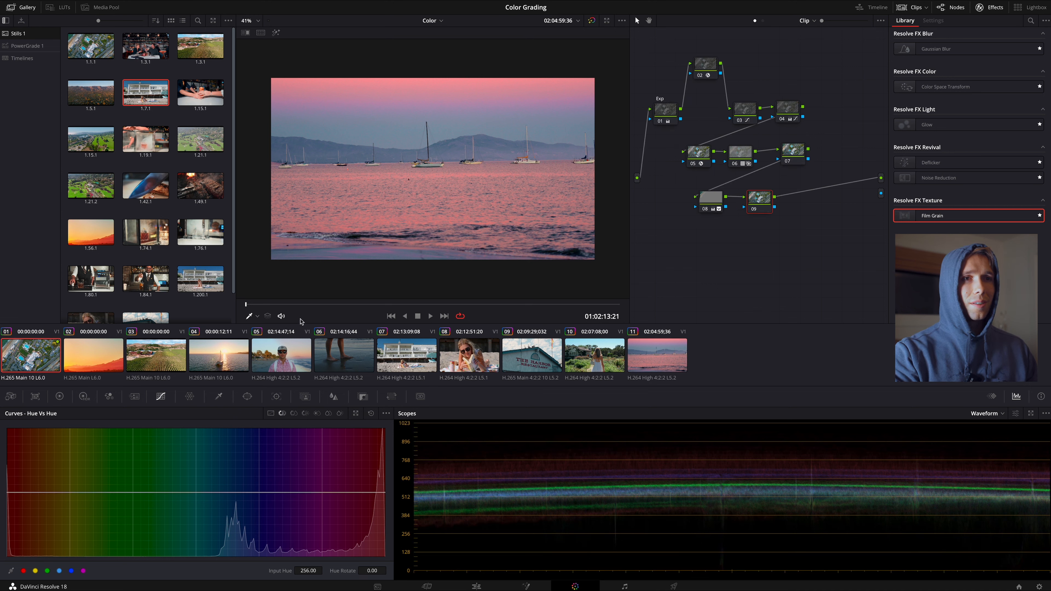
pyautogui.click(75, 364)
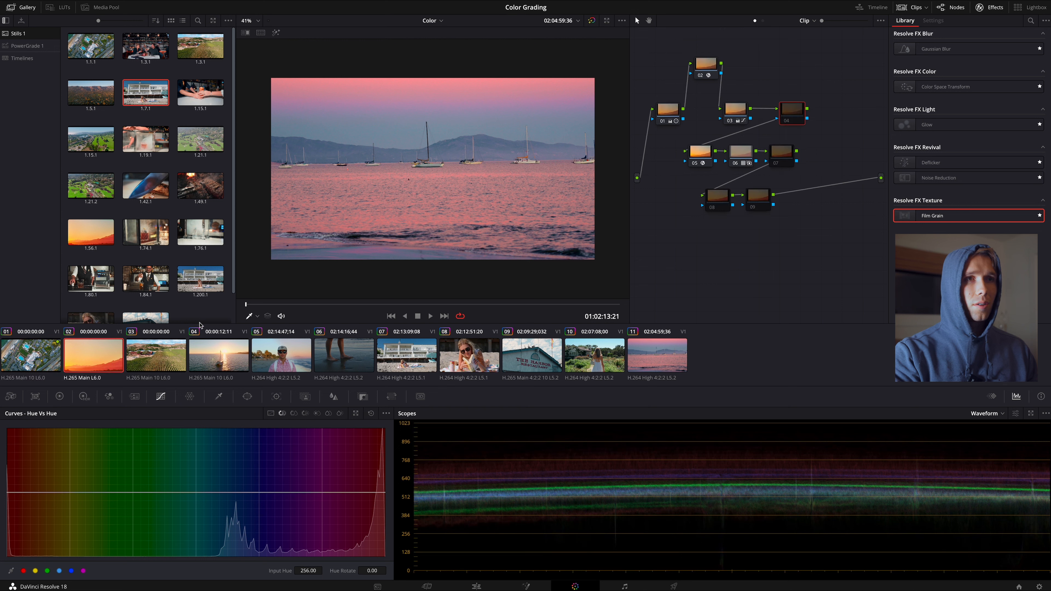
pyautogui.click(24, 7)
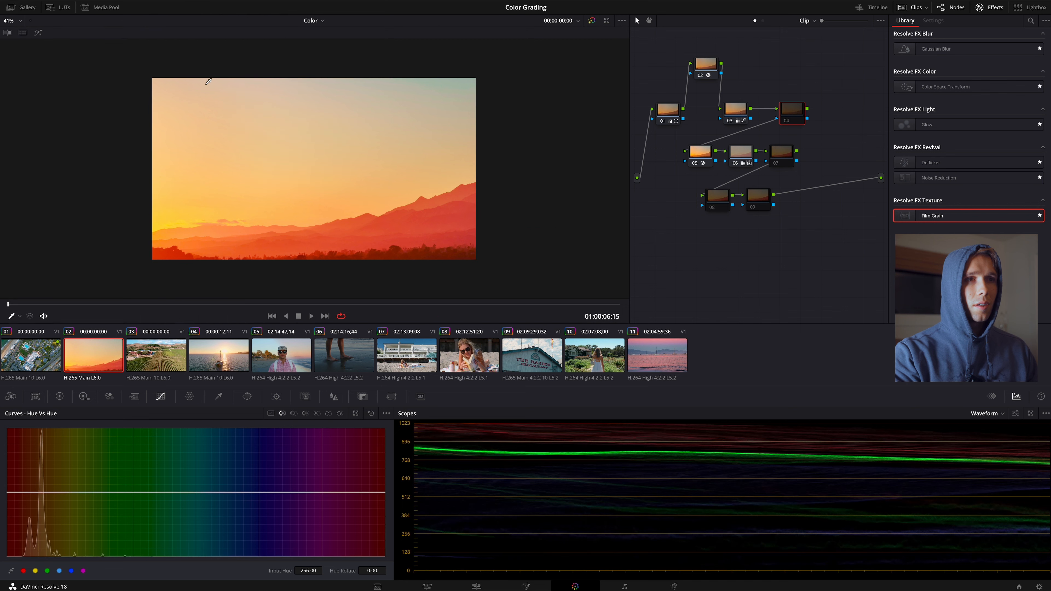
pyautogui.click(141, 347)
pyautogui.click(215, 366)
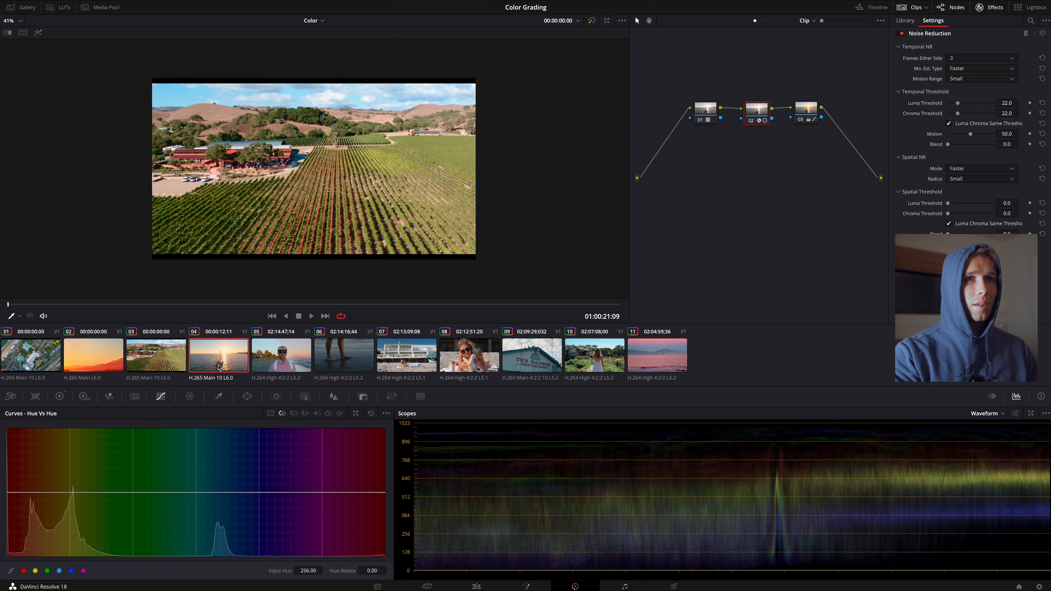
pyautogui.click(286, 367)
pyautogui.click(341, 359)
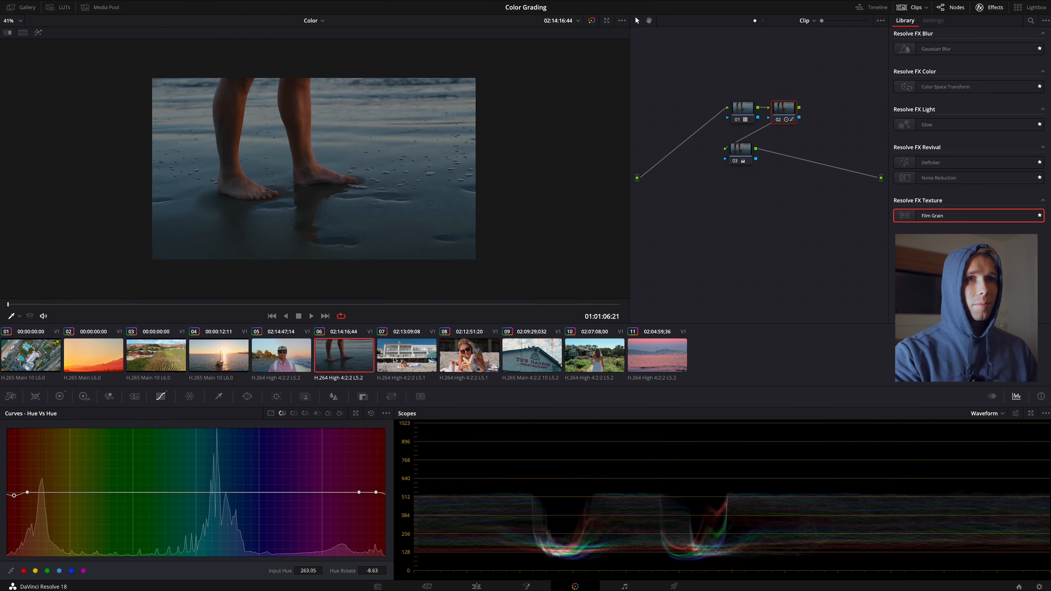
pyautogui.click(405, 357)
pyautogui.click(452, 360)
pyautogui.click(532, 356)
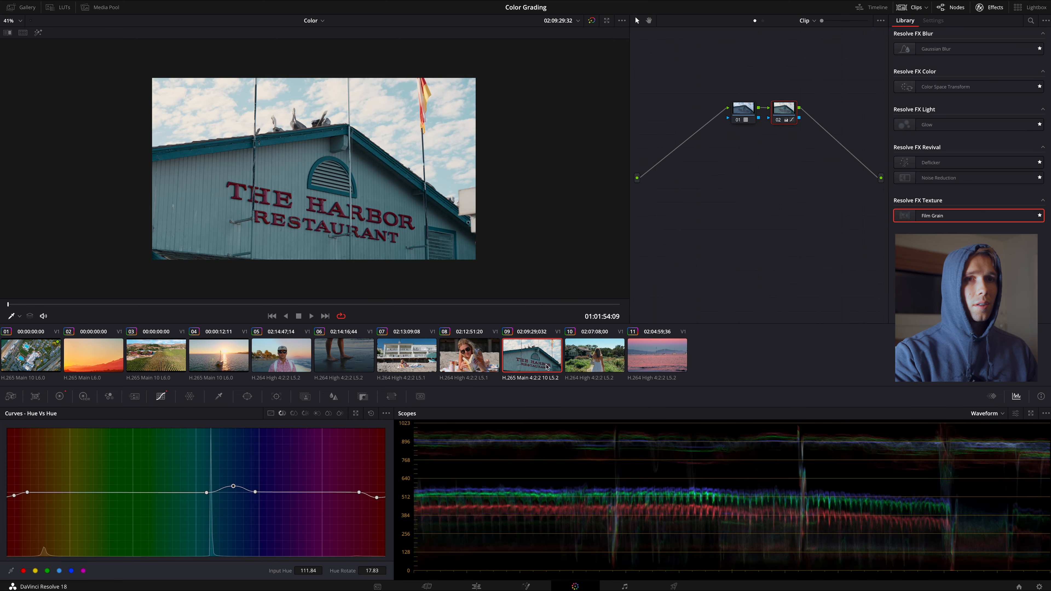
pyautogui.click(594, 357)
pyautogui.click(661, 358)
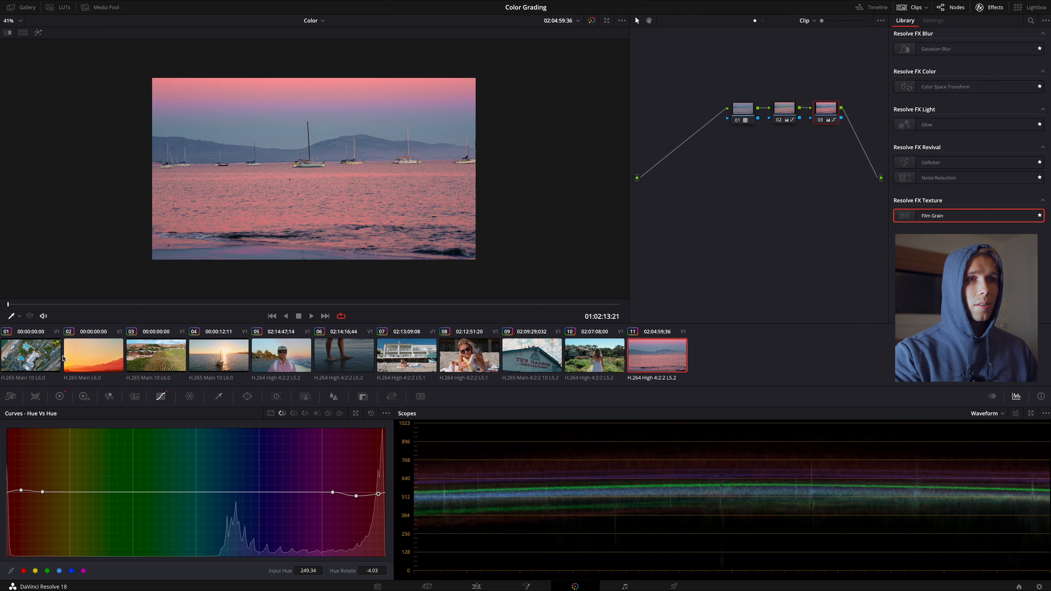
# Step: Return to clip 01, the aerial town shot, and compare it with its grade bypassed and active
pyautogui.click(33, 363)
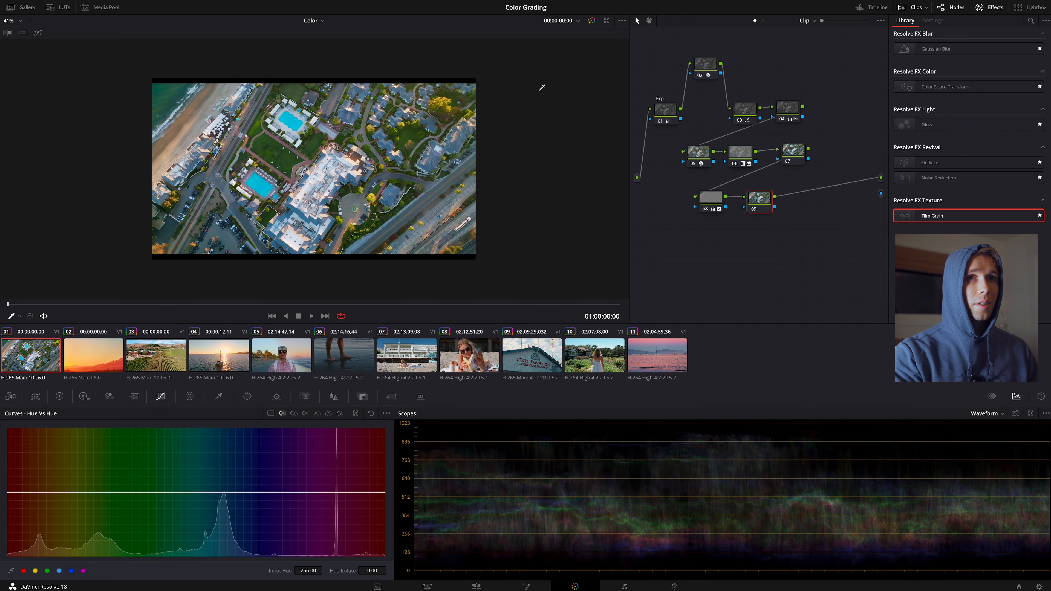
pyautogui.click(589, 22)
pyautogui.click(590, 22)
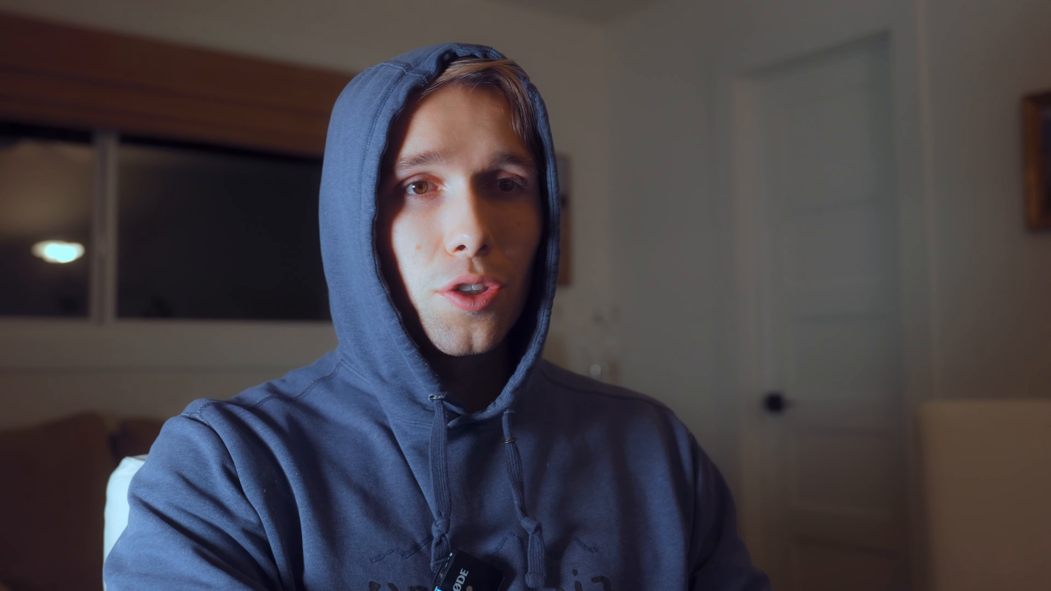